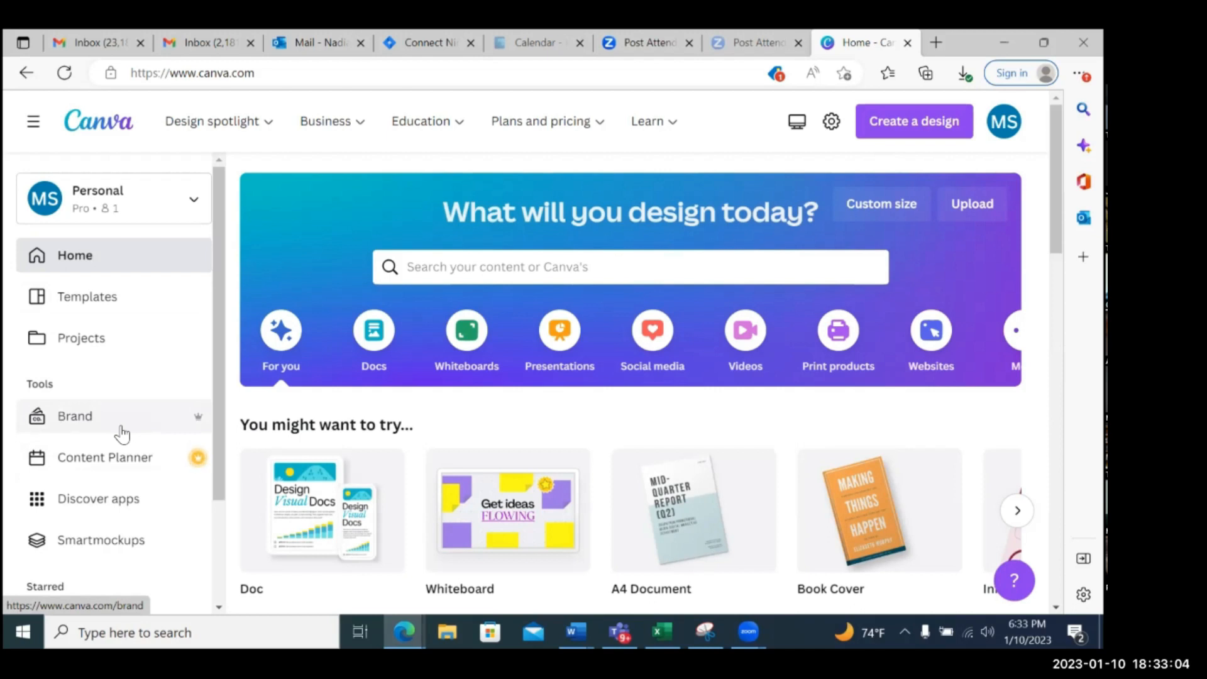
Open the Brand page and look through the Brand Kit's logos, colors and font text styles
left_click(91, 418)
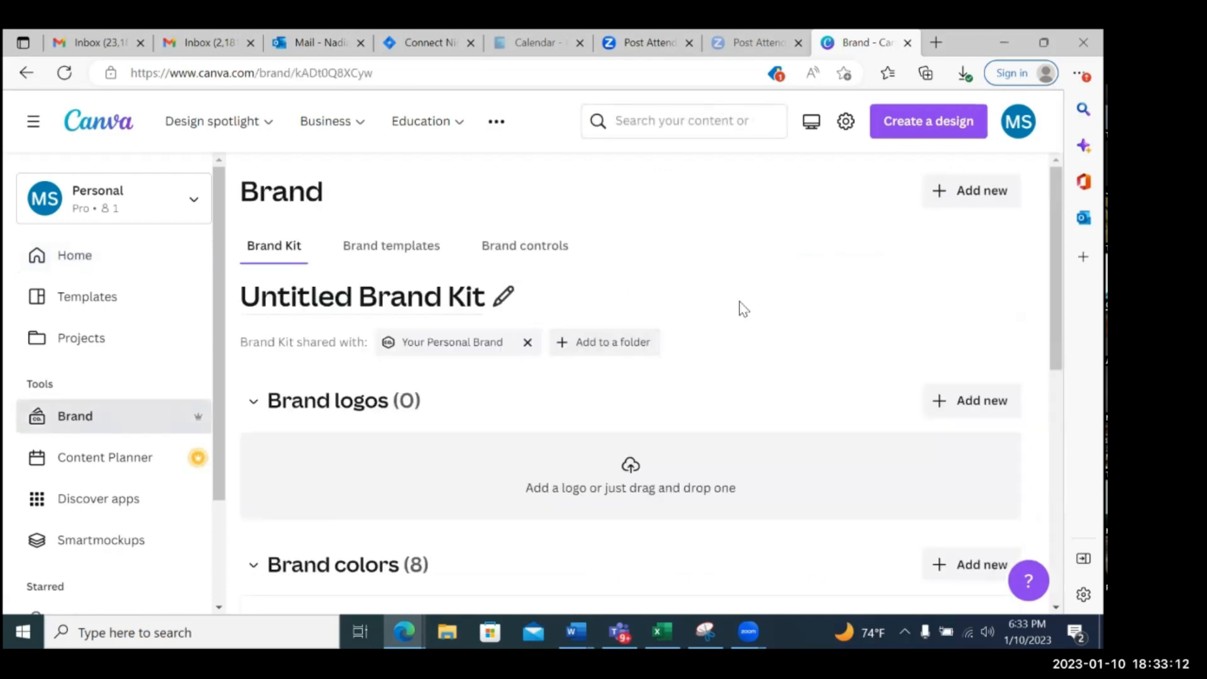
scroll(739, 305, "down", 3)
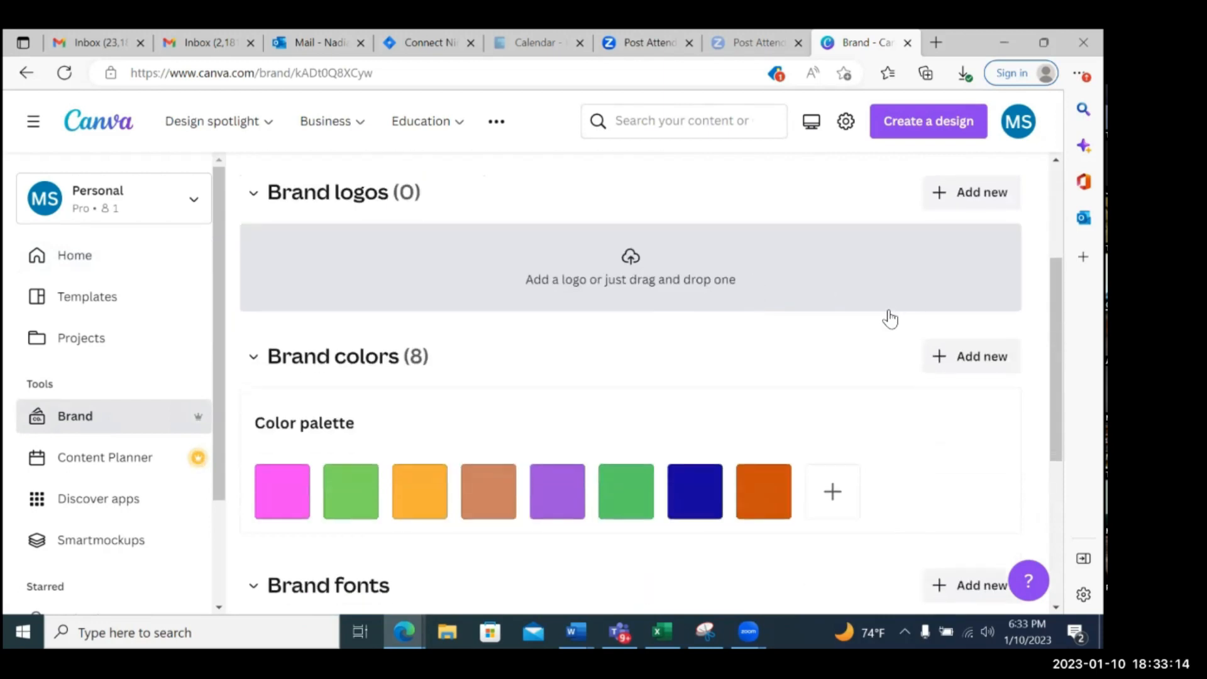
scroll(893, 315, "down", 2)
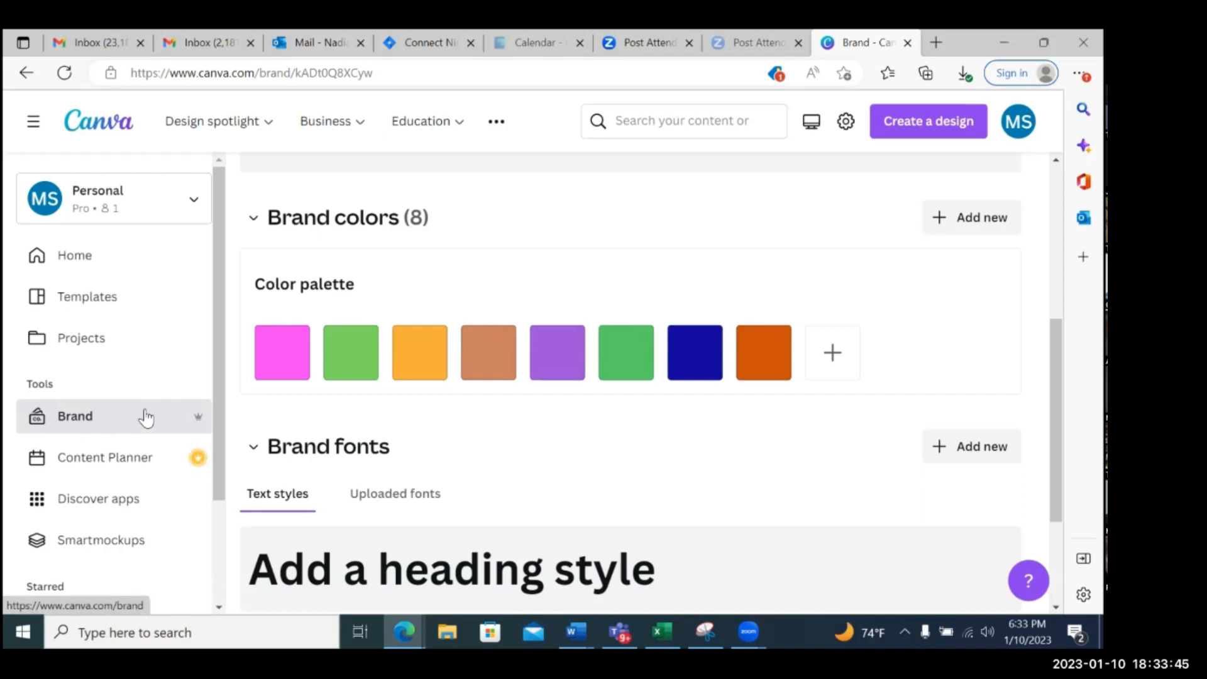
scroll(529, 372, "down", 3)
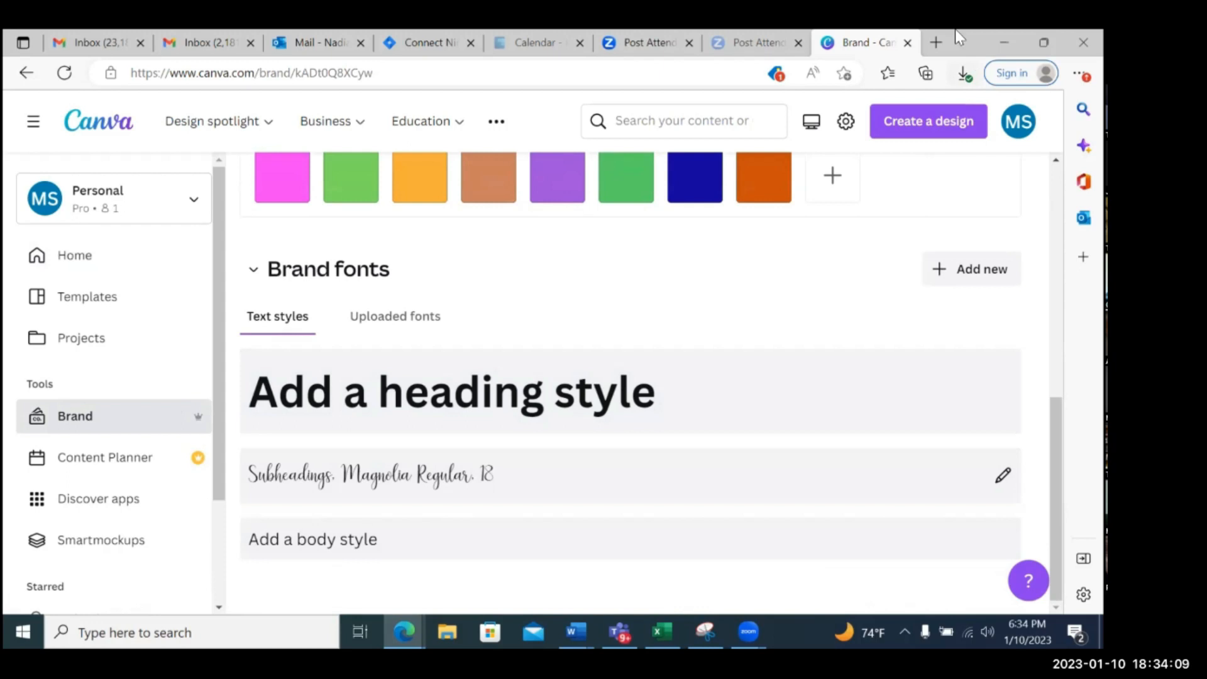
Try to open the website 100fonts.com in a new browser tab
left_click(936, 45)
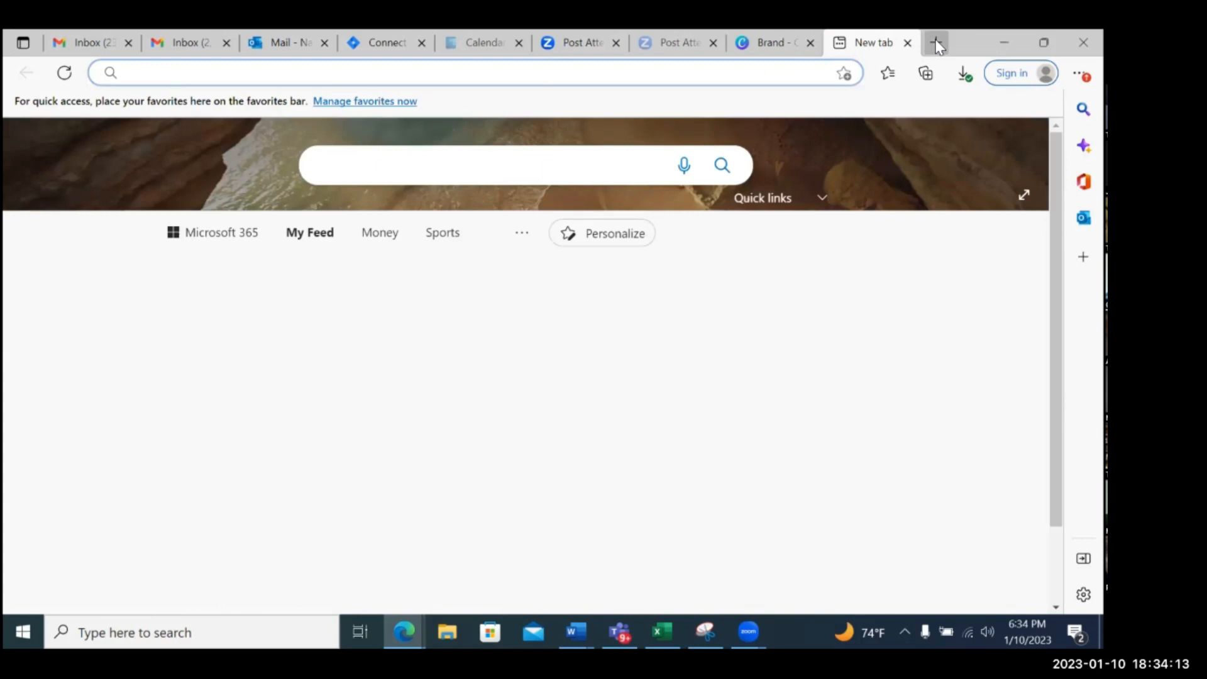
type("100")
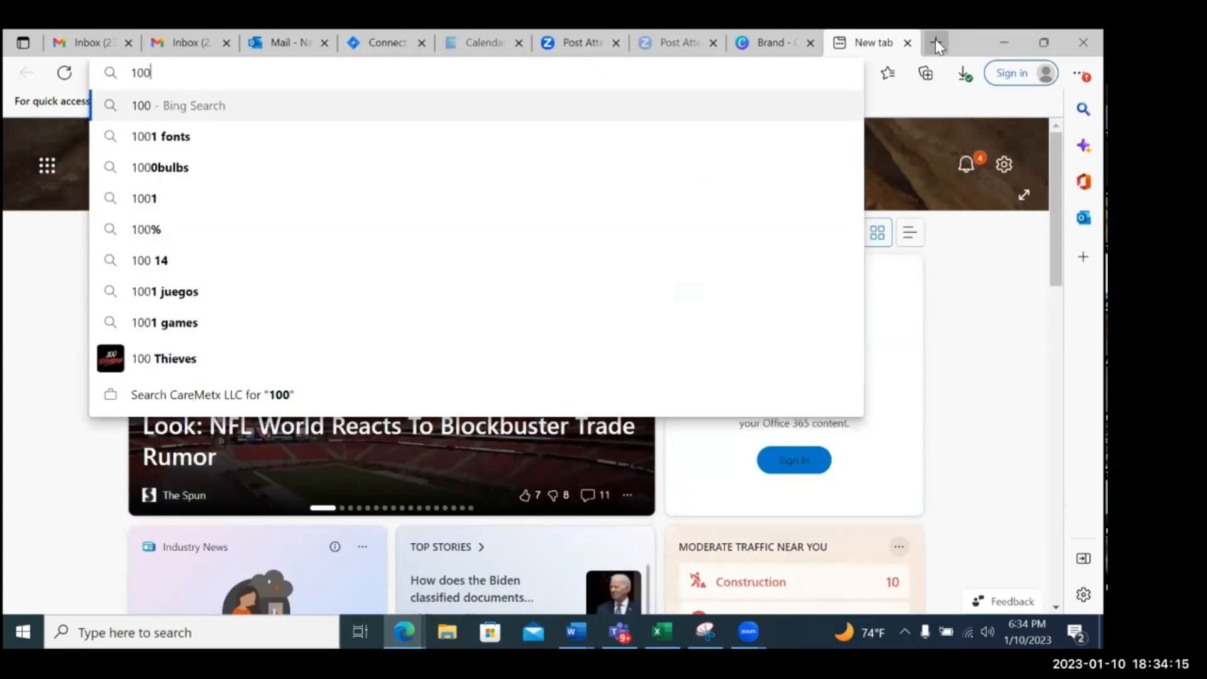
type("f")
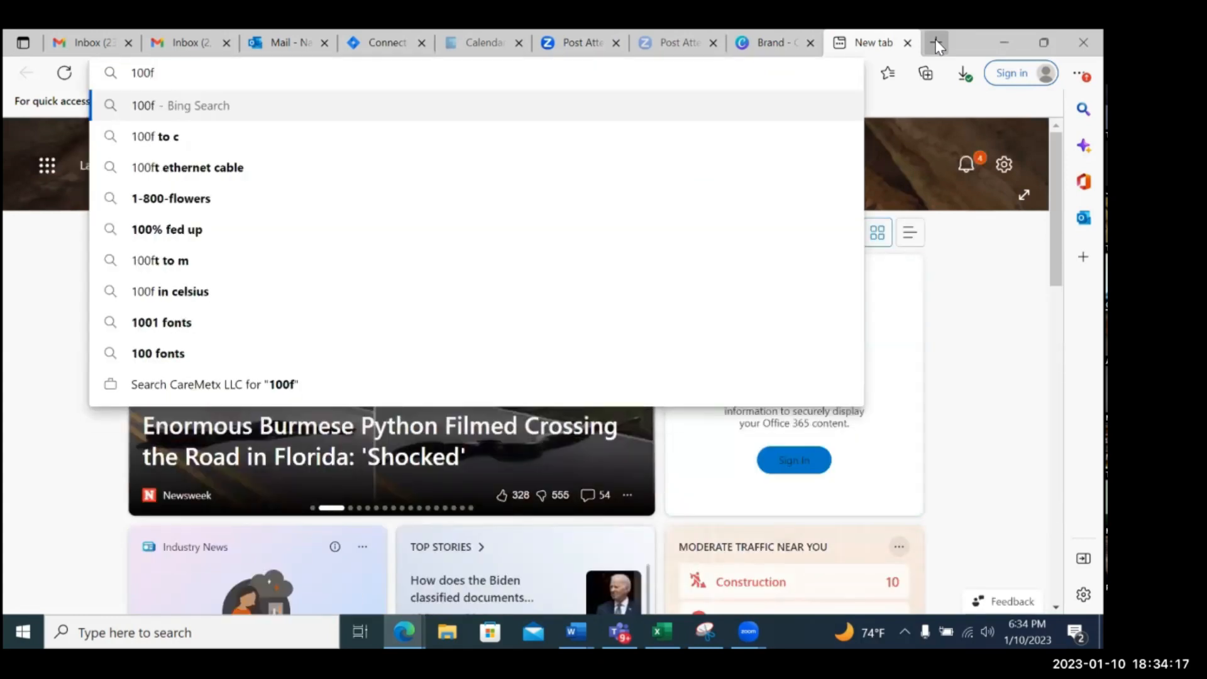
type("onts.com")
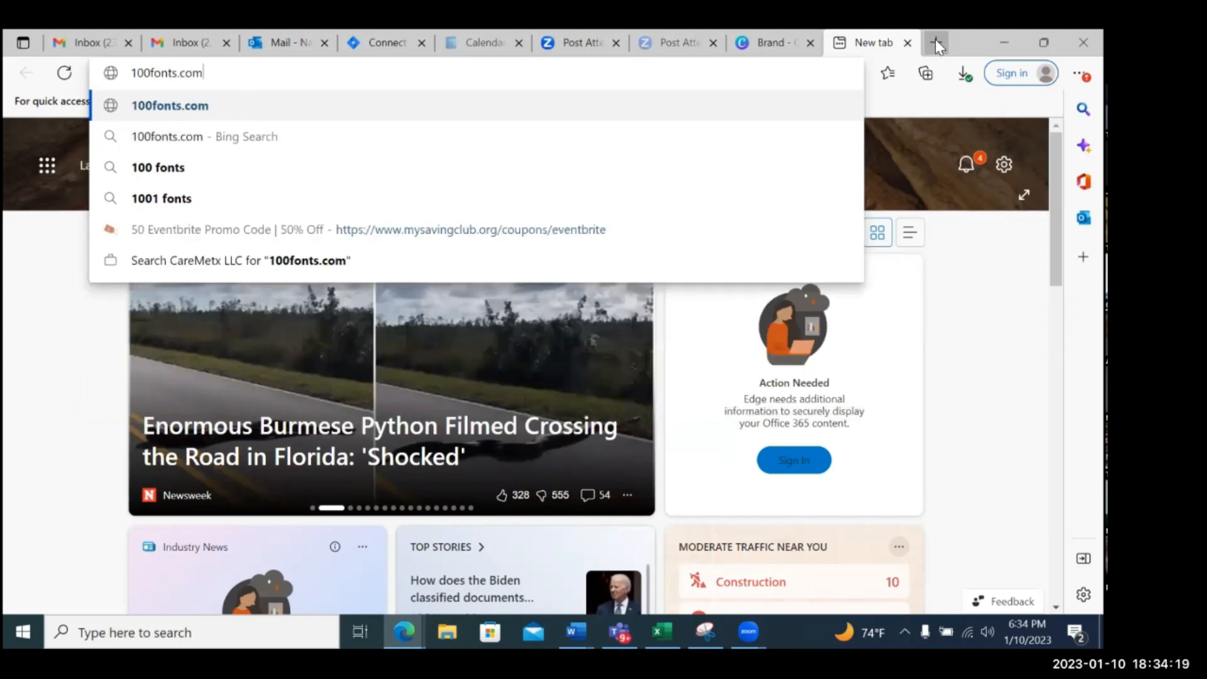
key("Return")
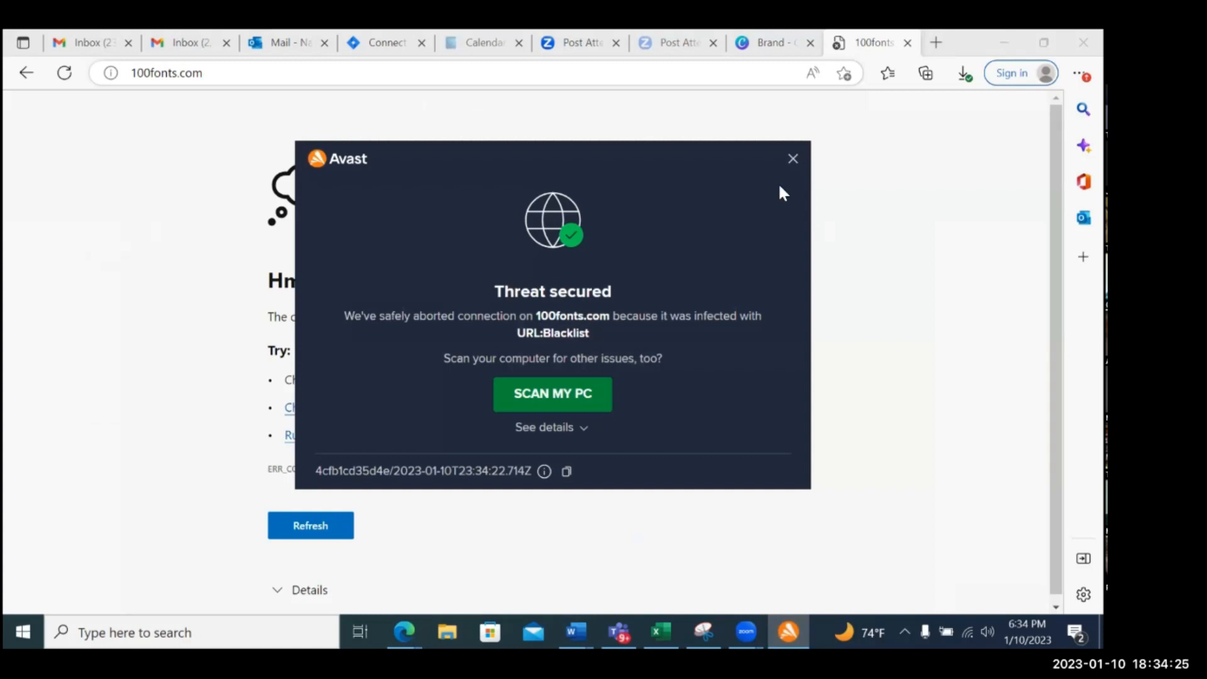
Search the web for "free fonts download" in the same tab
left_click(214, 72)
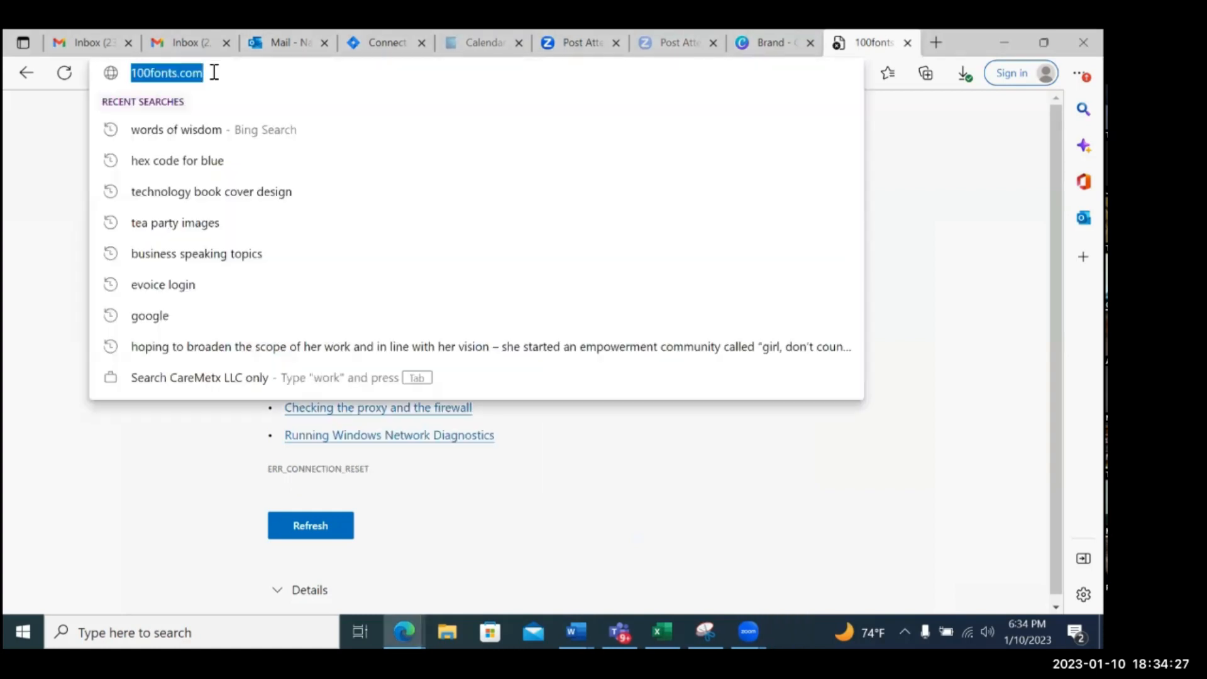
type("free foi")
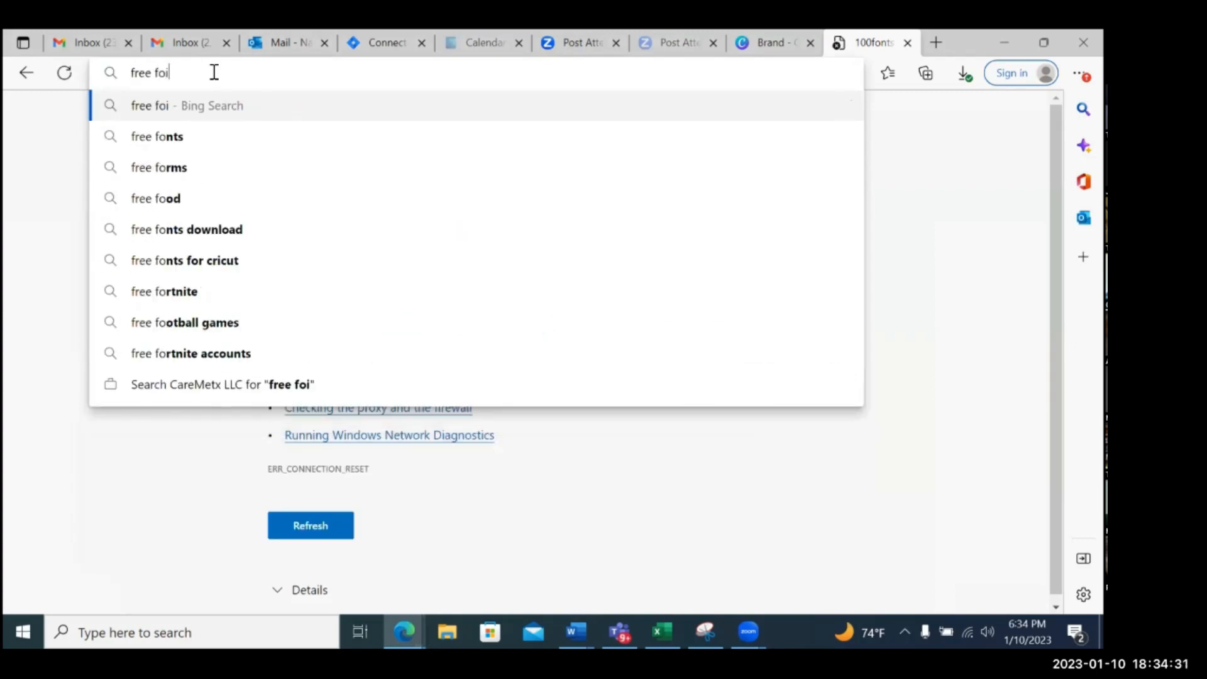
key("BackSpace")
type("nts")
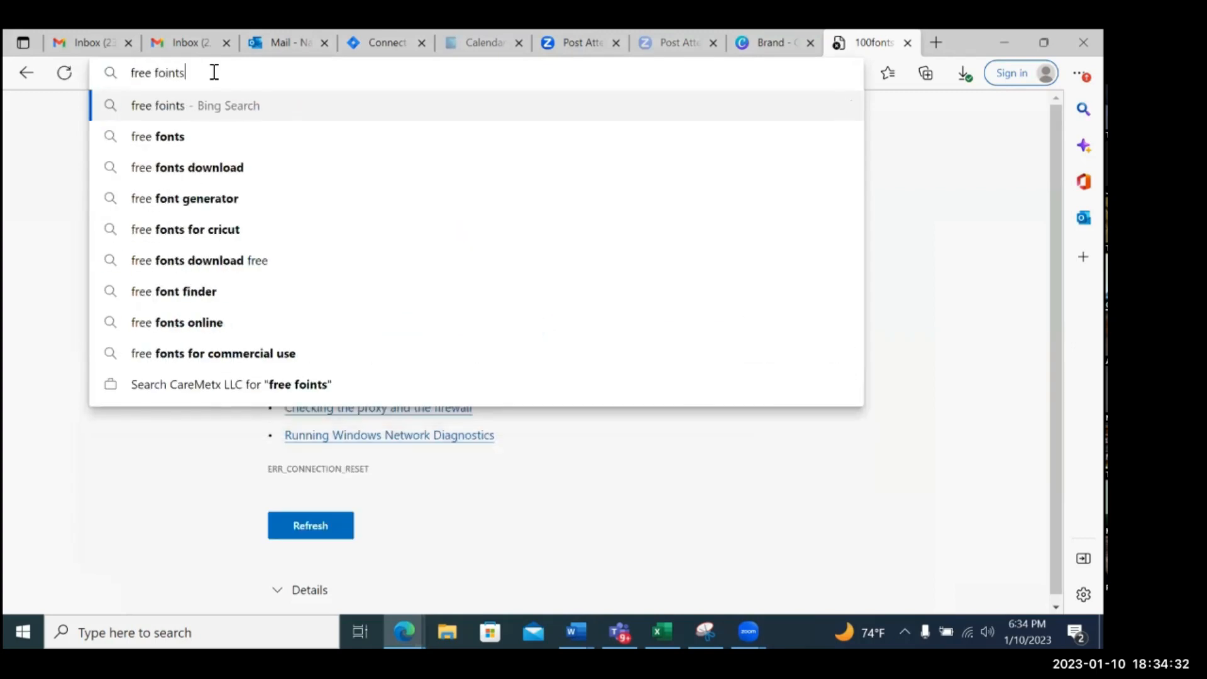
key("BackSpace")
key("BackSpace")
key("BackSpace")
type("nts")
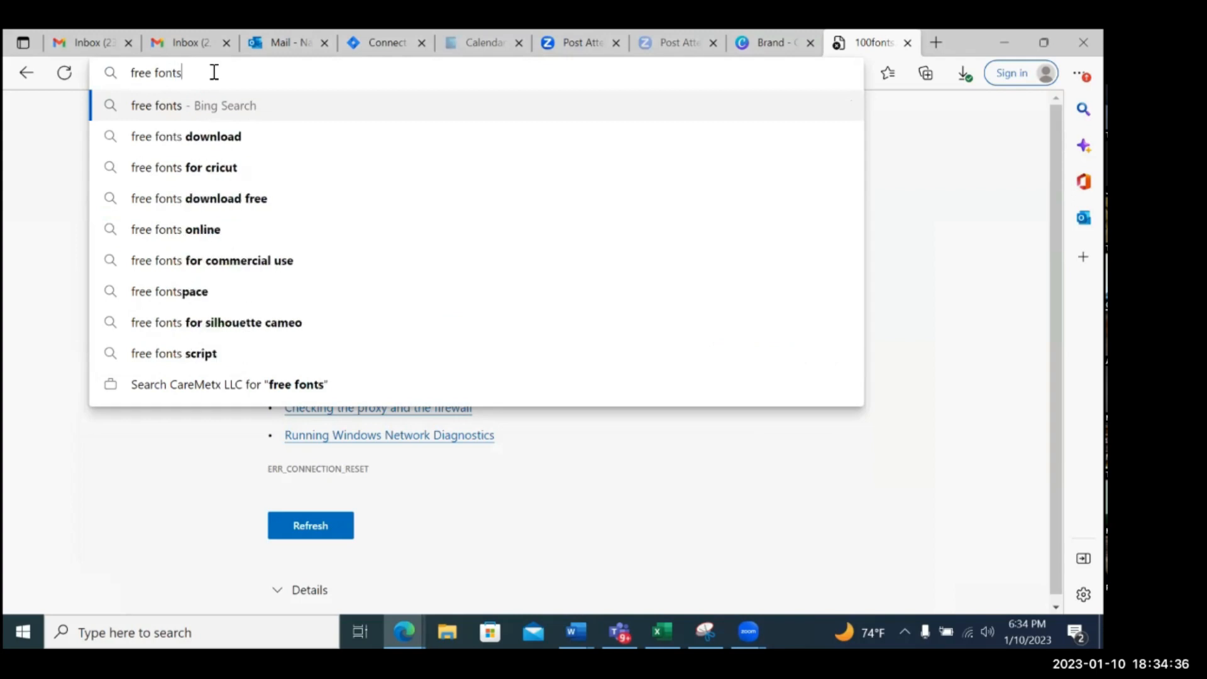
left_click(224, 147)
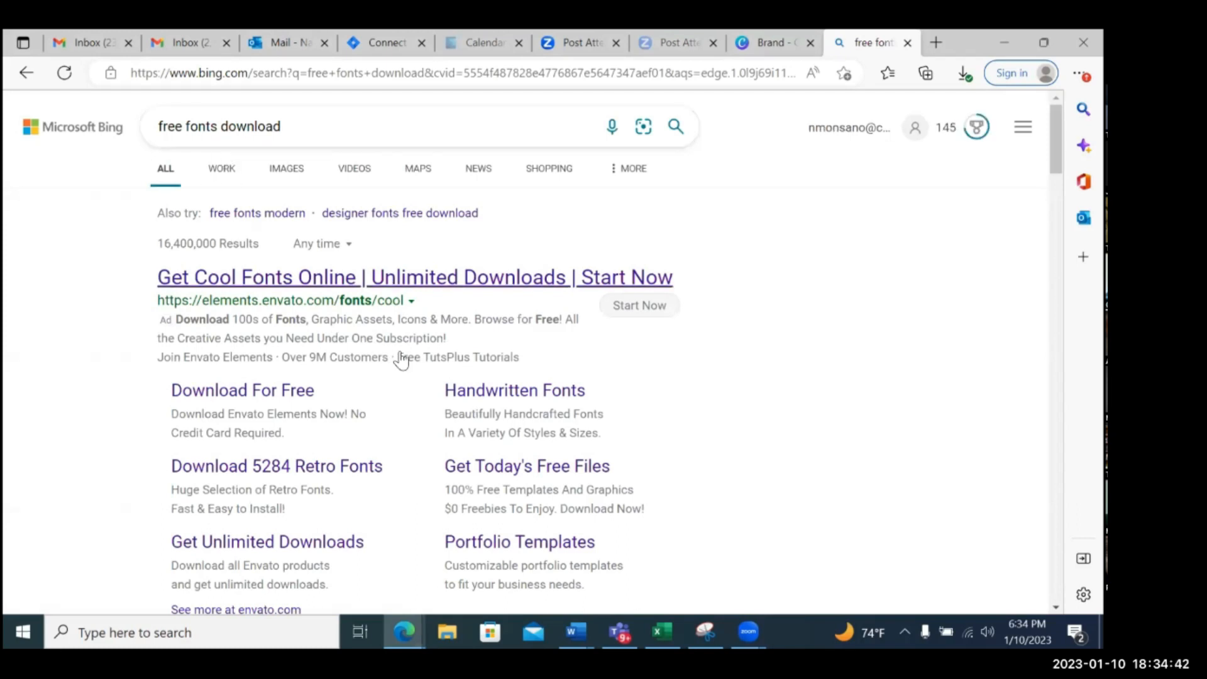
Open the 1001 Free Fonts site from the search results and download the Chase Of The Sword font
scroll(400, 357, "down", 2)
scroll(403, 360, "down", 5)
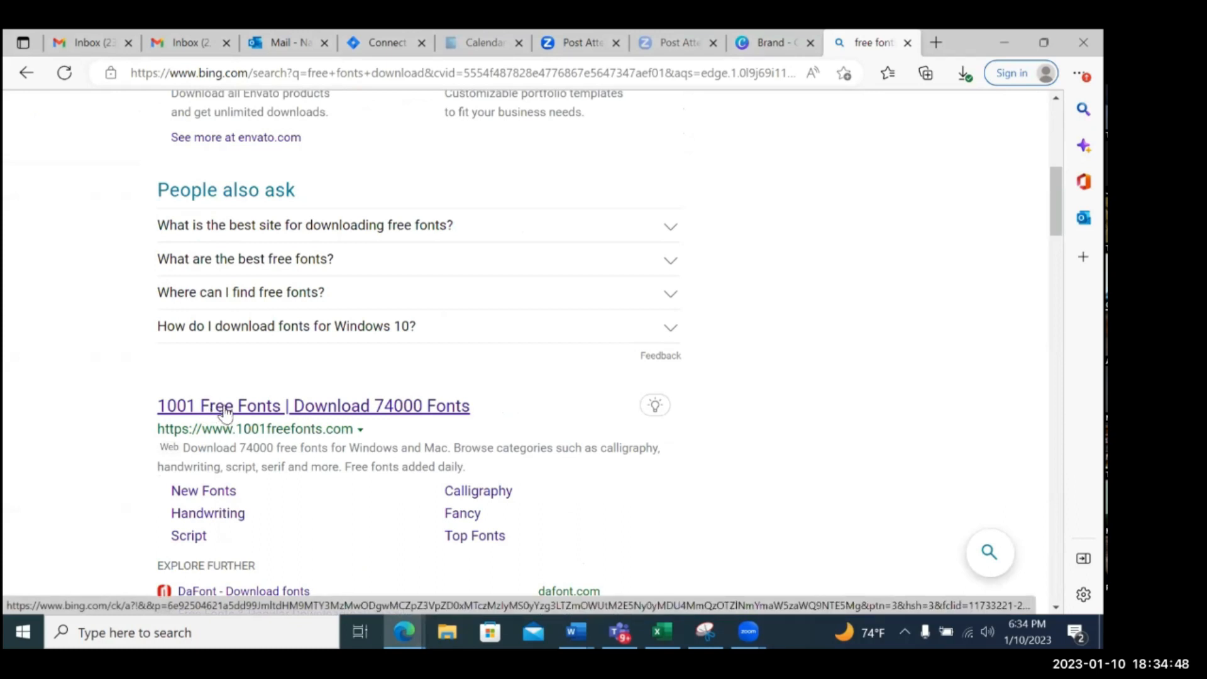
left_click(303, 410)
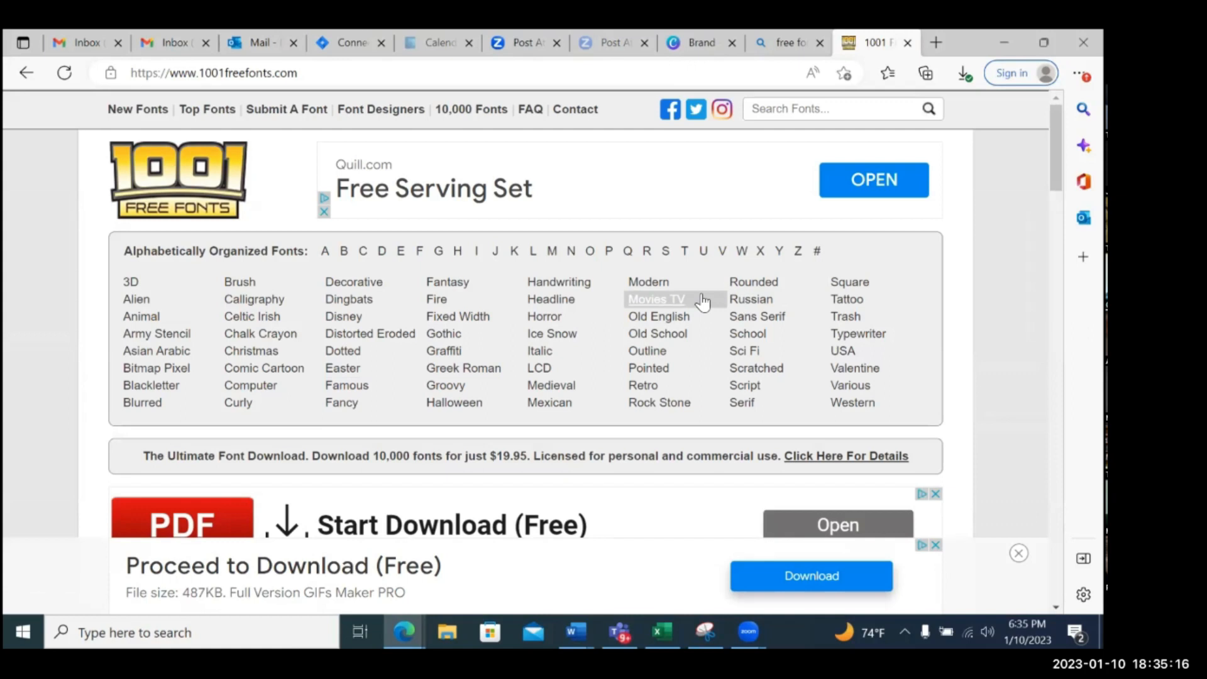
scroll(702, 302, "down", 6)
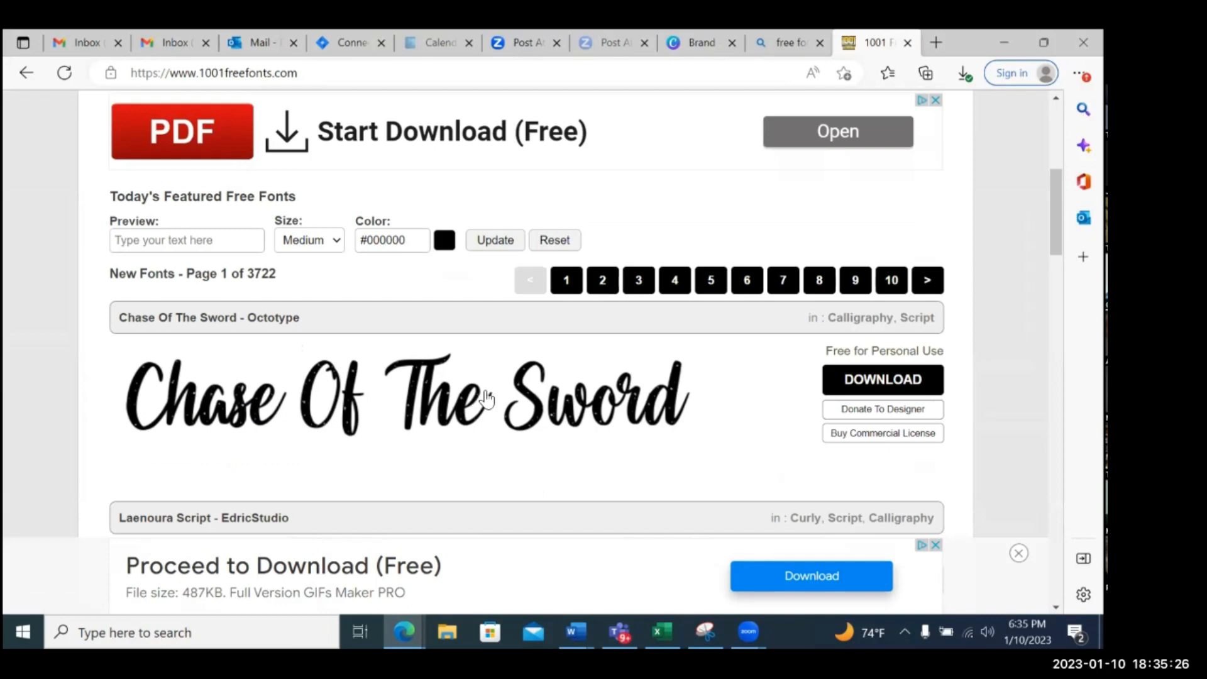
left_click(897, 385)
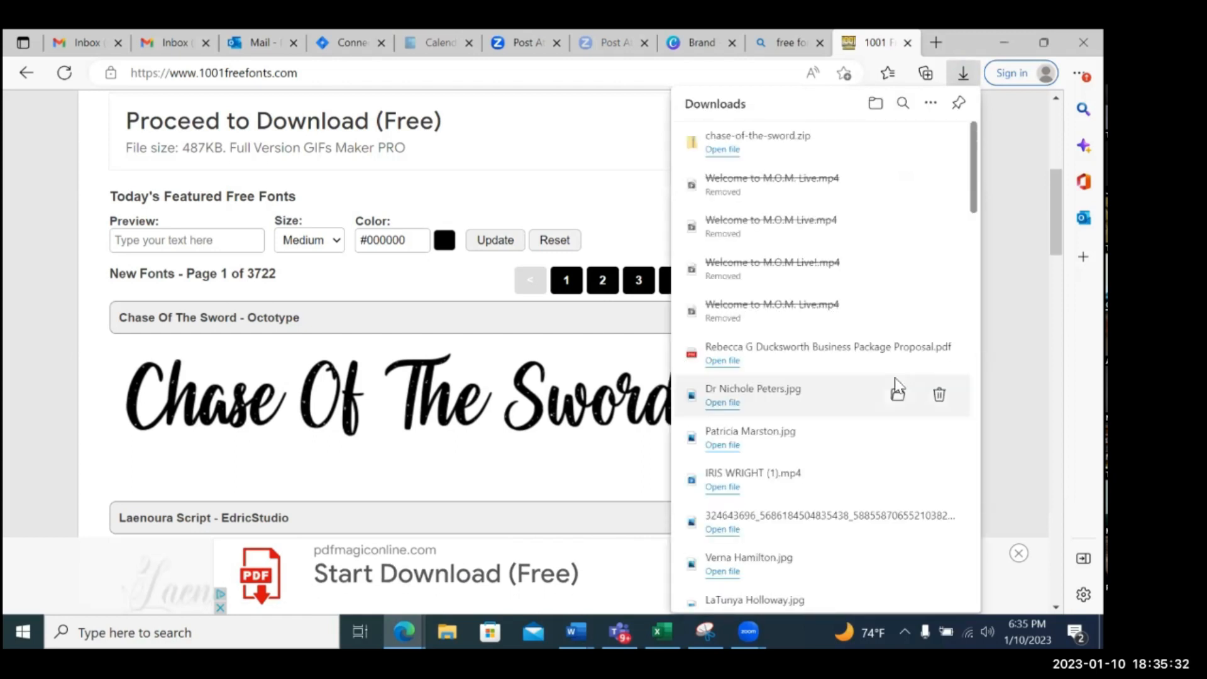
Extract chase-of-the-sword.zip into the proposed chase-of-the-sword folder in Downloads, and close the folder windows
left_click(719, 151)
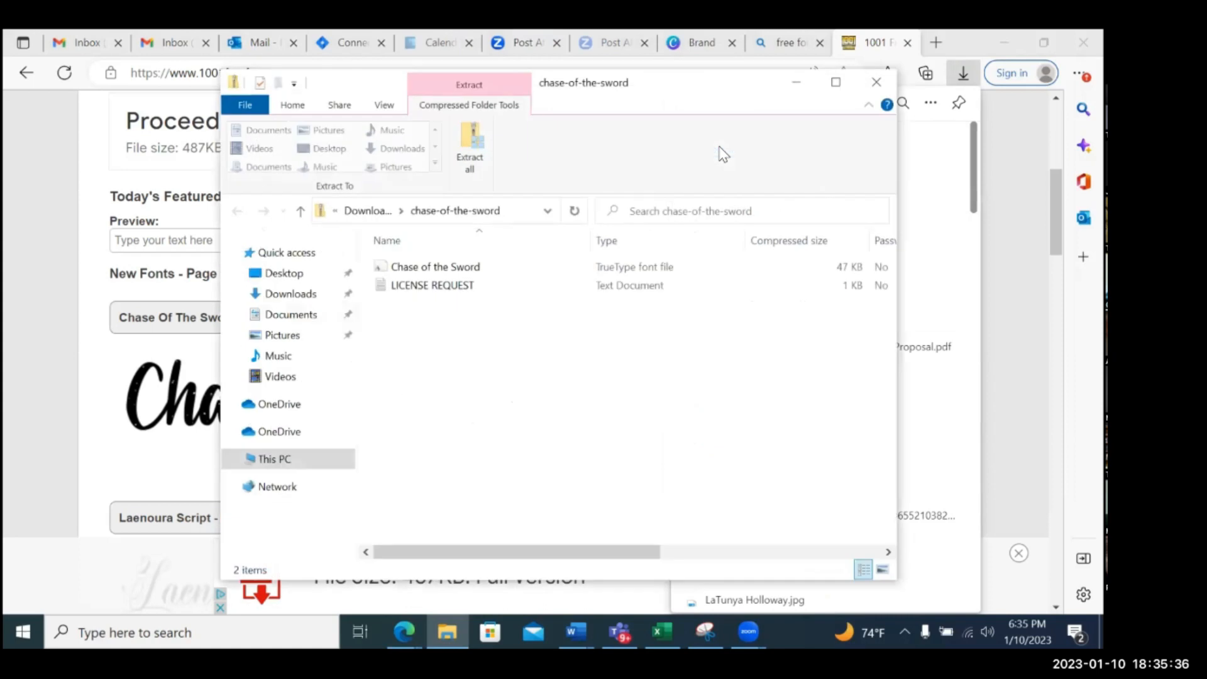
left_click(468, 154)
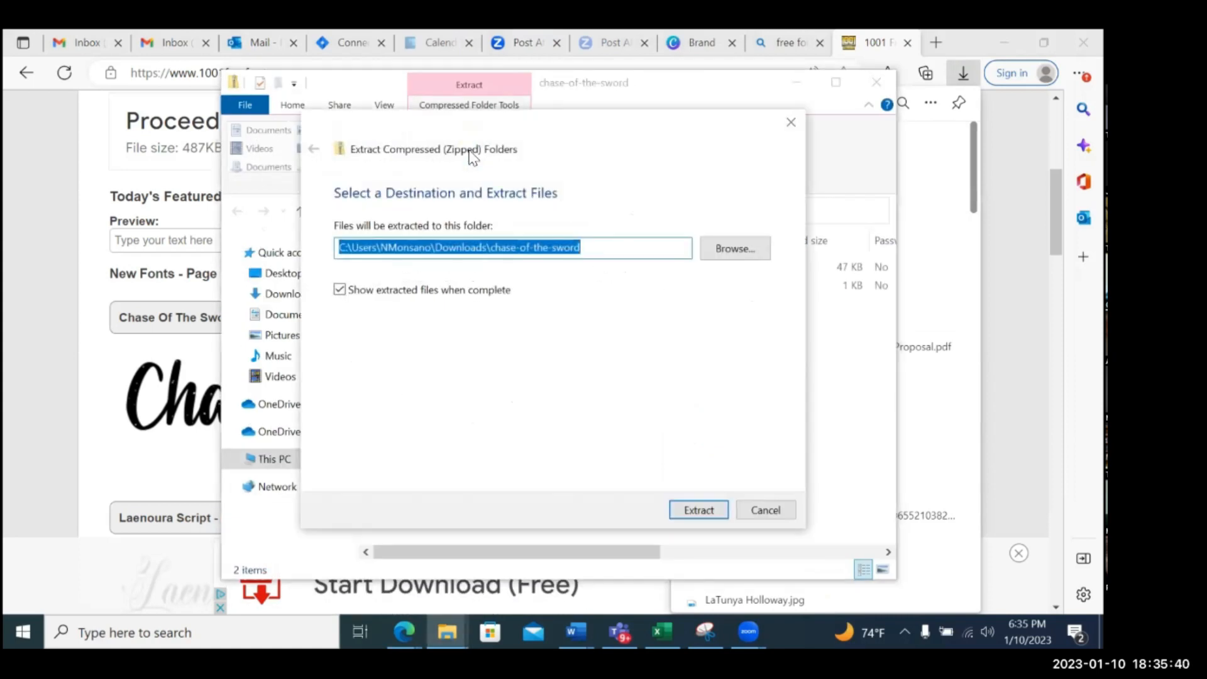
left_click(697, 508)
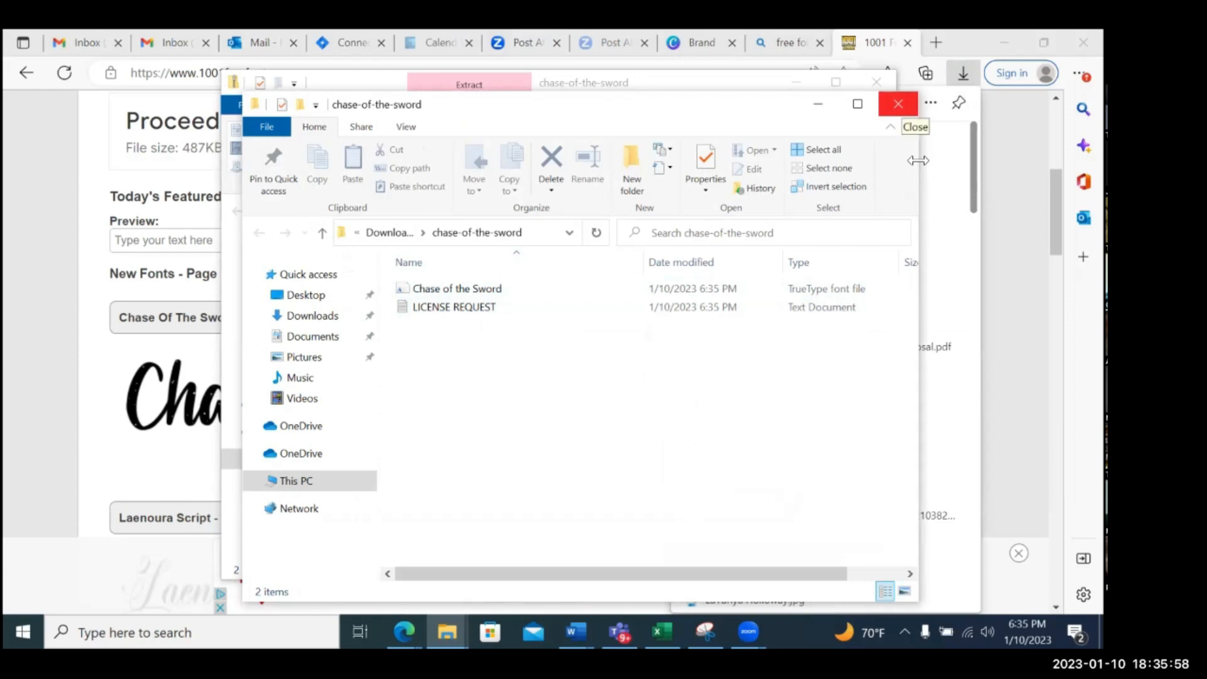
left_click(898, 104)
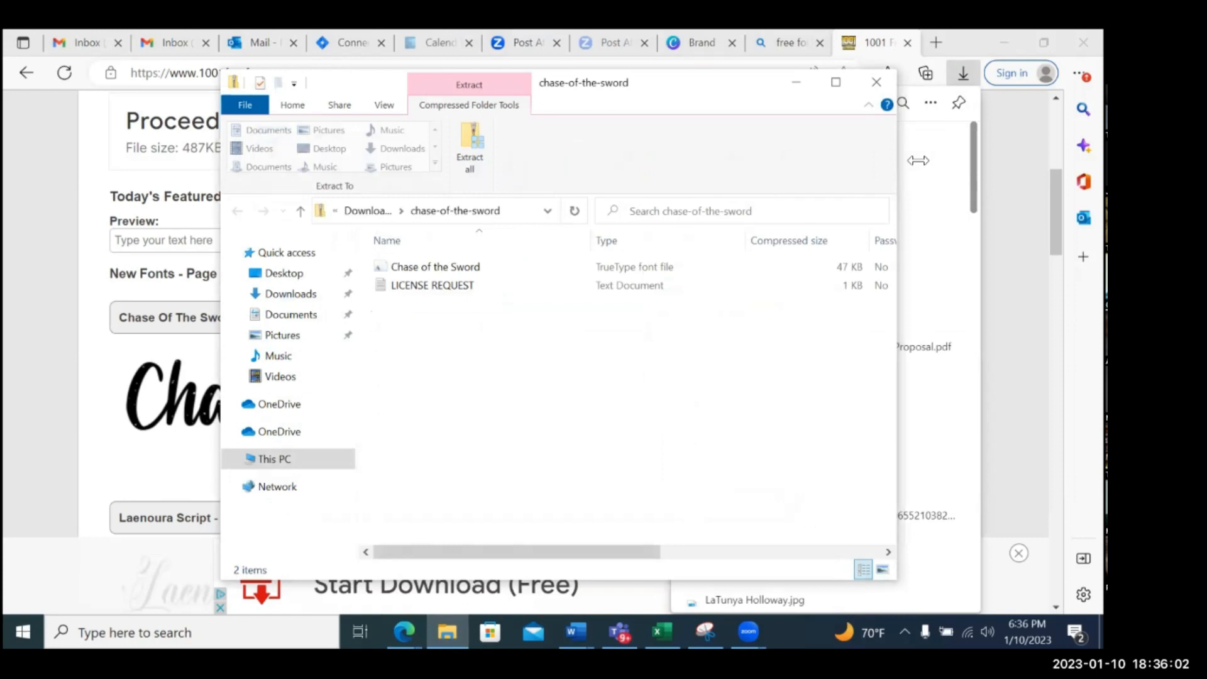
left_click(731, 63)
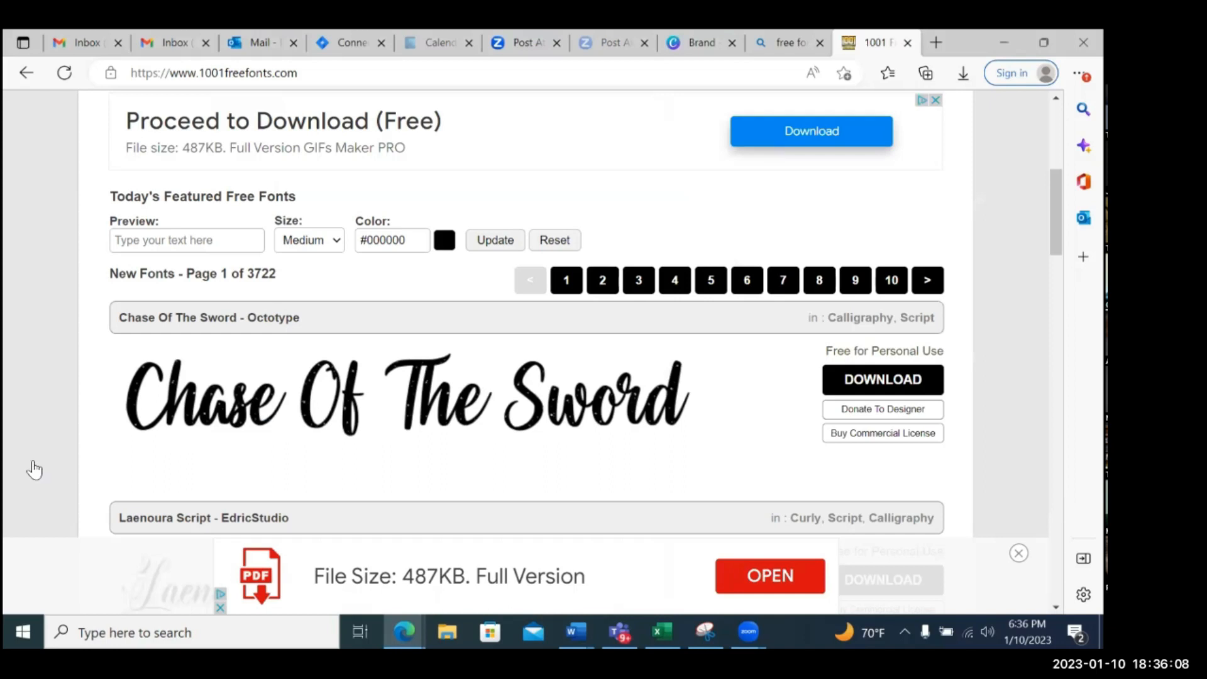
Switch back to Canva and upload the extracted Chase of the Sword font to the Brand Kit's uploaded fonts, confirming the usage rights
left_click(702, 42)
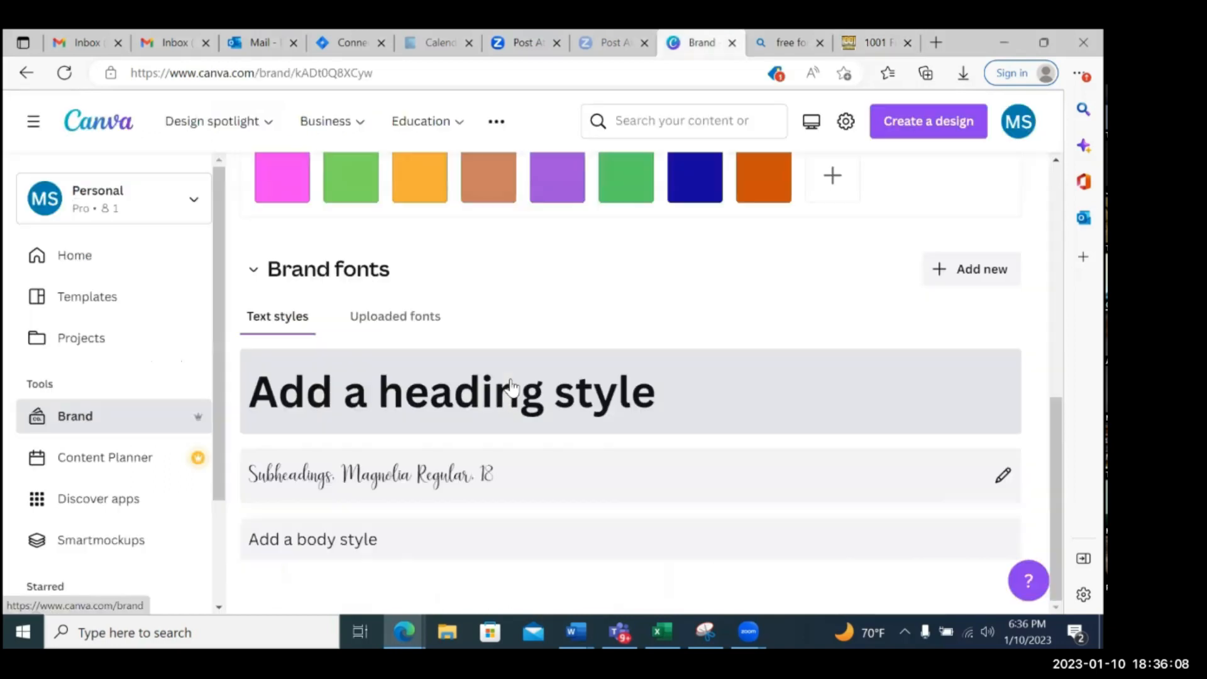
left_click(412, 322)
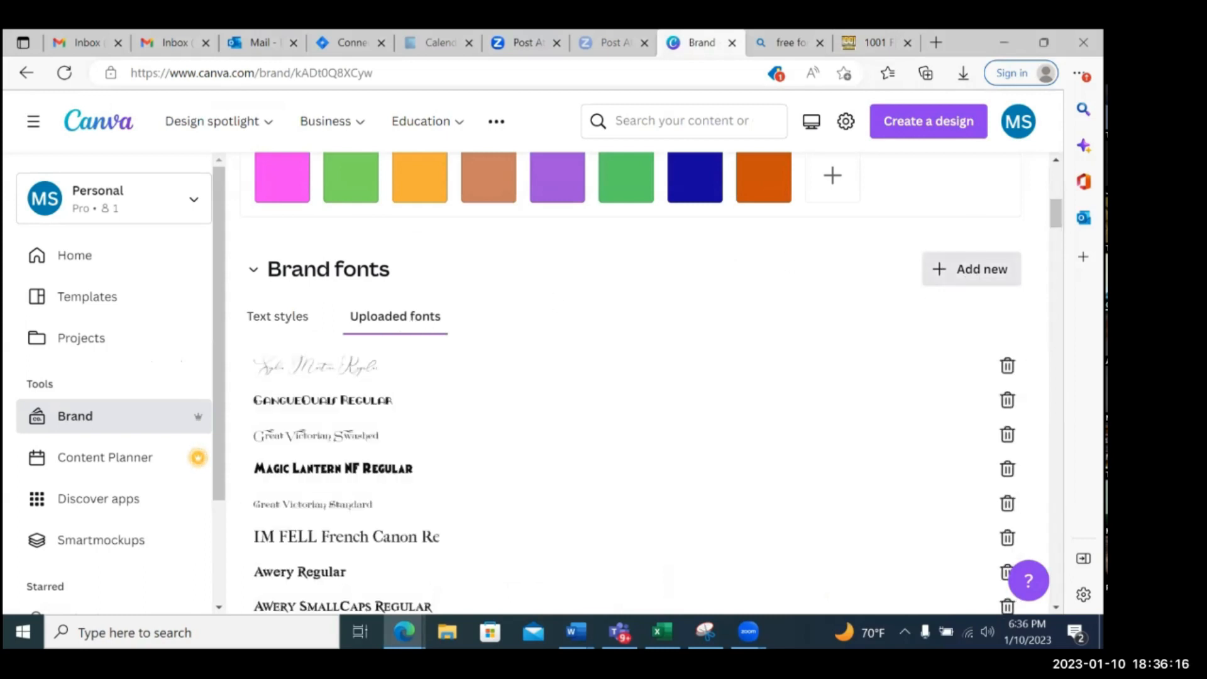
left_click(972, 270)
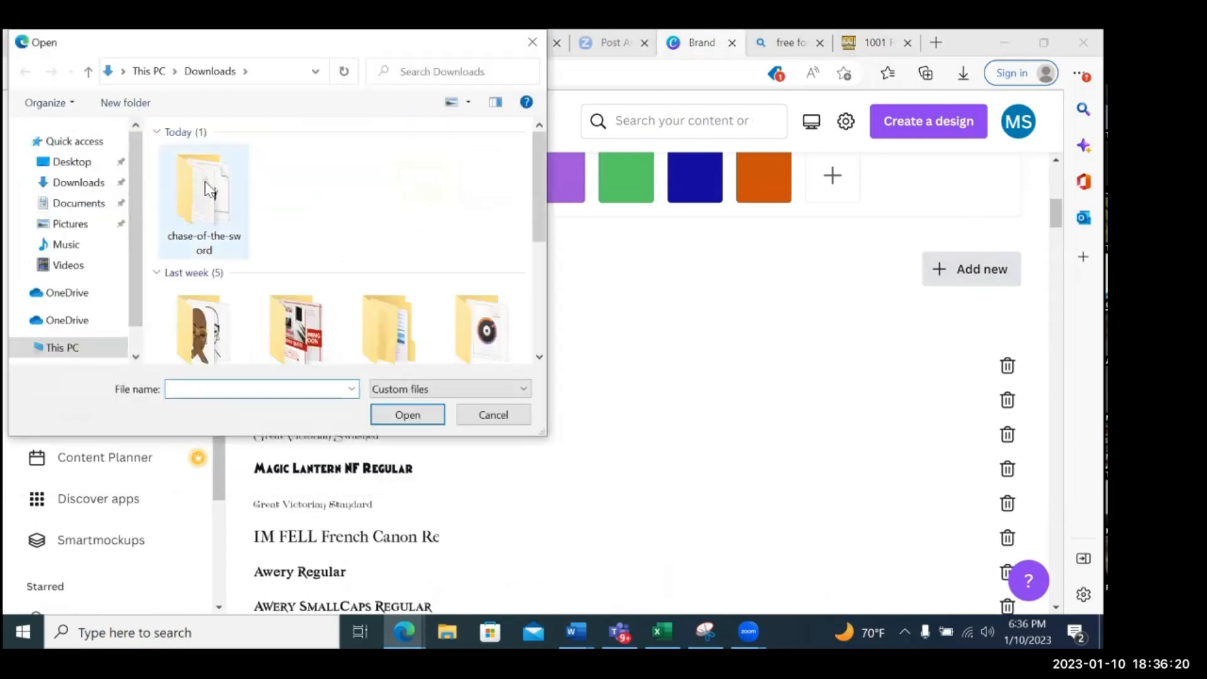
double_click(209, 192)
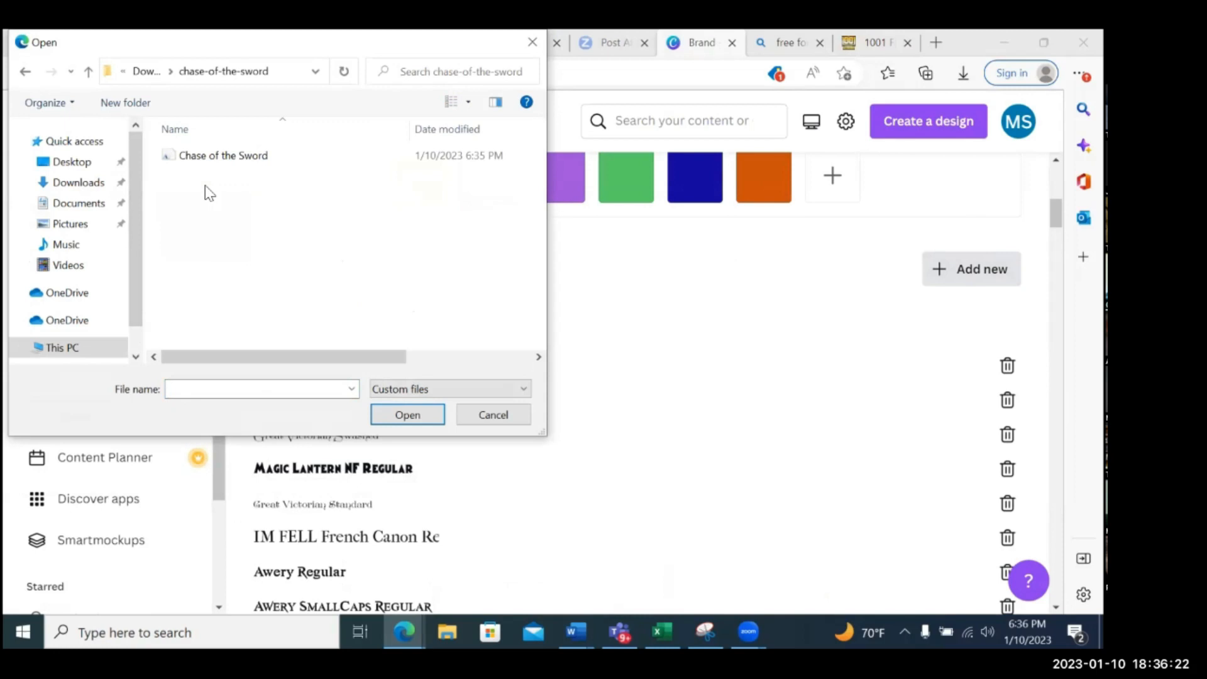
left_click(235, 162)
left_click(402, 417)
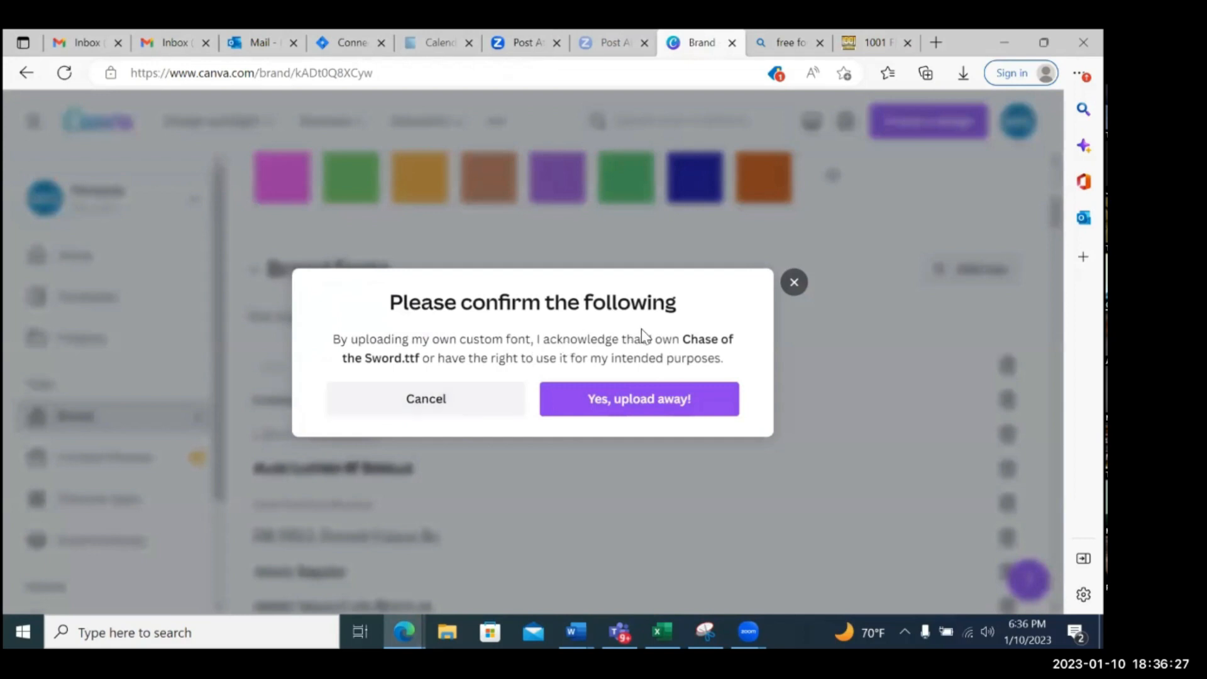
left_click(634, 404)
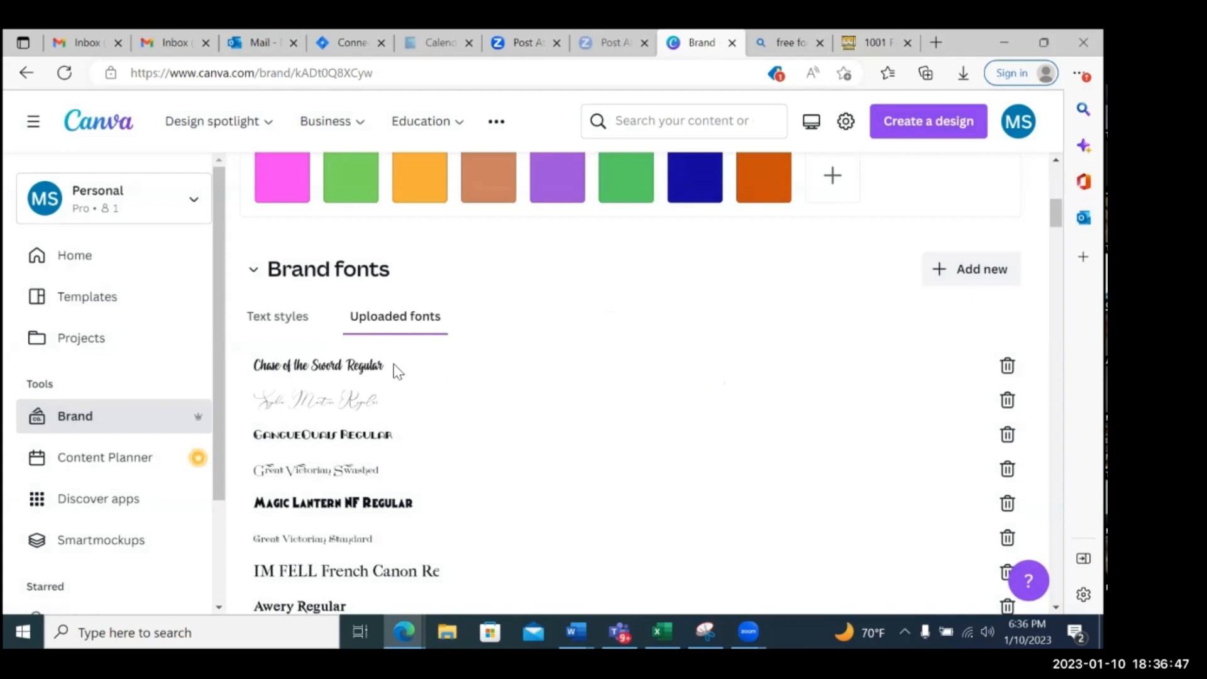
Look through the list of uploaded brand fonts, including Chase of the Sword
scroll(450, 355, "down", 1)
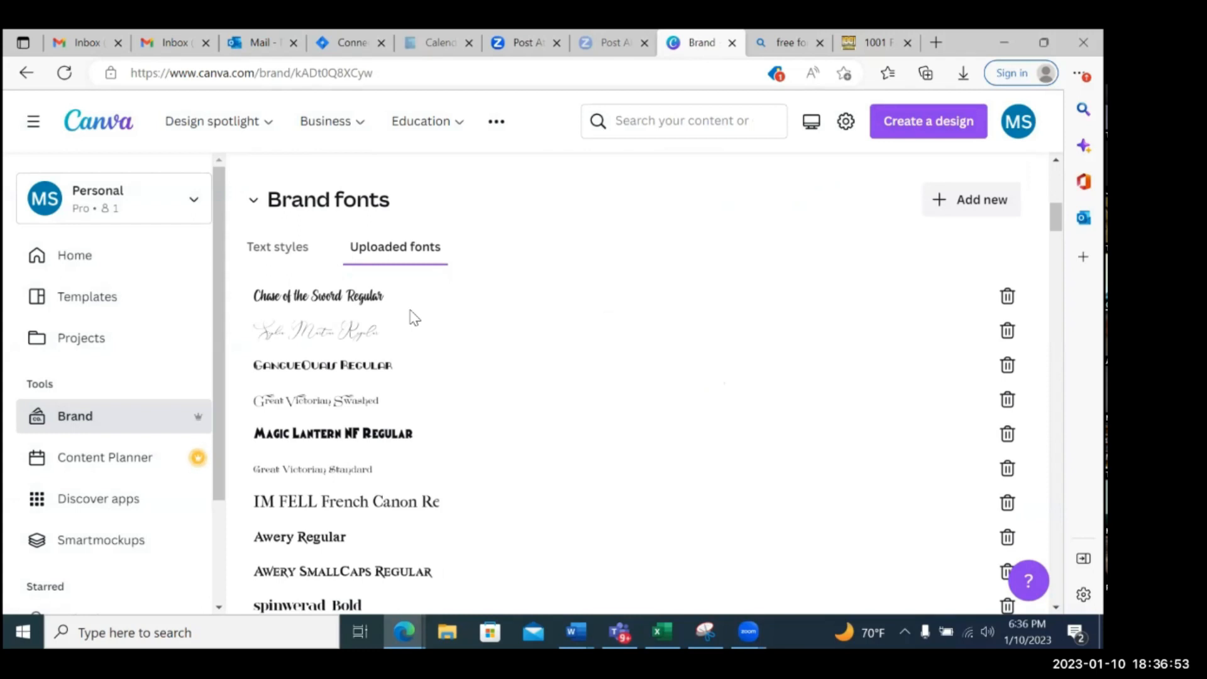
scroll(414, 318, "down", 2)
scroll(414, 318, "up", 3)
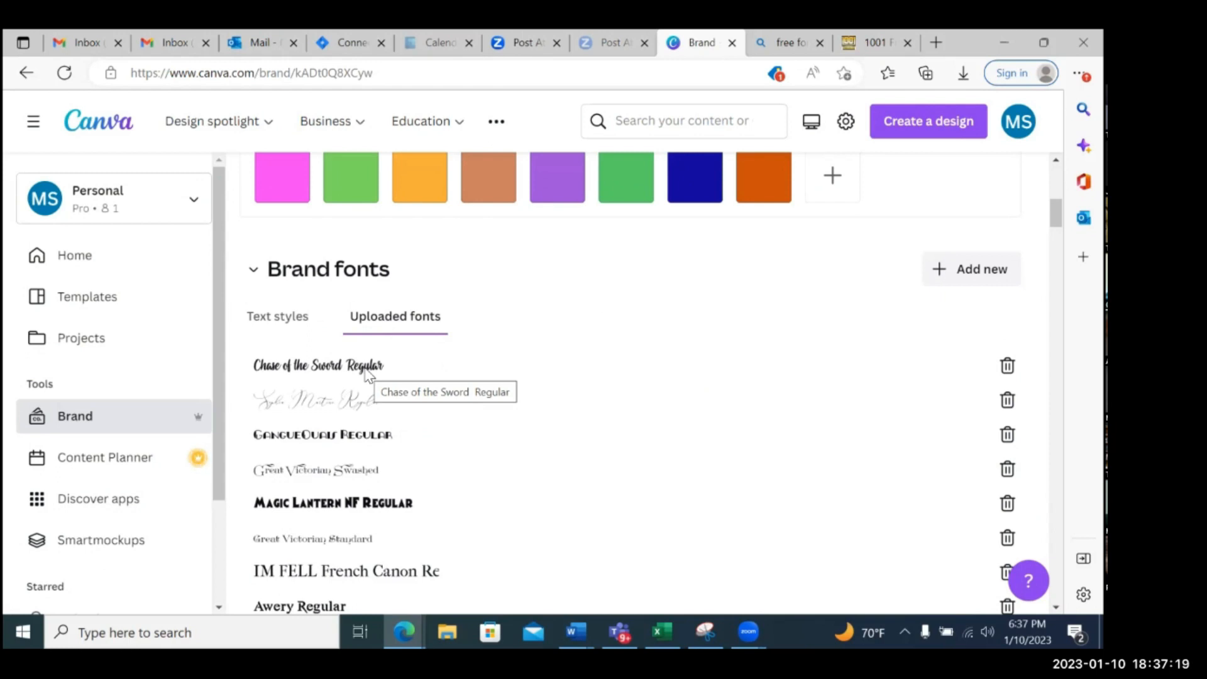
scroll(489, 343, "down", 7)
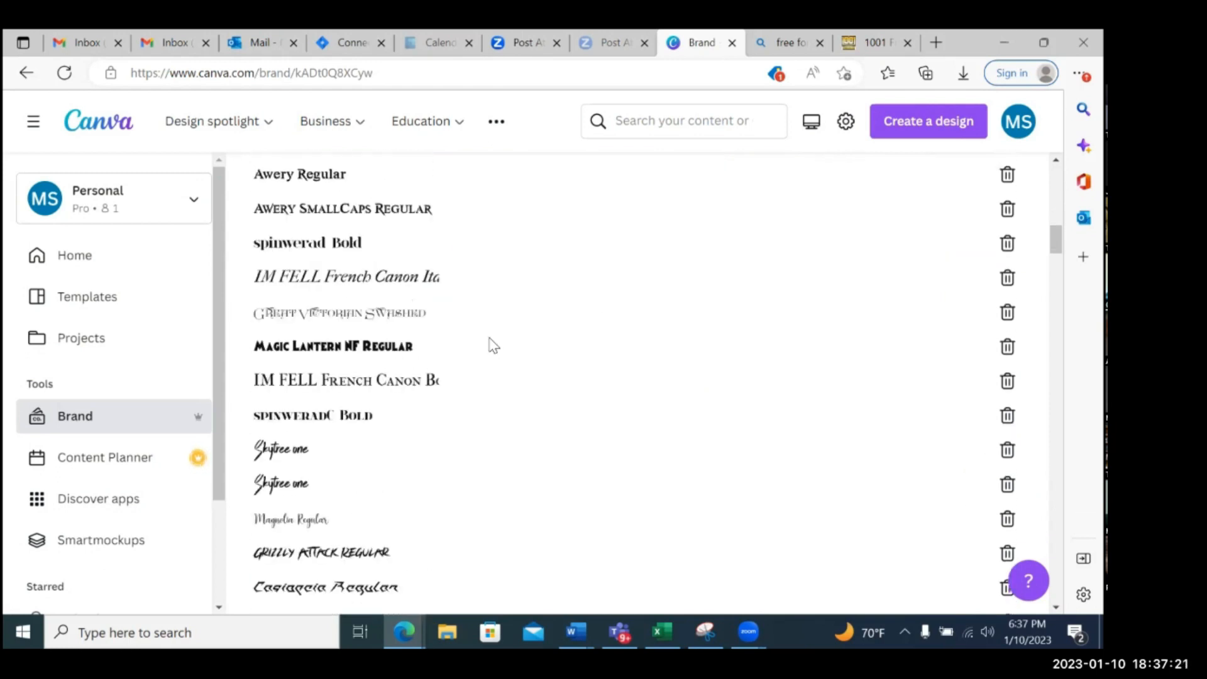
scroll(489, 345, "up", 10)
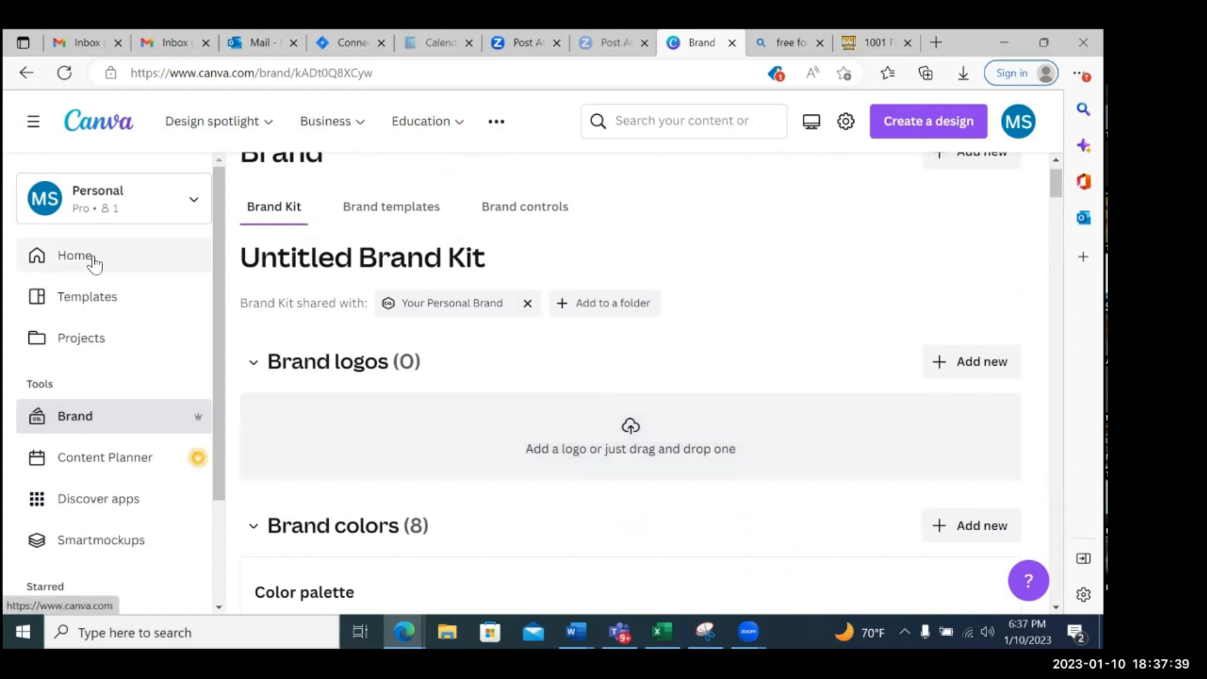
Go to the Canva home page and search the templates for "journal cover"
left_click(93, 259)
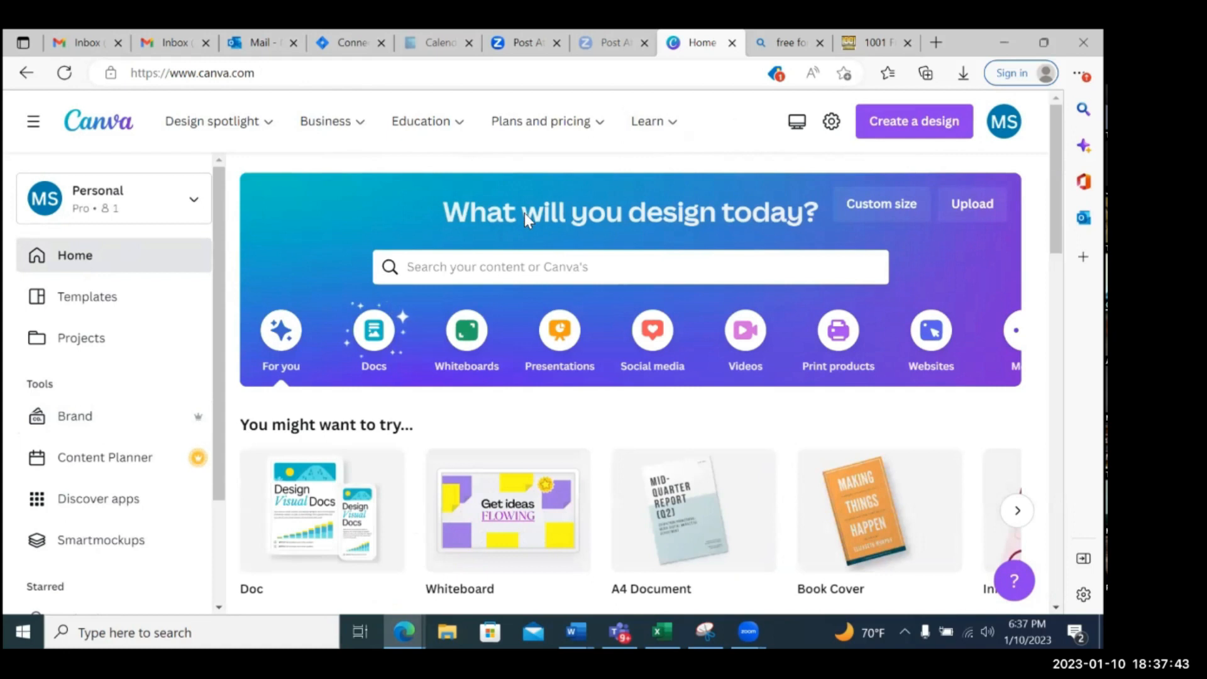
left_click(450, 267)
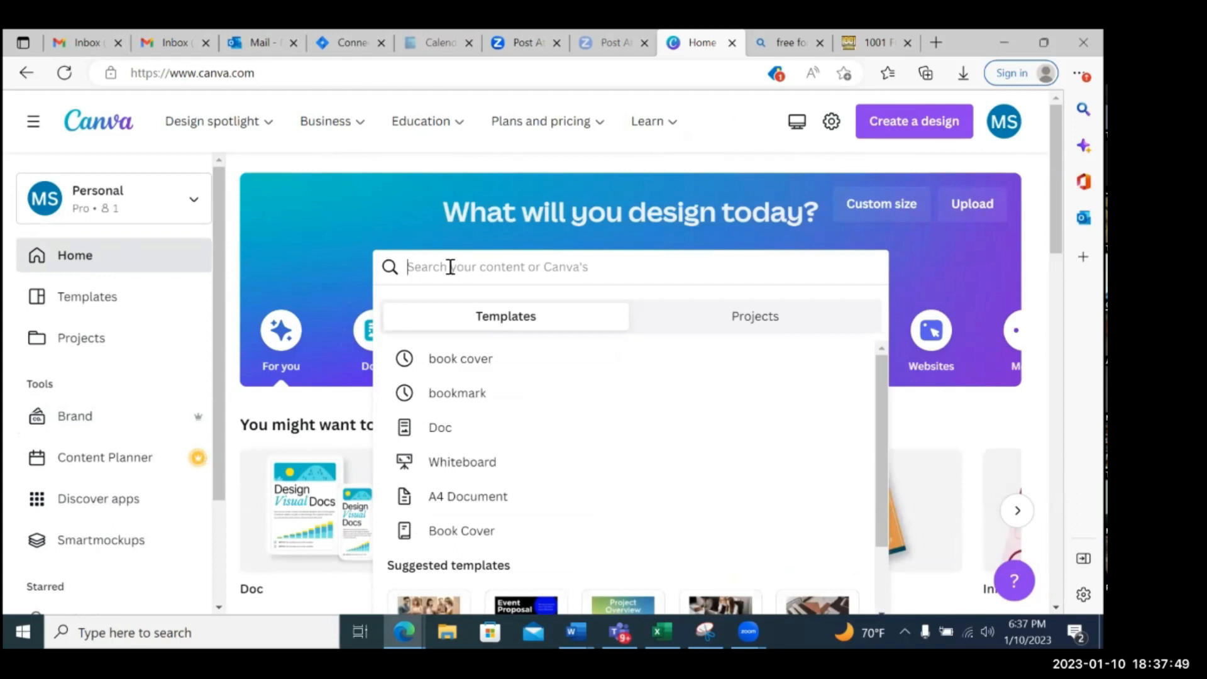
type("j")
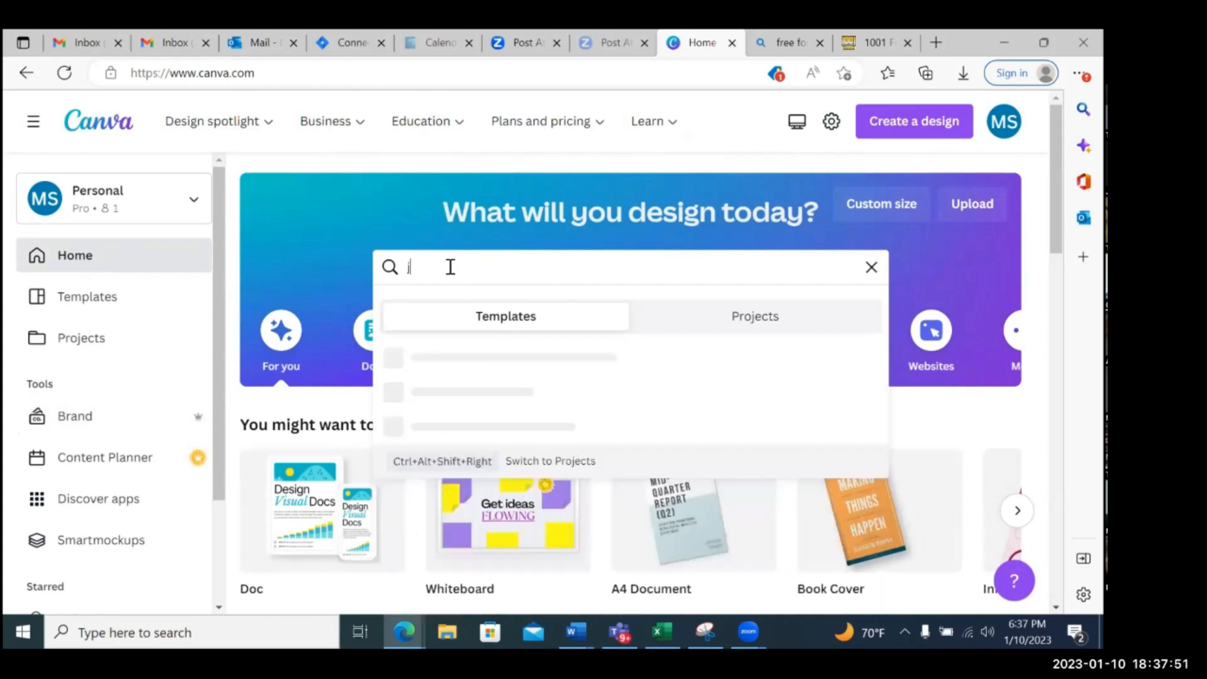
type("ournal")
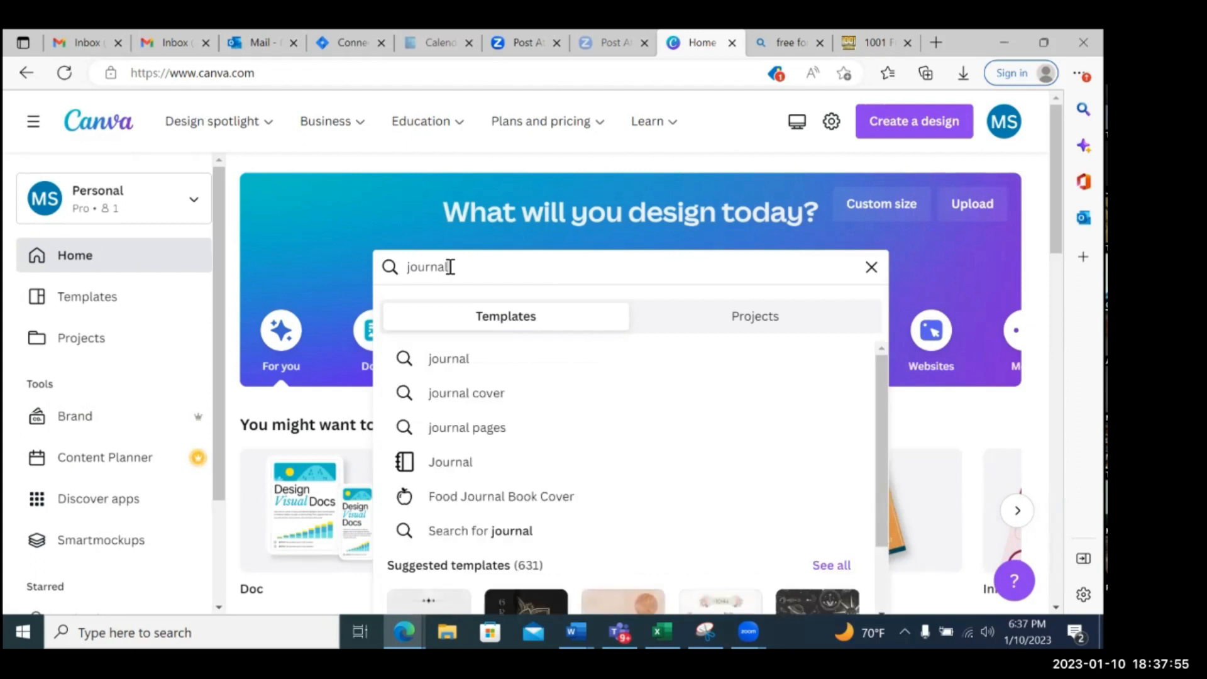
left_click(484, 395)
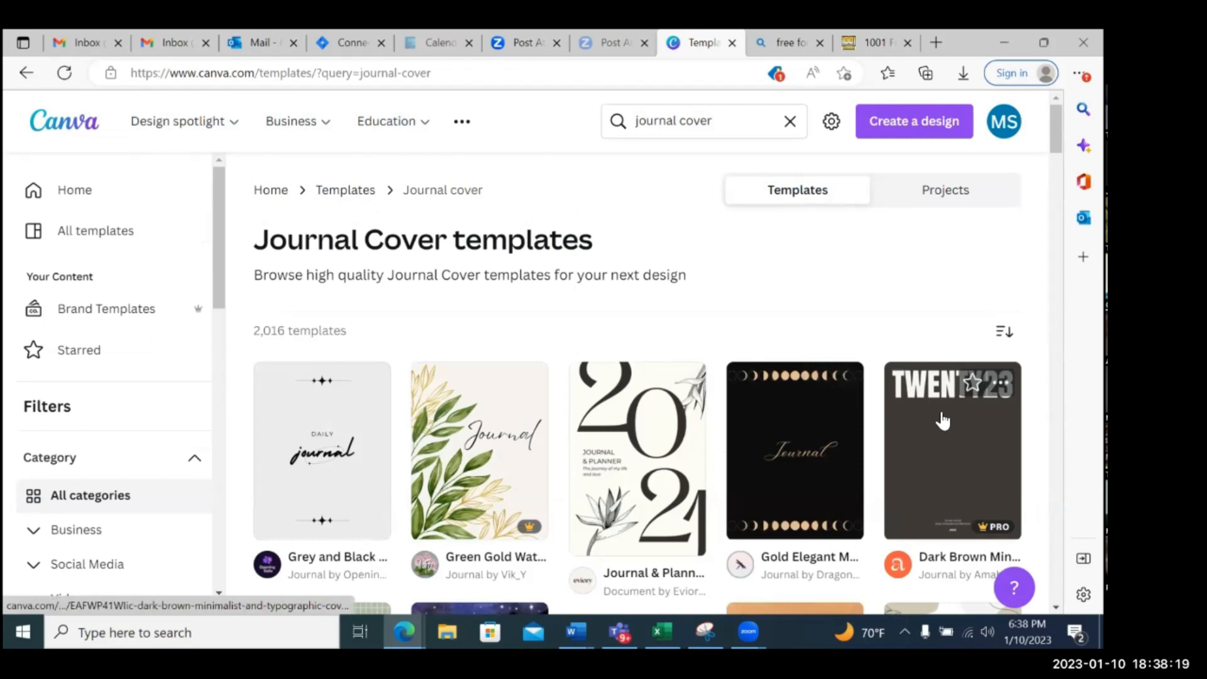
Browse the journal cover template results to compare the available designs
scroll(943, 423, "down", 3)
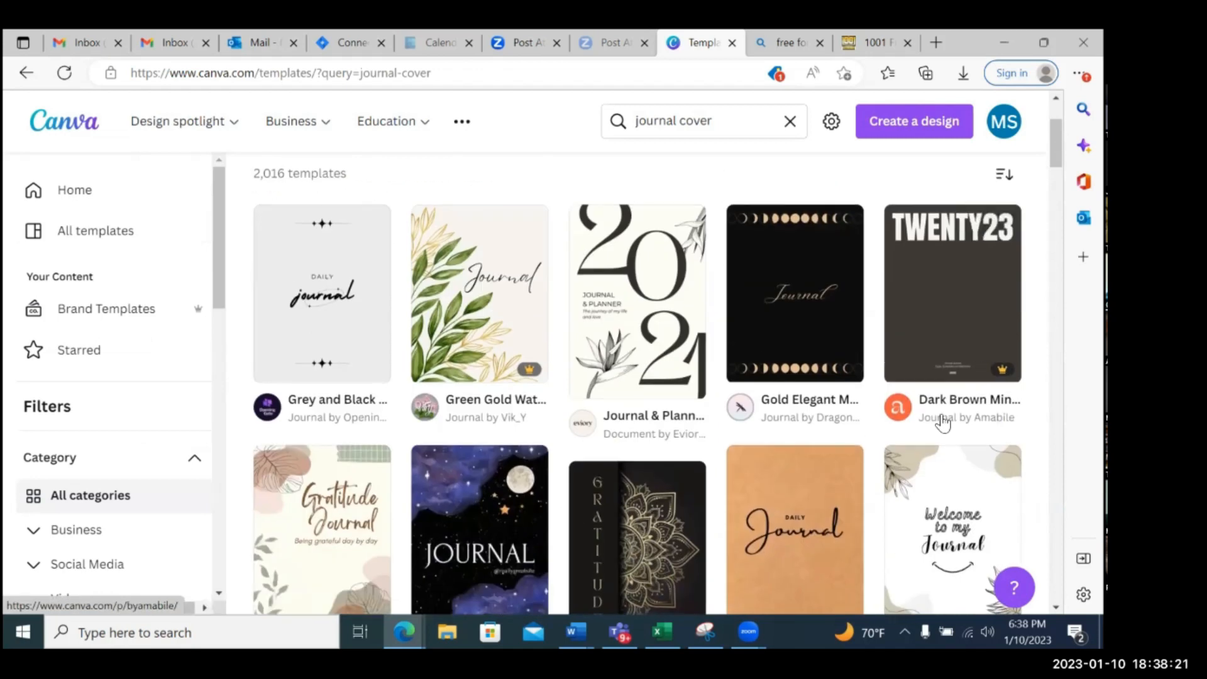
scroll(943, 423, "up", 1)
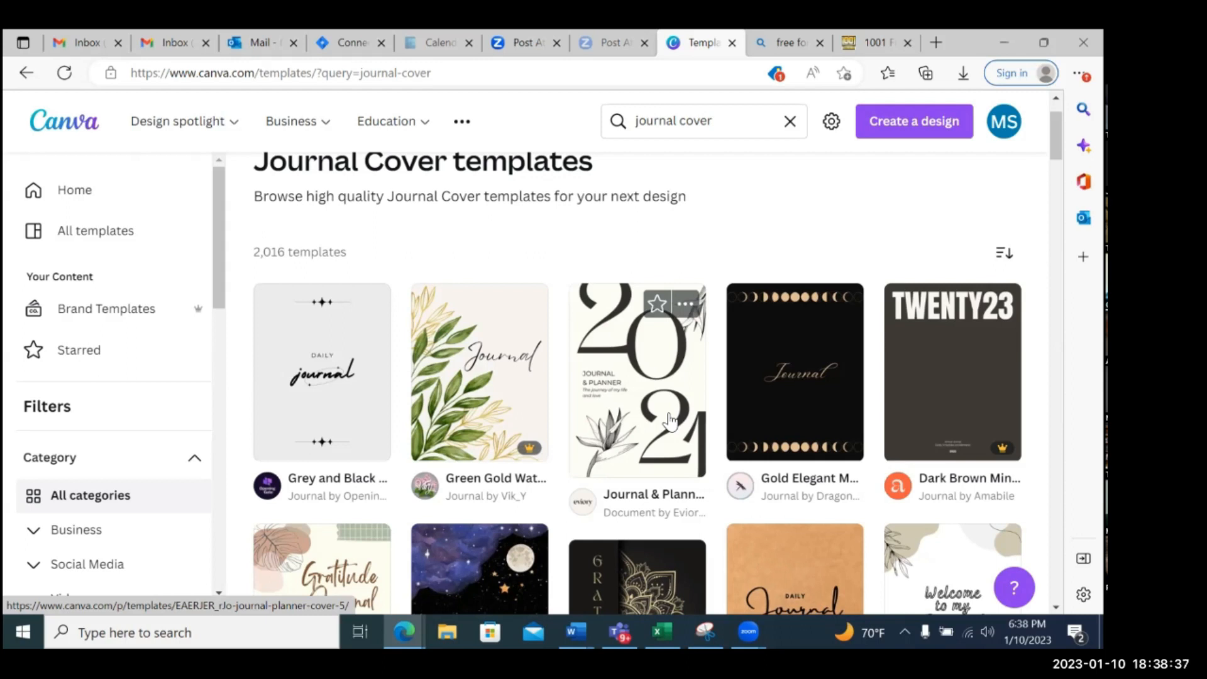
scroll(671, 420, "down", 2)
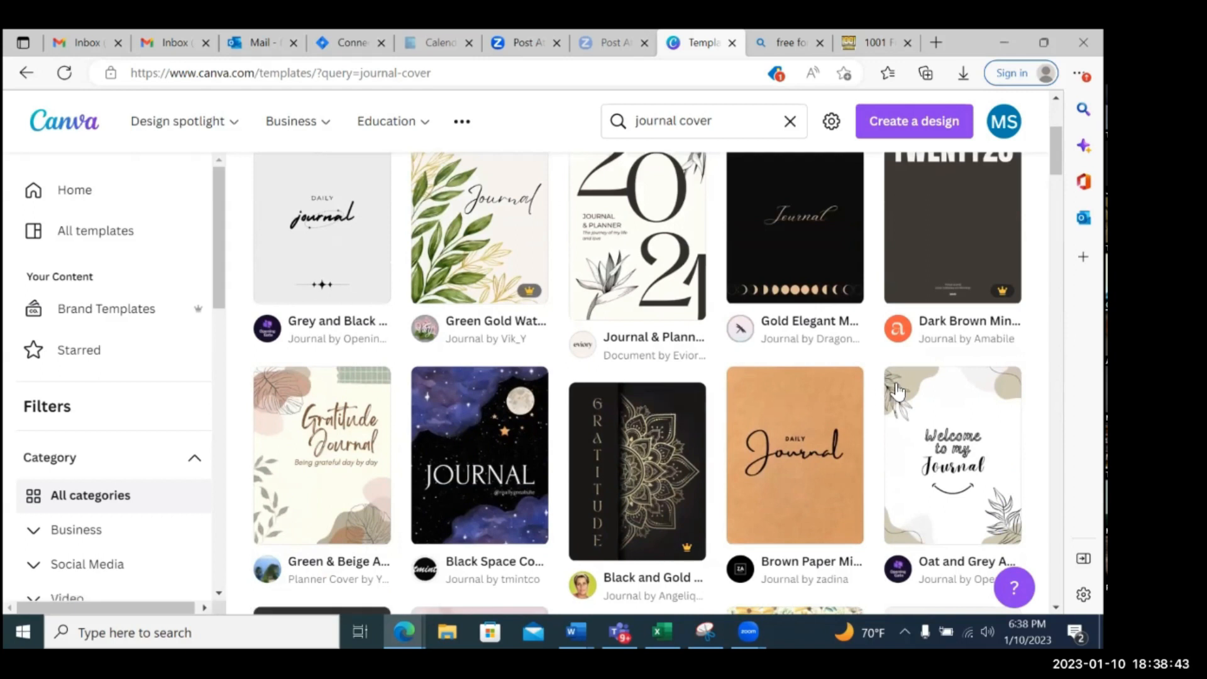
scroll(723, 396, "down", 1)
scroll(712, 394, "down", 2)
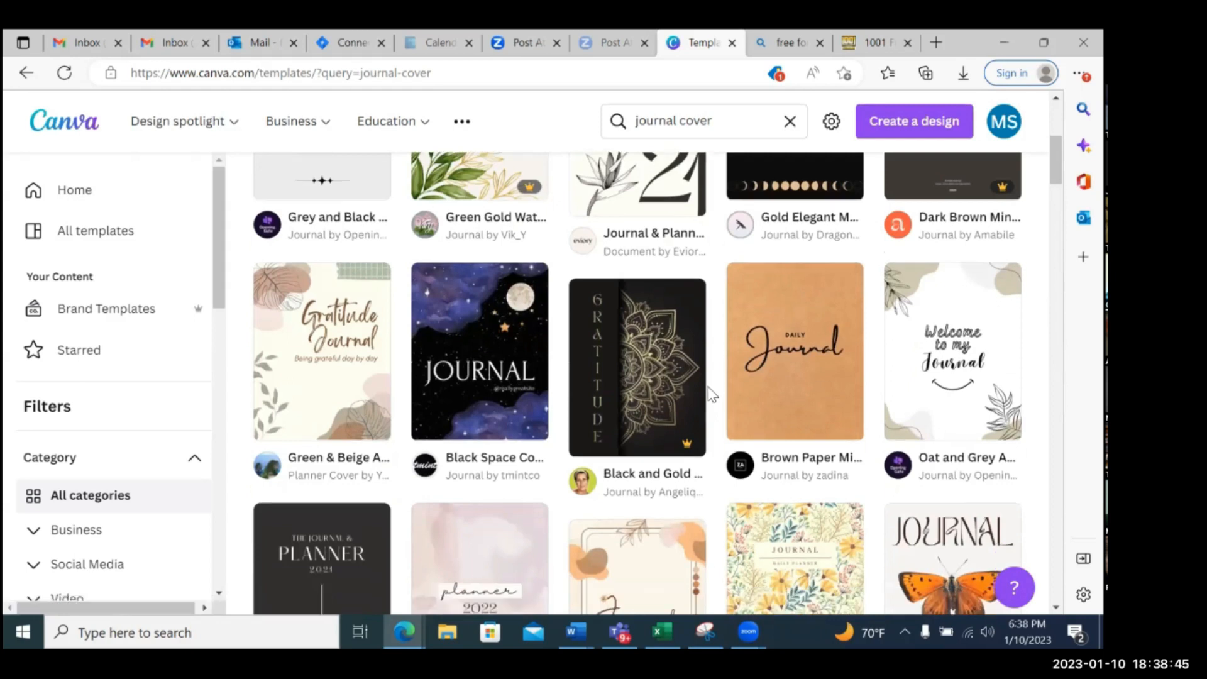
scroll(713, 394, "down", 1)
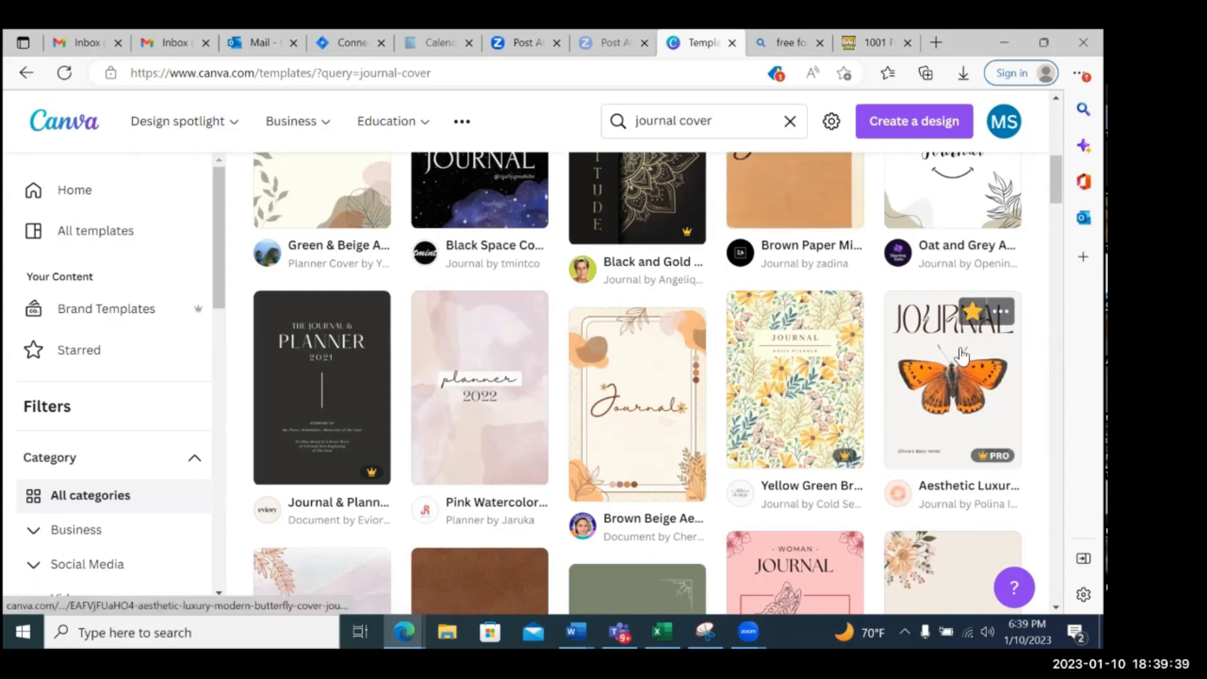
scroll(962, 357, "down", 3)
scroll(962, 357, "down", 4)
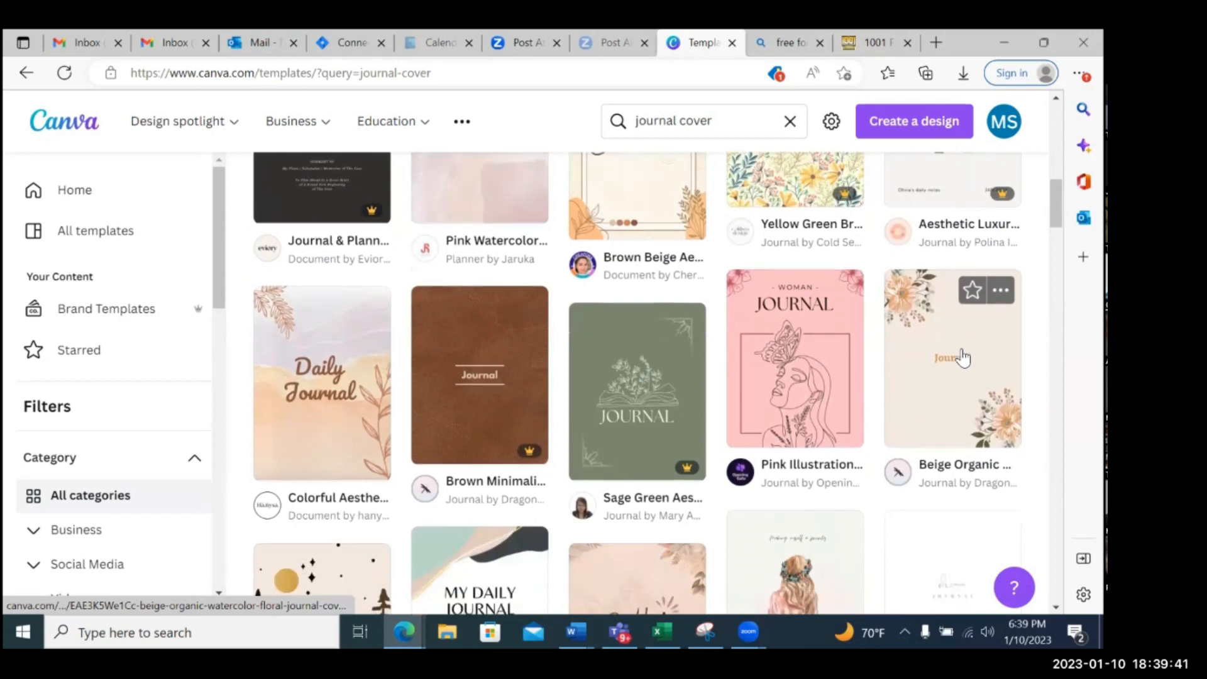
scroll(962, 357, "down", 4)
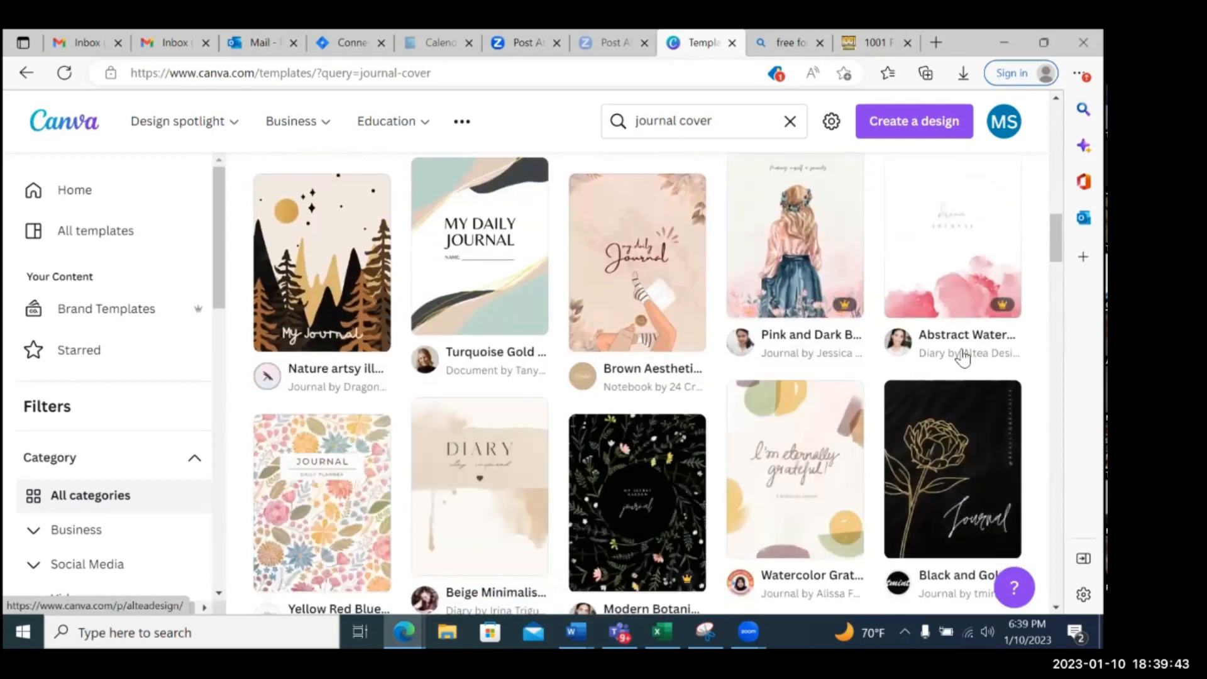
scroll(962, 357, "up", 1)
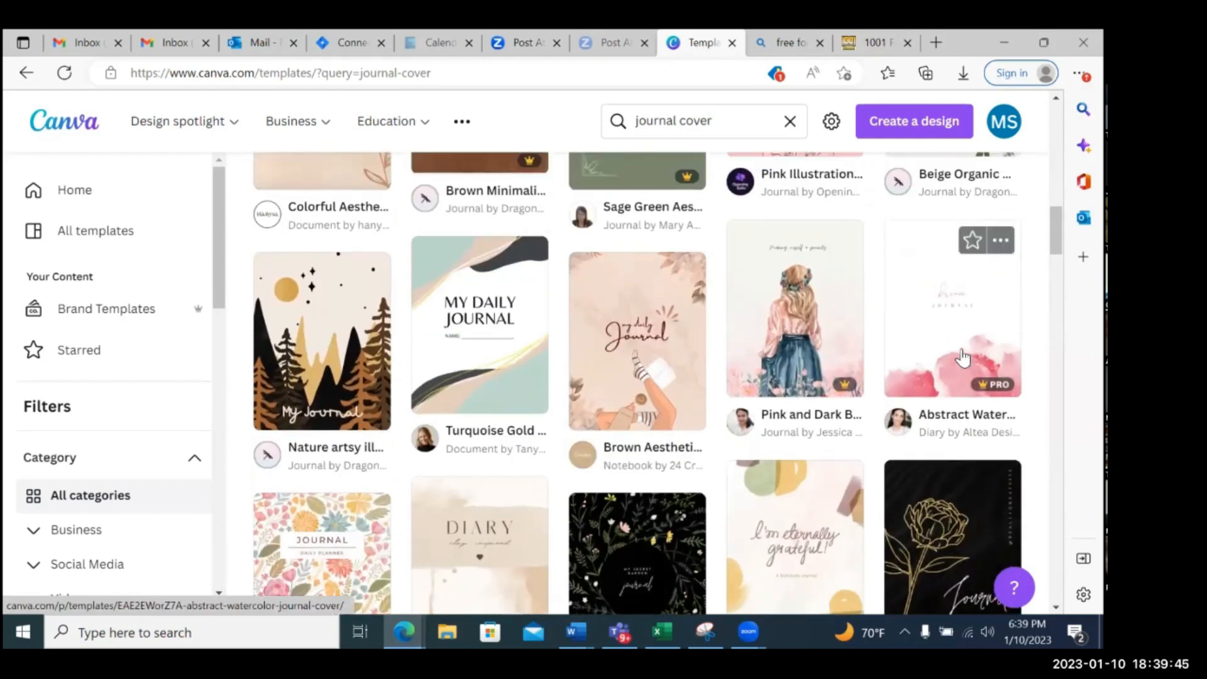
scroll(962, 357, "down", 2)
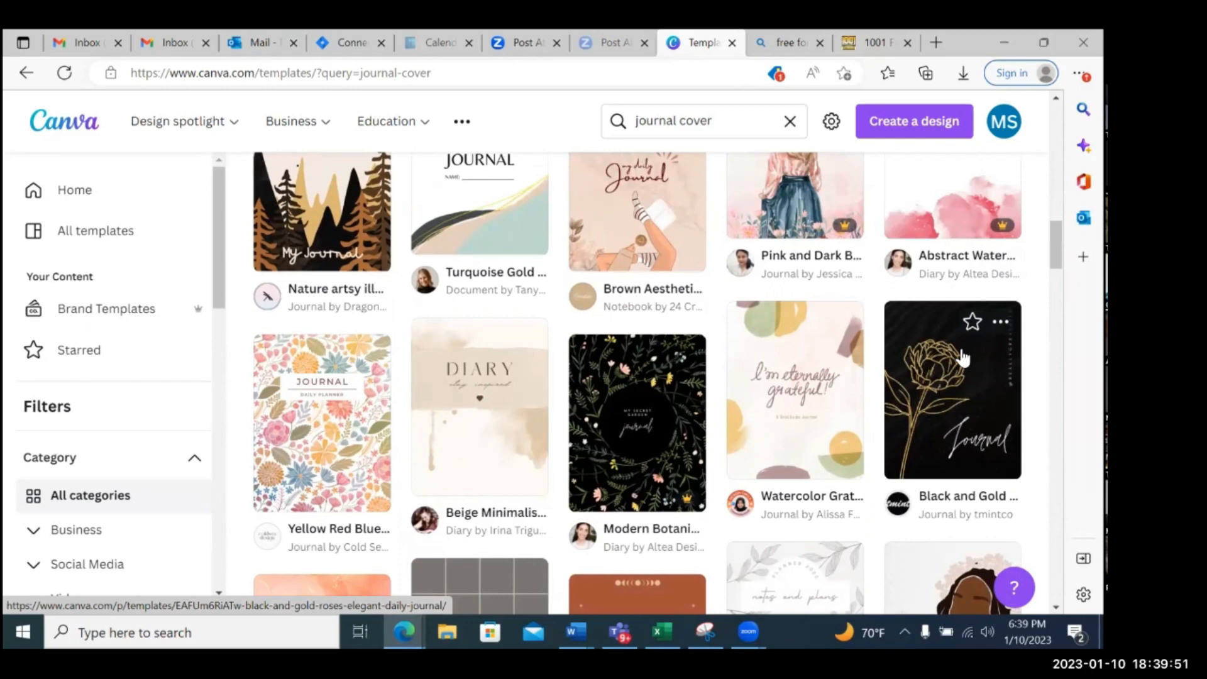
Open the Aesthetic Luxury Modern Butterfly Cover Journal template and start customizing it as a new design
scroll(962, 357, "up", 10)
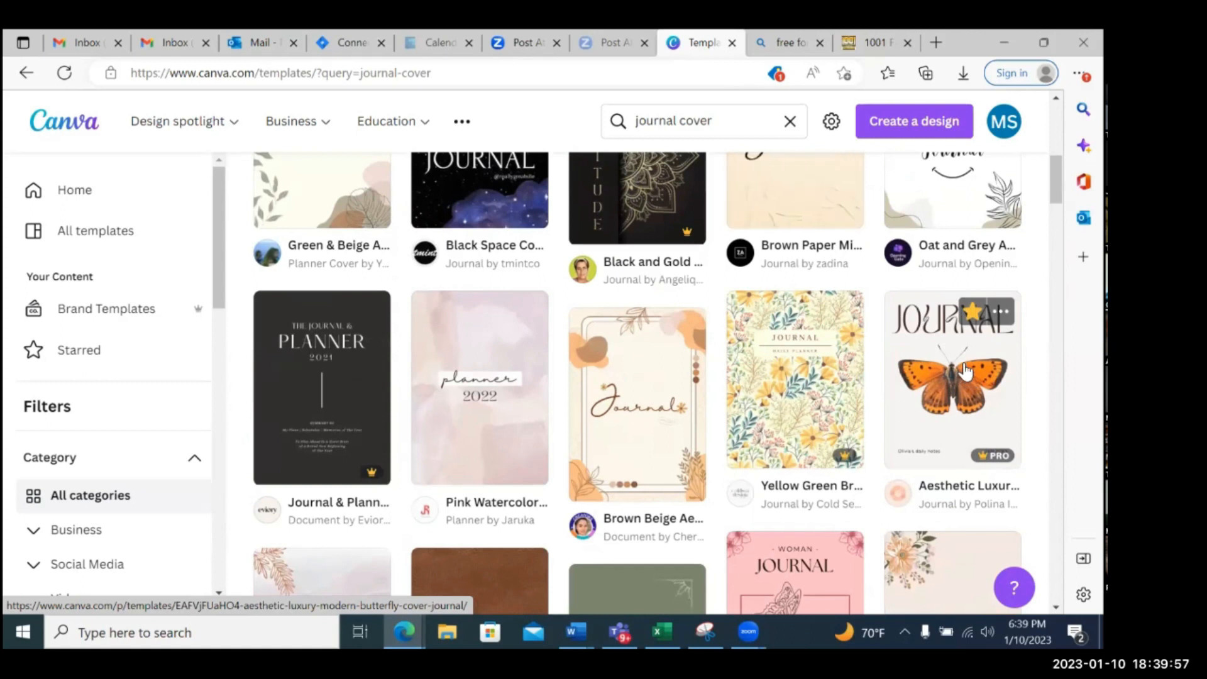
left_click(969, 372)
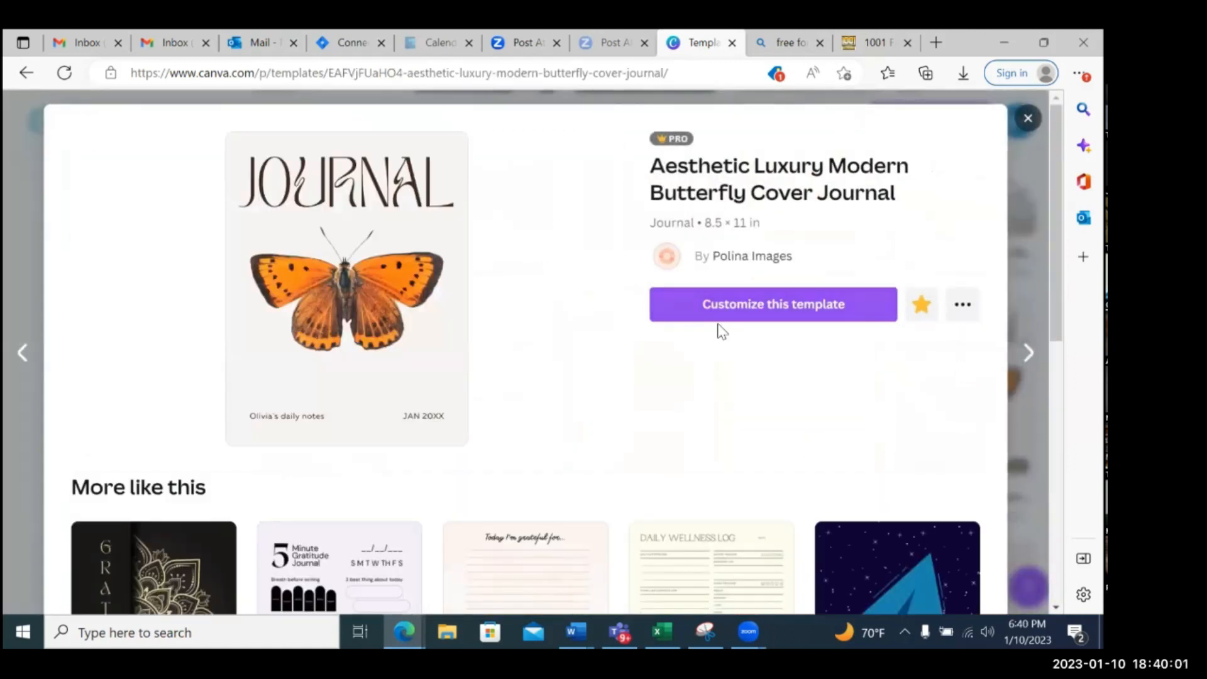
left_click(755, 308)
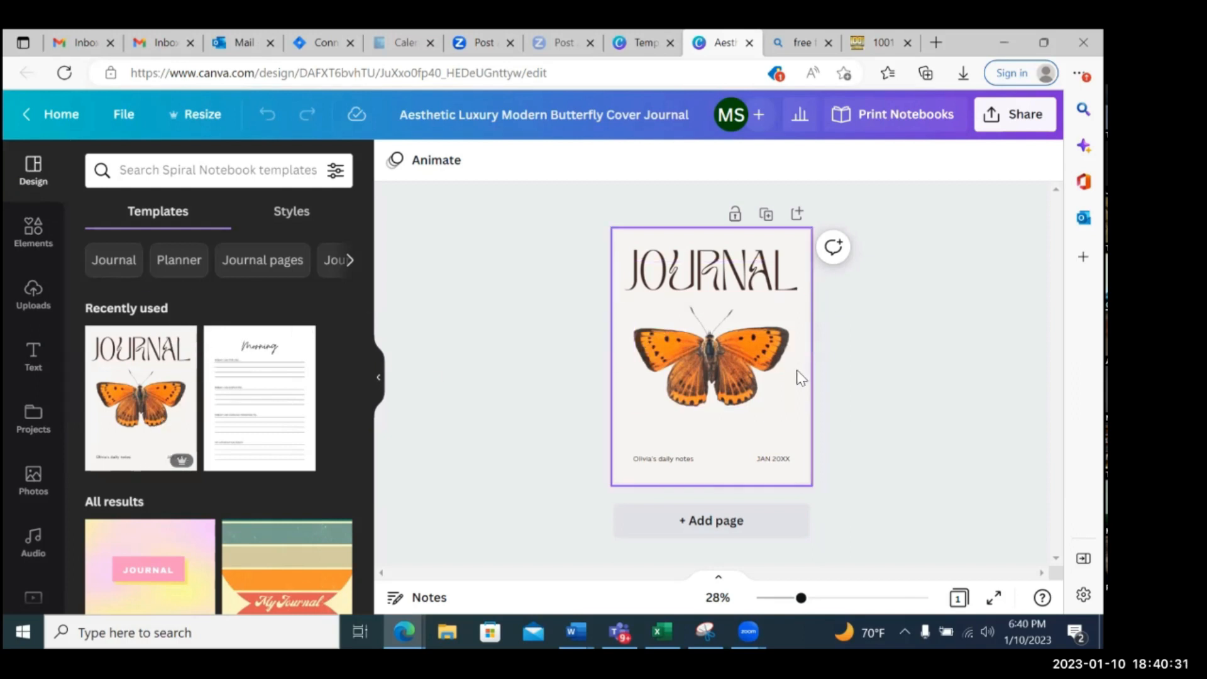
Look through the suggested notebook templates and the categories of the Elements library
scroll(266, 406, "down", 3)
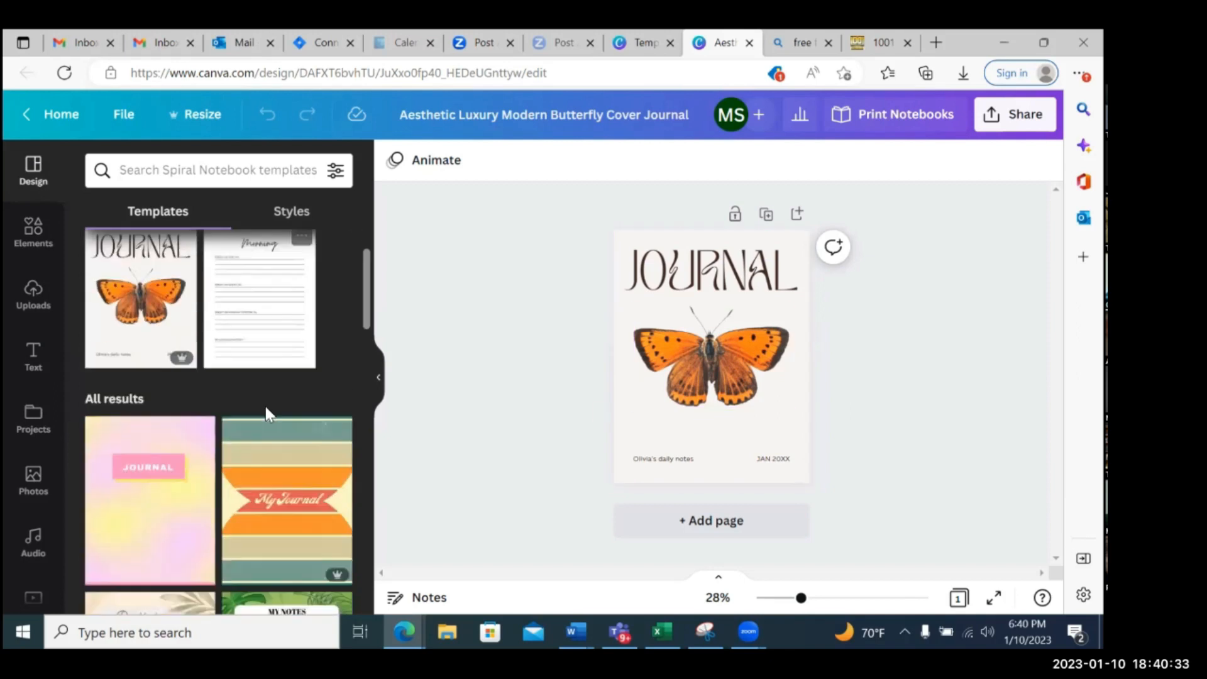
scroll(289, 409, "down", 9)
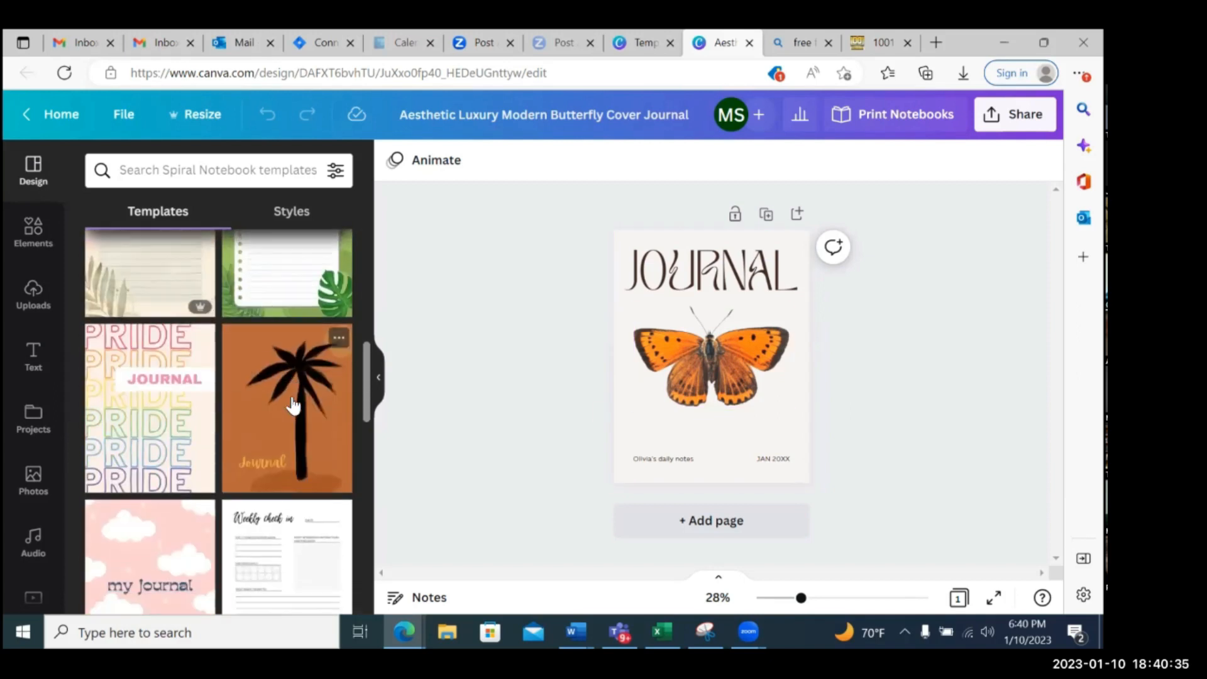
scroll(283, 383, "down", 10)
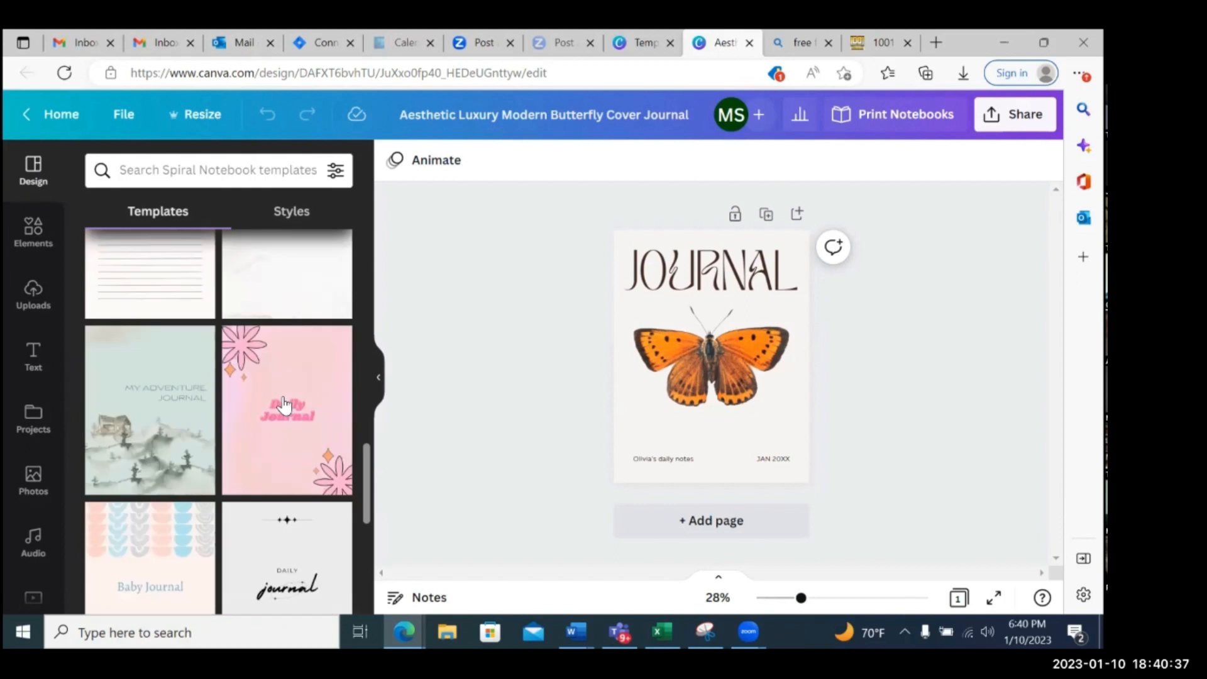
scroll(251, 404, "down", 6)
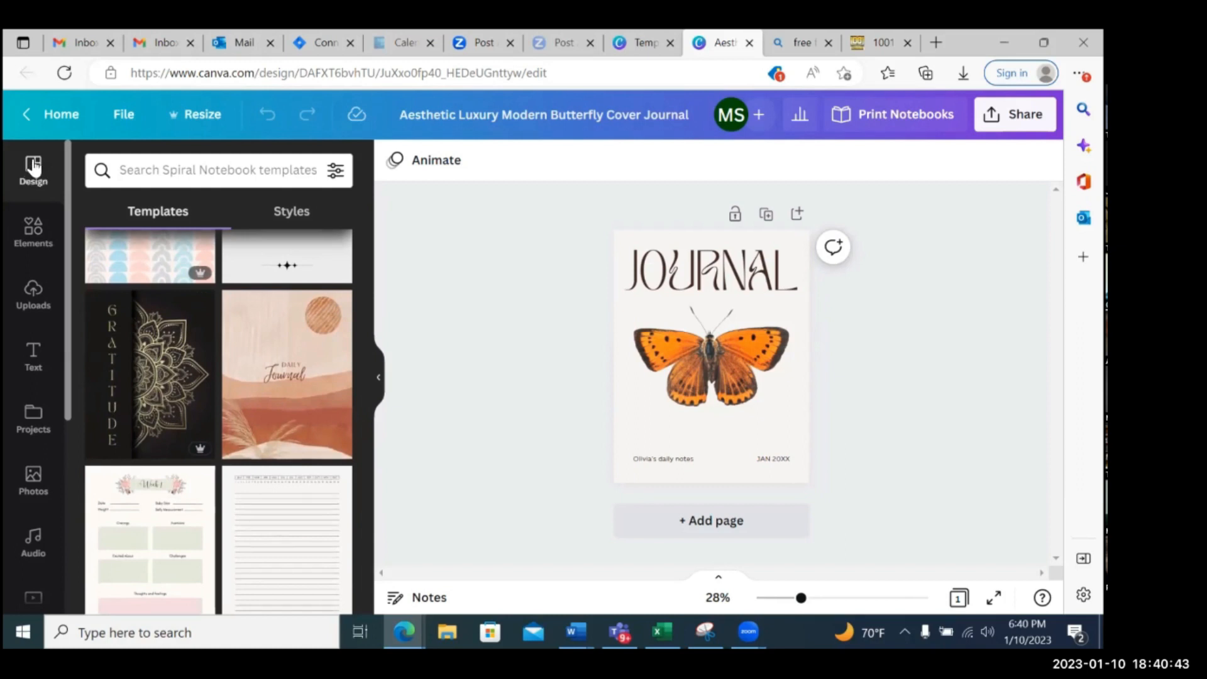
left_click(35, 230)
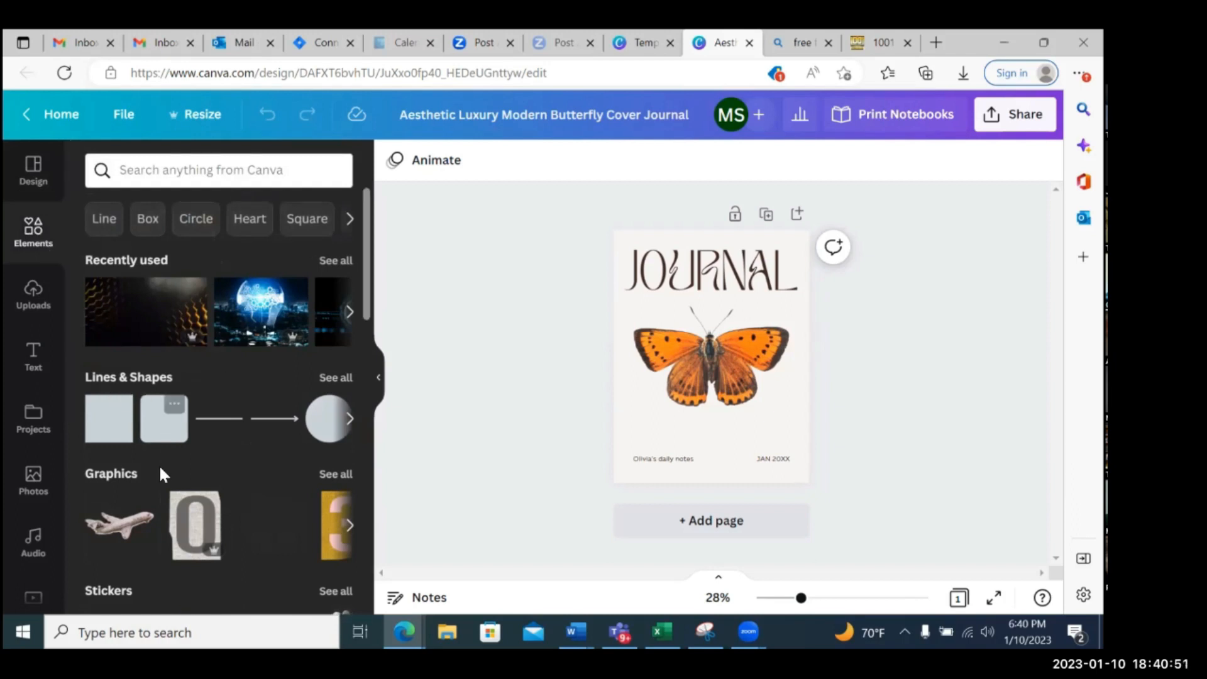
scroll(160, 470, "down", 4)
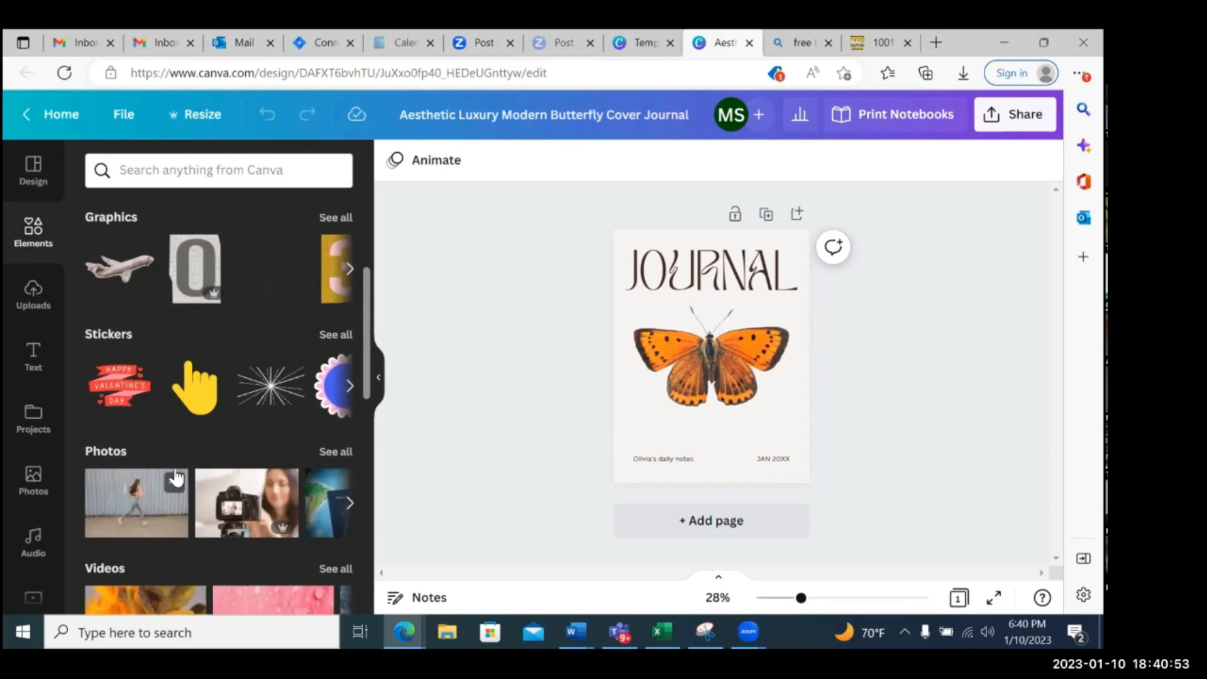
scroll(176, 478, "down", 5)
scroll(176, 471, "down", 2)
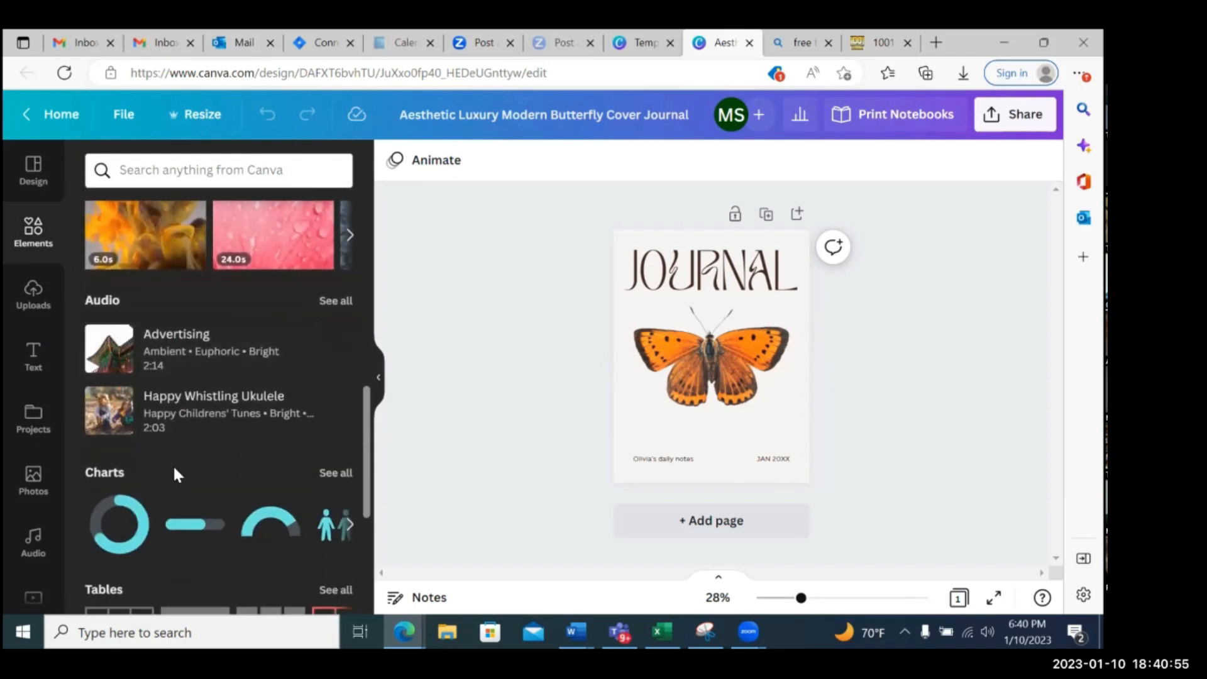
scroll(173, 466, "up", 10)
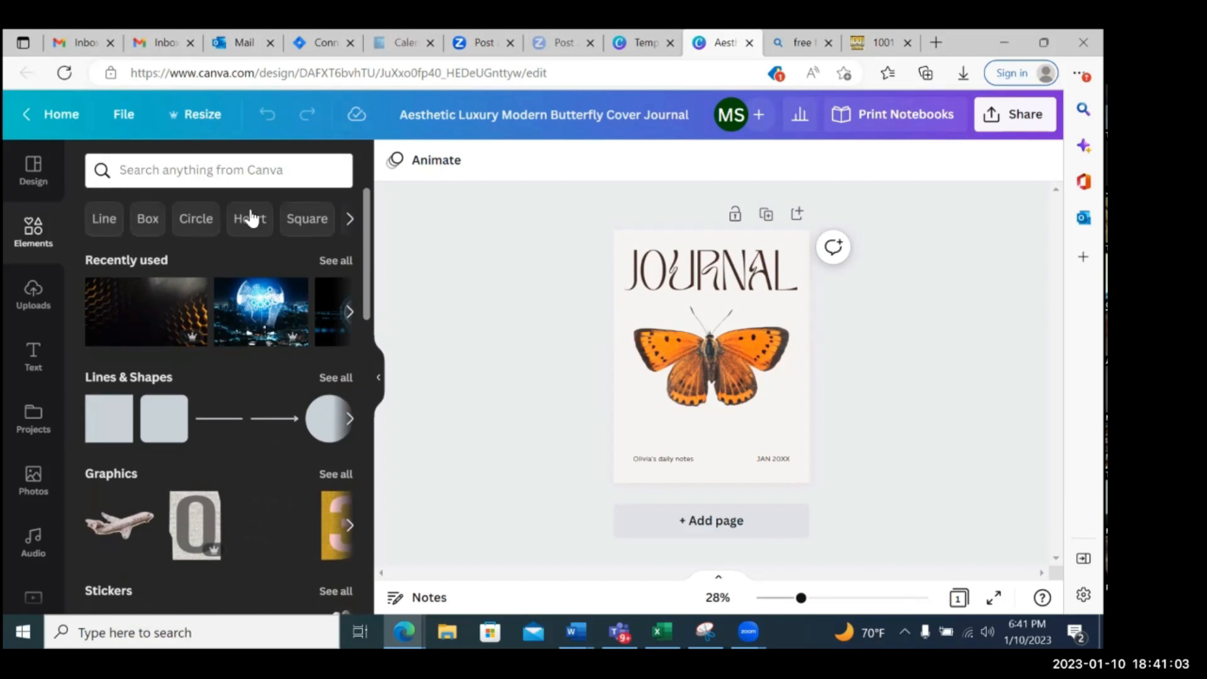
Search the elements for "purple butterflies" and browse the full set of matching graphics
left_click(219, 174)
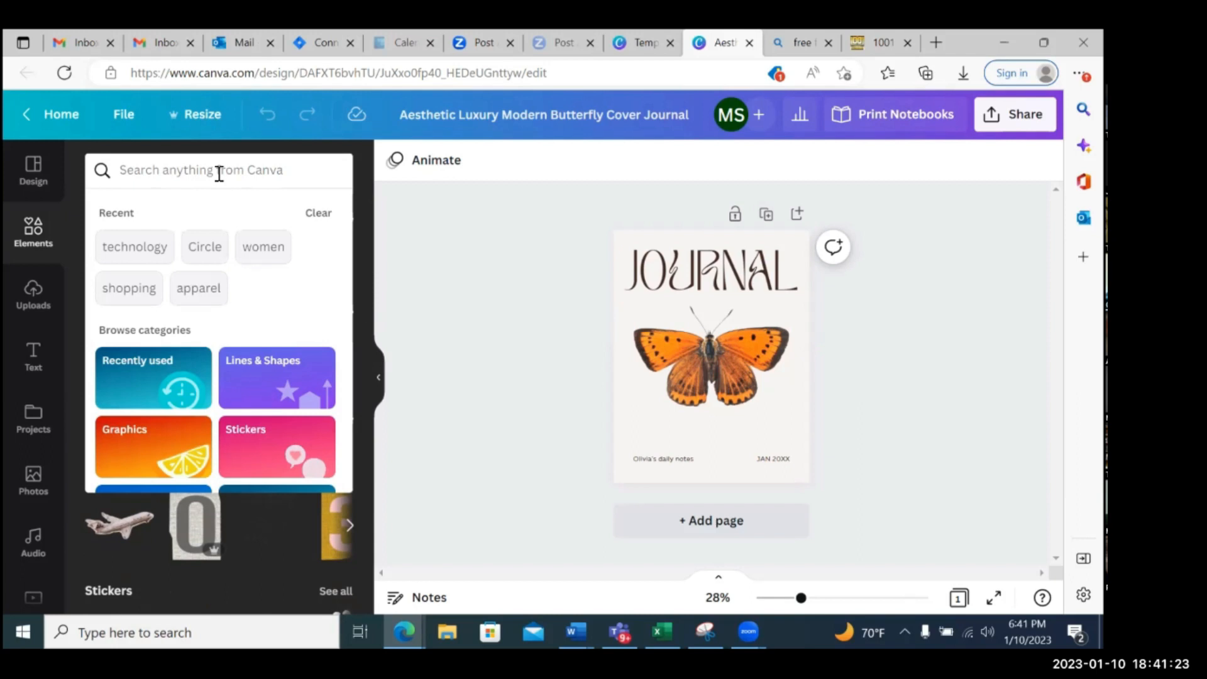
type("pur")
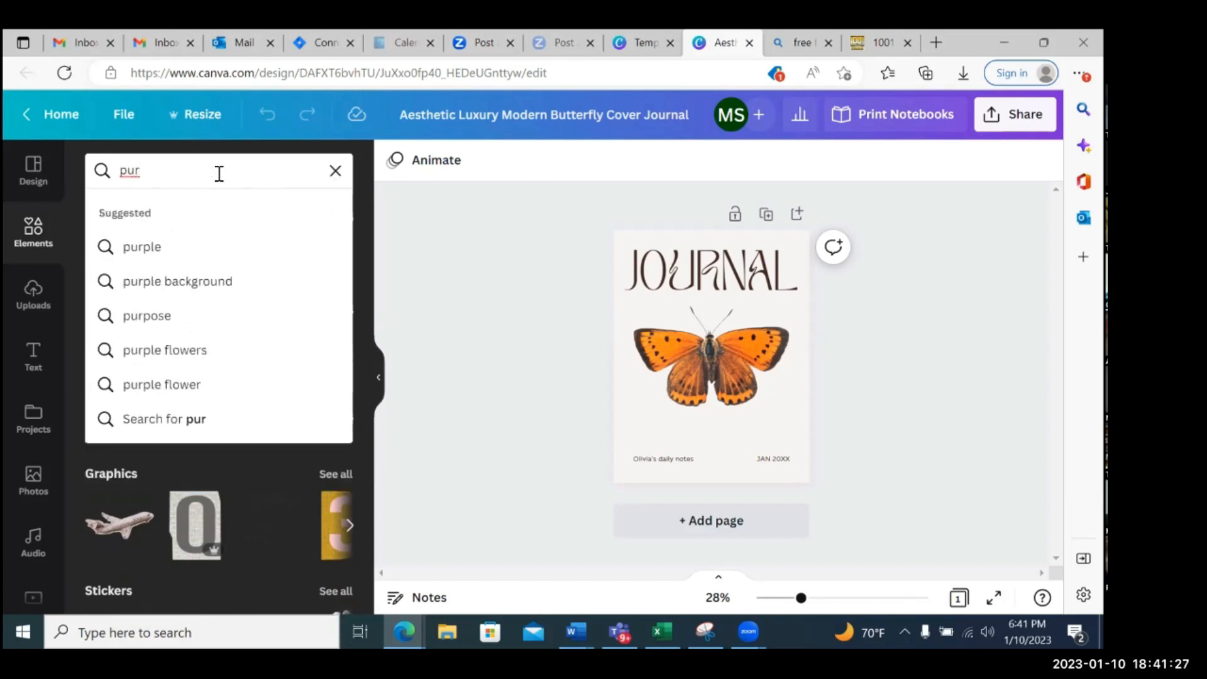
type("ple butter")
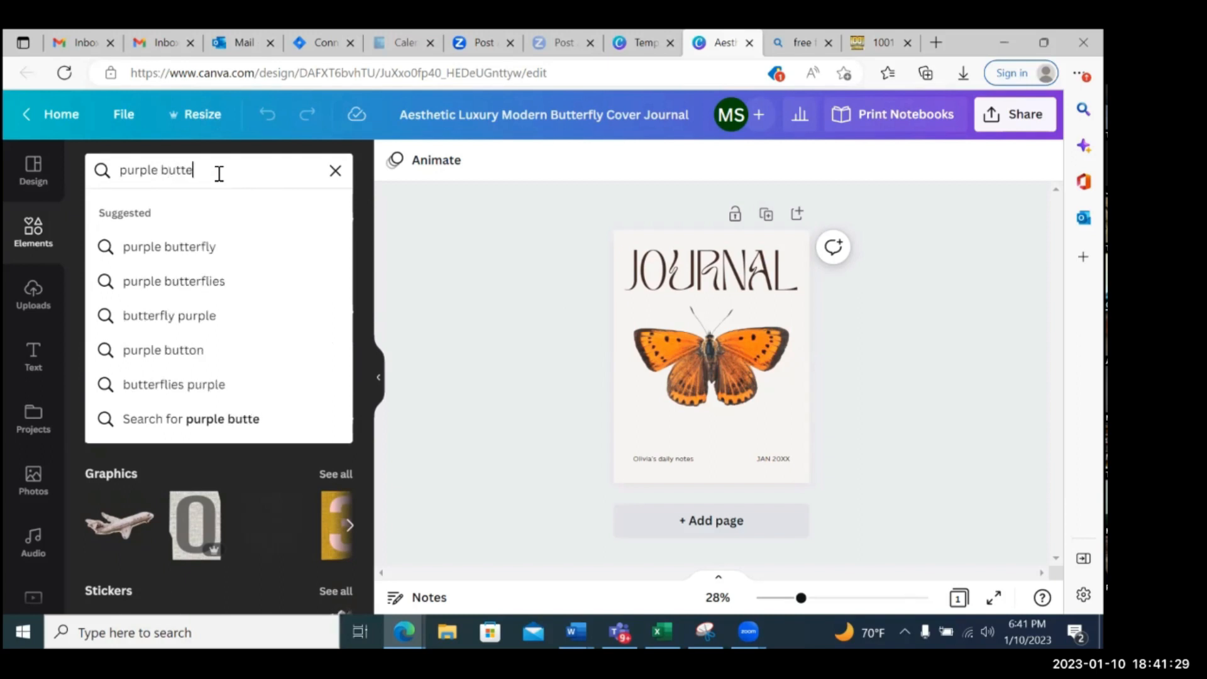
left_click(200, 281)
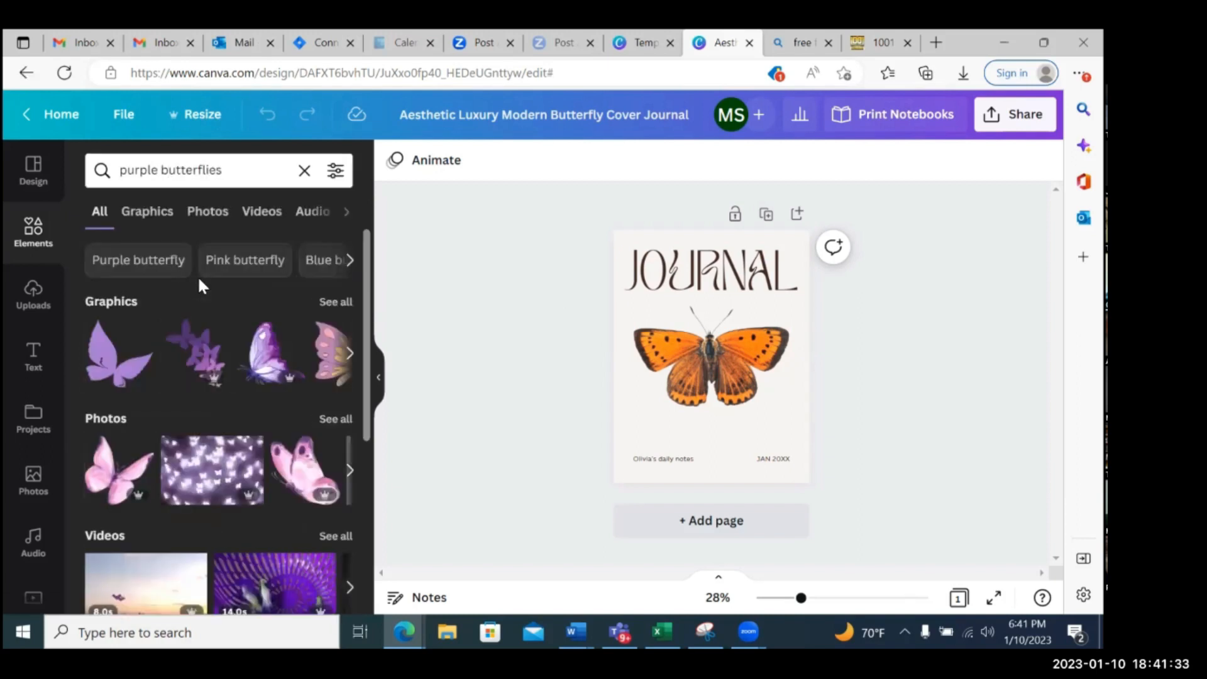
scroll(272, 364, "down", 1)
scroll(269, 358, "up", 1)
left_click(333, 303)
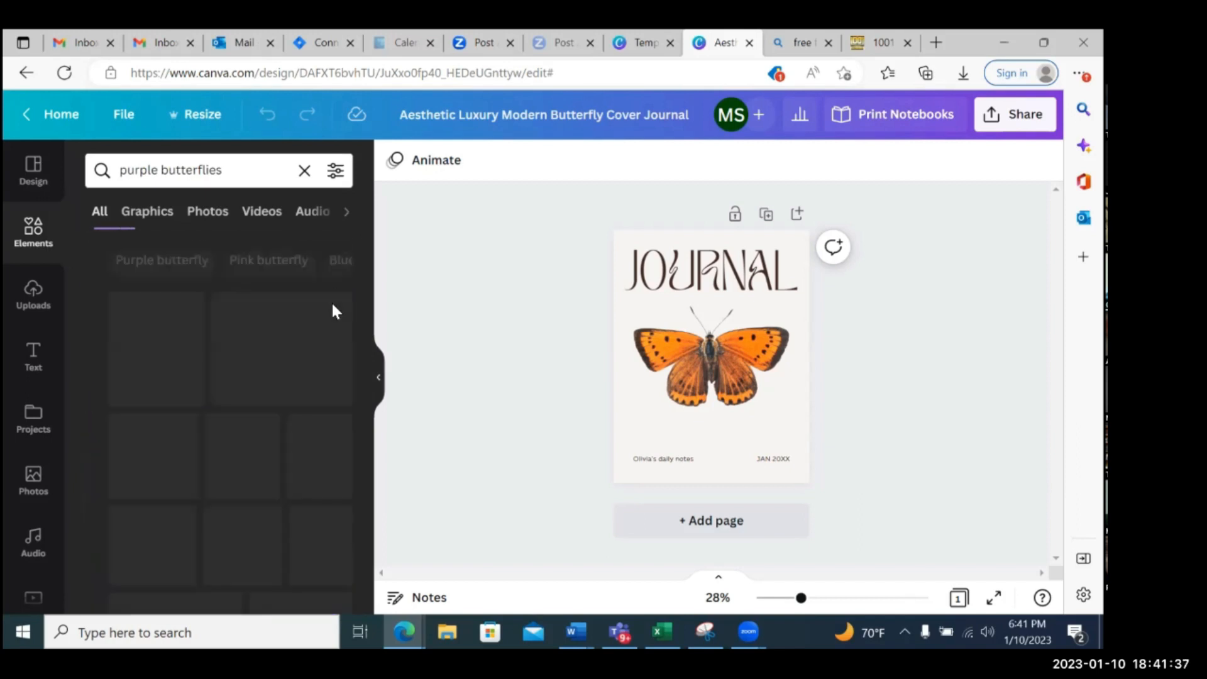
scroll(298, 363, "down", 3)
scroll(297, 363, "down", 5)
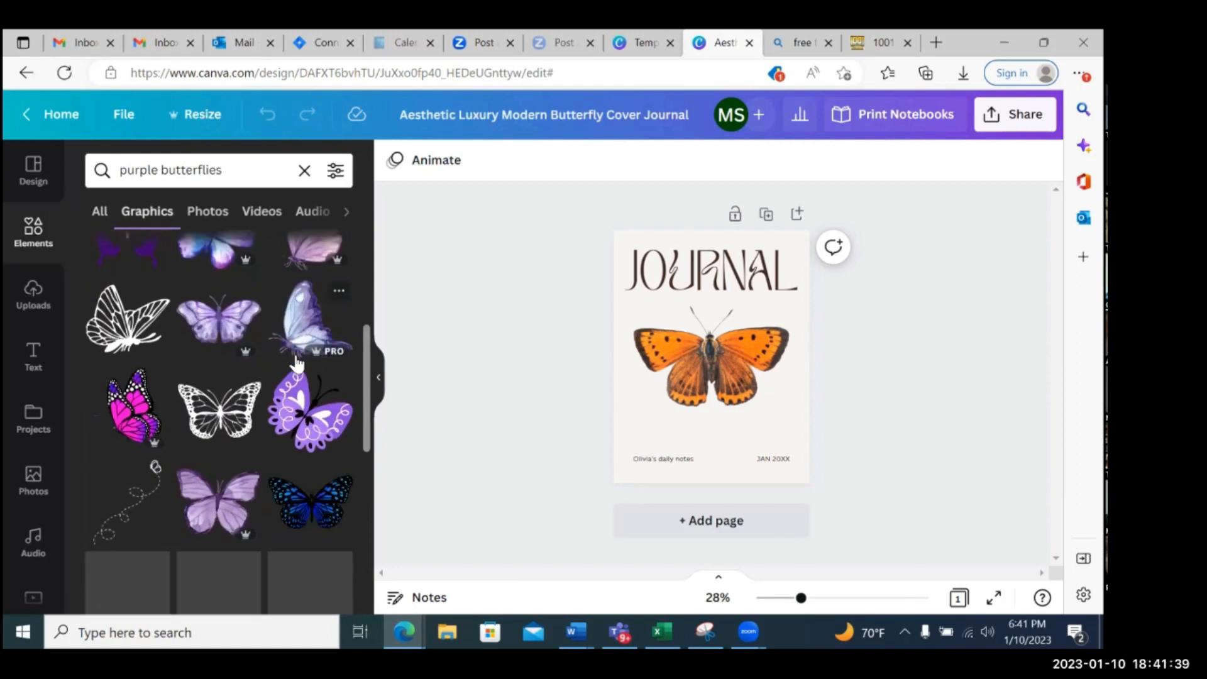
scroll(297, 363, "up", 1)
scroll(297, 363, "up", 2)
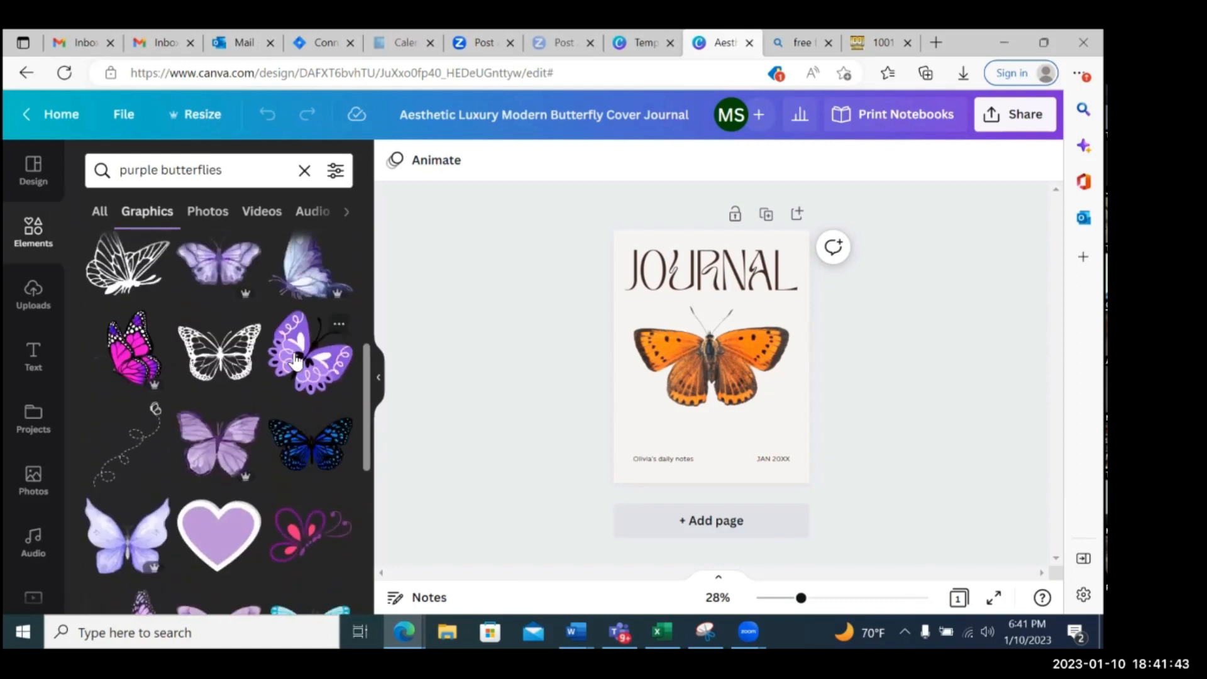
scroll(297, 363, "down", 5)
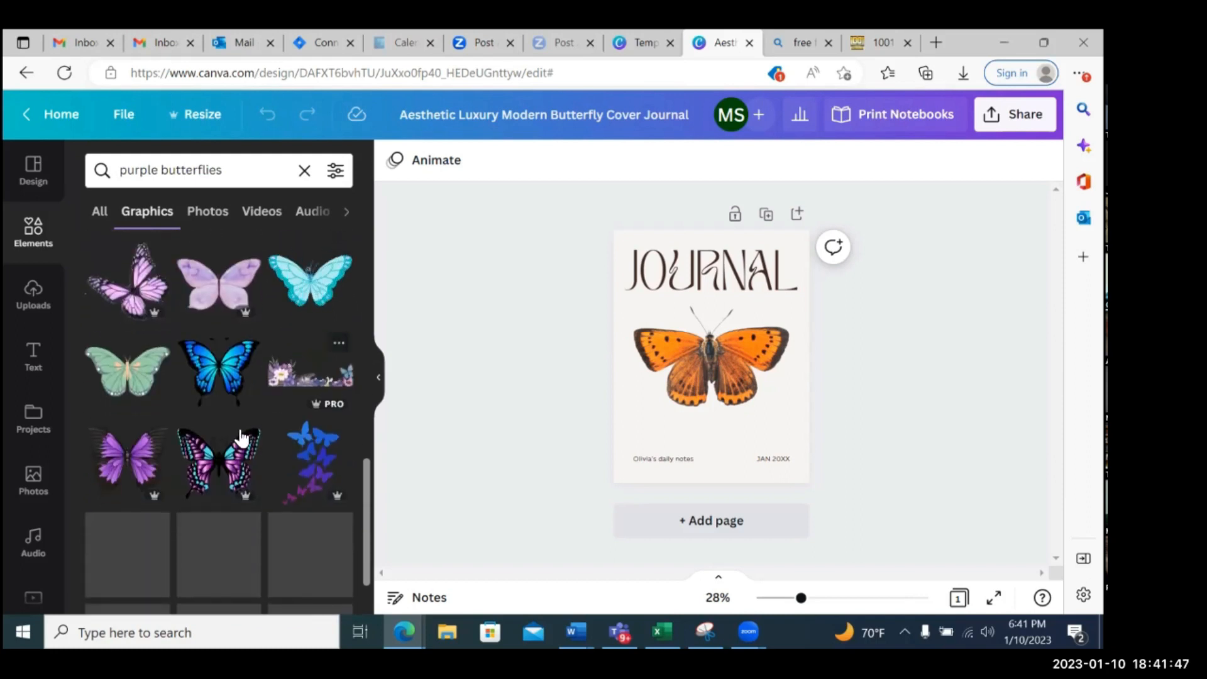
Delete the orange butterfly image from the journal cover
left_click(727, 375)
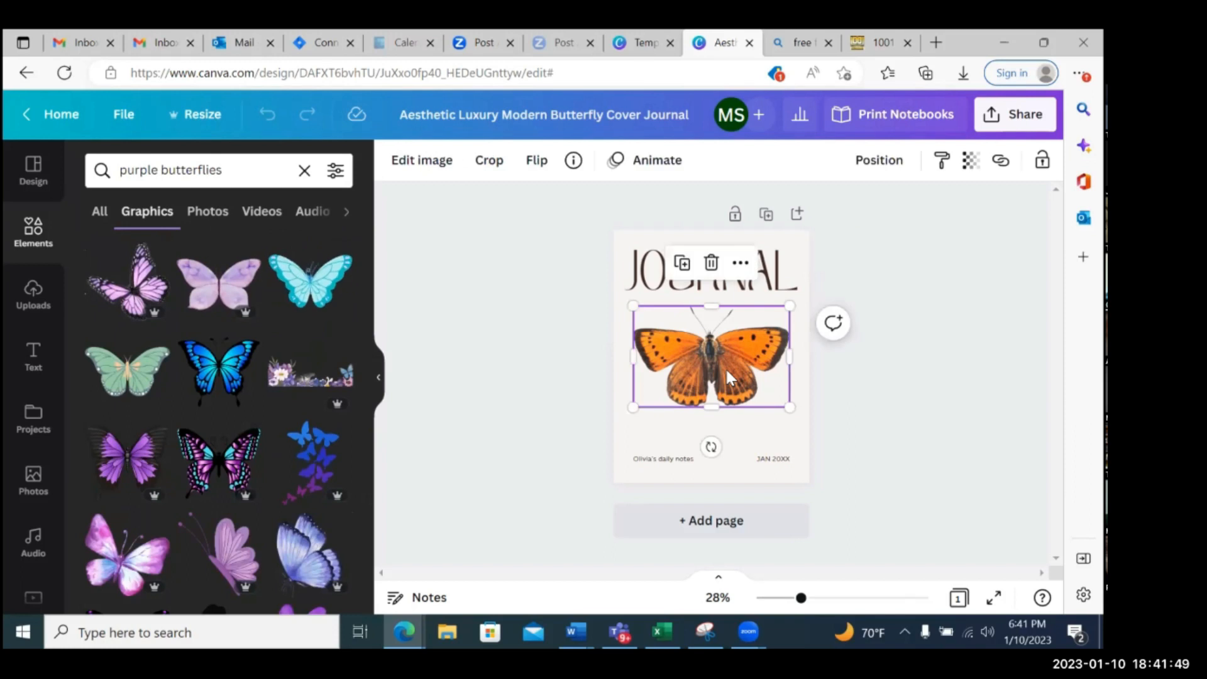
key("Delete")
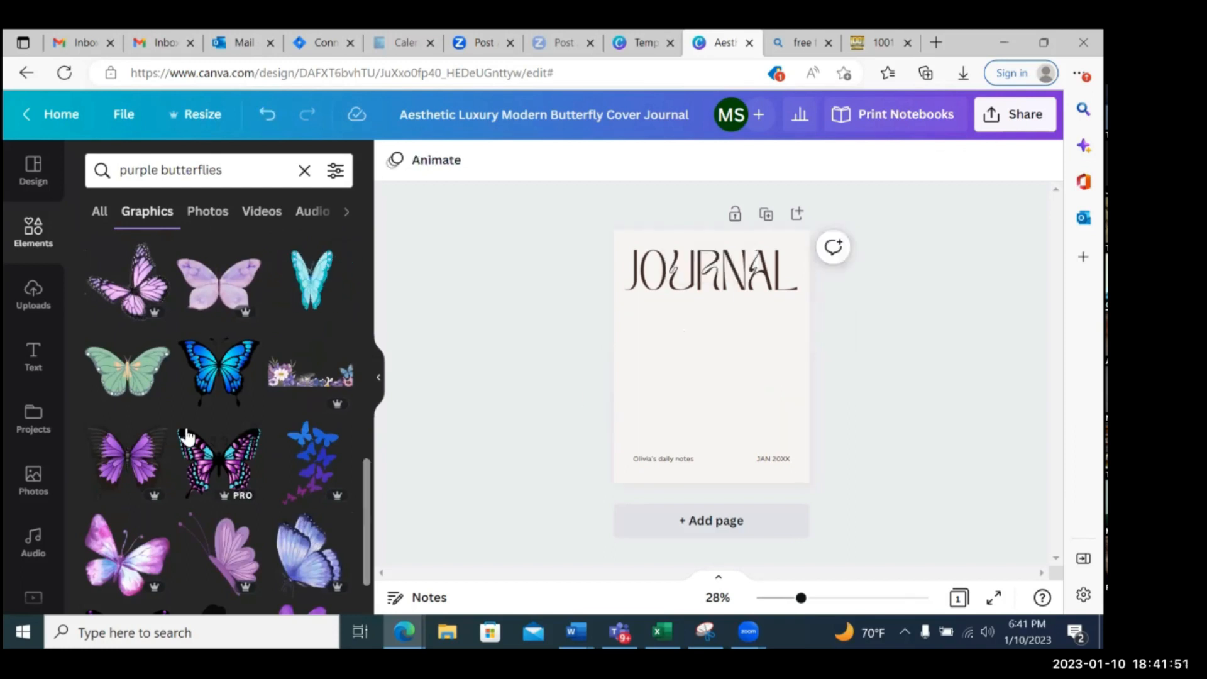
Add the black butterfly graphic with purple and turquoise wings to the cover, enlarged to nearly page width and centred below the JOURNAL title
left_click(221, 468)
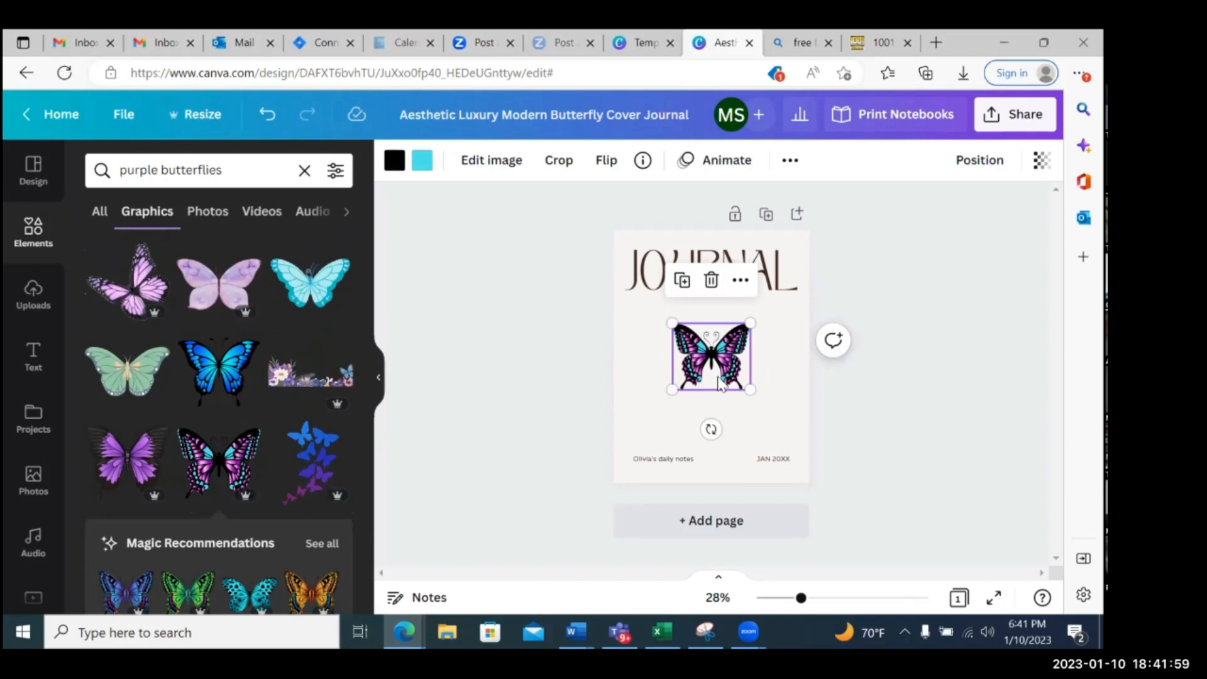
left_click_drag(673, 390, 633, 423)
left_click_drag(747, 323, 777, 299)
left_click_drag(781, 433, 790, 434)
left_click_drag(722, 364, 690, 369)
left_click(909, 365)
left_click(917, 348)
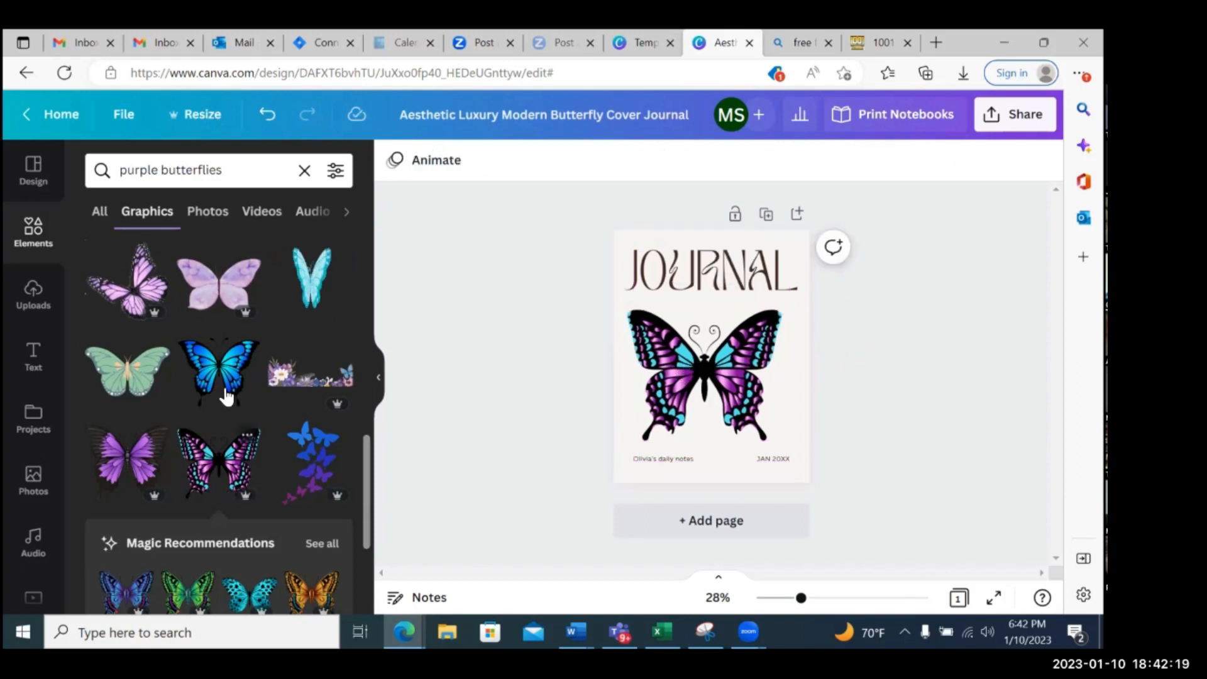
Browse more of the purple butterfly graphics and clear the search term
scroll(250, 400, "down", 5)
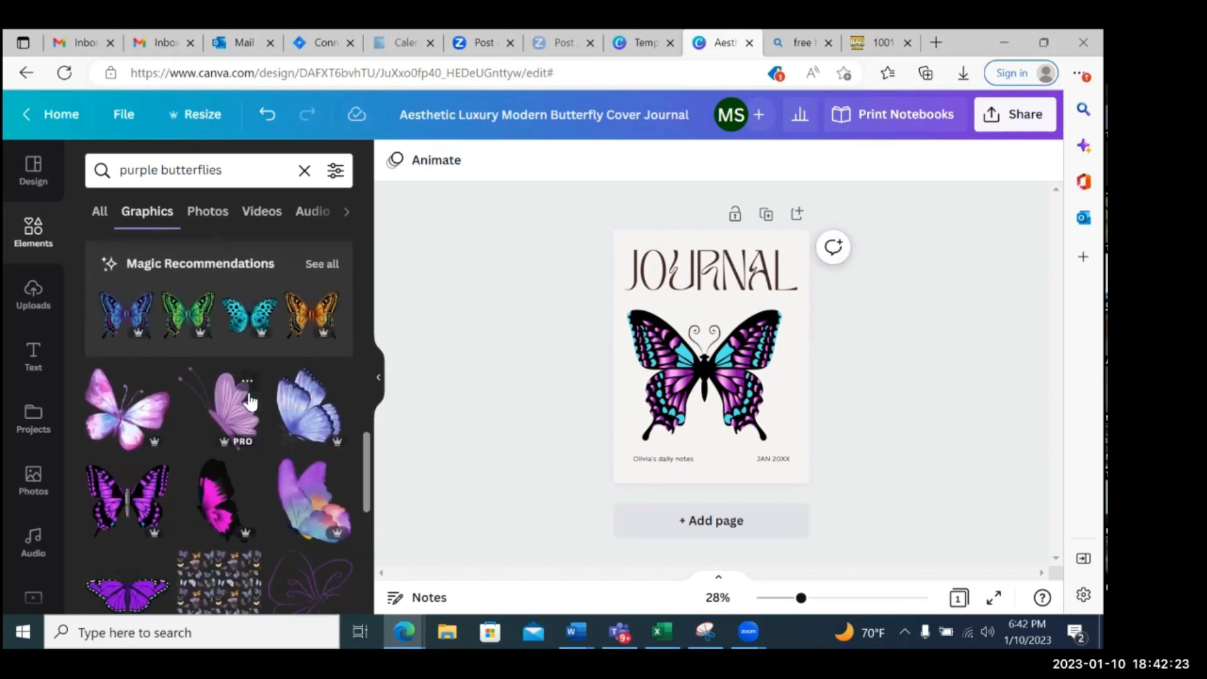
left_click(234, 175)
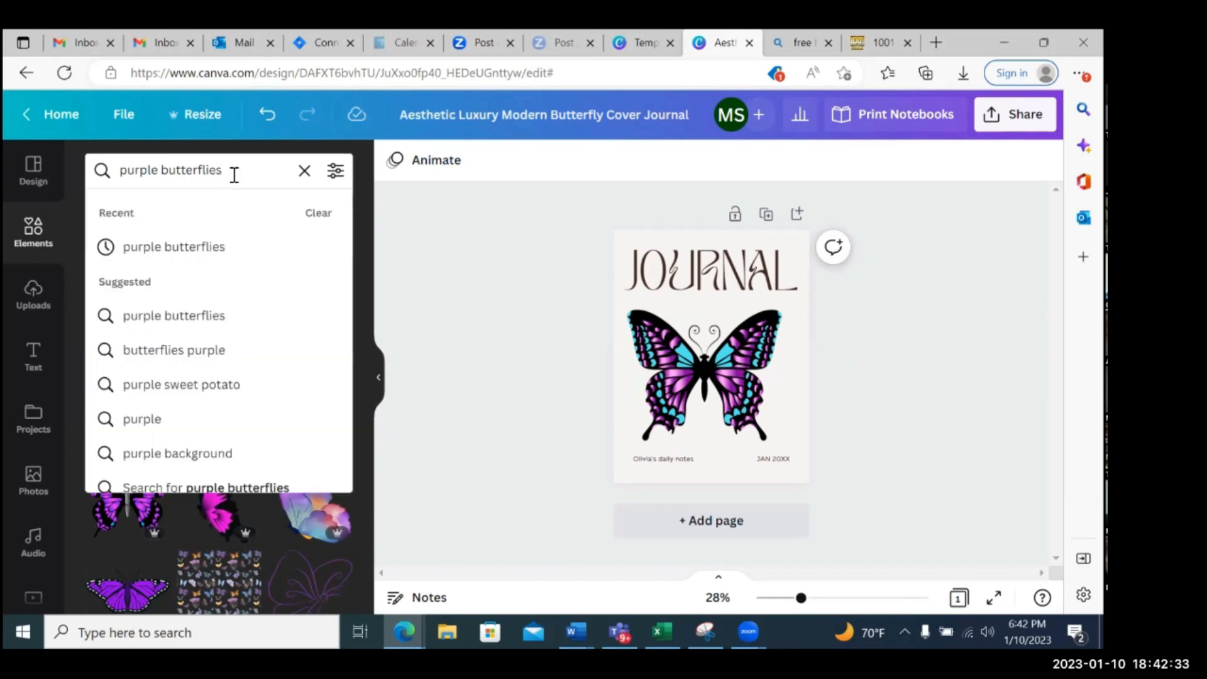
key("BackSpace")
key("BackSpace")
key("BackSpace")
key("BackSpace")
key("BackSpace")
key("BackSpace")
key("BackSpace")
key("BackSpace")
key("BackSpace")
key("BackSpace")
key("BackSpace")
key("BackSpace")
key("BackSpace")
key("BackSpace")
key("BackSpace")
key("BackSpace")
key("BackSpace")
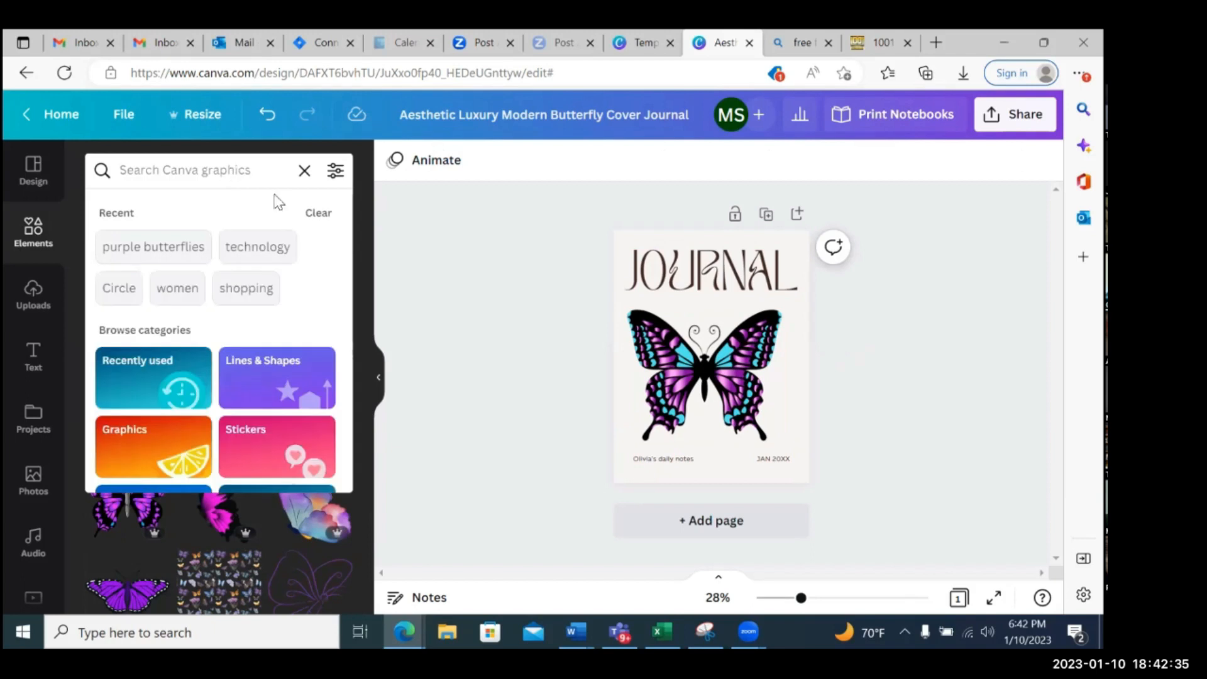
left_click(444, 230)
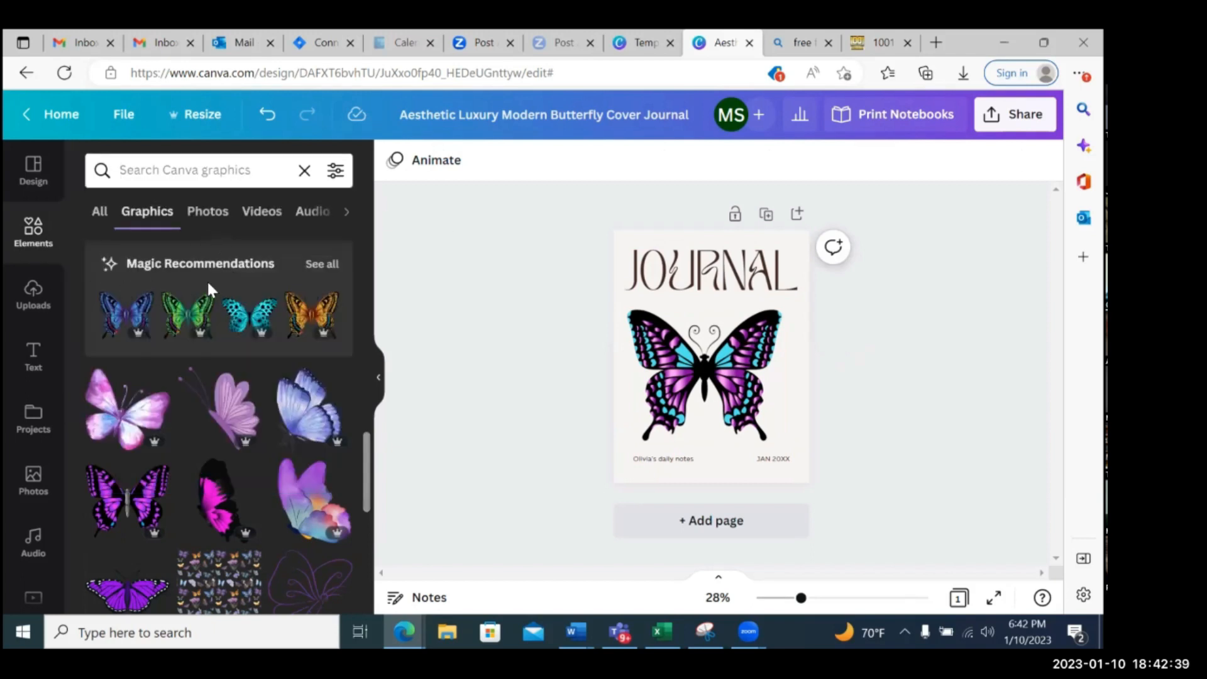
Look through the uploaded images, the Brand Kit text styles and the available font combinations
left_click(30, 296)
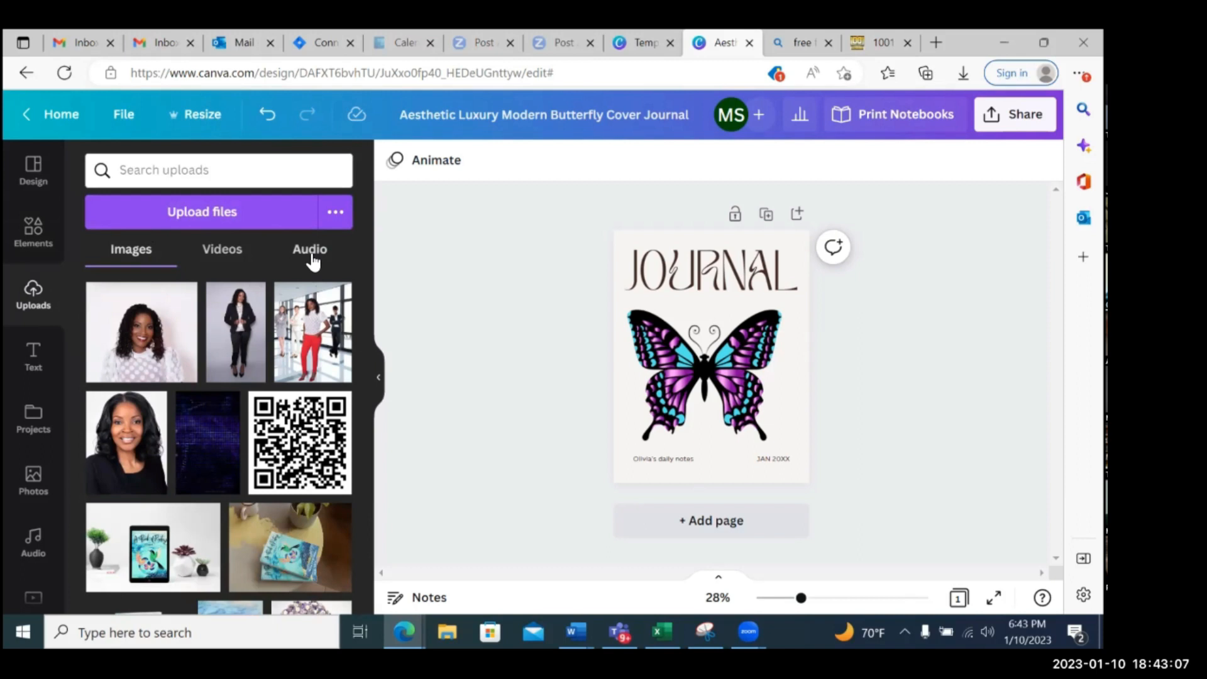
left_click(35, 355)
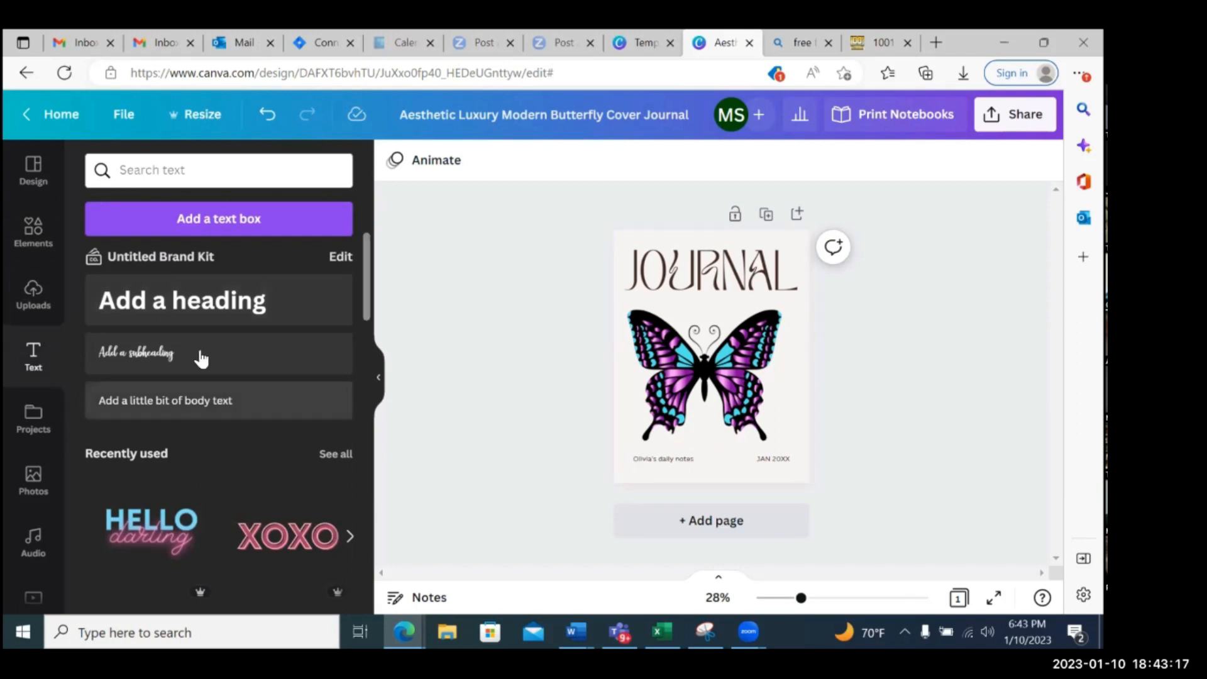
scroll(218, 308, "down", 10)
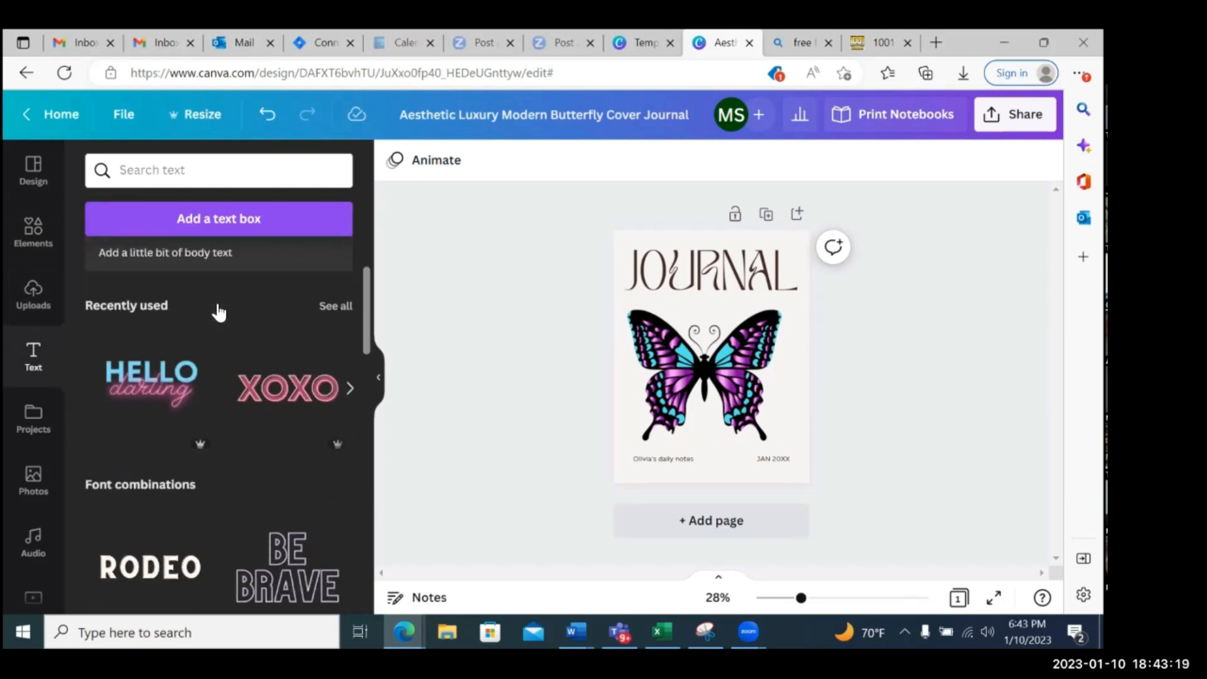
scroll(216, 319, "down", 5)
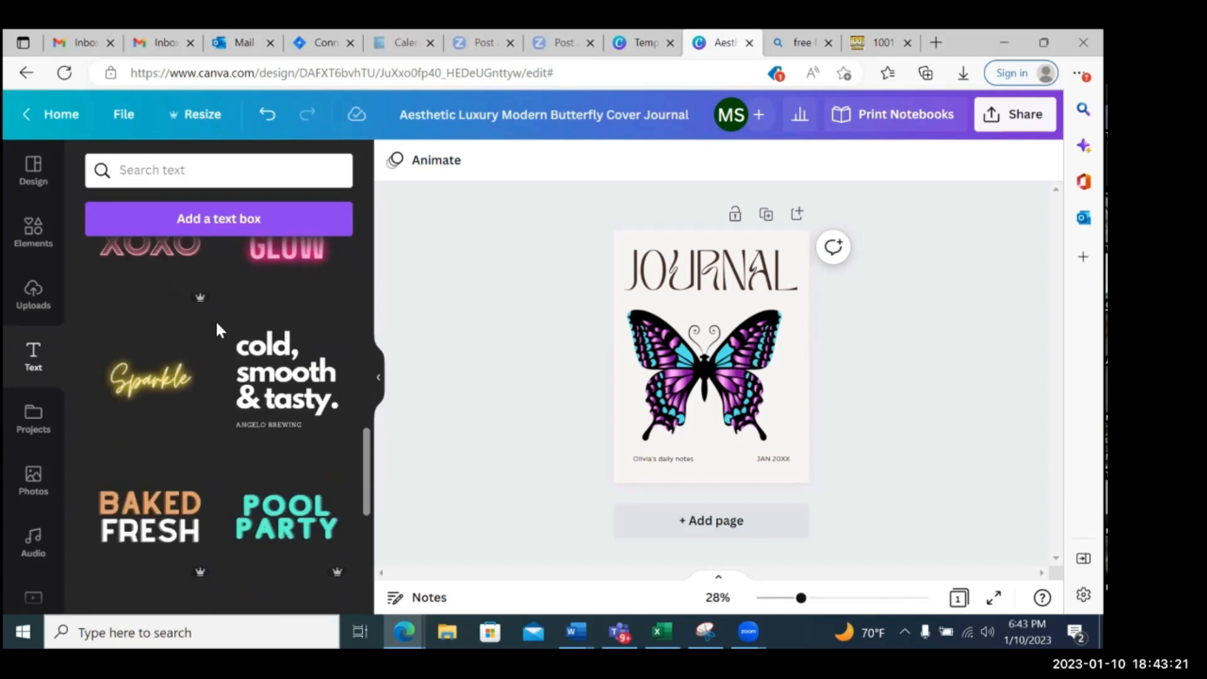
scroll(215, 320, "up", 15)
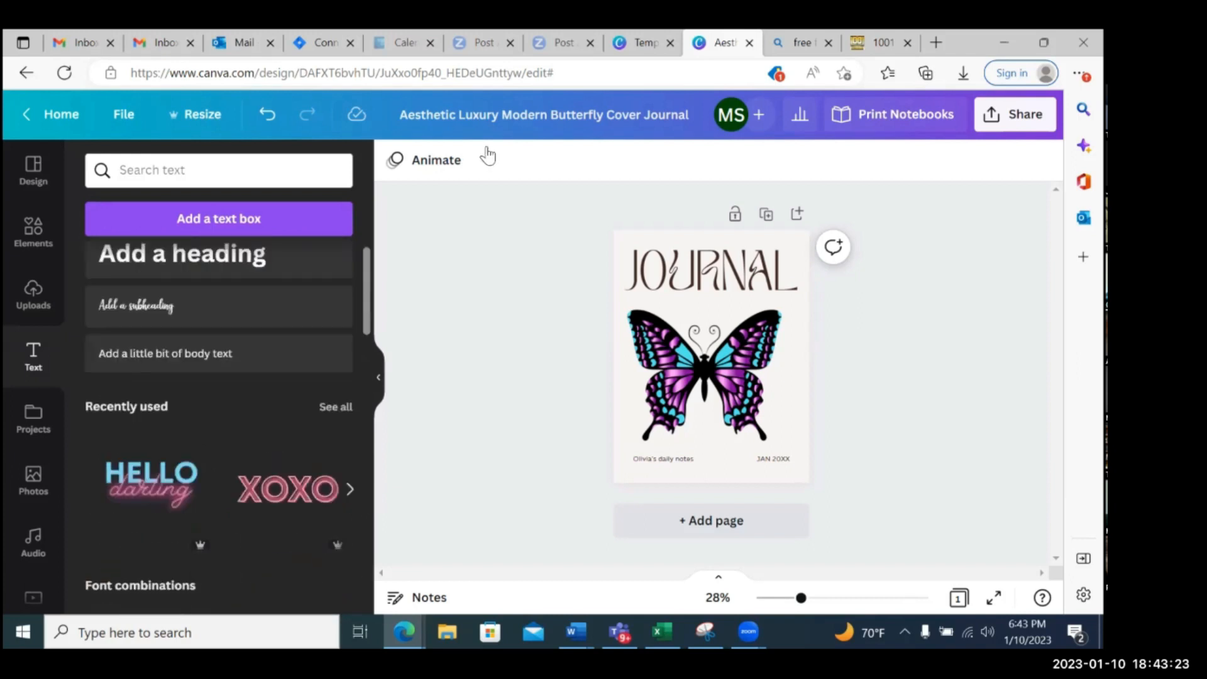
Review the document, recently used, Brand Kit and uploaded fonts available for the daily notes text on the cover
left_click(663, 462)
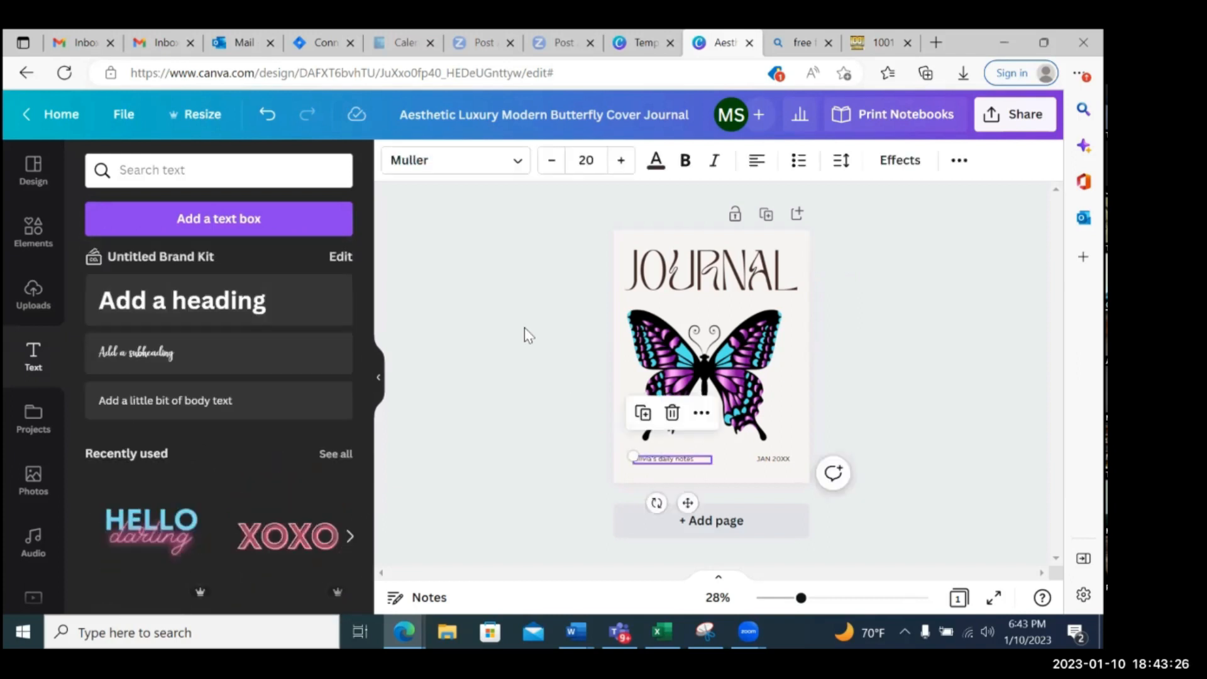
left_click(501, 172)
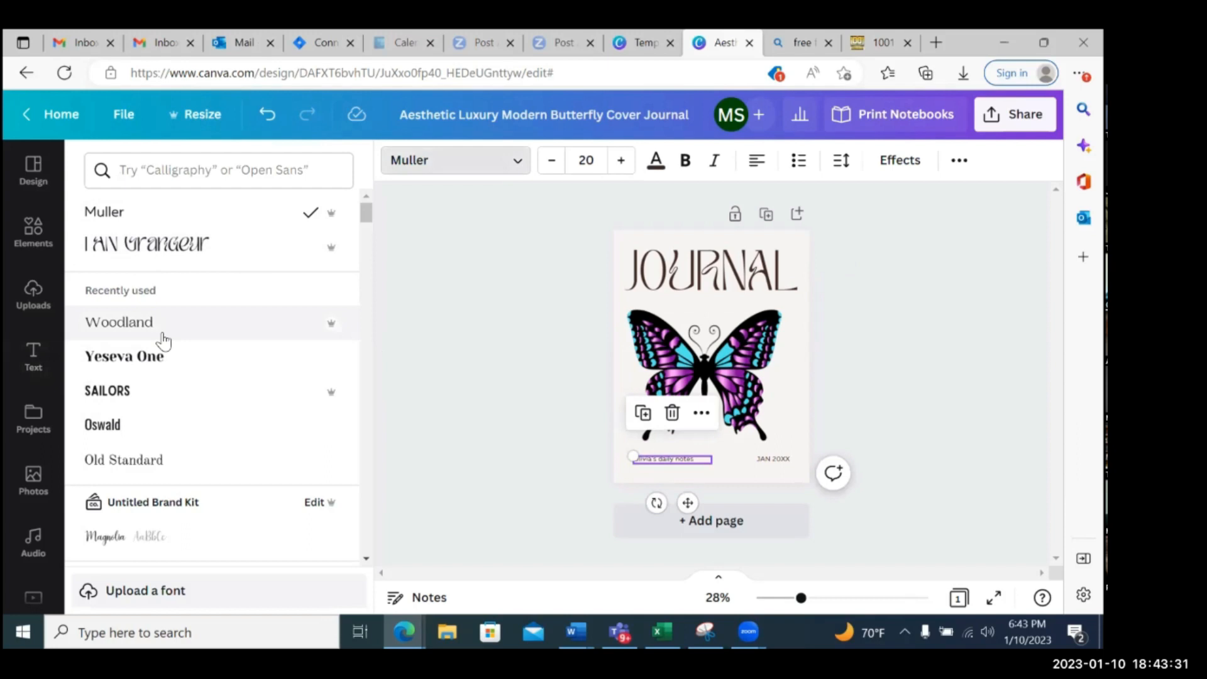
scroll(163, 340, "down", 2)
scroll(164, 340, "up", 2)
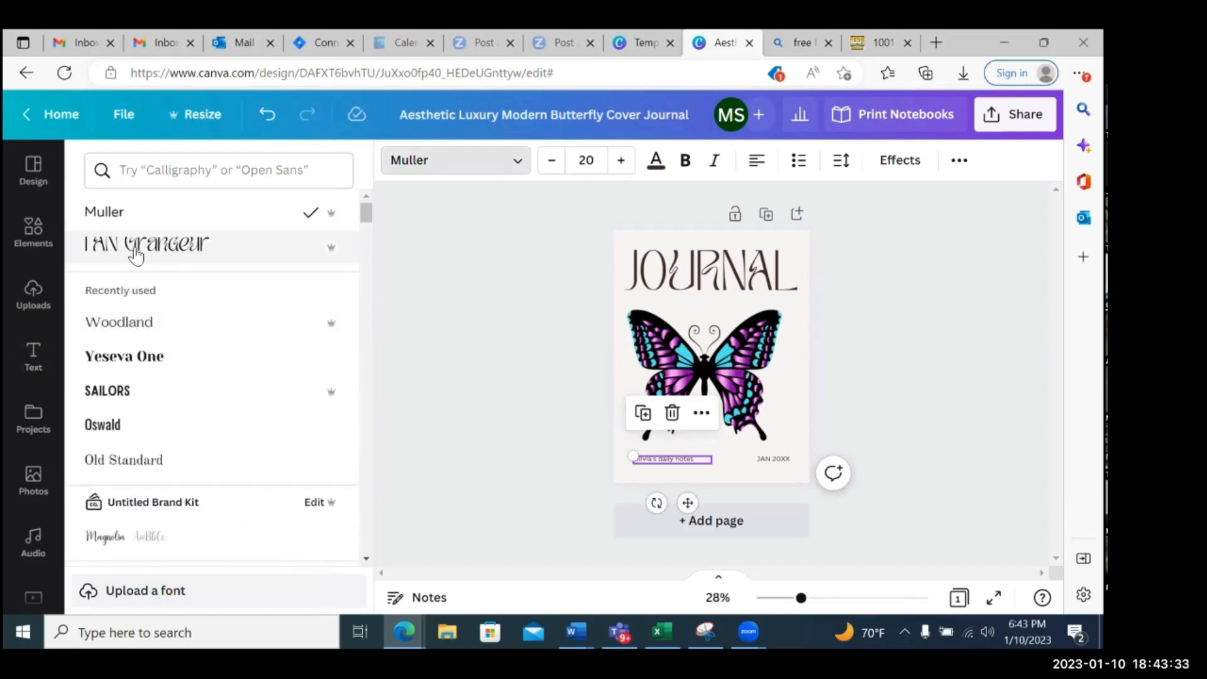
scroll(157, 423, "down", 10)
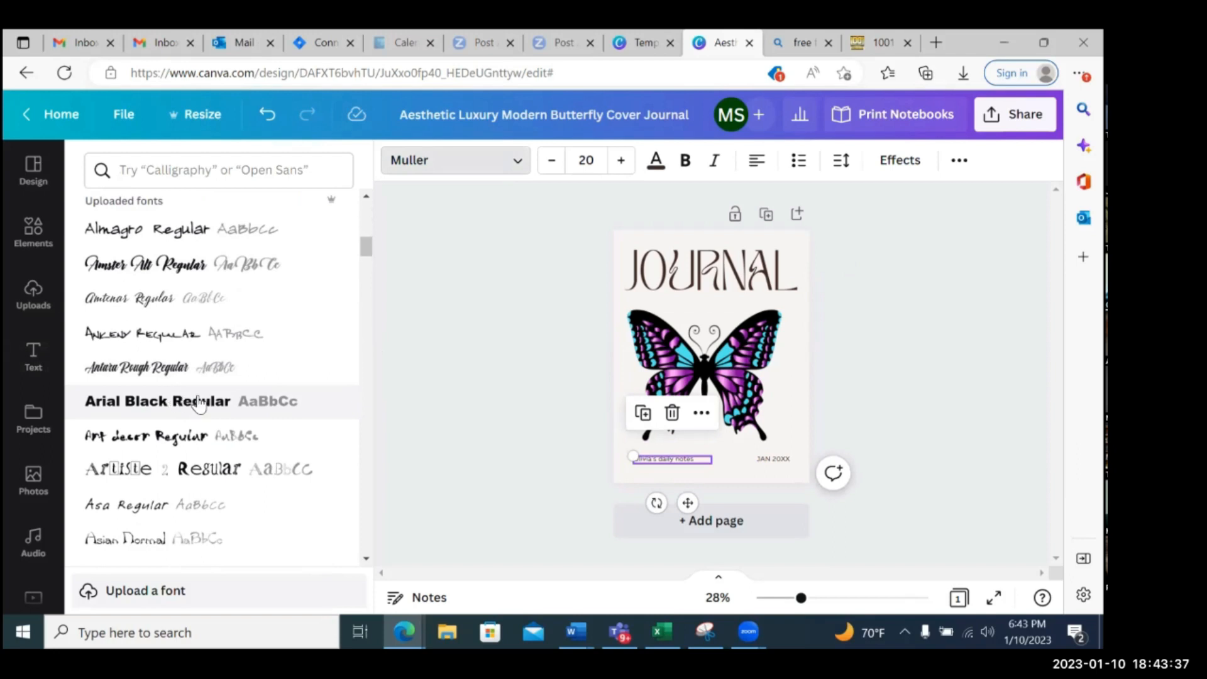
scroll(199, 403, "down", 2)
scroll(199, 403, "up", 12)
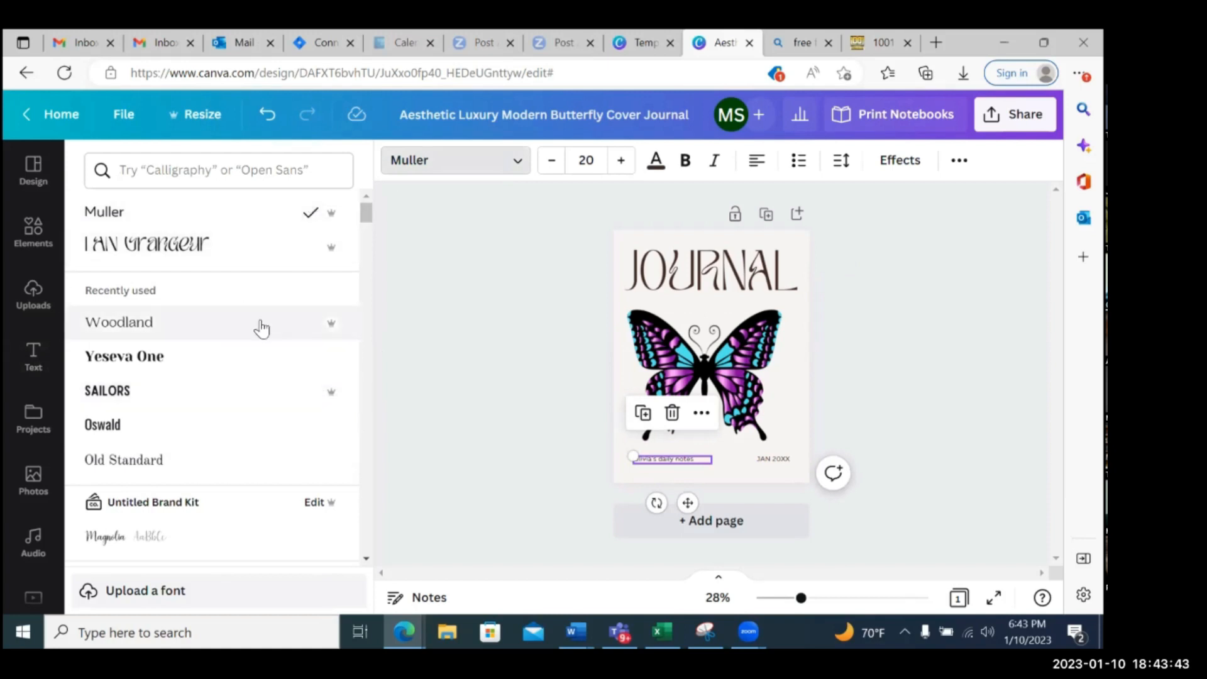
left_click(412, 320)
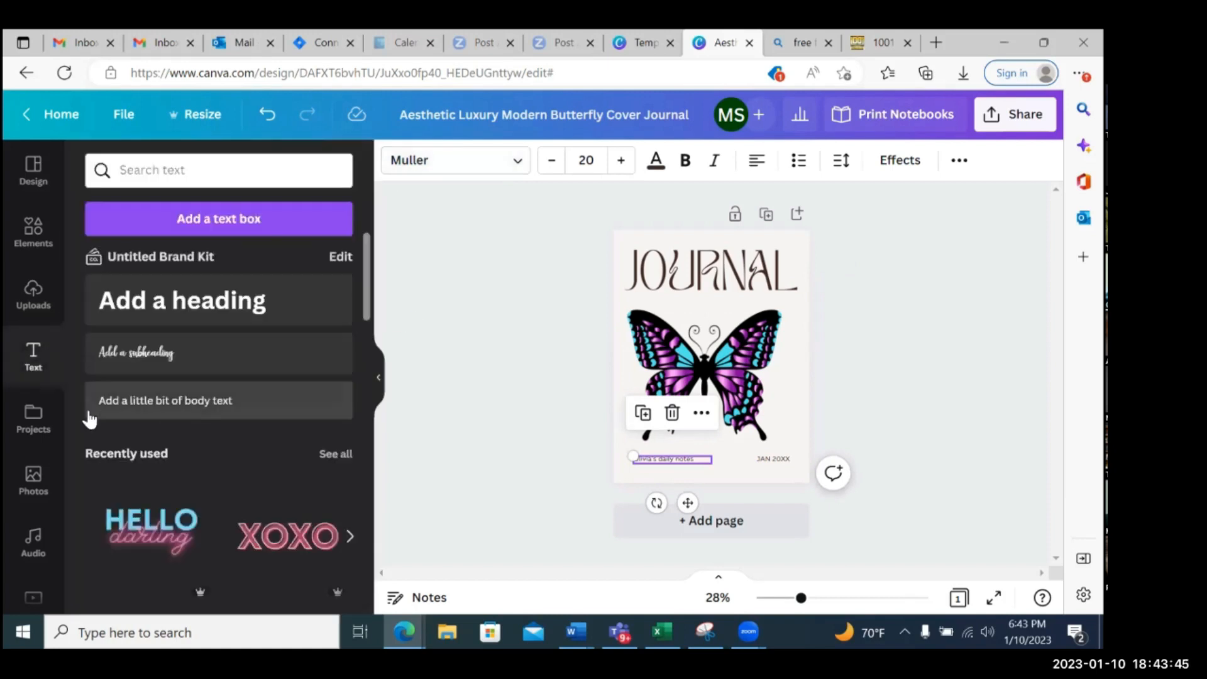
Look through the saved projects, the audio tracks and the stock video categories
left_click(30, 423)
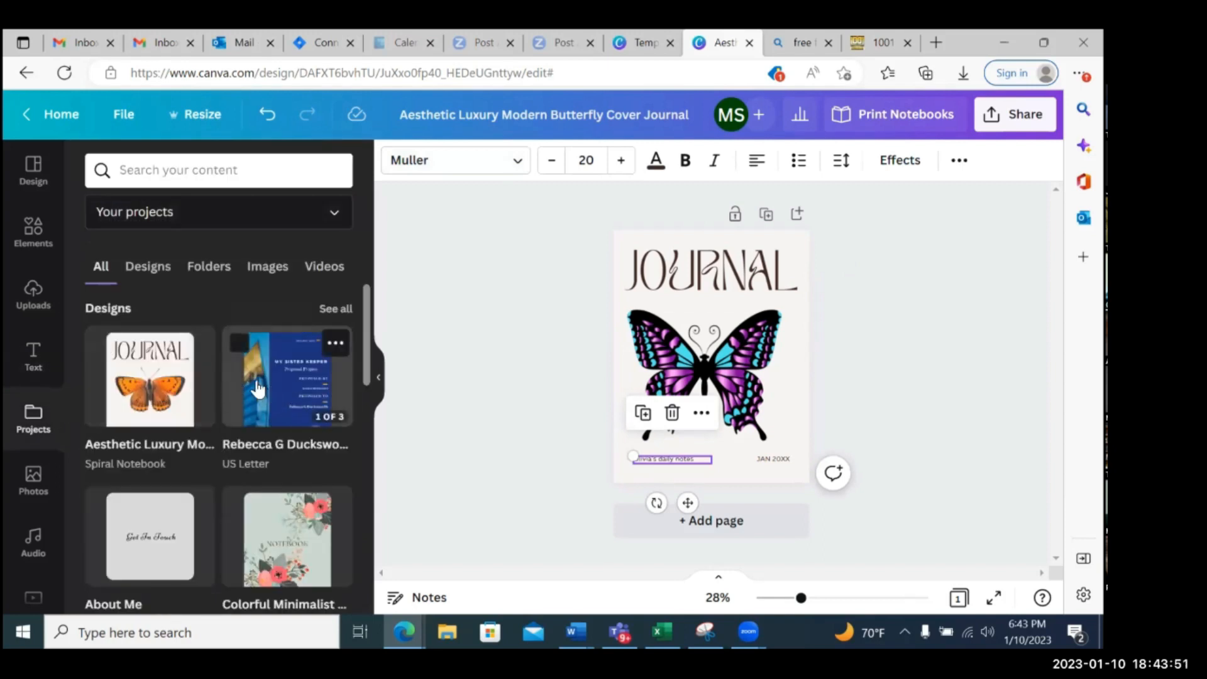
scroll(251, 390, "down", 5)
scroll(245, 386, "up", 5)
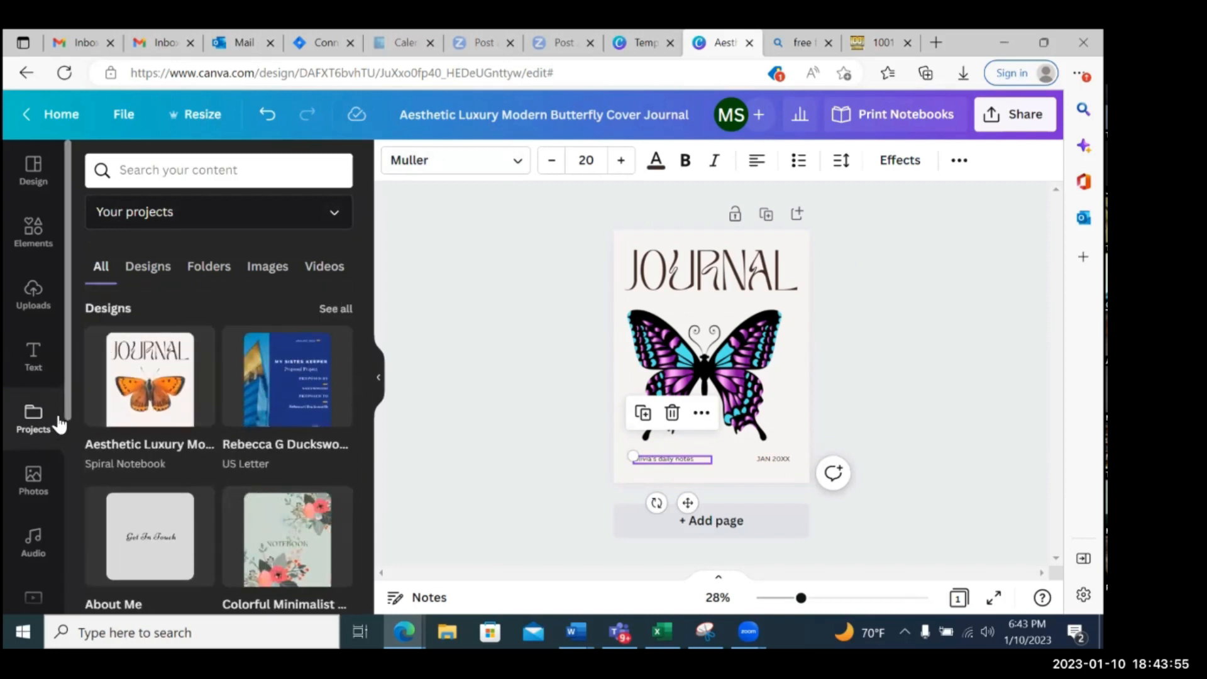
scroll(43, 371, "down", 3)
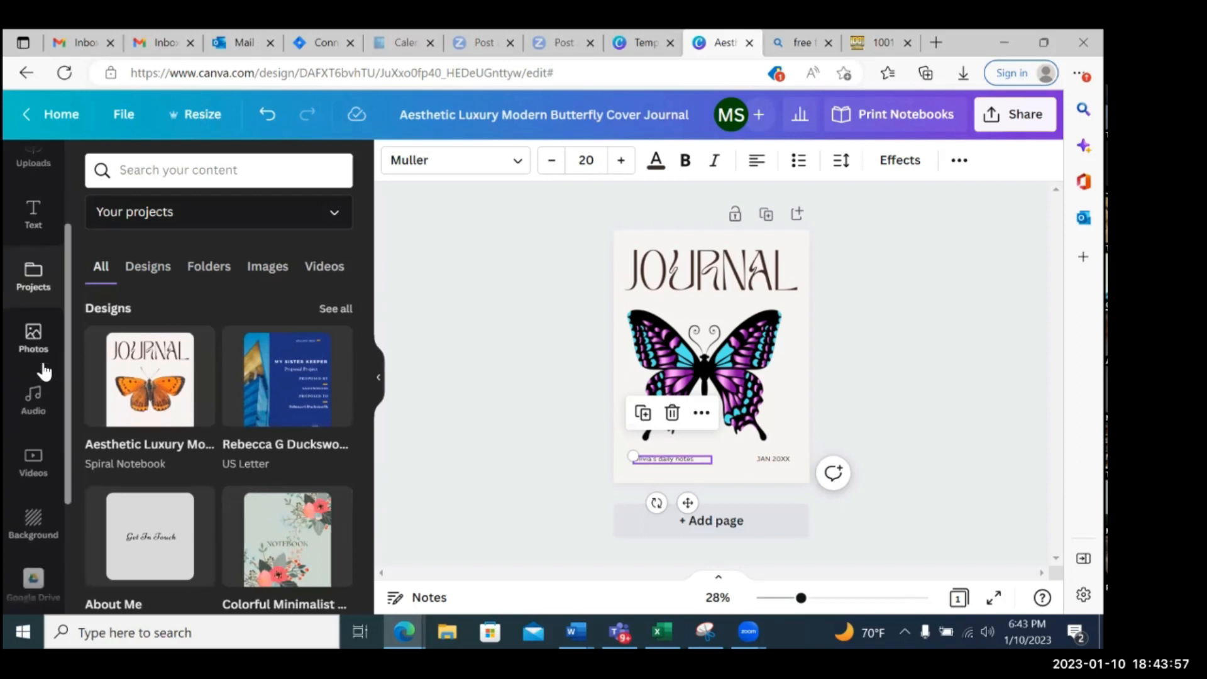
left_click(35, 256)
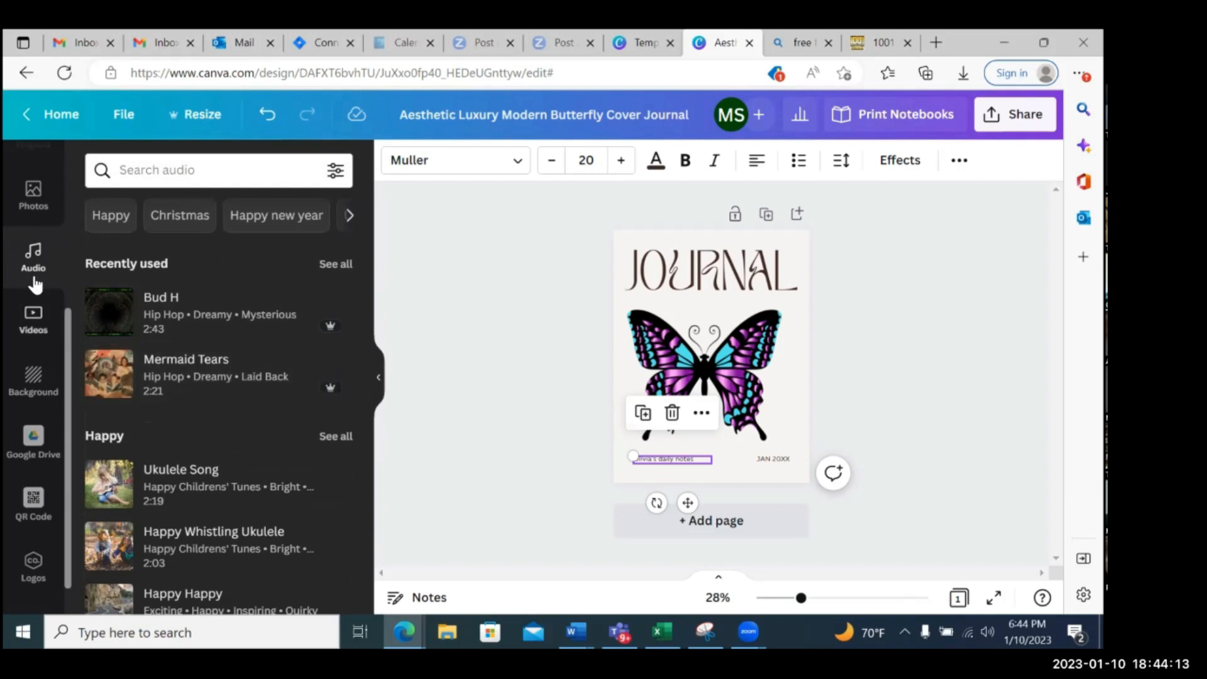
left_click(30, 336)
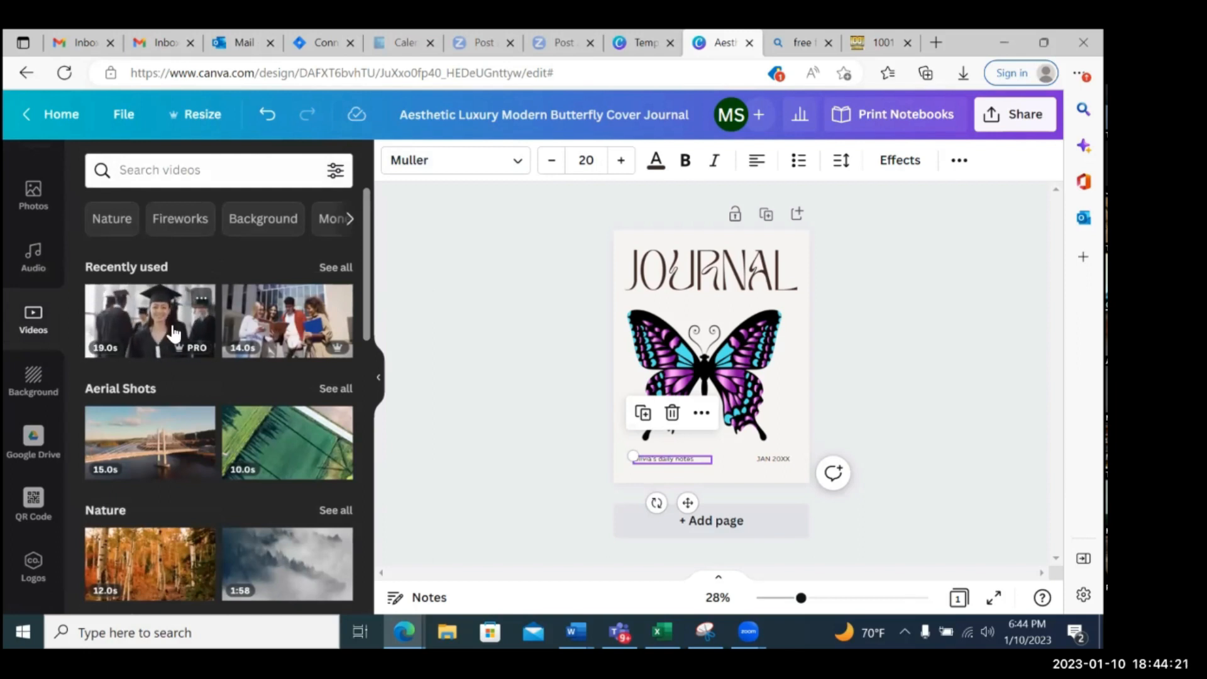
scroll(168, 329, "down", 2)
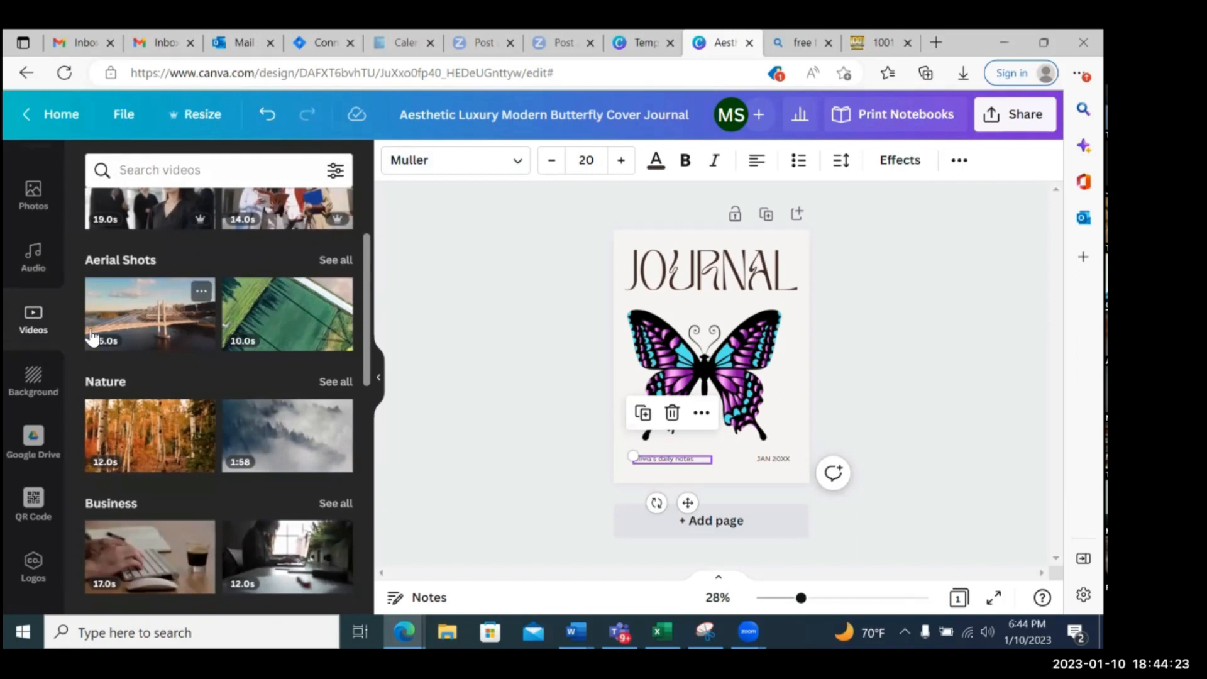
Select the cover's page background and show all backgrounds in the Landscapes category
left_click(39, 379)
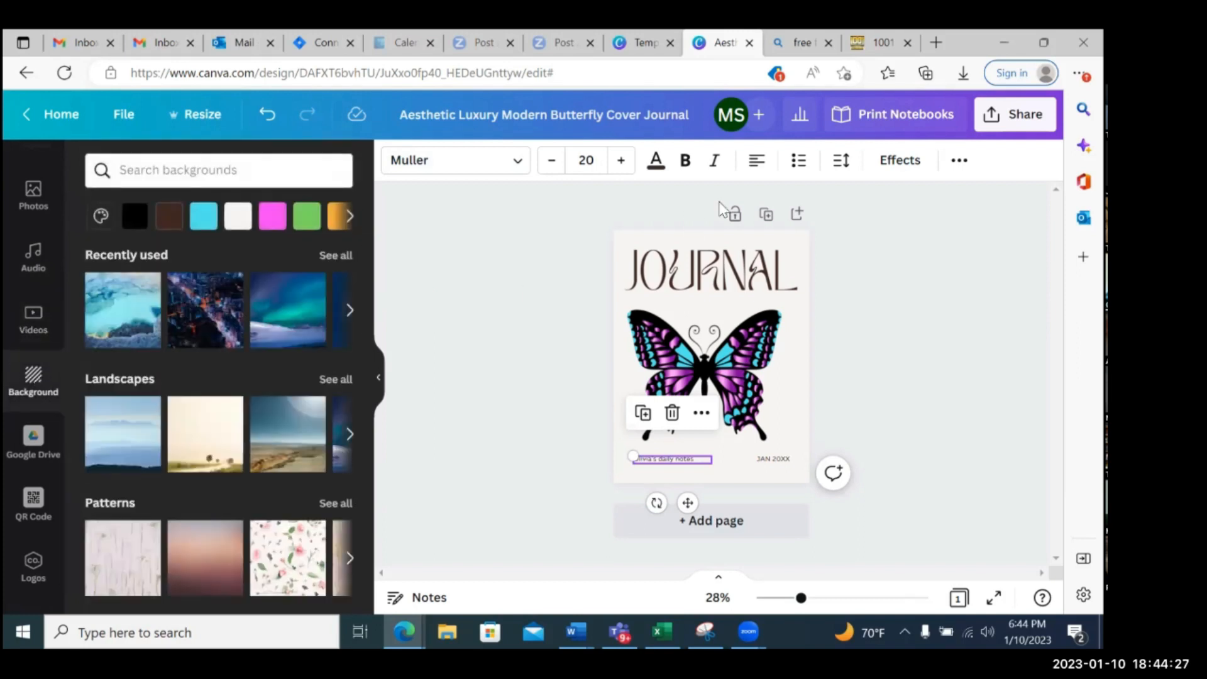
left_click(654, 237)
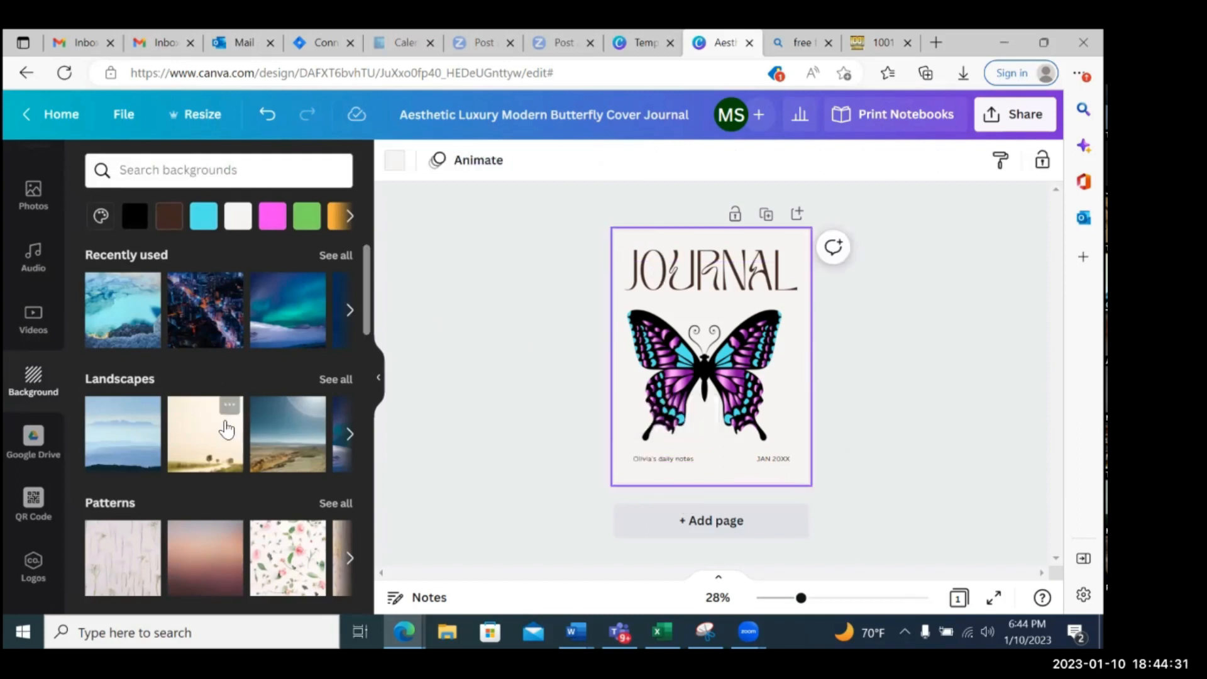
left_click(331, 383)
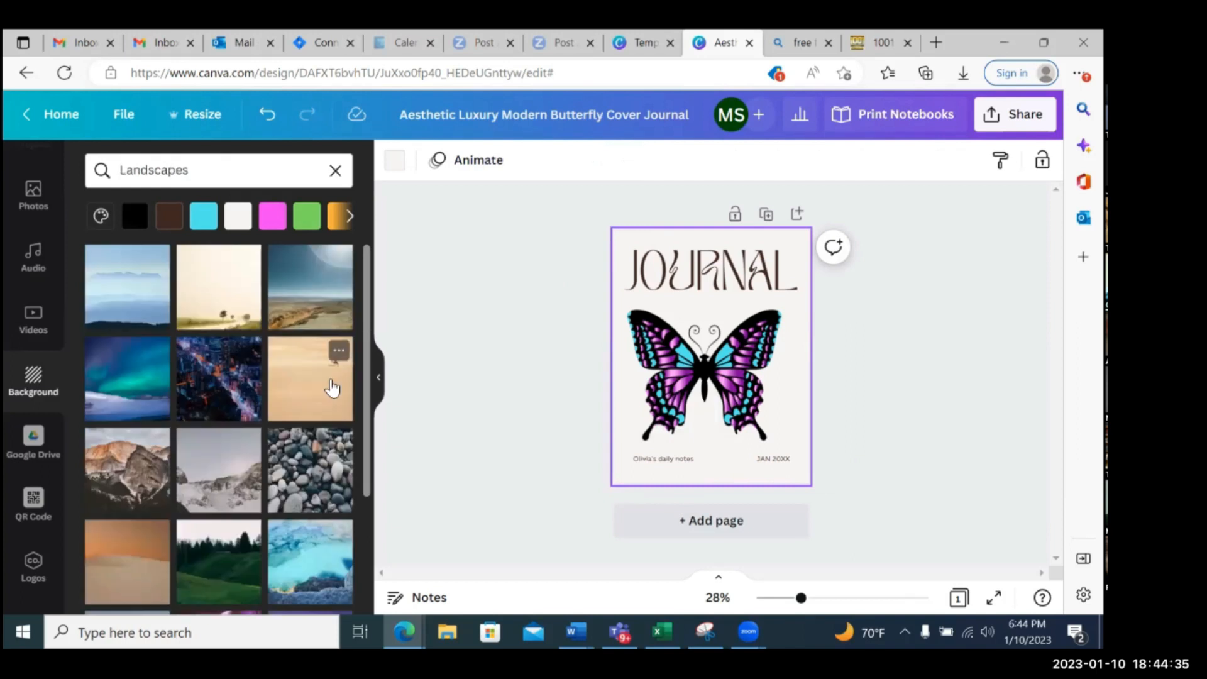
Apply the pale blue snowy landscape as the journal cover's background
scroll(332, 386, "down", 5)
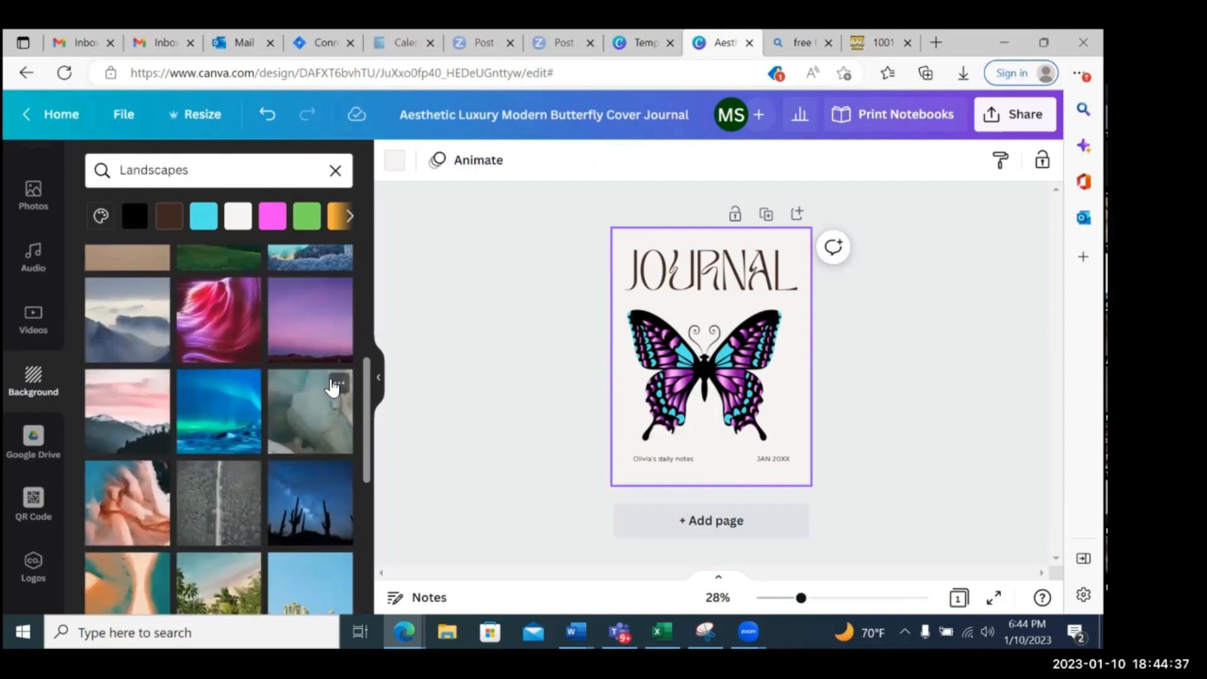
scroll(332, 386, "down", 3)
scroll(331, 387, "down", 5)
scroll(332, 386, "down", 3)
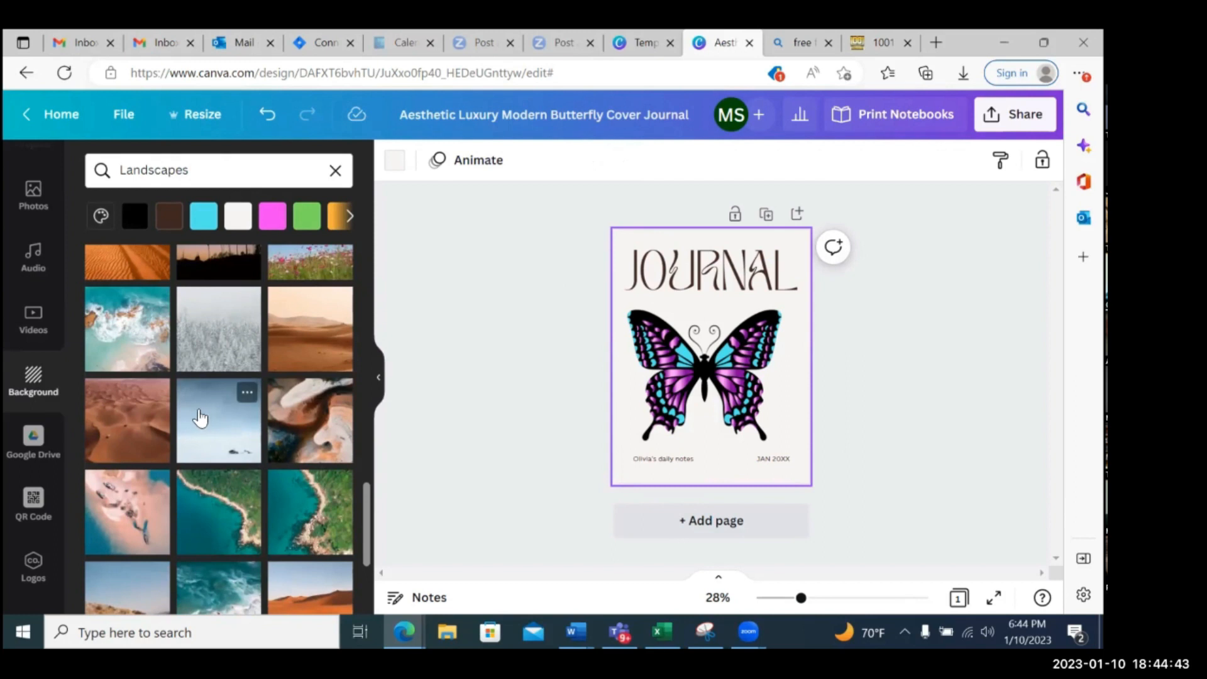
left_click(215, 421)
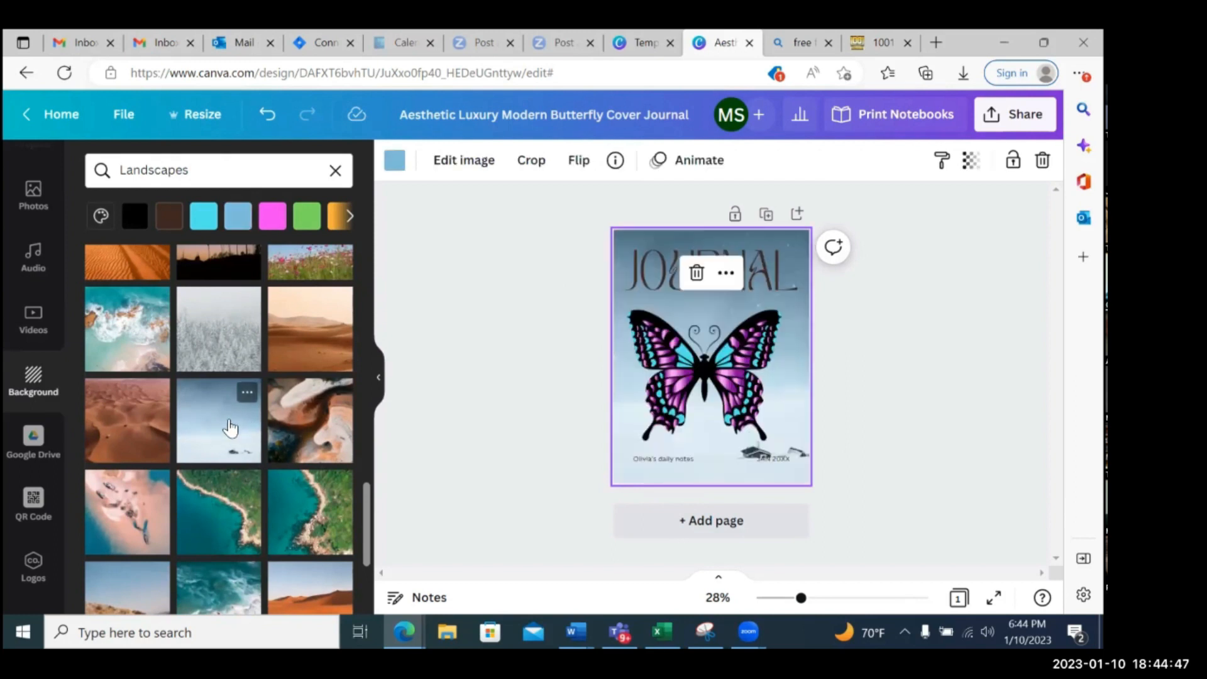
left_click(837, 331)
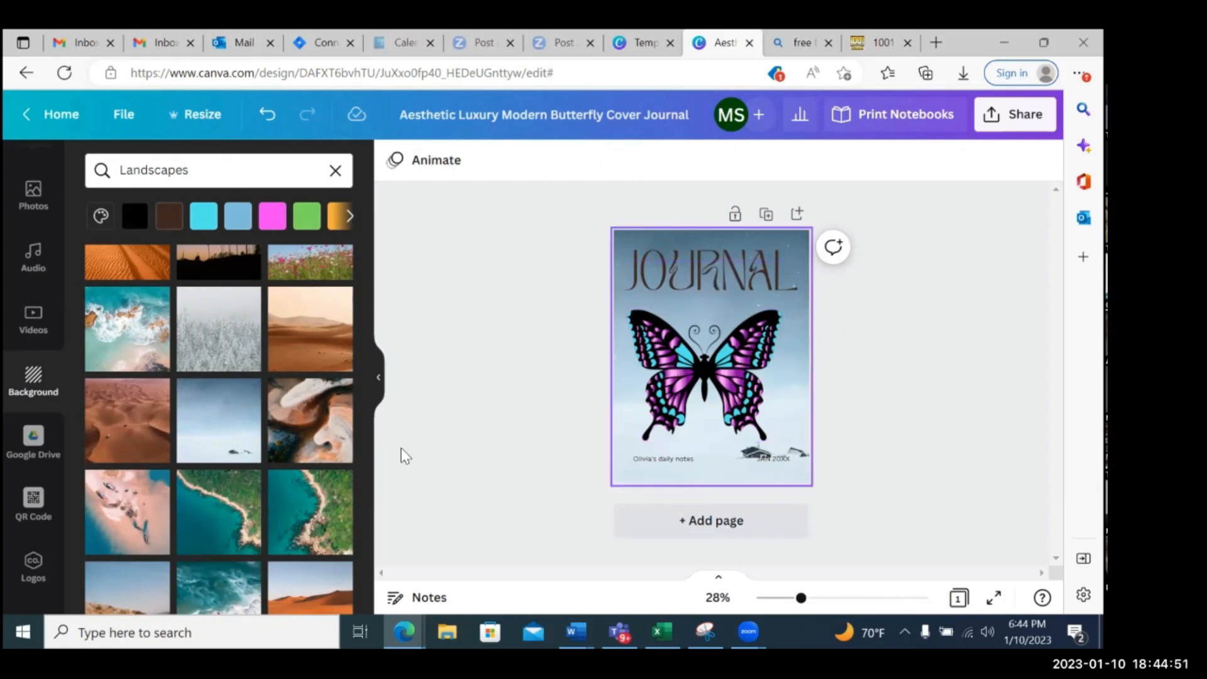
Set the cover's background to the landscape of snowy mountains under a pink and orange sunset sky
scroll(257, 424, "down", 4)
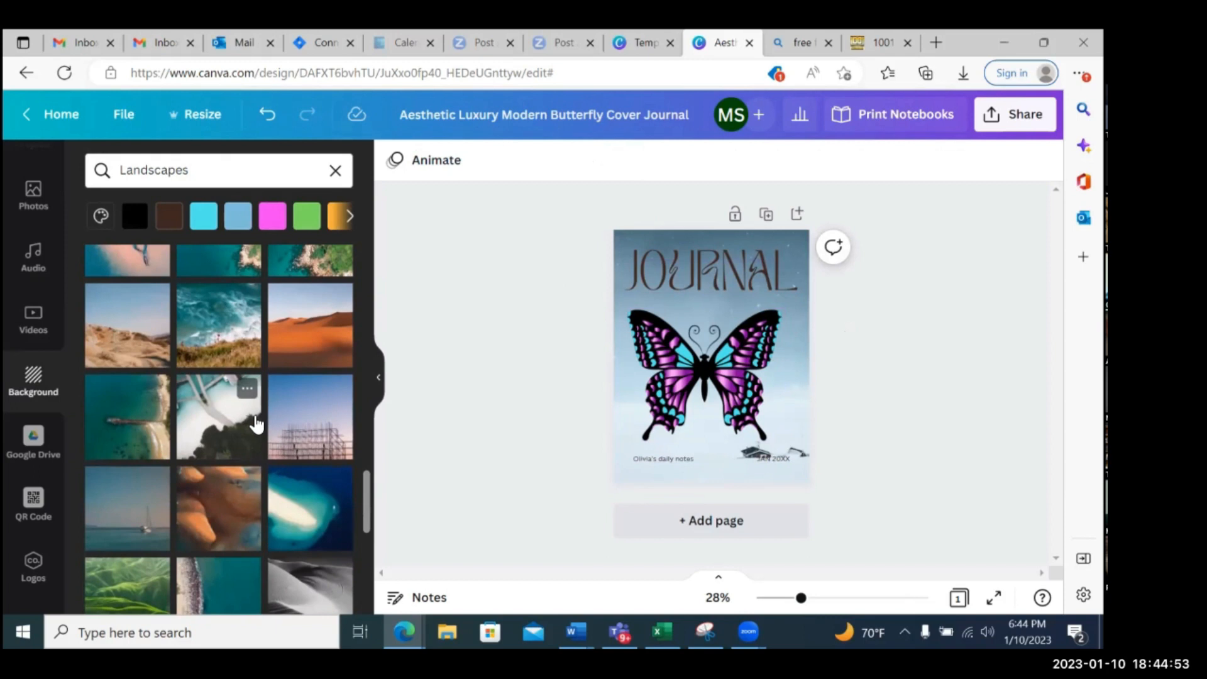
scroll(257, 425, "down", 5)
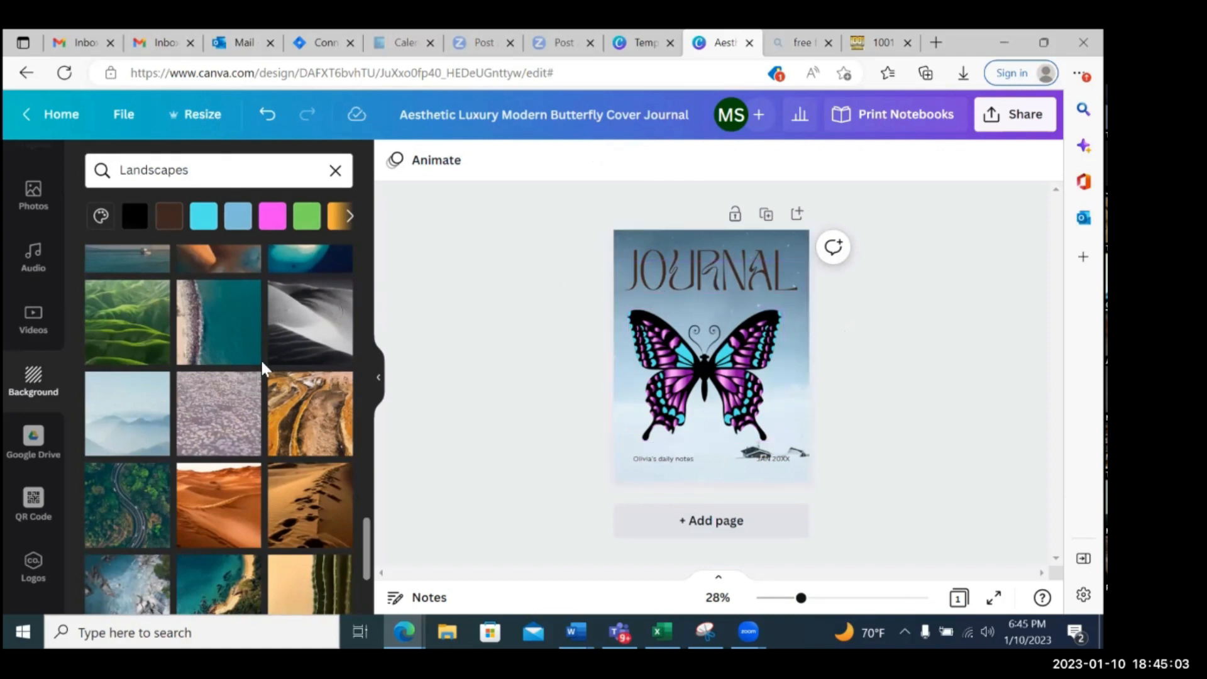
scroll(263, 370, "down", 2)
scroll(263, 369, "down", 1)
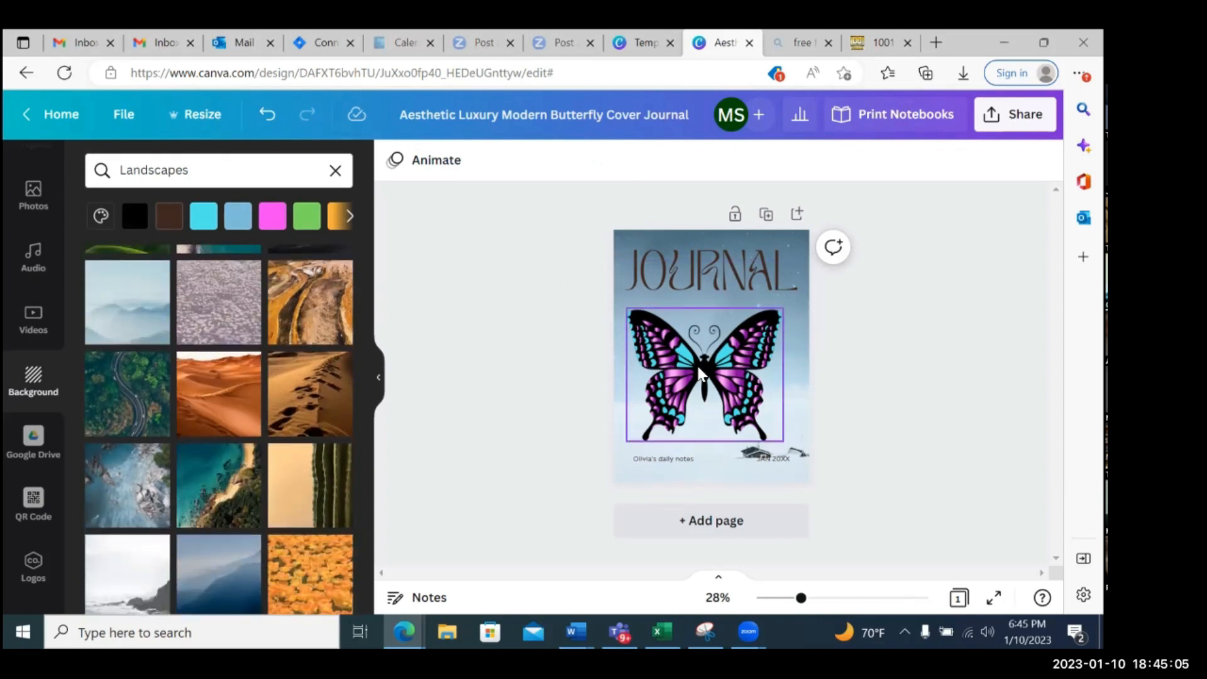
scroll(264, 397, "down", 2)
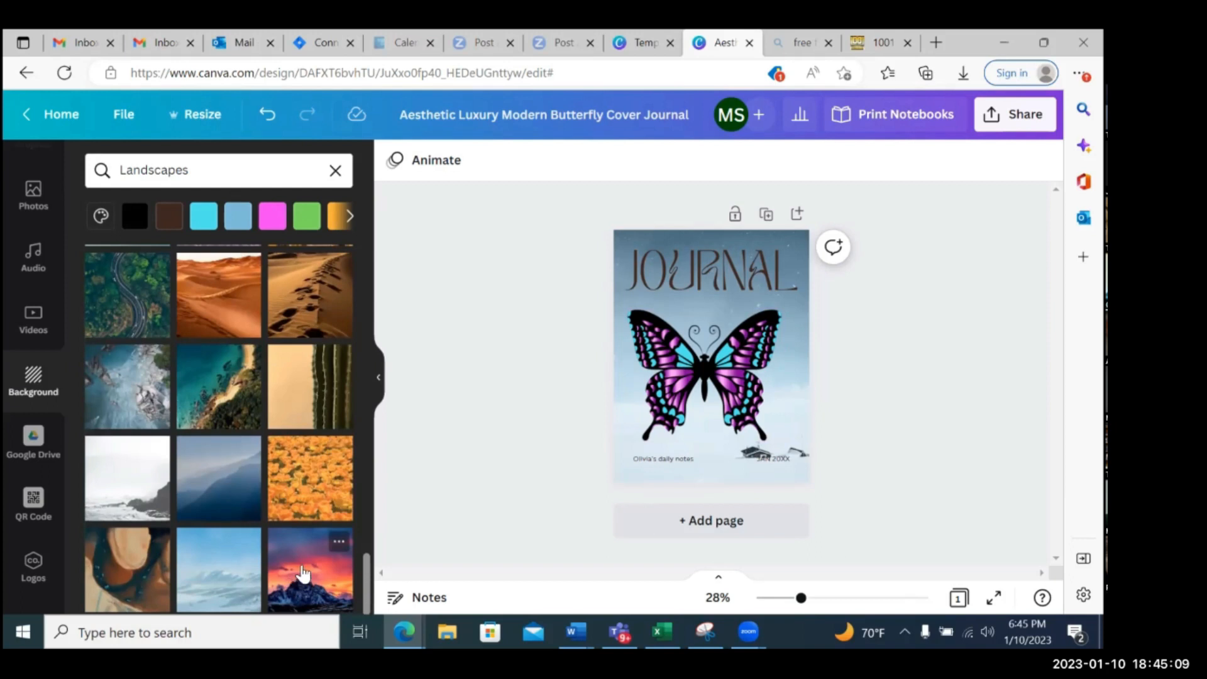
left_click(303, 573)
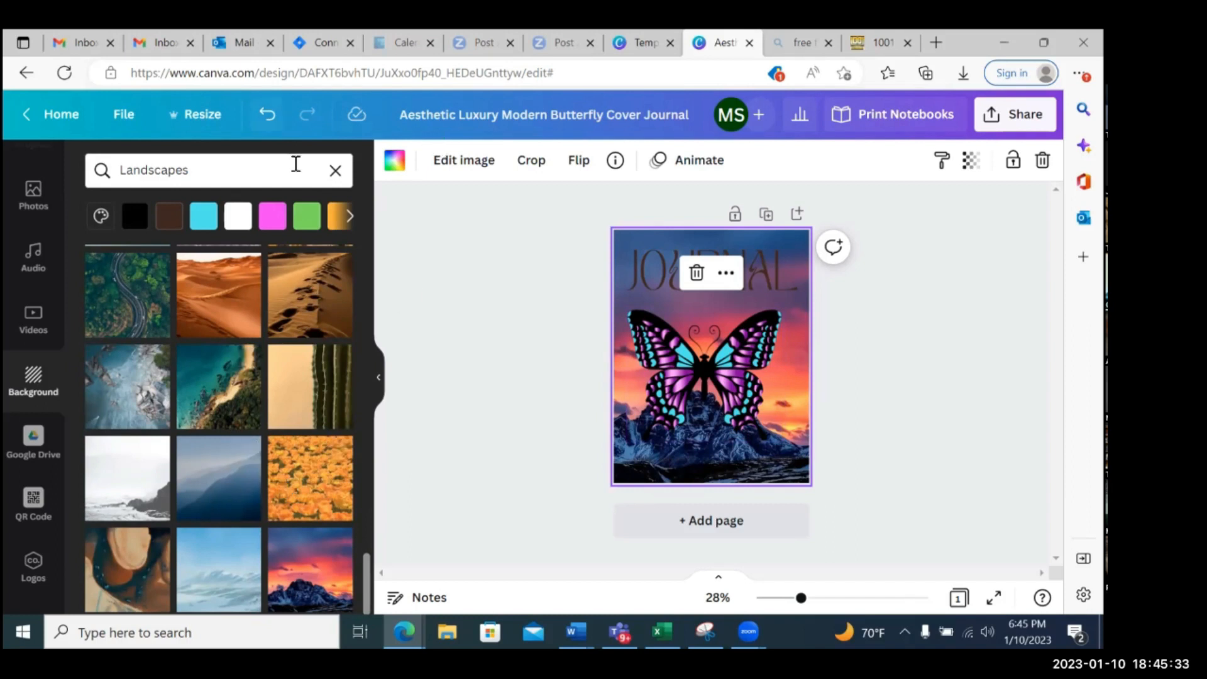
Undo the sunset mountain background on the cover and clear the Landscapes filter from the backgrounds
key("ctrl+z")
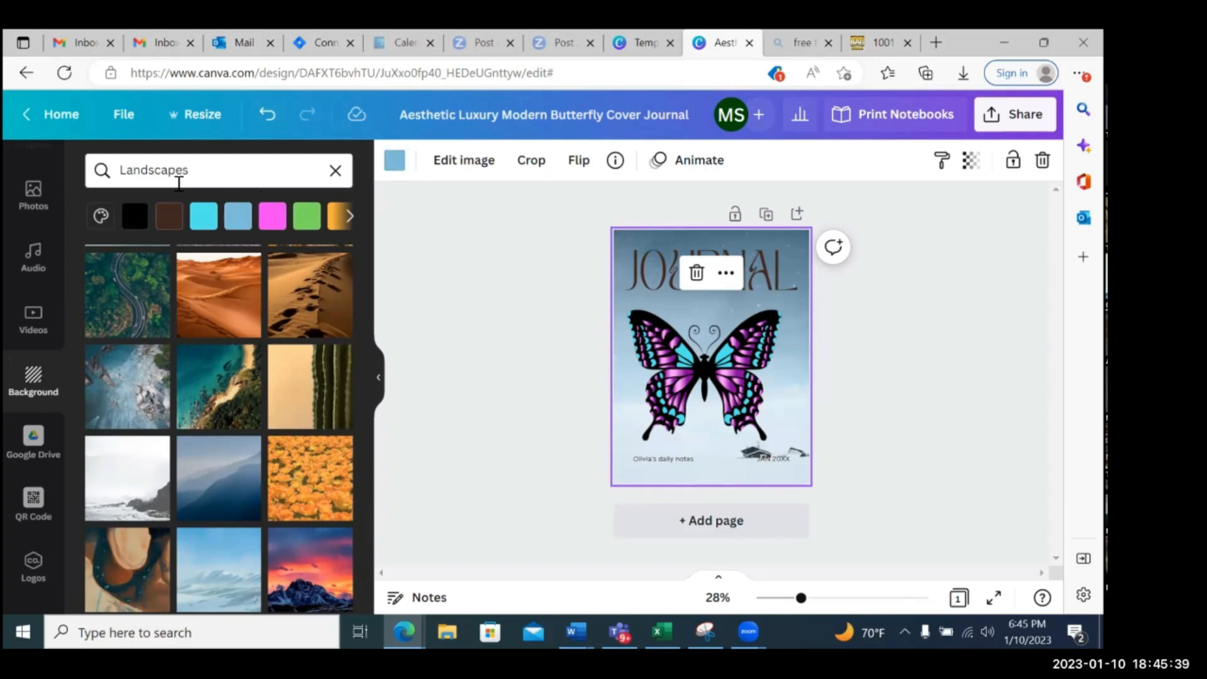
left_click(335, 170)
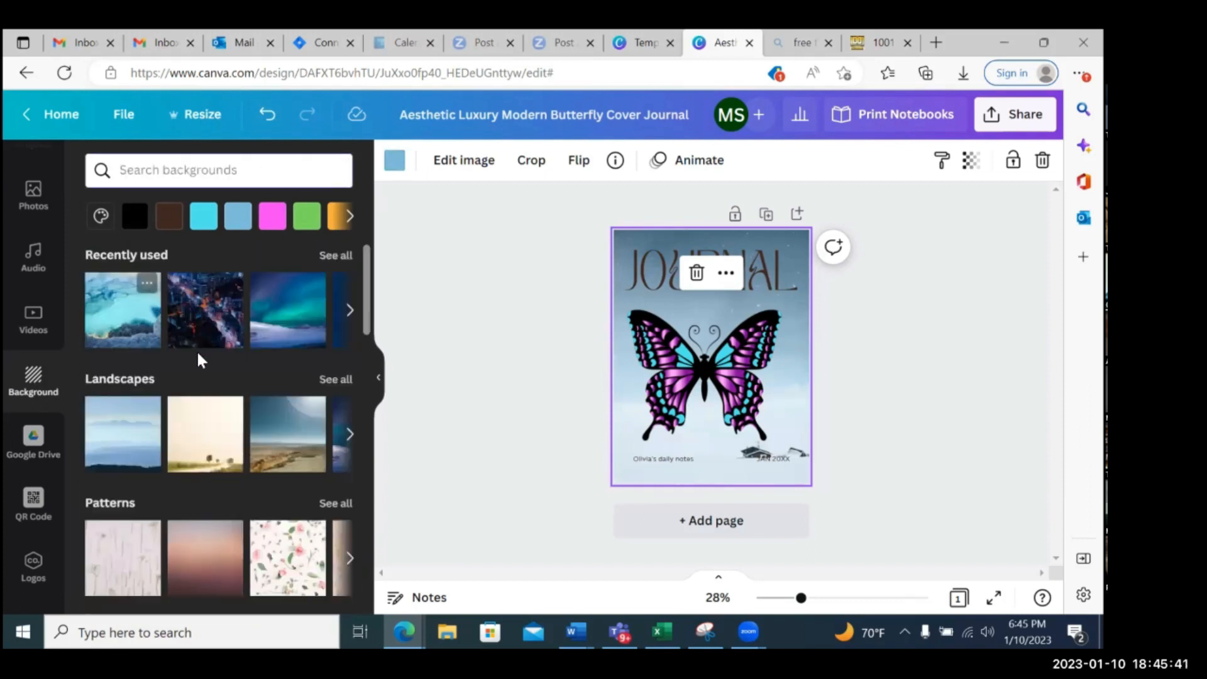
Look through the background categories, including Patterns, Gradients, Abstract, Textures, Flowers and Nature, and the full list of backgrounds
scroll(210, 377, "down", 3)
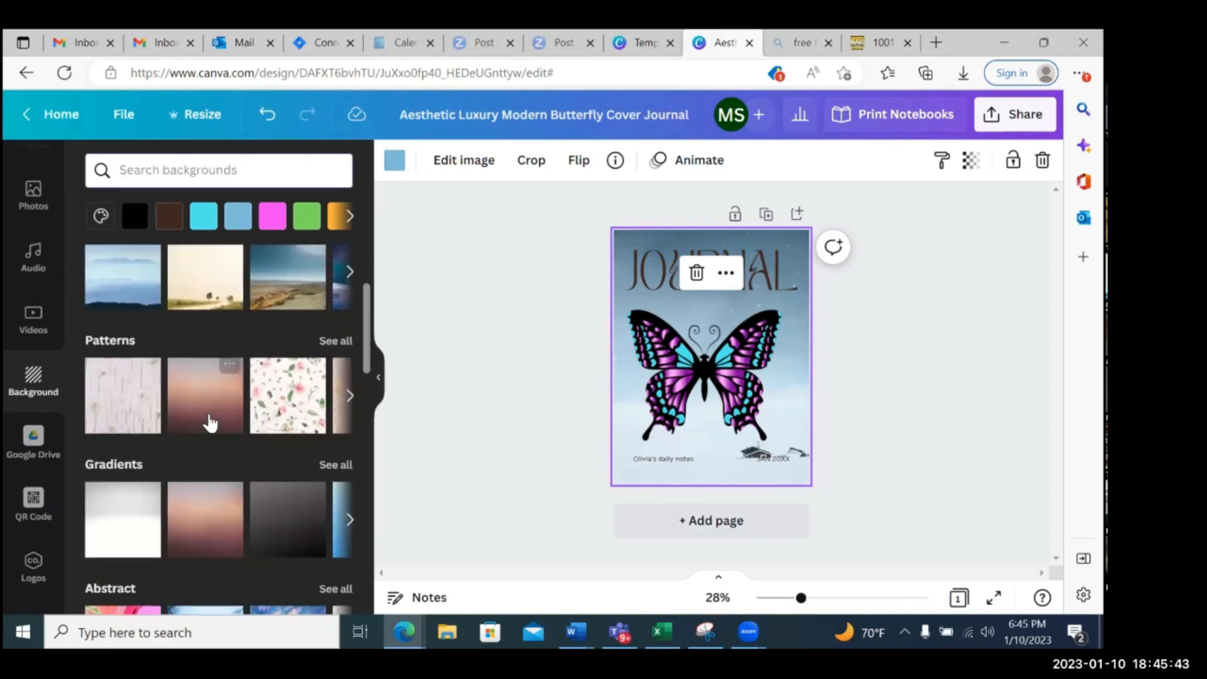
scroll(204, 448, "down", 1)
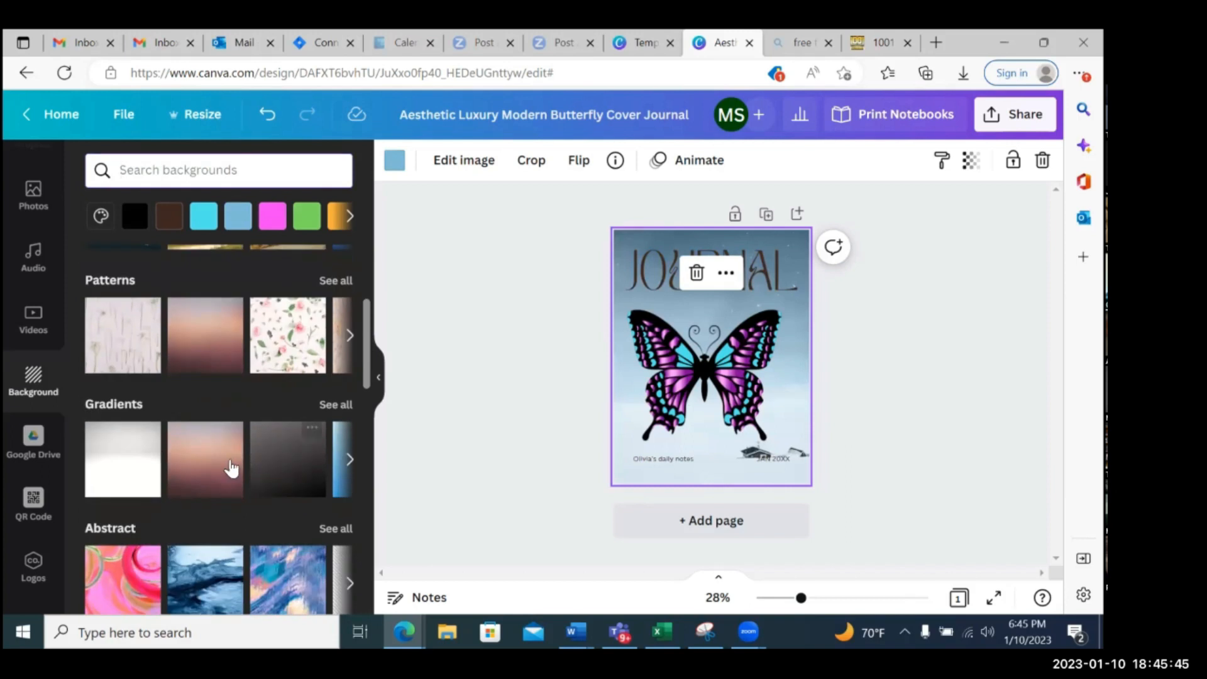
scroll(205, 457, "down", 1)
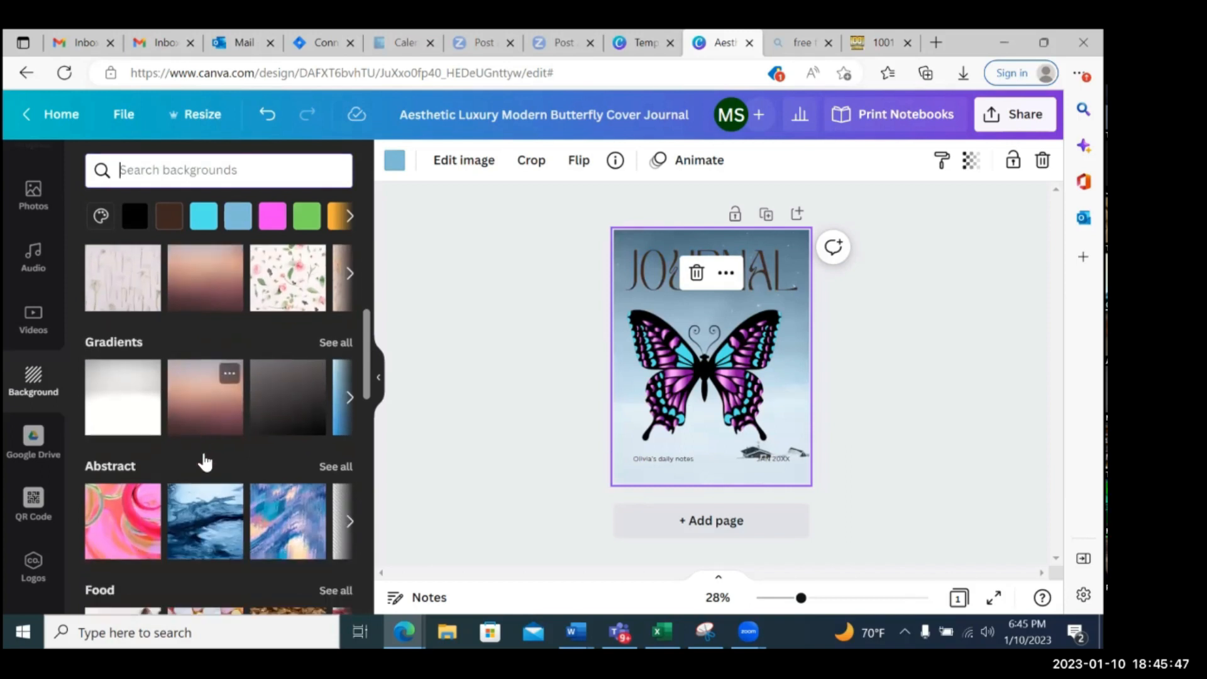
scroll(206, 462, "down", 1)
scroll(209, 443, "down", 3)
scroll(209, 443, "down", 2)
scroll(207, 436, "down", 1)
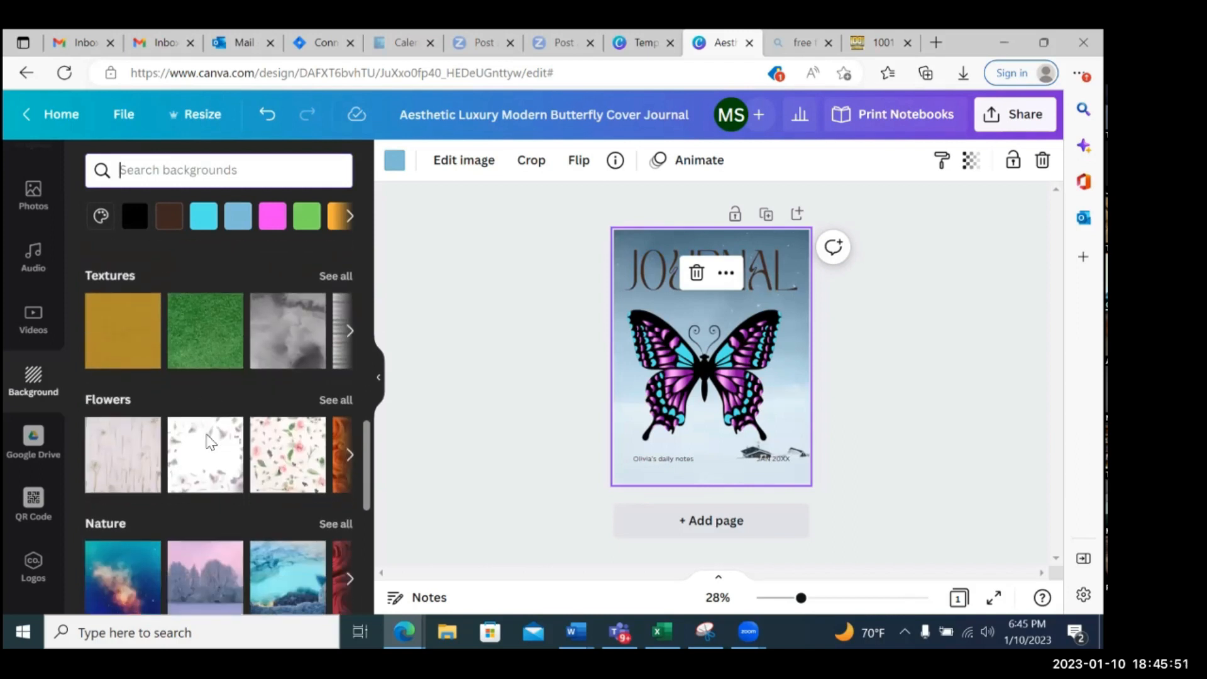
scroll(207, 435, "down", 1)
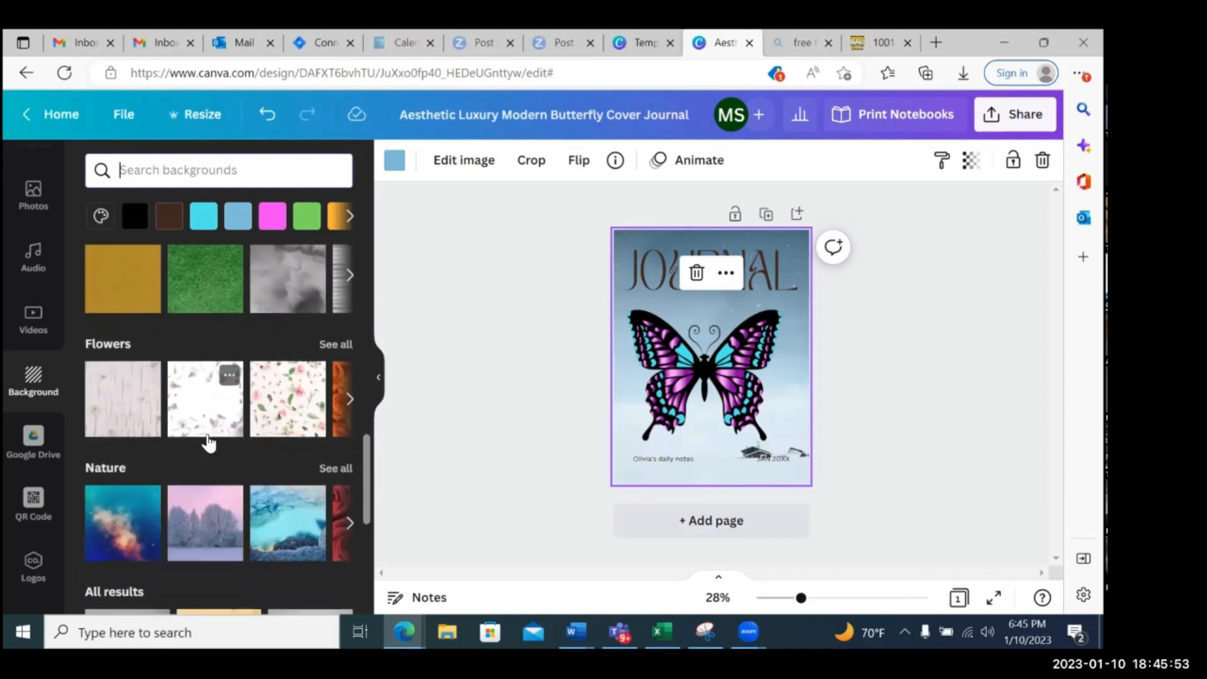
scroll(208, 444, "down", 3)
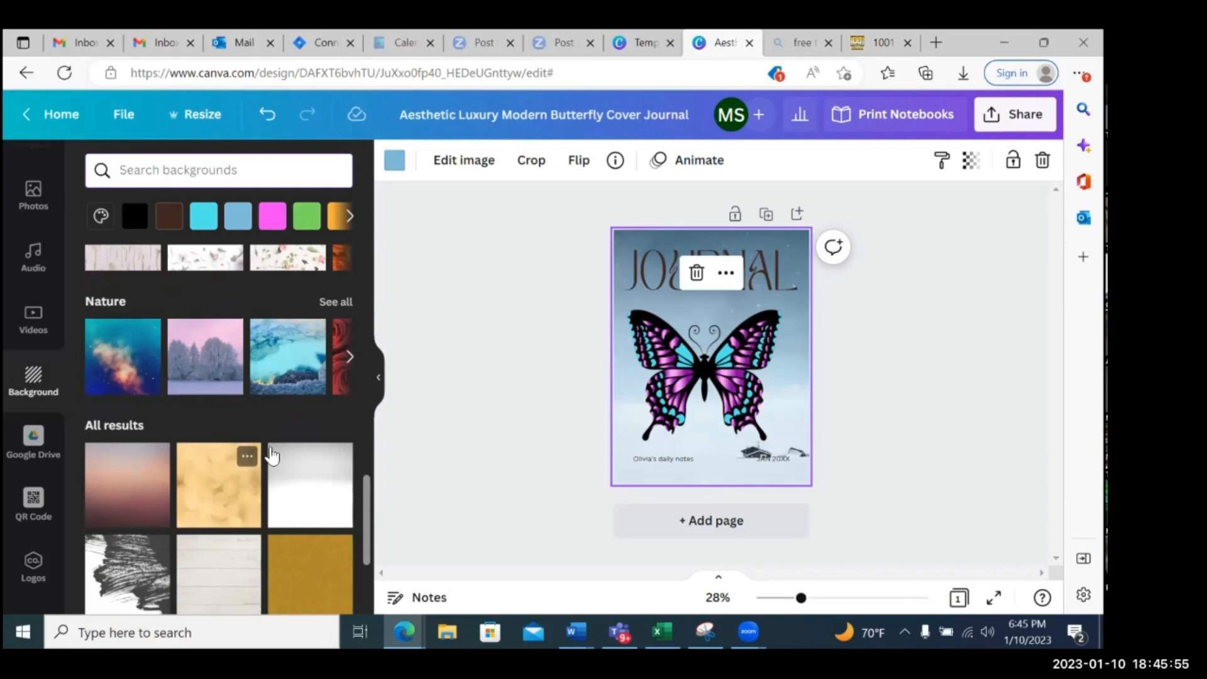
scroll(271, 453, "down", 4)
scroll(271, 453, "down", 3)
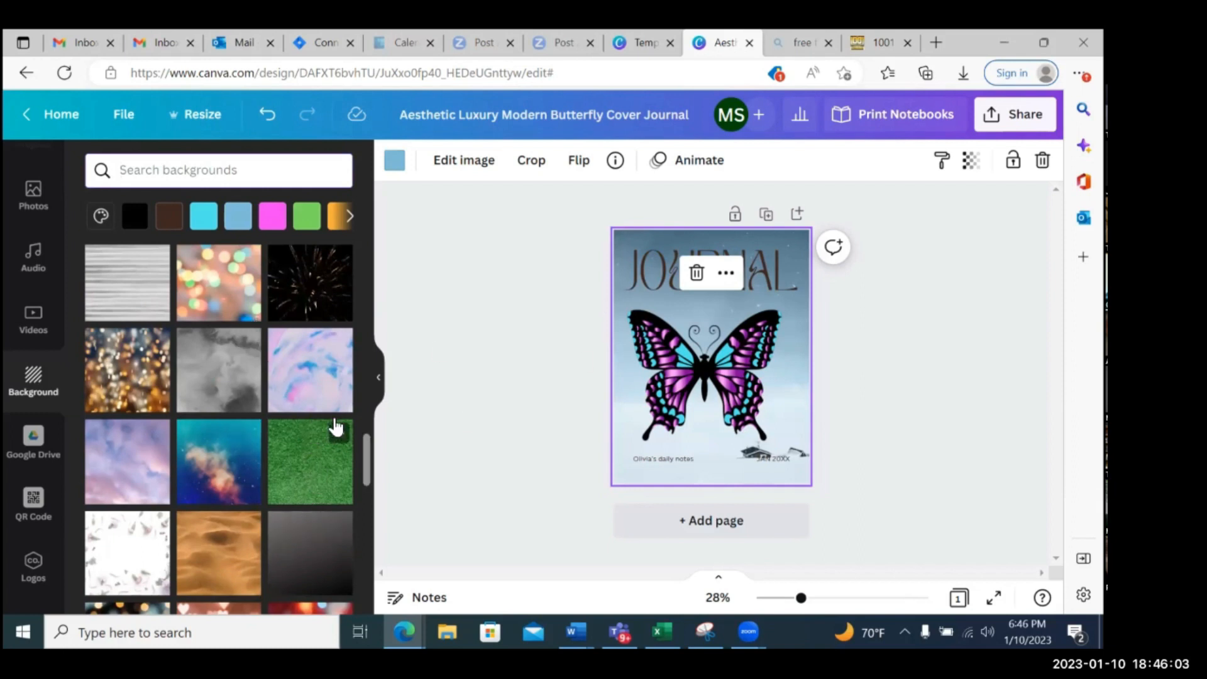
scroll(40, 377, "down", 1)
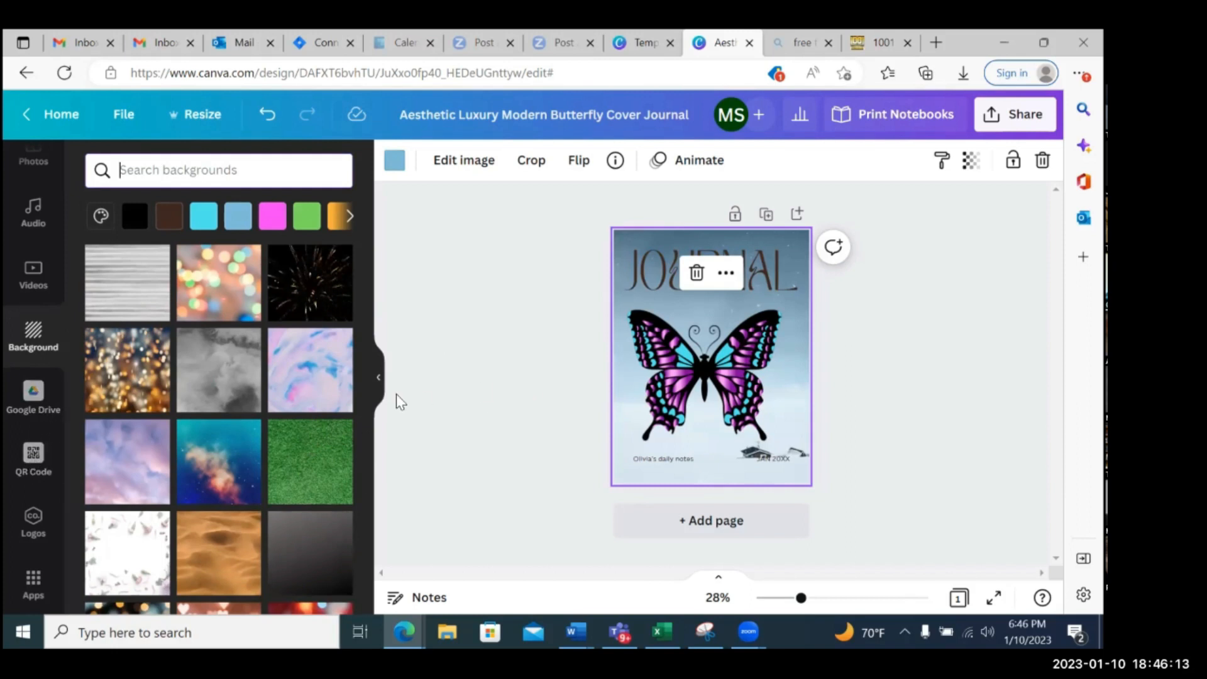
left_click(35, 456)
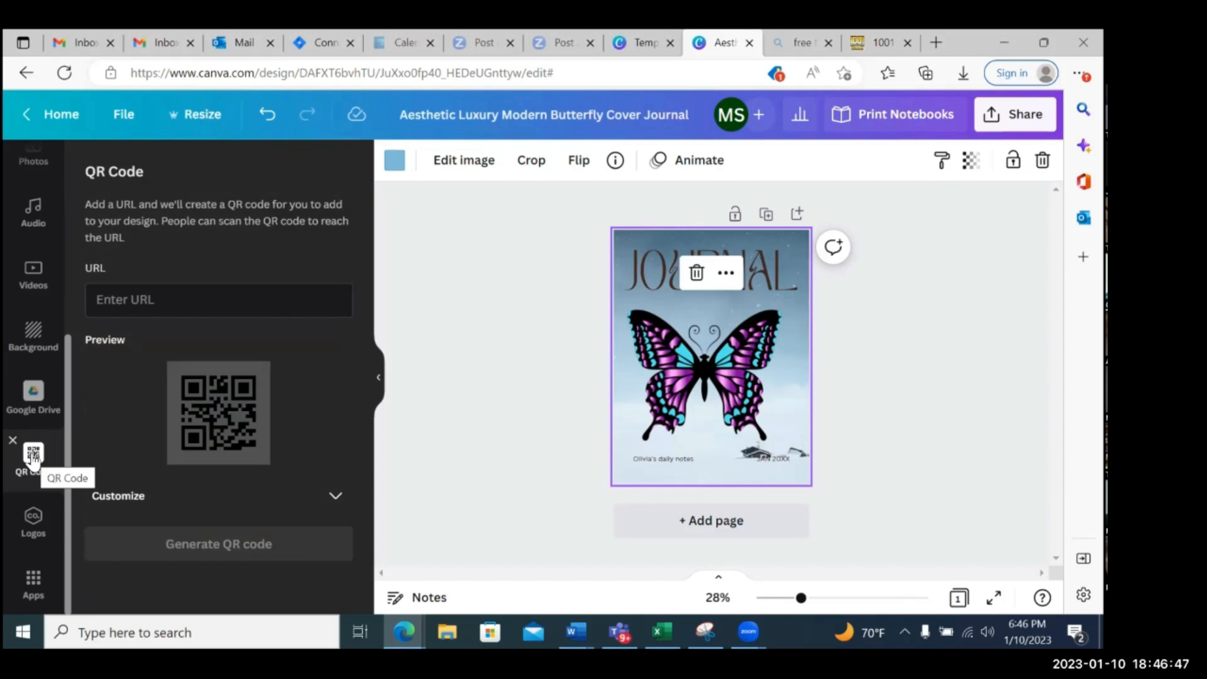
left_click(208, 300)
type("www.mysis")
type("terkeeper.")
type("c")
key("BackSpace")
type("biz")
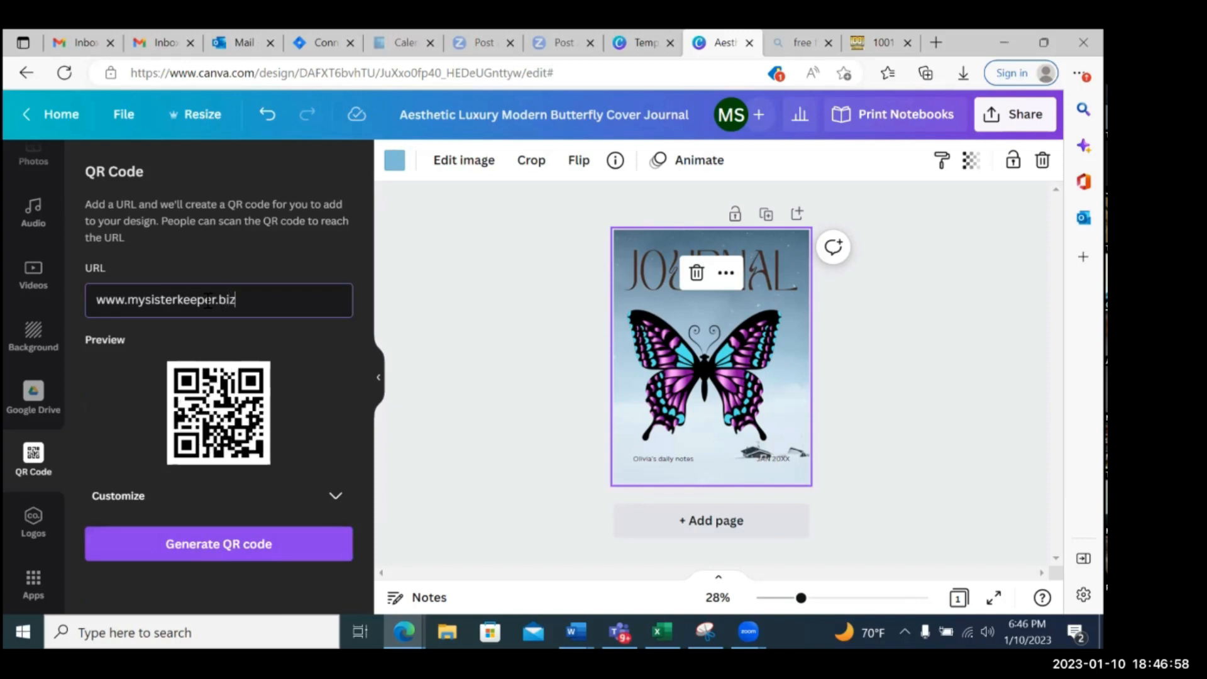
left_click(227, 545)
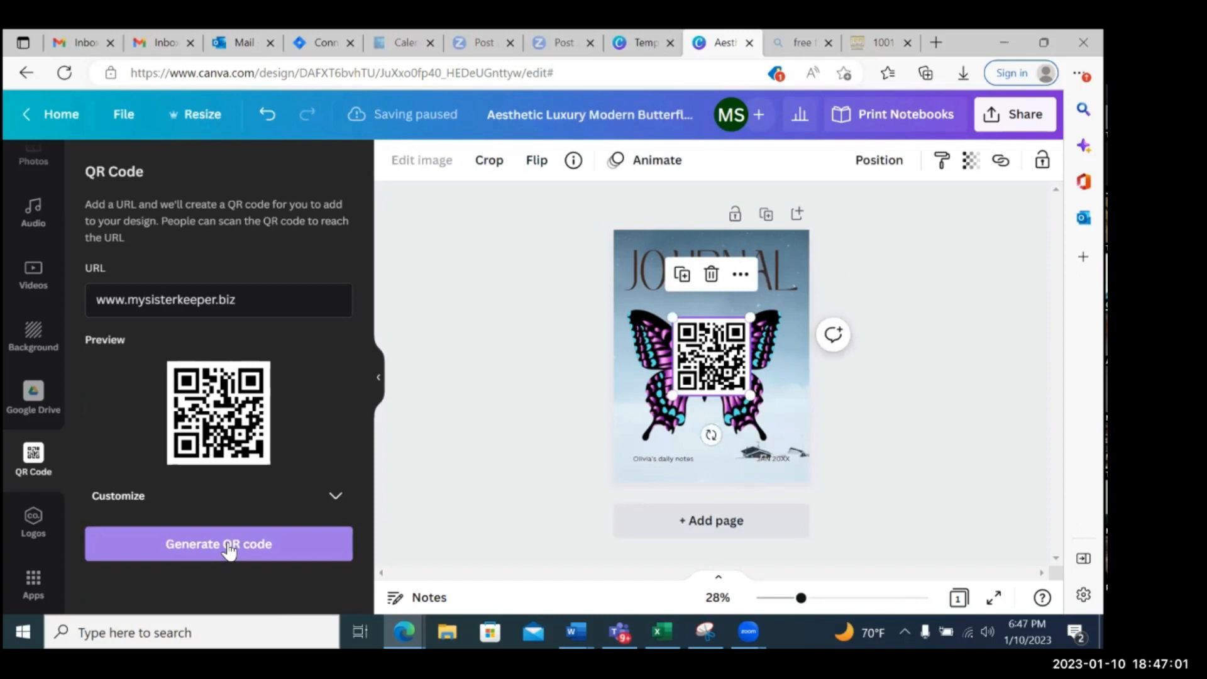
Shrink the QR code into the cover's lower-right corner over the date text, and delete it from the design
left_click_drag(713, 371, 779, 450)
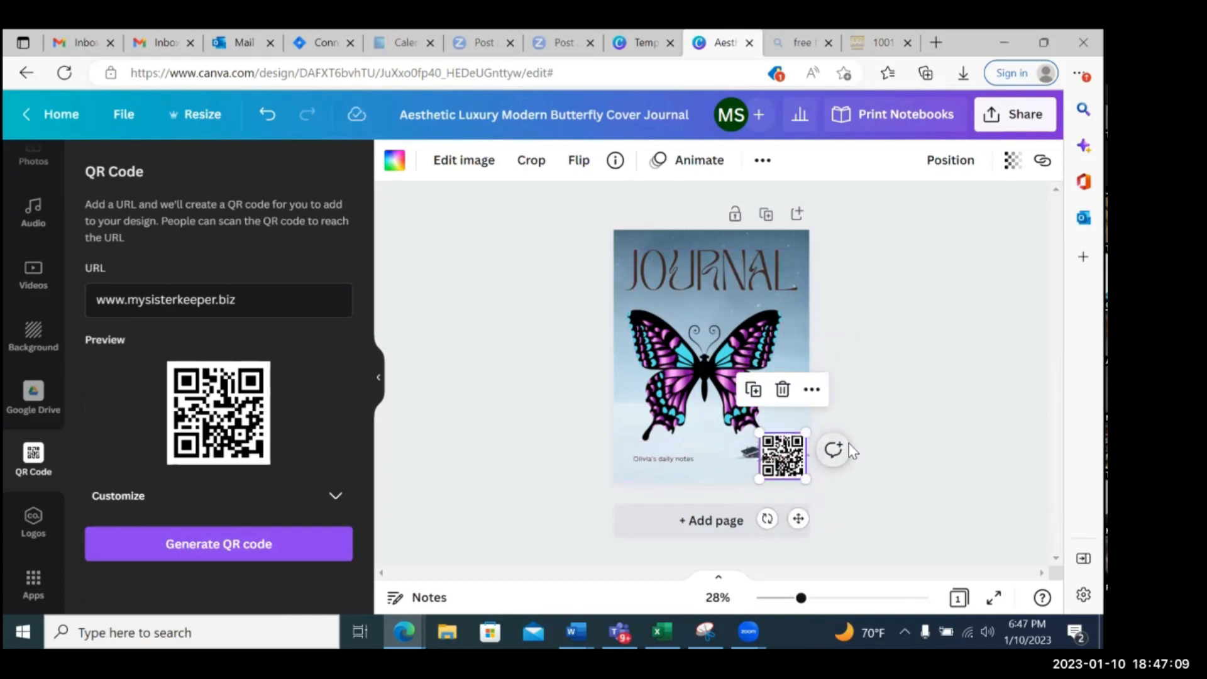
left_click(832, 447)
left_click(875, 539)
left_click(860, 374)
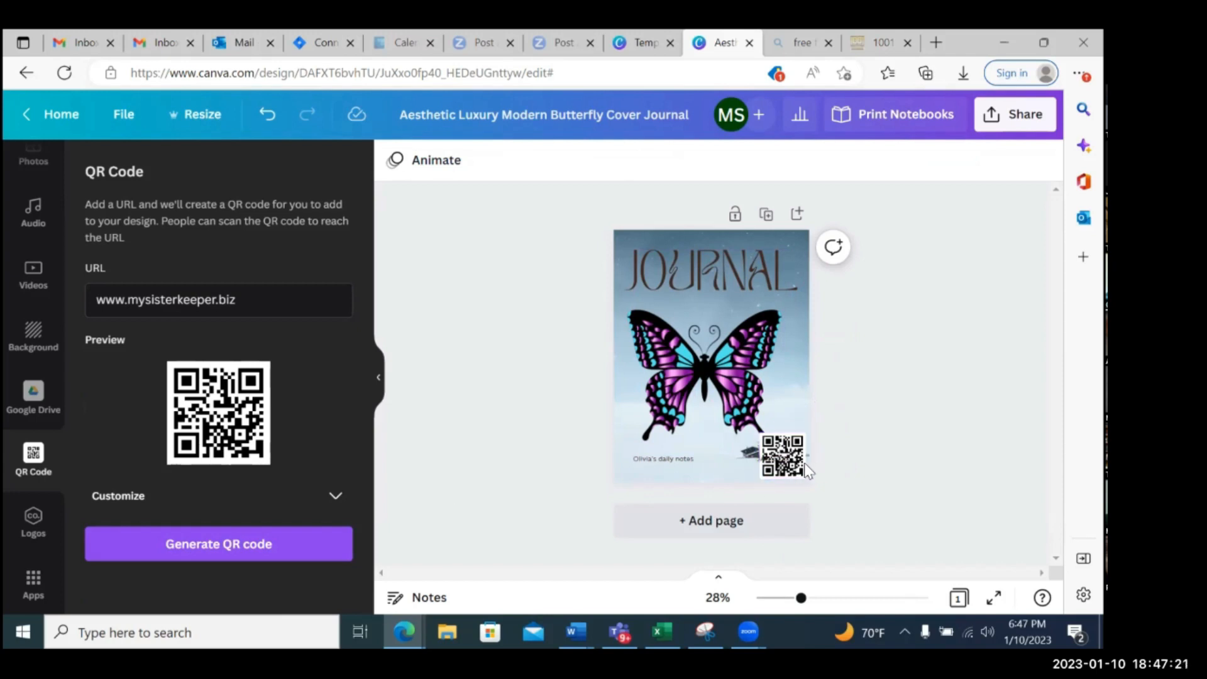
left_click(791, 451)
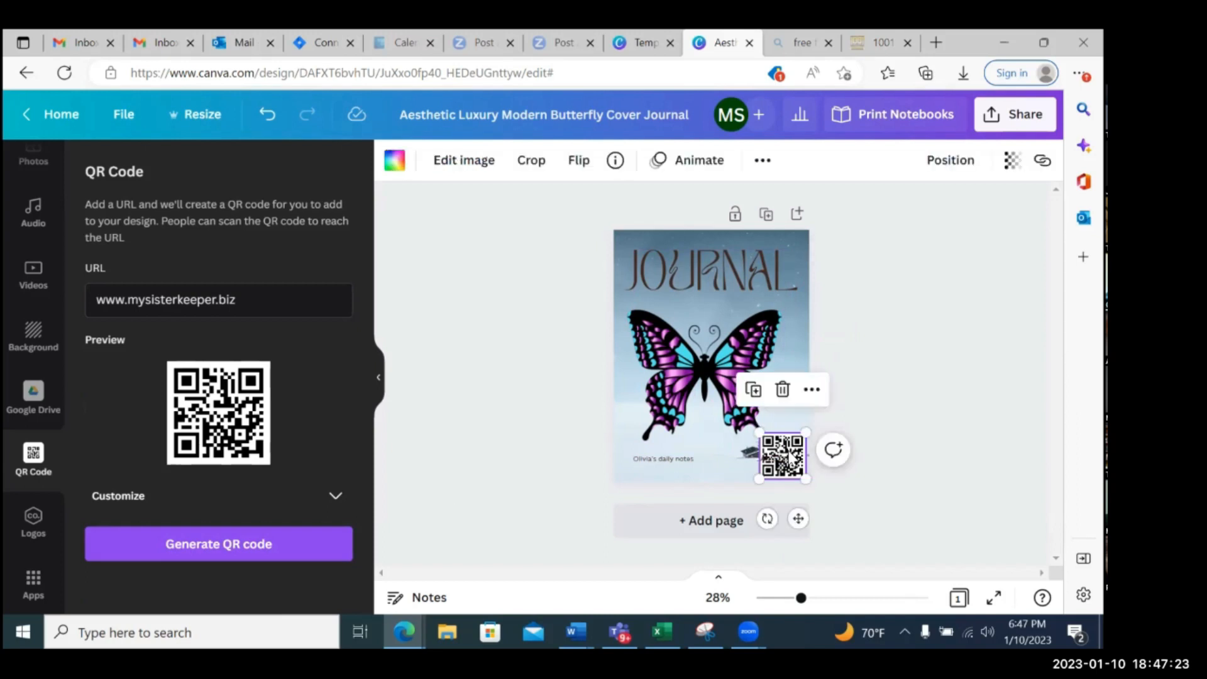
key("Delete")
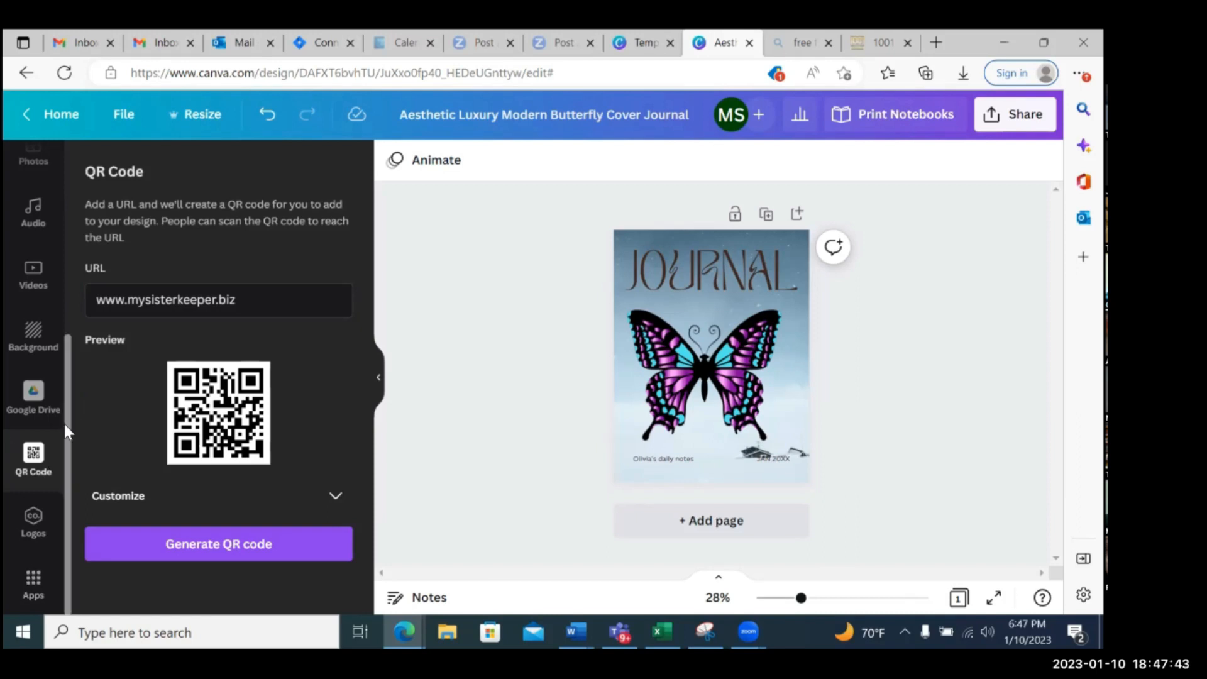
Zoom in on the cover to 53% and check how the notes and date lines read against the background
scroll(63, 421, "up", 5)
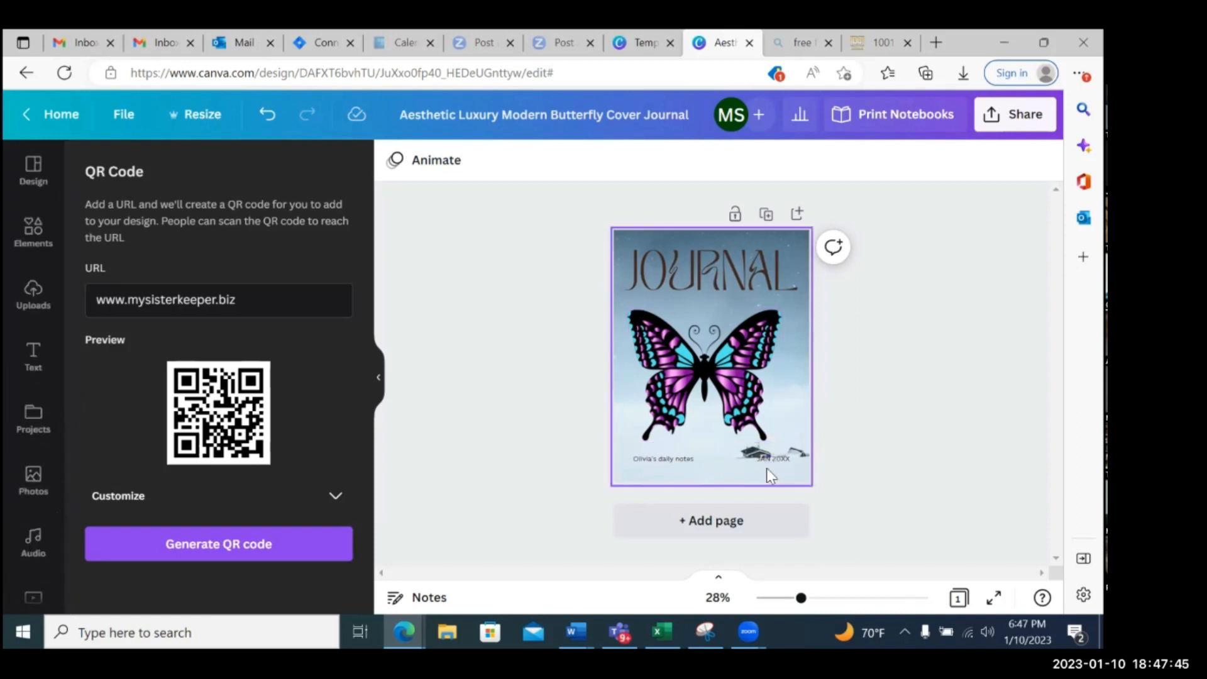
left_click_drag(801, 599, 829, 599)
scroll(798, 485, "down", 1)
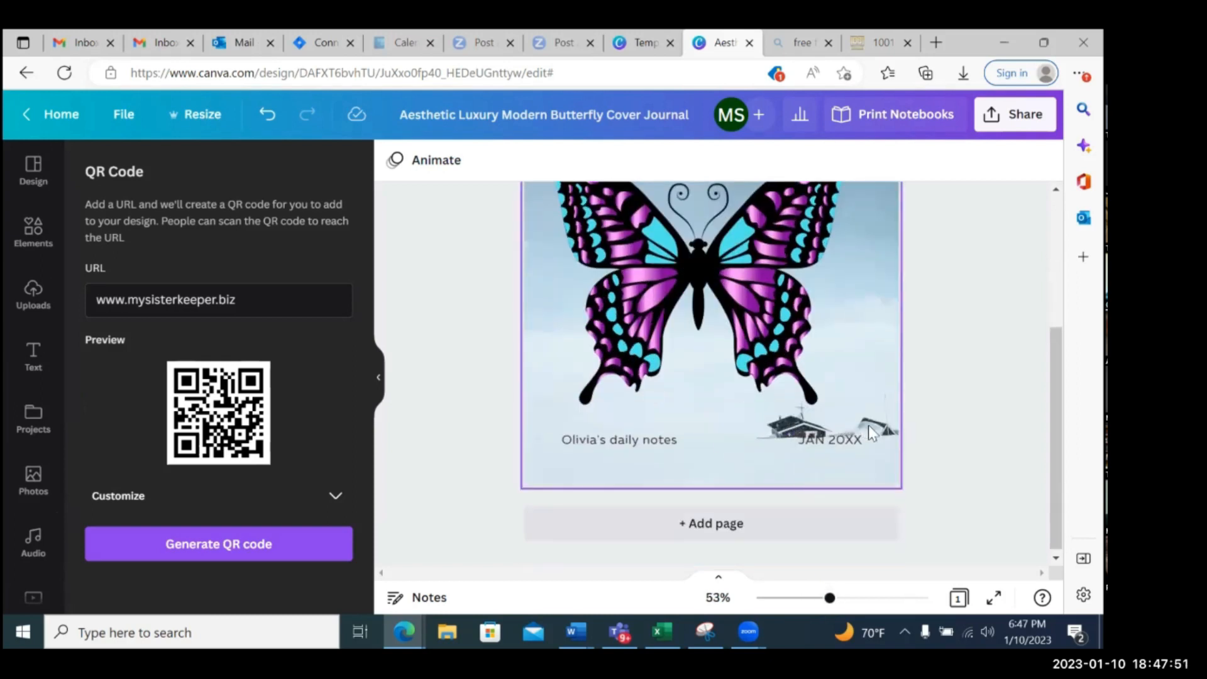
scroll(868, 428, "up", 2)
scroll(871, 431, "down", 2)
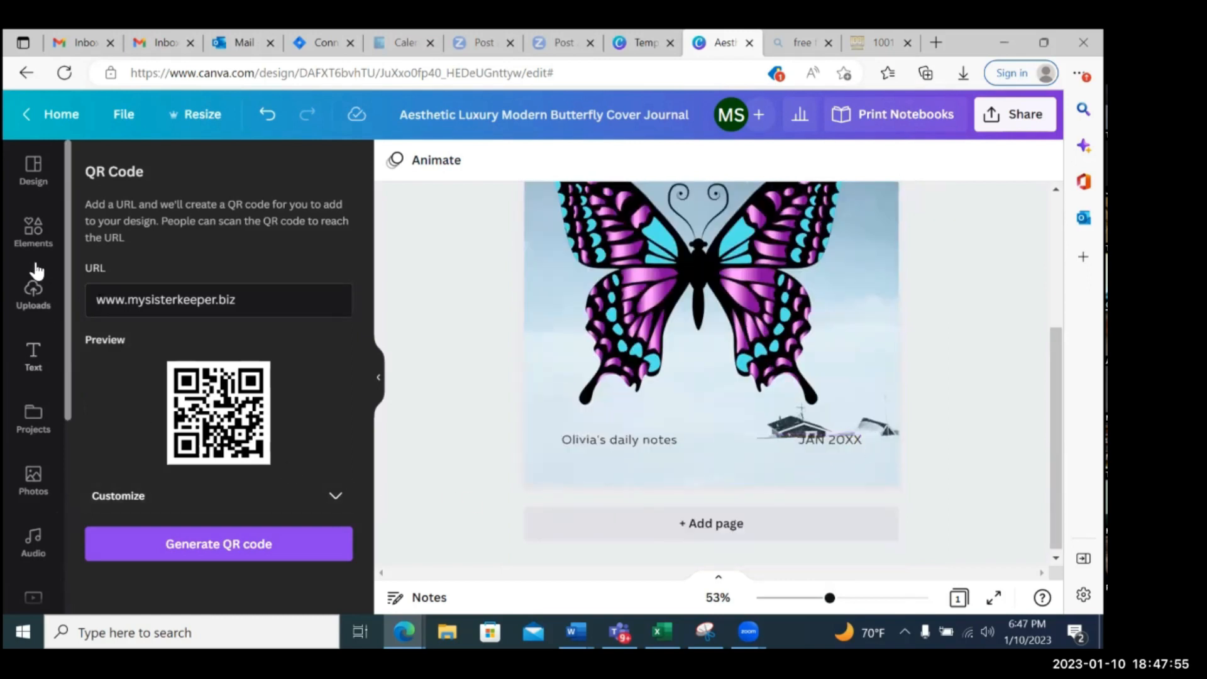
Return to the backgrounds and show all of them in the Landscapes category
scroll(28, 412, "down", 3)
left_click(35, 453)
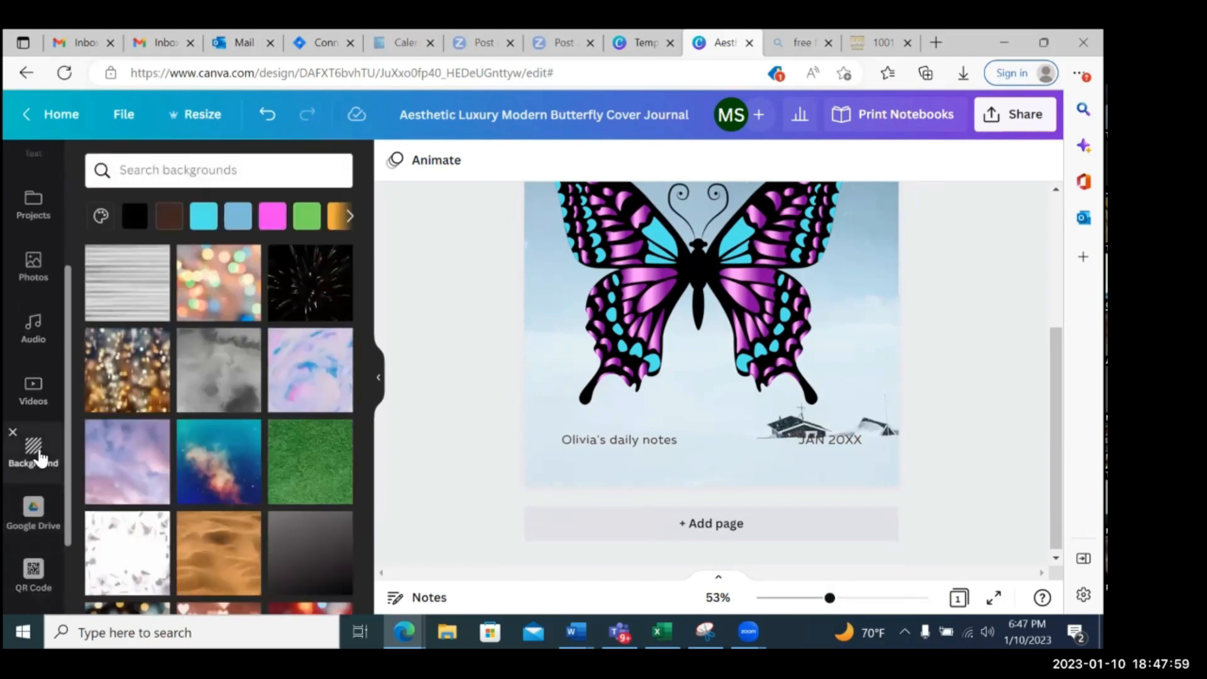
scroll(281, 387, "up", 10)
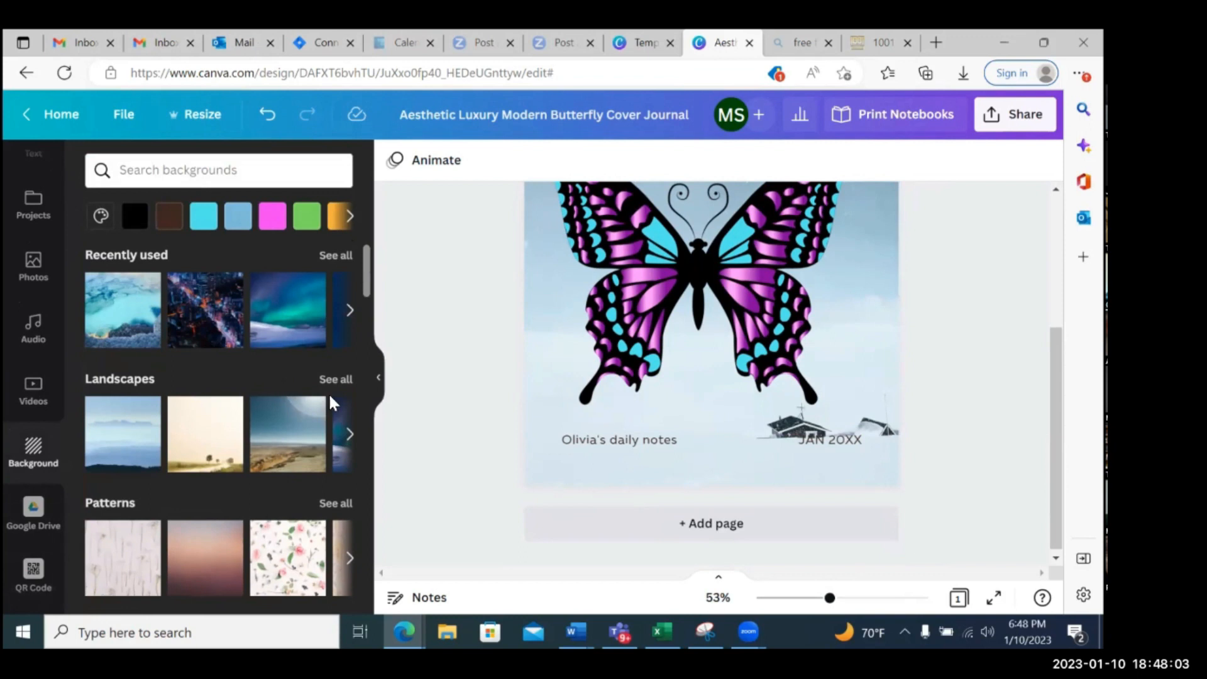
left_click(333, 381)
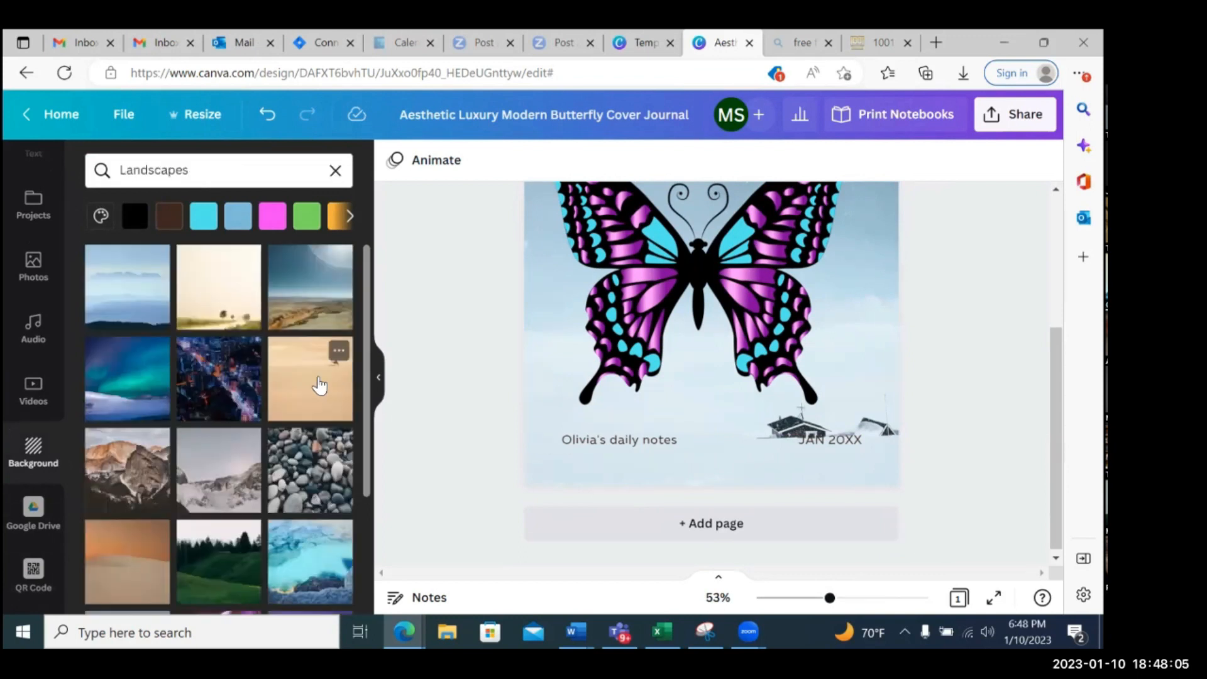
Set the cover's background to the aerial landscape of turquoise water along a rocky green coastline
scroll(316, 369, "down", 1)
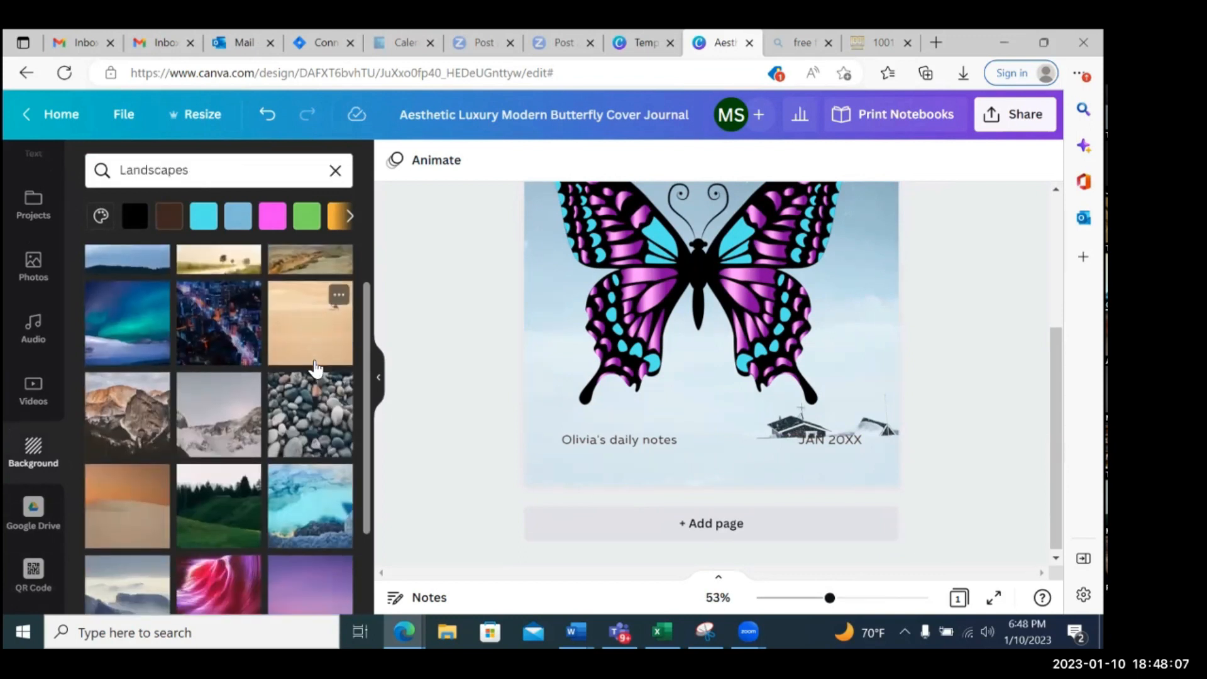
scroll(316, 369, "down", 7)
scroll(315, 369, "down", 3)
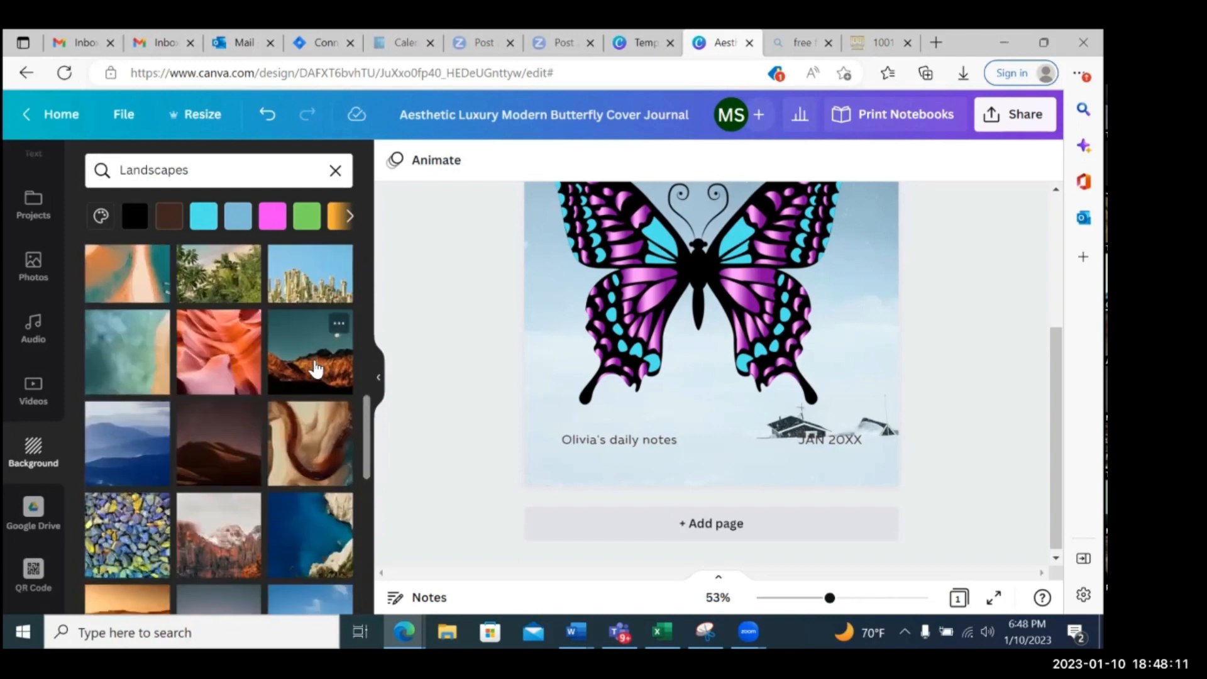
scroll(316, 369, "down", 4)
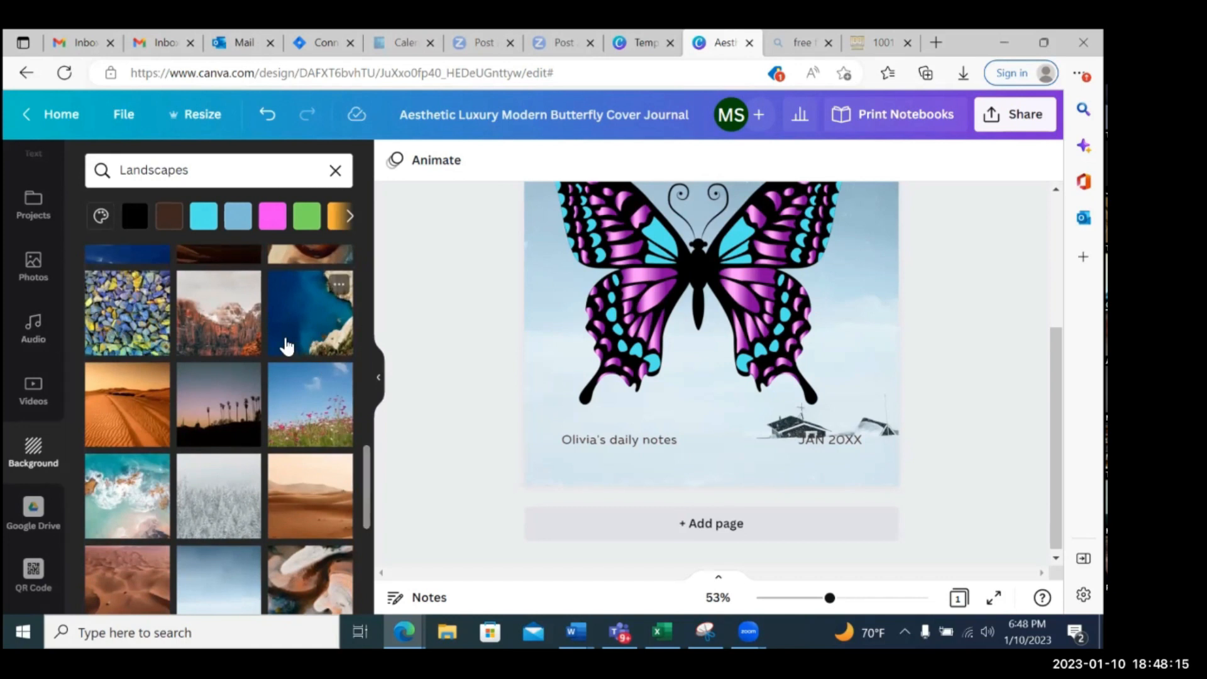
scroll(286, 346, "down", 2)
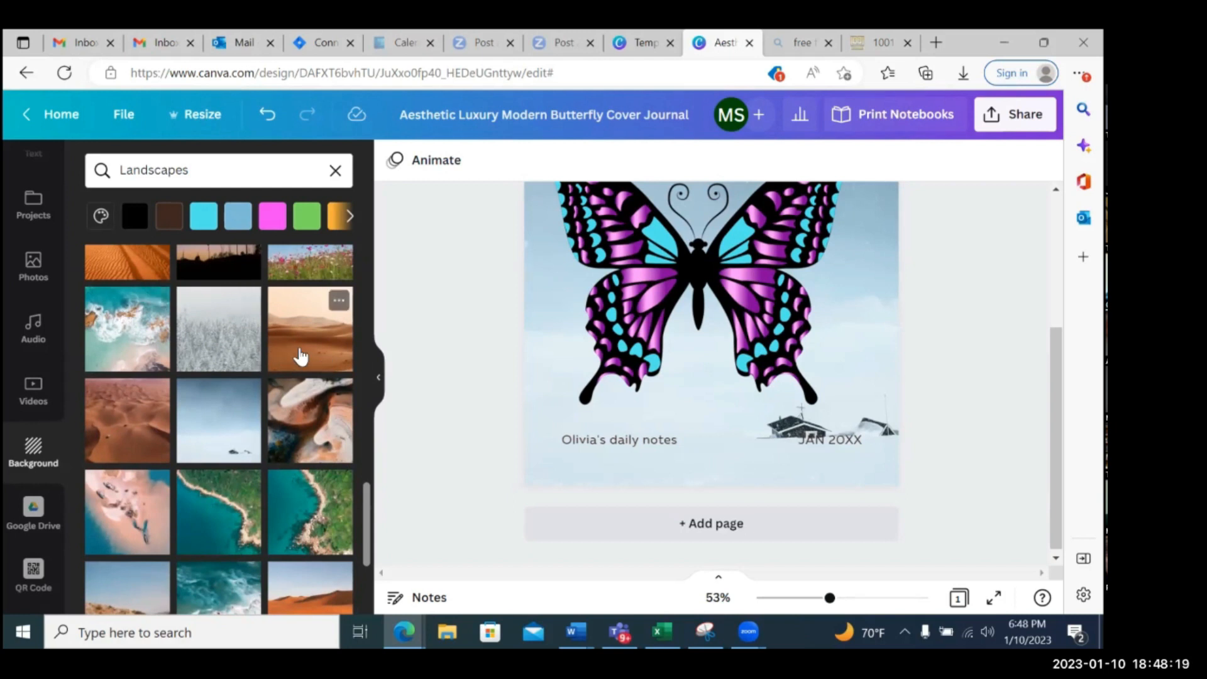
scroll(298, 354, "down", 2)
left_click(220, 352)
scroll(726, 409, "up", 4)
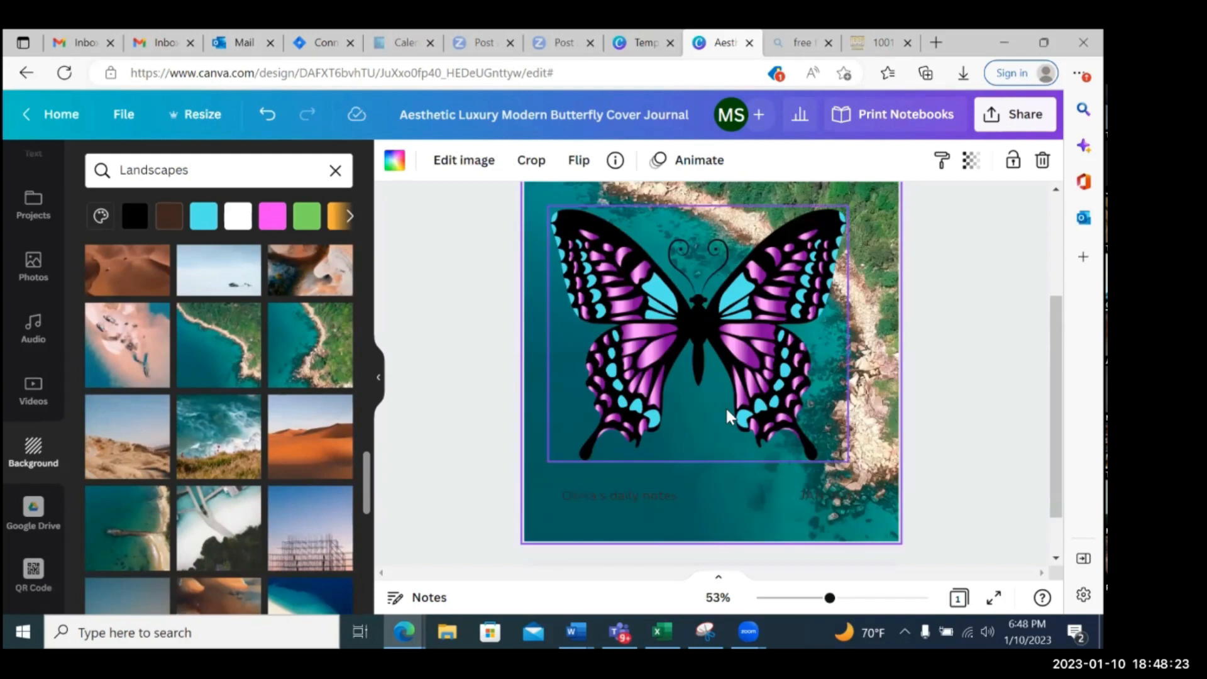
scroll(692, 431, "down", 2)
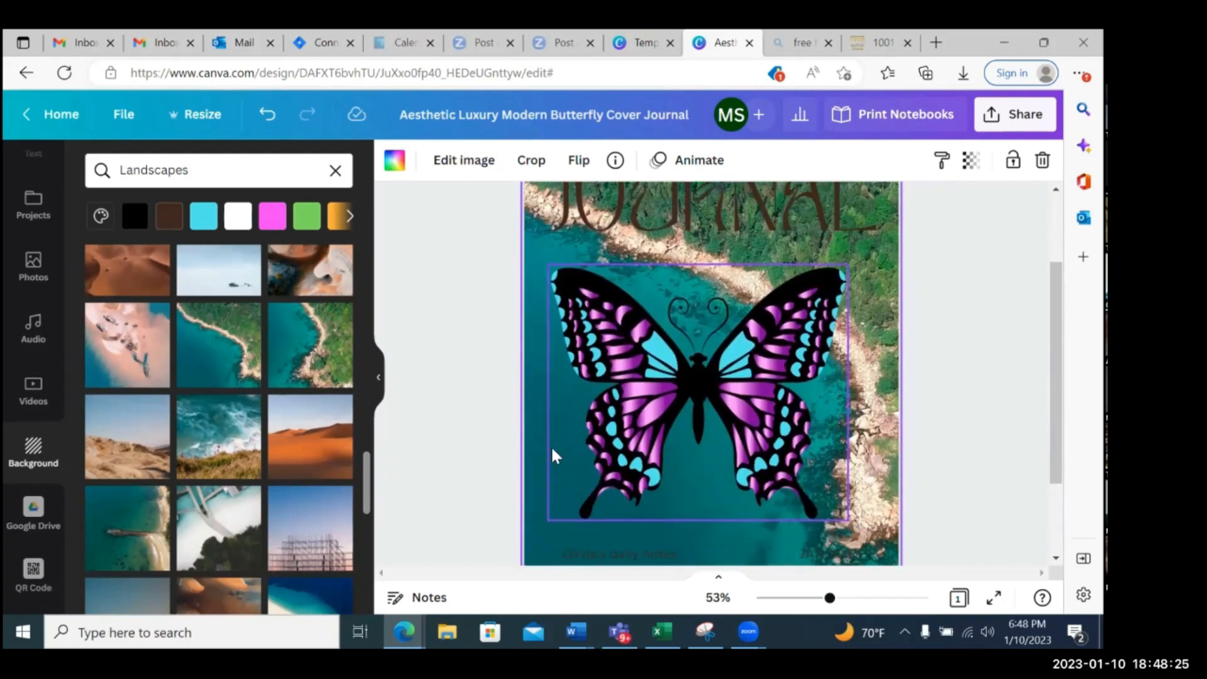
Look through the remaining Landscapes backgrounds and the full Patterns category for another cover background
scroll(287, 411, "down", 2)
scroll(287, 412, "down", 8)
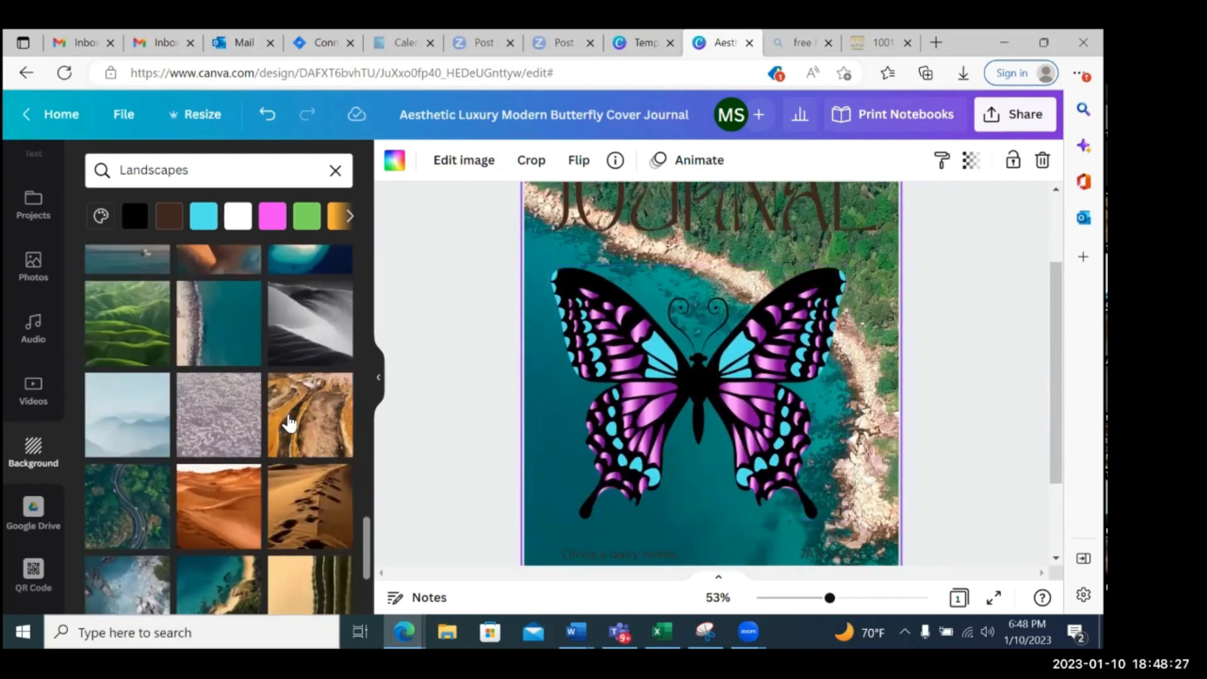
scroll(320, 400, "down", 2)
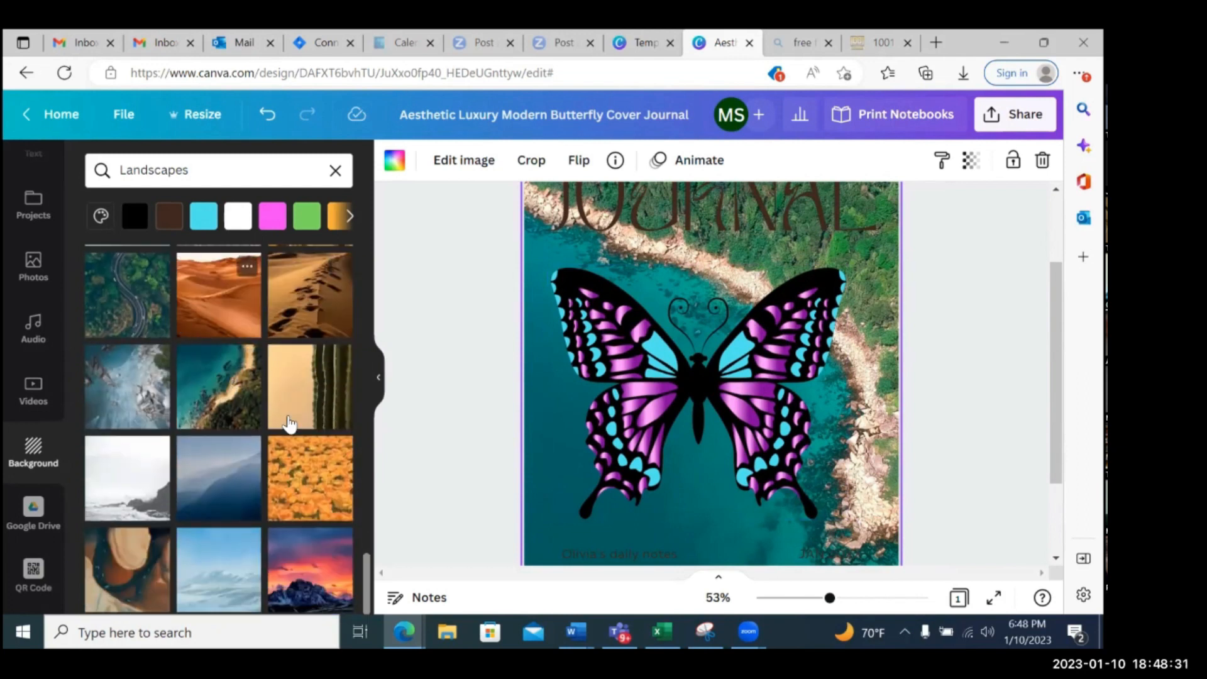
left_click(335, 170)
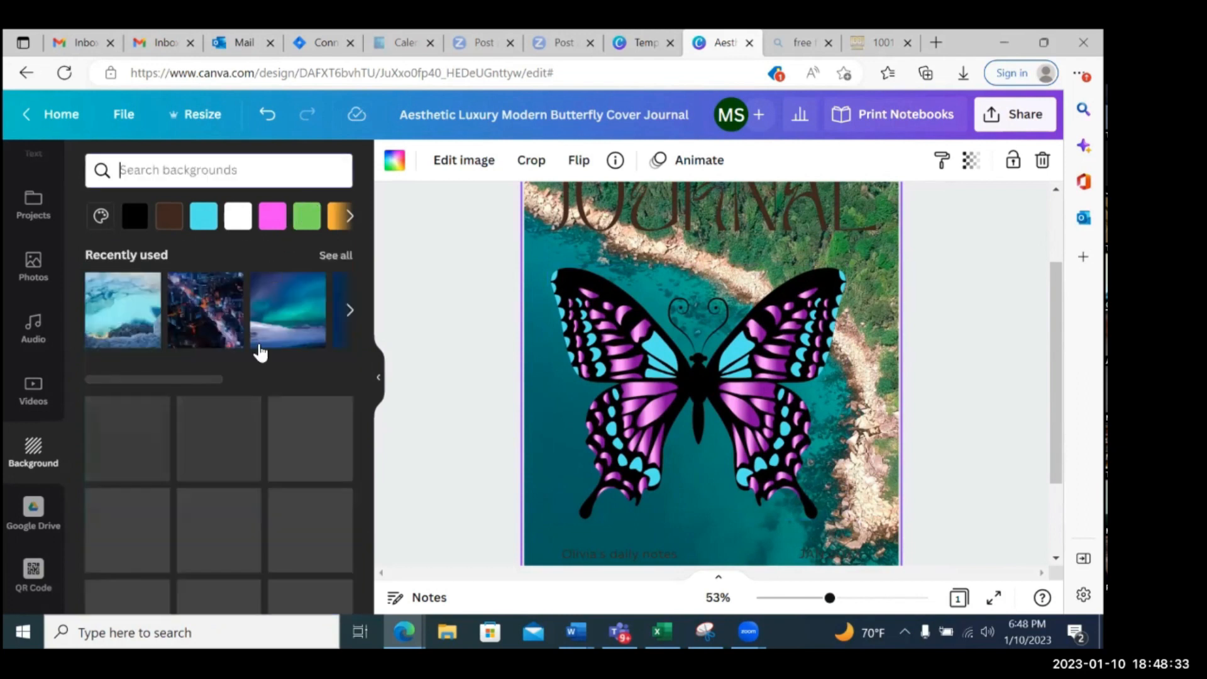
scroll(275, 393, "down", 3)
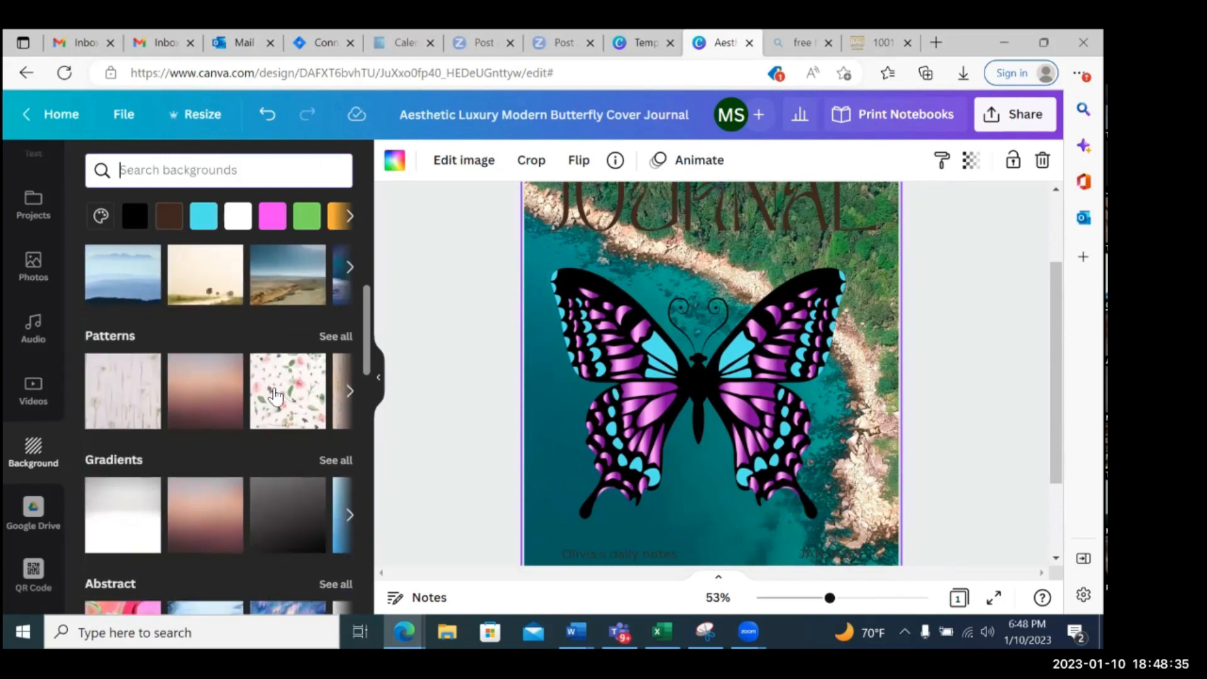
left_click(338, 339)
scroll(334, 352, "down", 3)
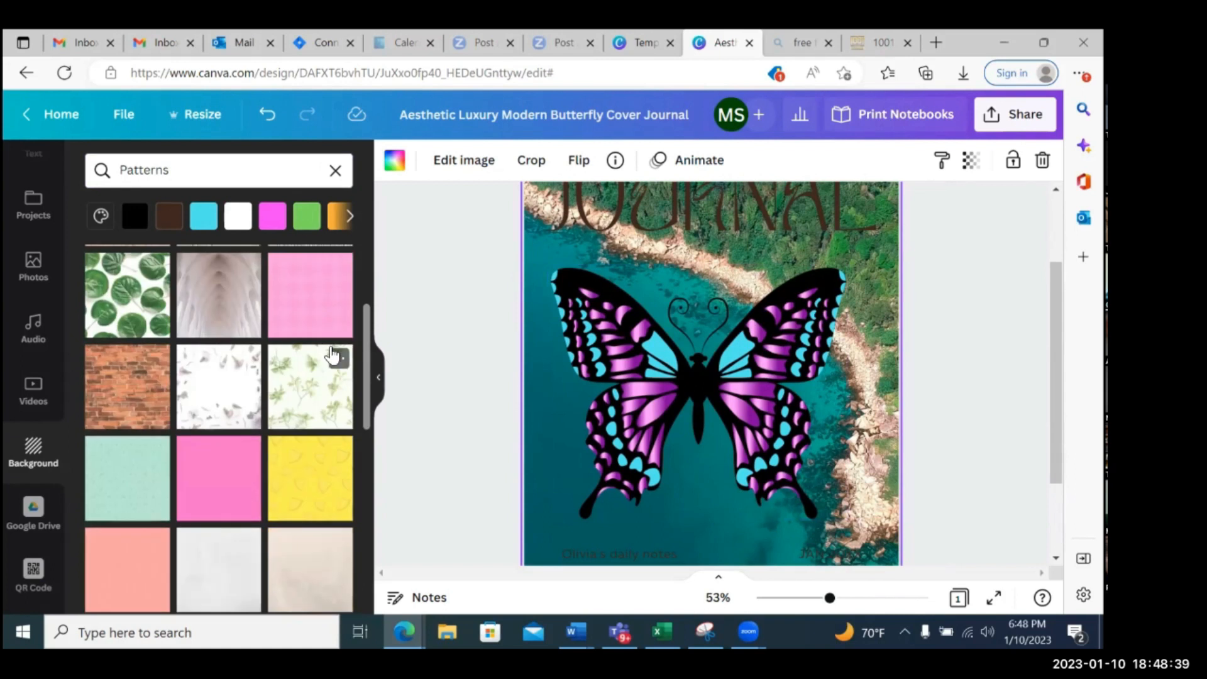
scroll(333, 356, "down", 10)
scroll(332, 356, "down", 5)
scroll(328, 350, "up", 10)
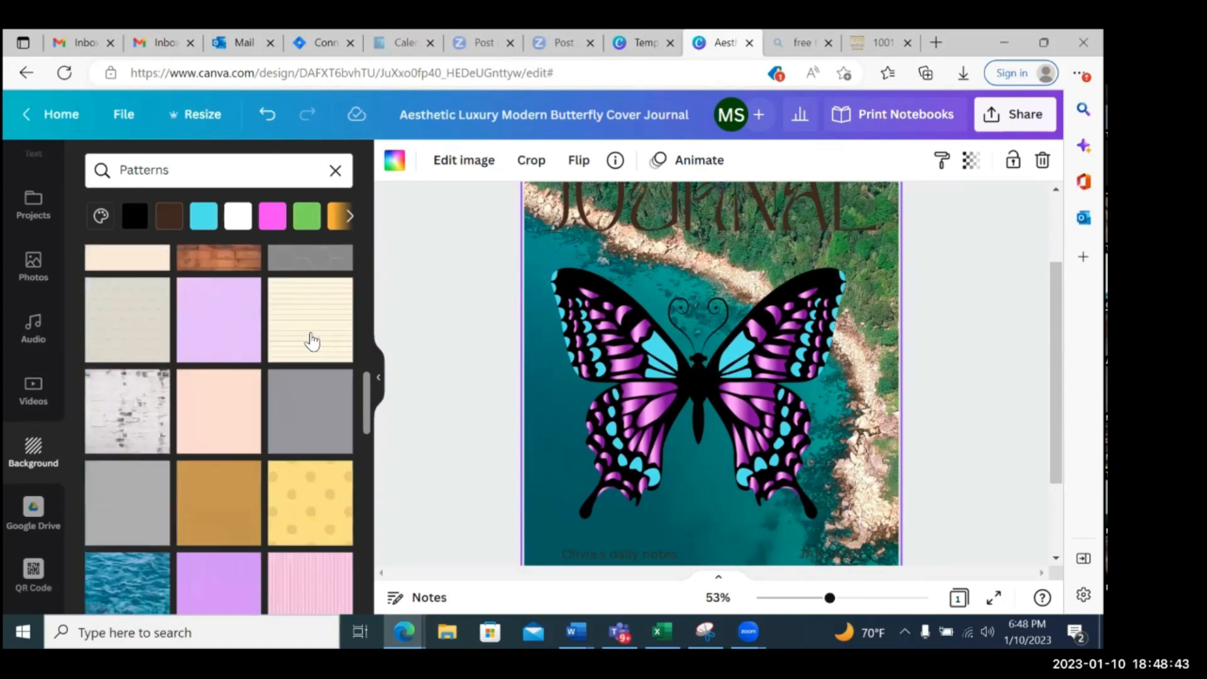
Set the cover's background to the pink, purple and teal polygon design from the full Gradients category
left_click(336, 170)
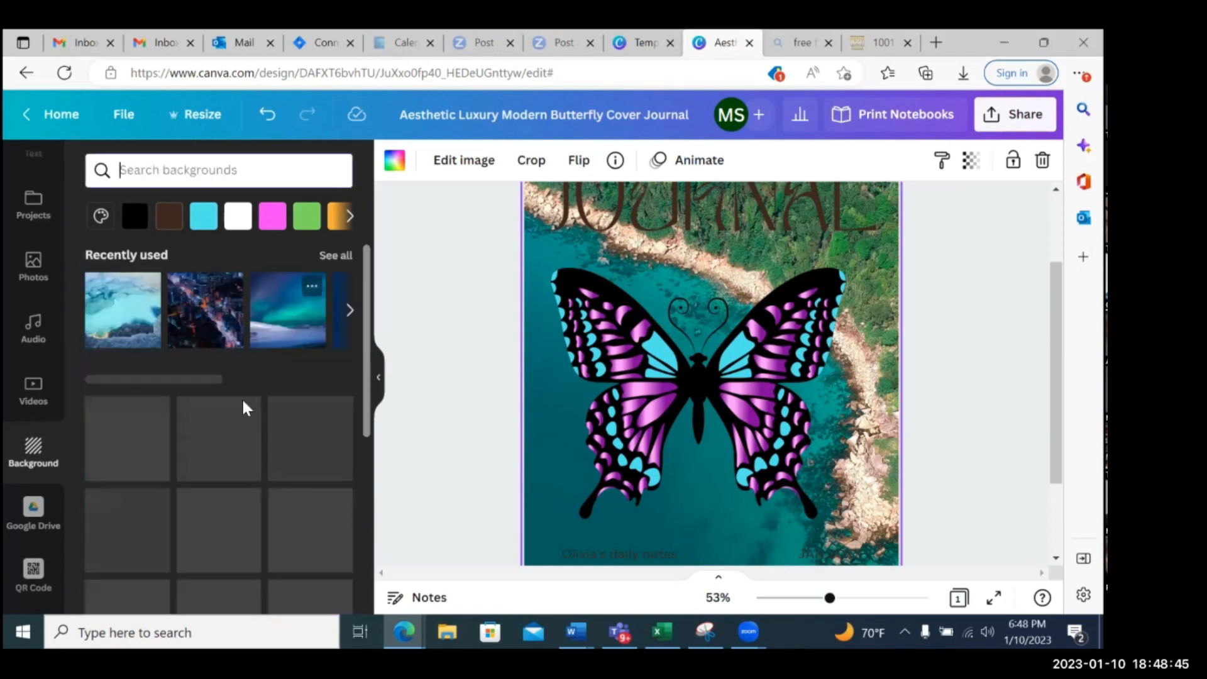
scroll(246, 404, "down", 5)
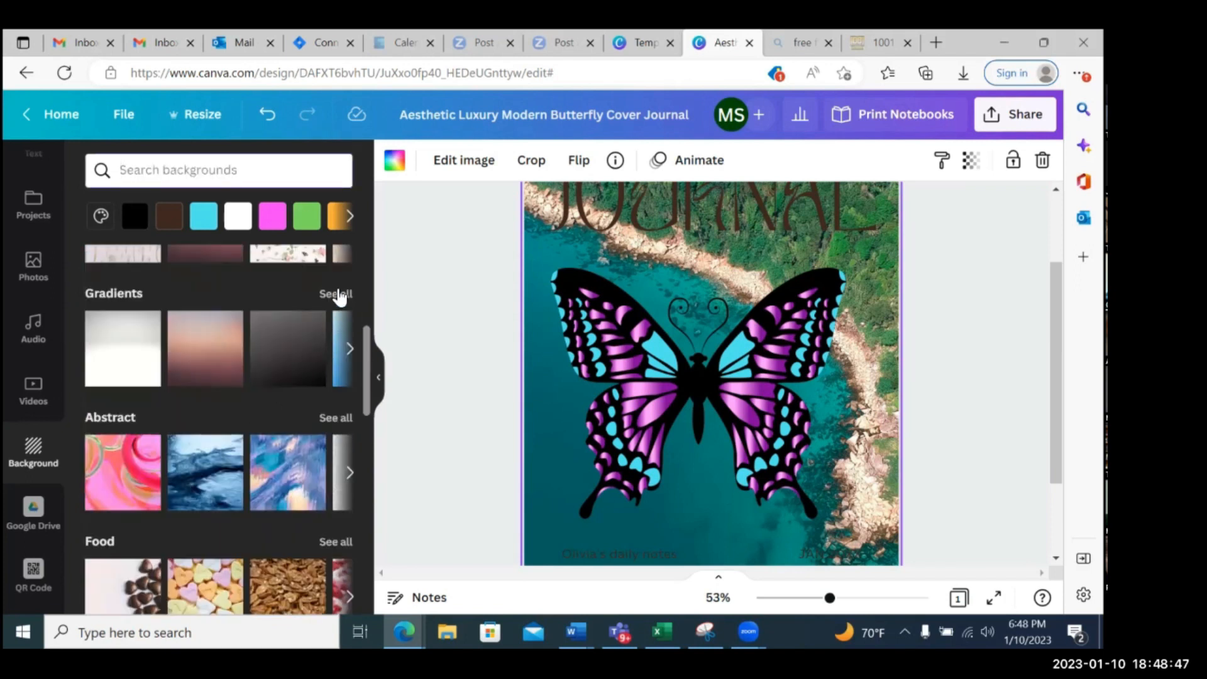
left_click(339, 294)
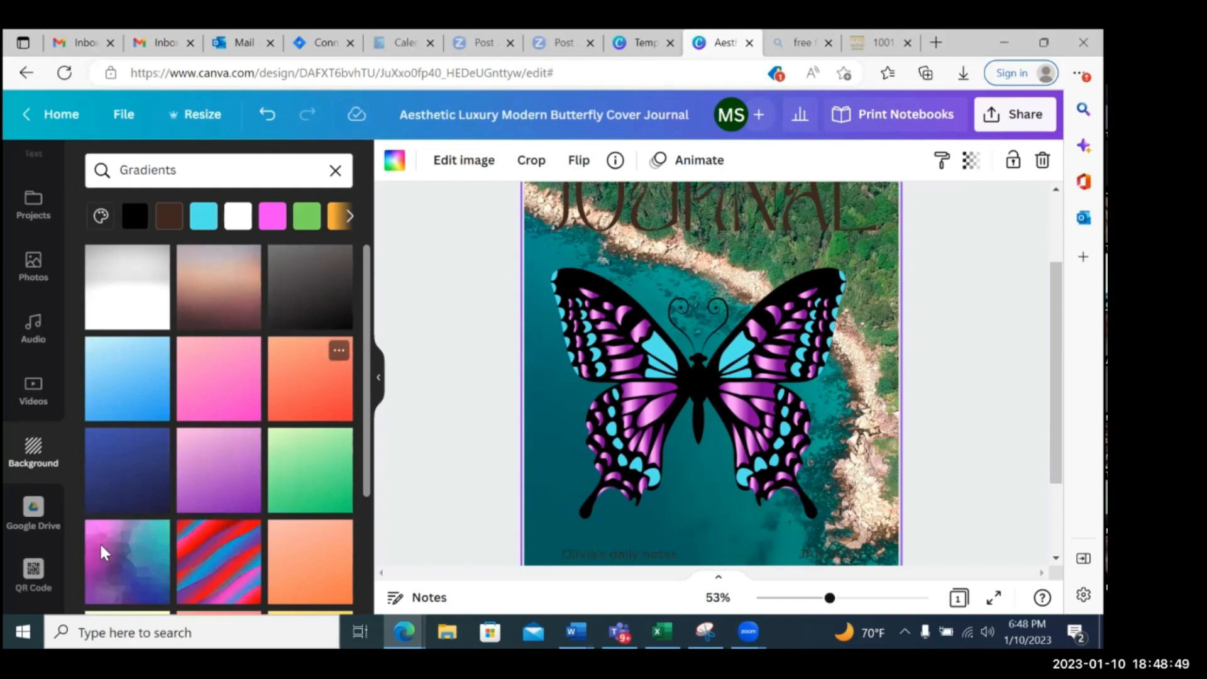
left_click(125, 569)
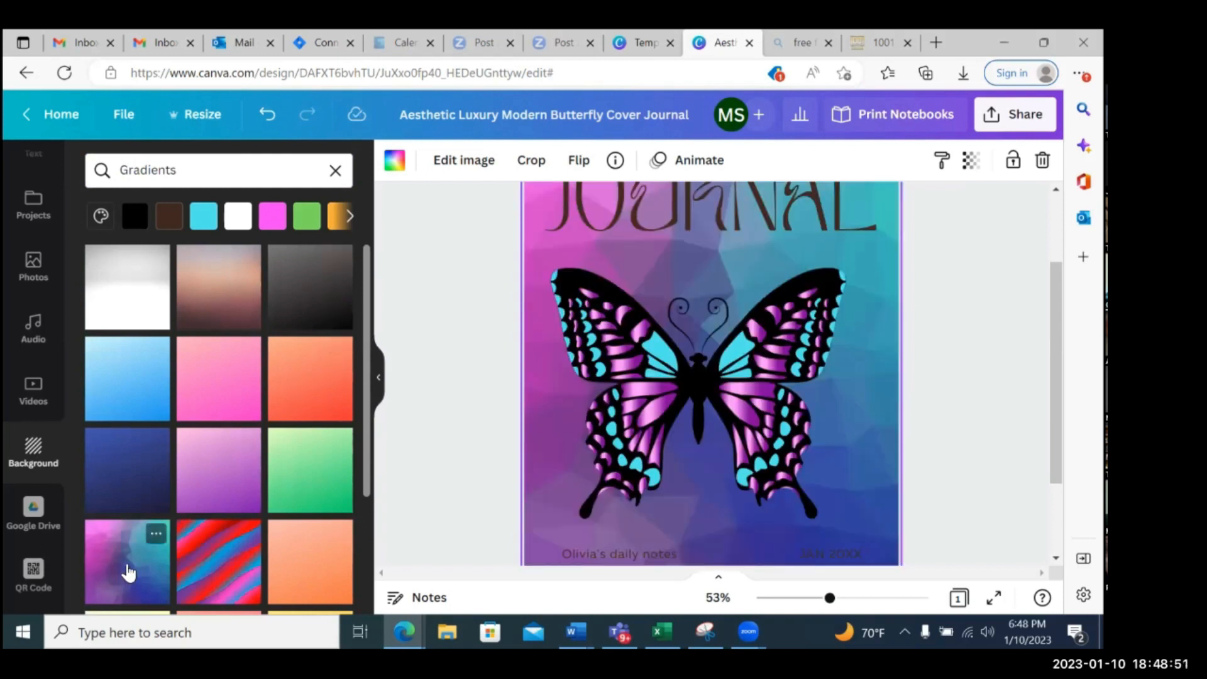
Move the butterfly slightly right and down so that it is centred horizontally on the cover
scroll(748, 482, "up", 2)
scroll(748, 482, "down", 2)
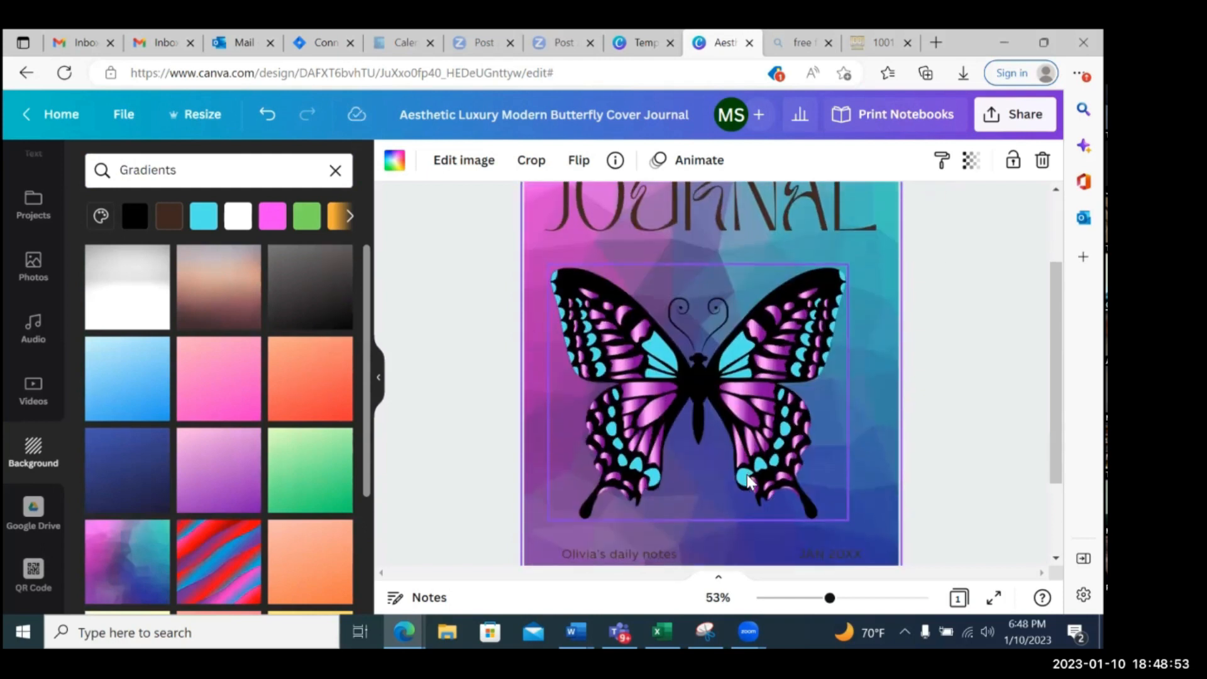
left_click(702, 421)
left_click_drag(706, 421, 712, 429)
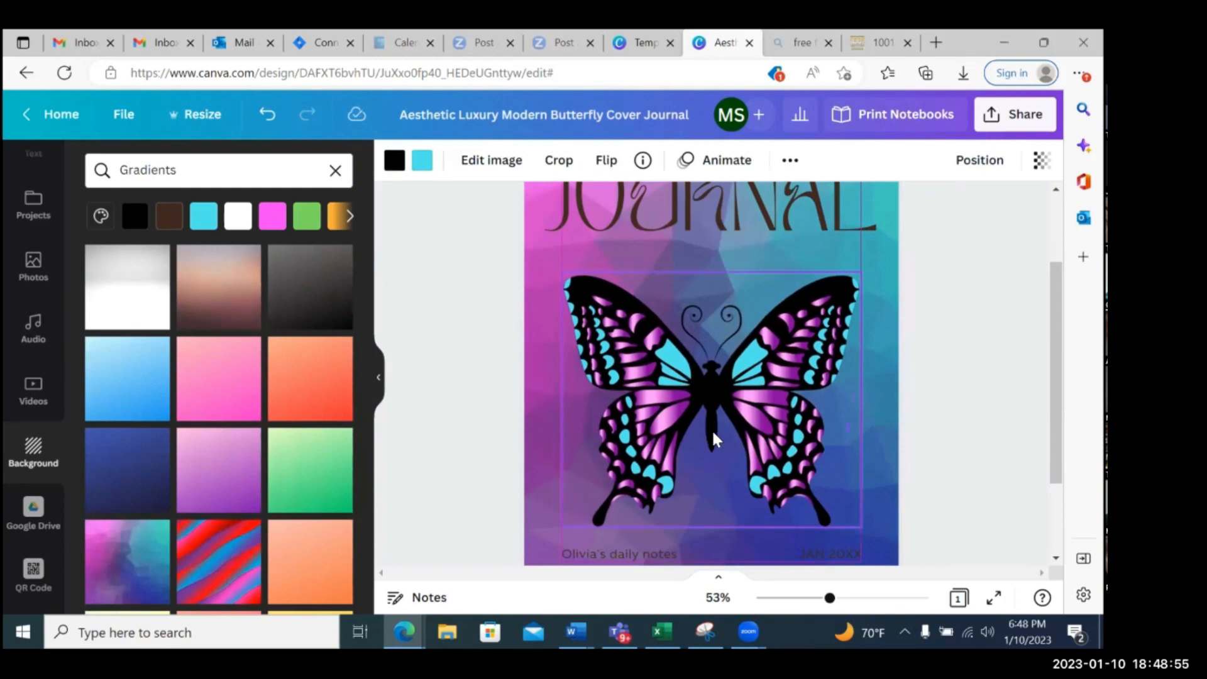
Recolor the JOURNAL title white using the document colors
scroll(740, 435, "up", 2)
left_click(659, 301)
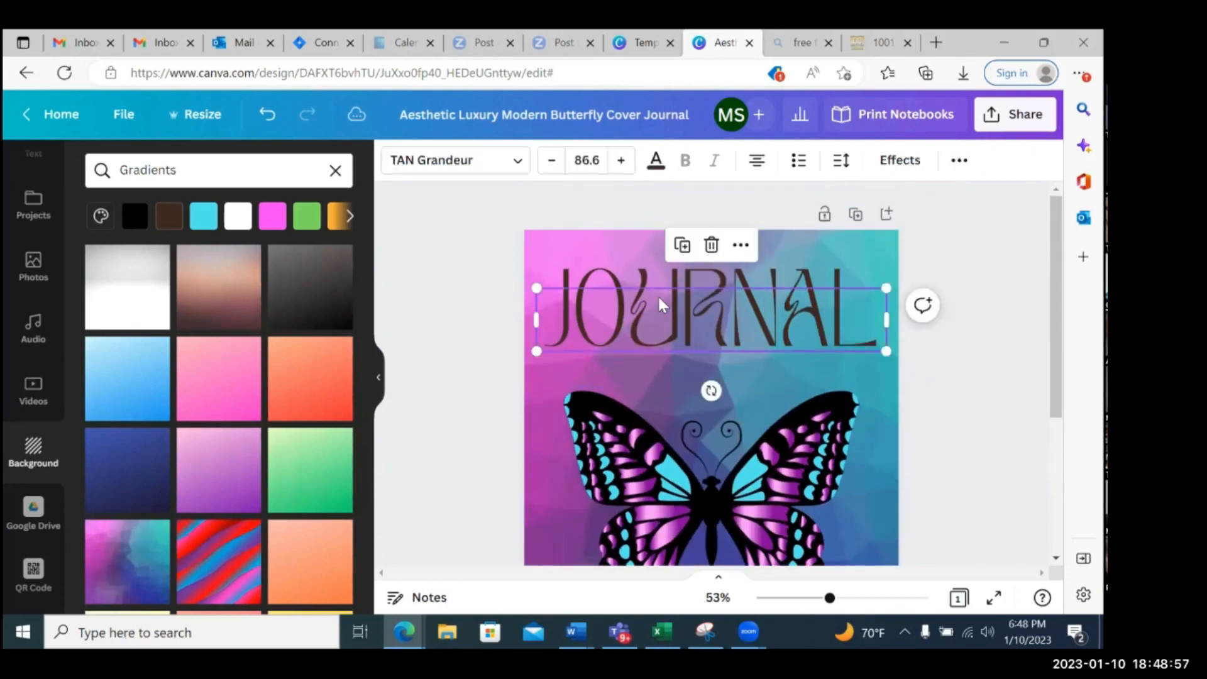
left_click(656, 161)
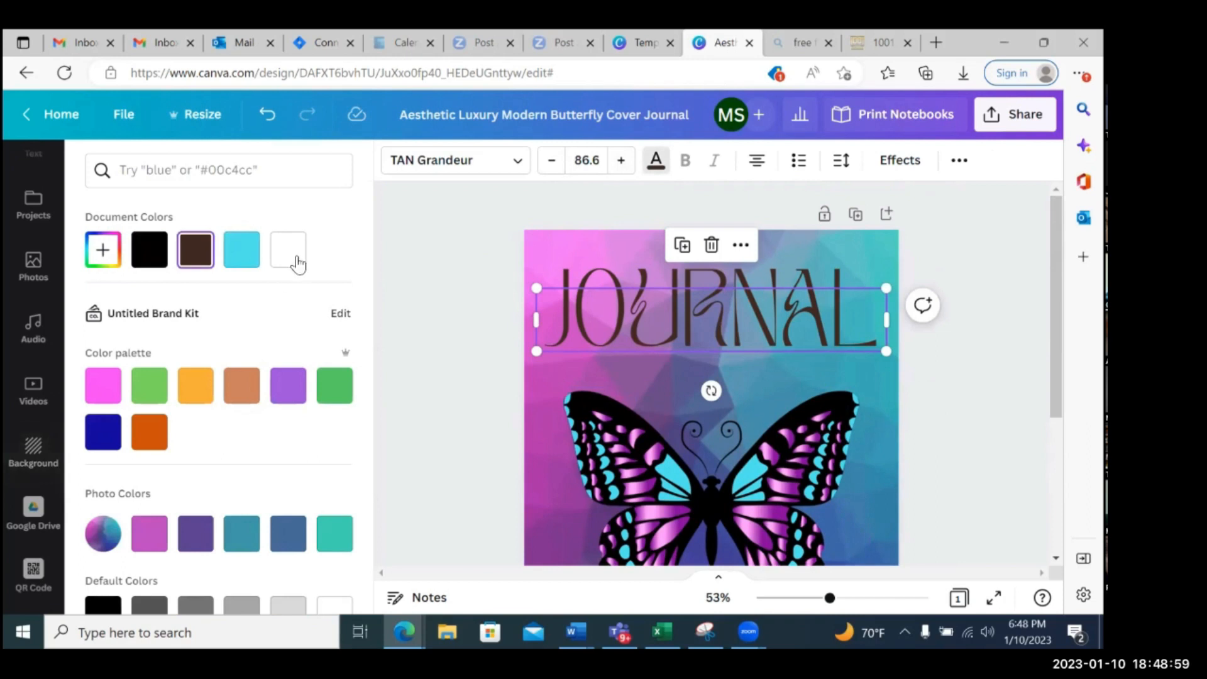
left_click(294, 255)
left_click(596, 250)
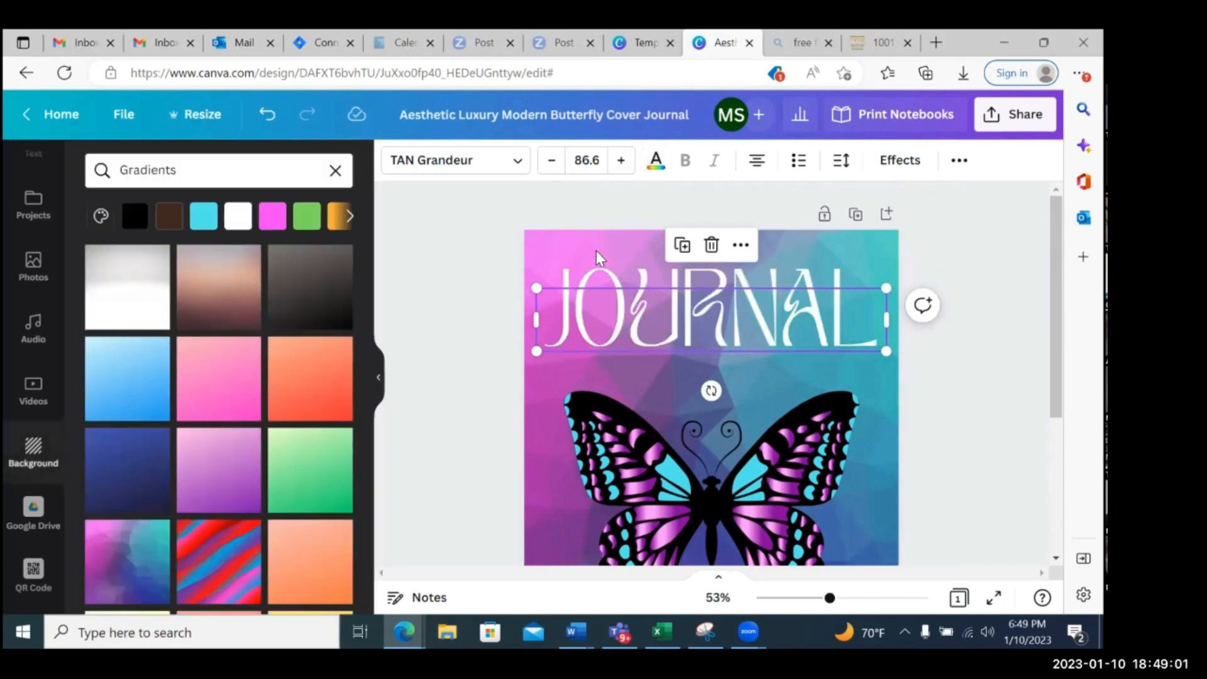
double_click(596, 250)
left_click(426, 163)
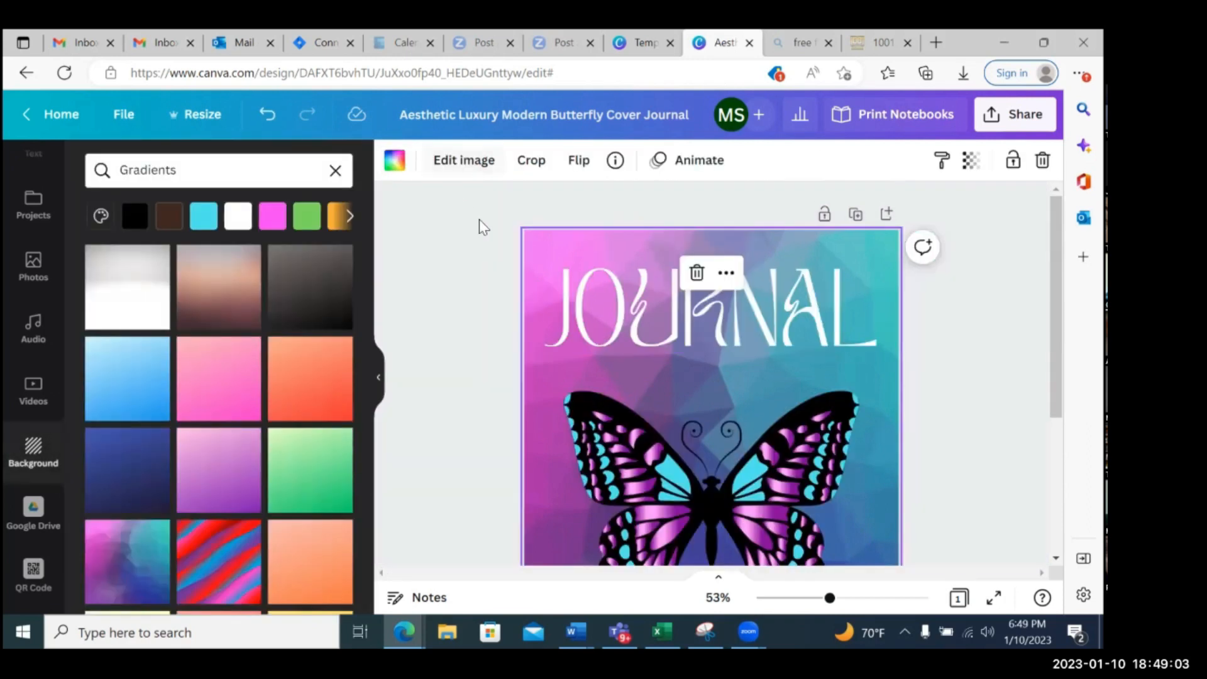
Zoom the cover out to 34% and nudge the JOURNAL title slightly right and down
left_click_drag(828, 599, 809, 600)
left_click(862, 416)
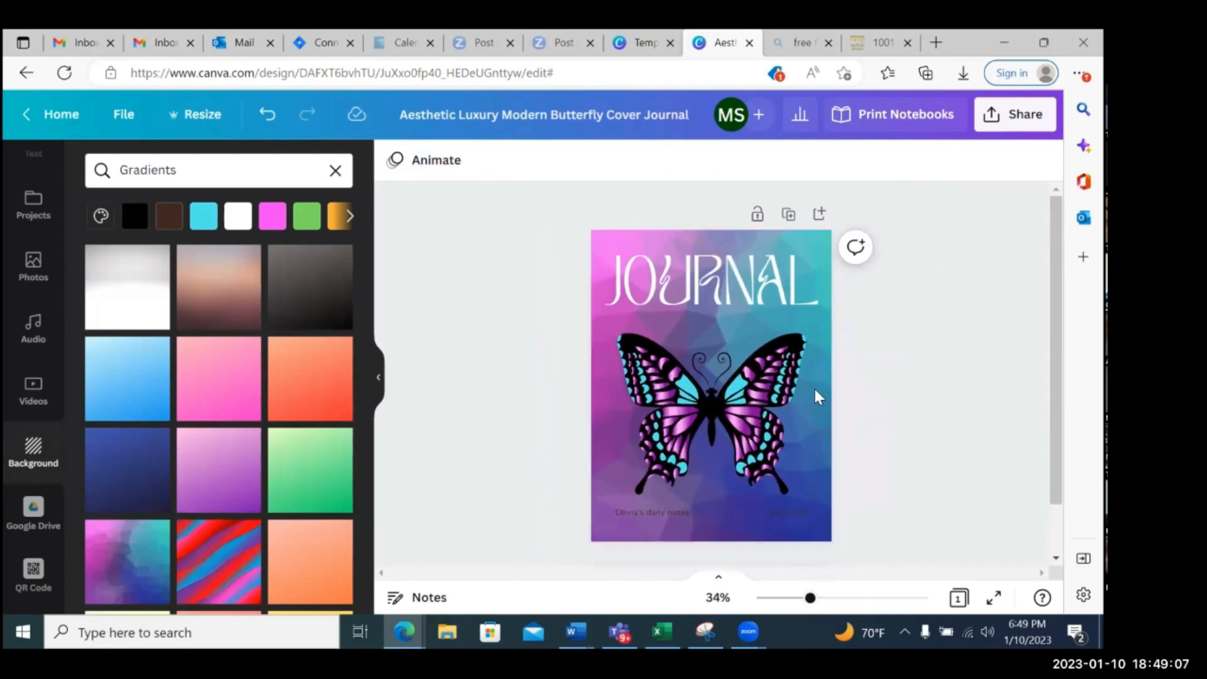
left_click_drag(754, 289, 760, 286)
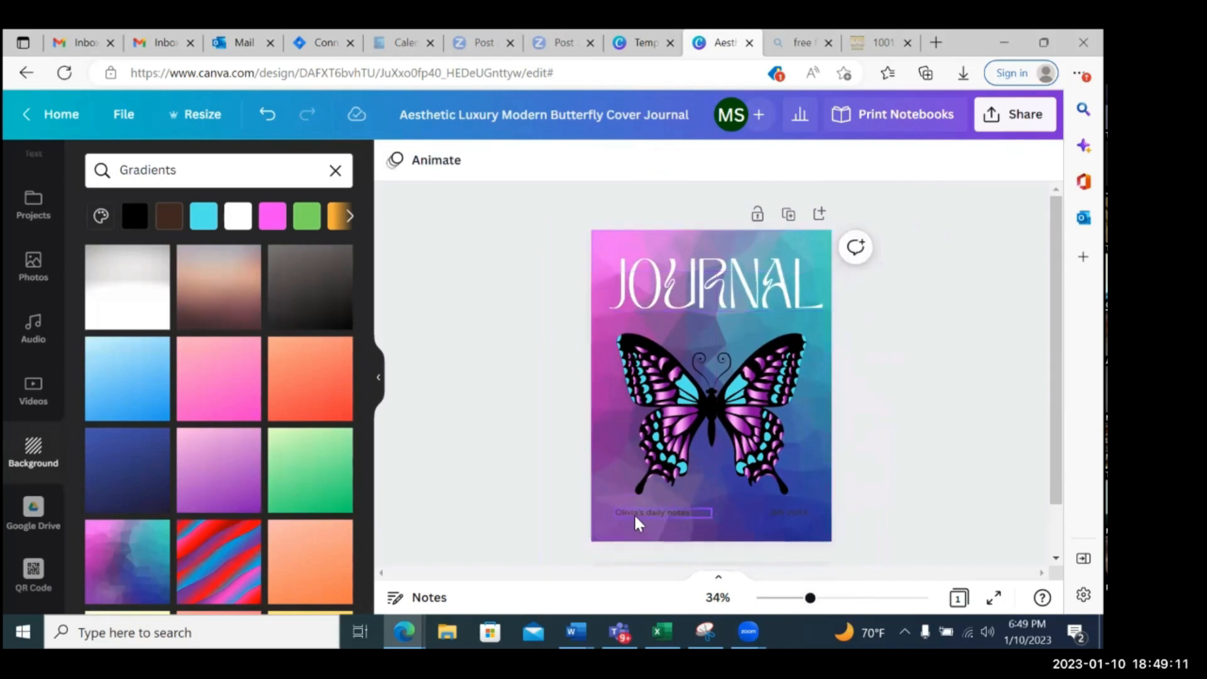
Recolor the daily notes line and the JAN 20XX date at the bottom of the cover white
left_click(636, 514)
left_click(656, 160)
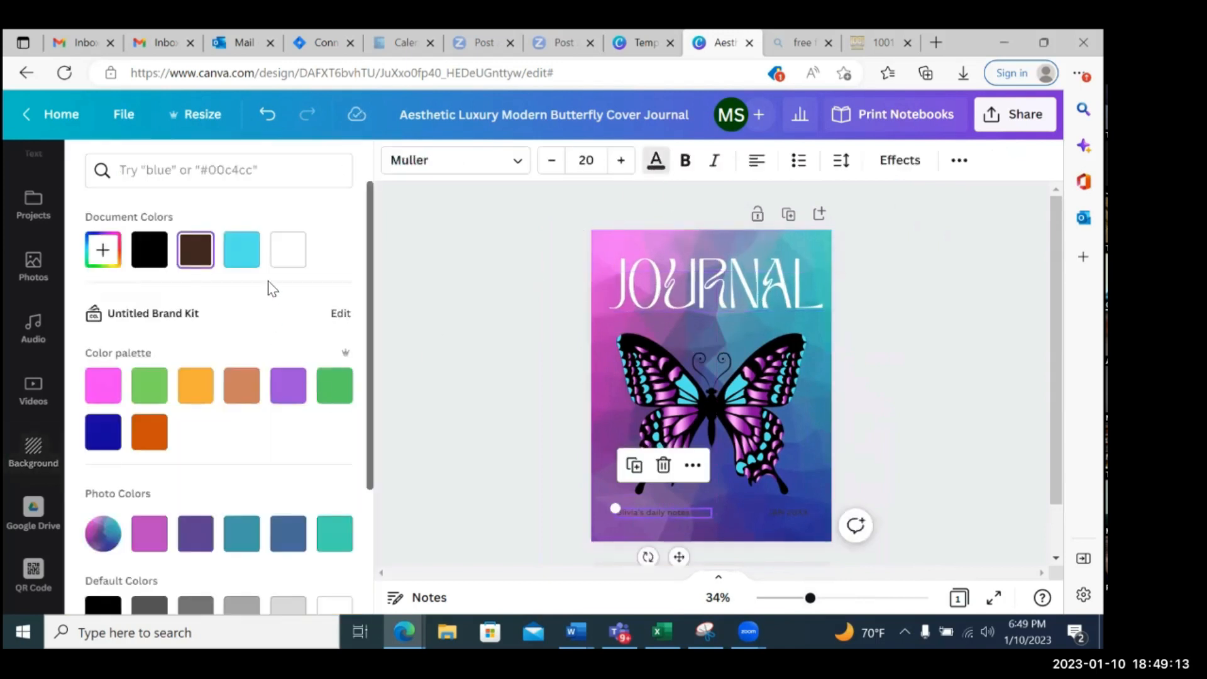
left_click(287, 251)
left_click(785, 509)
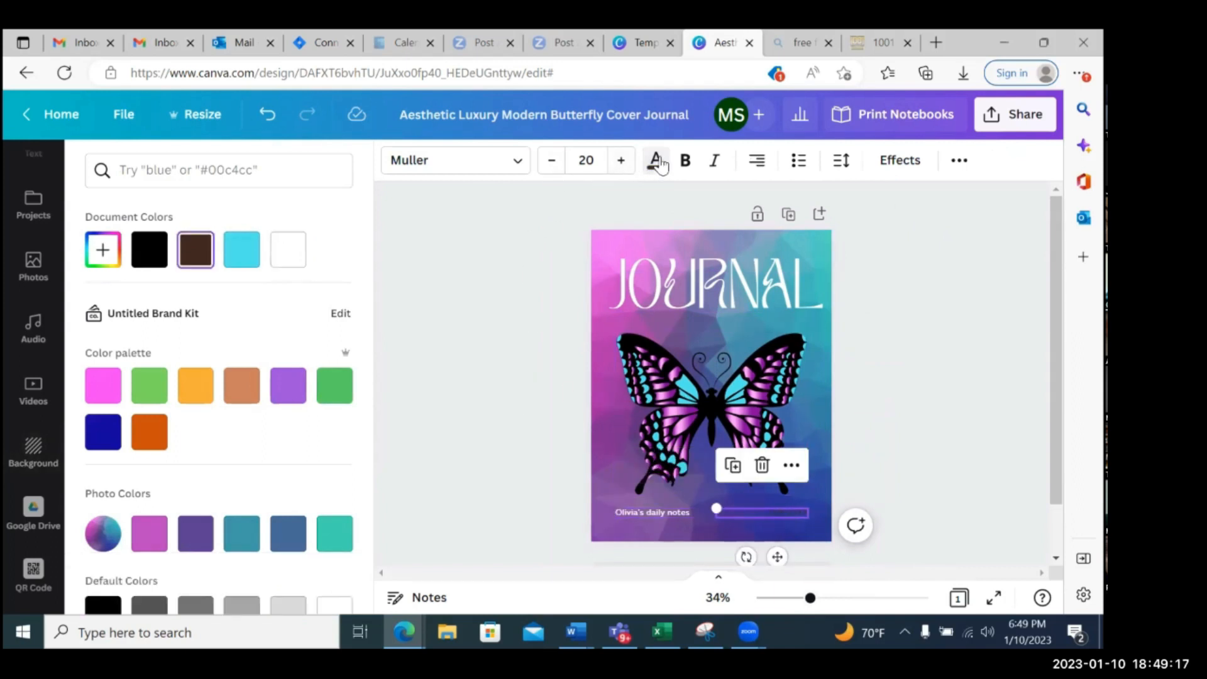
left_click(290, 252)
left_click(864, 446)
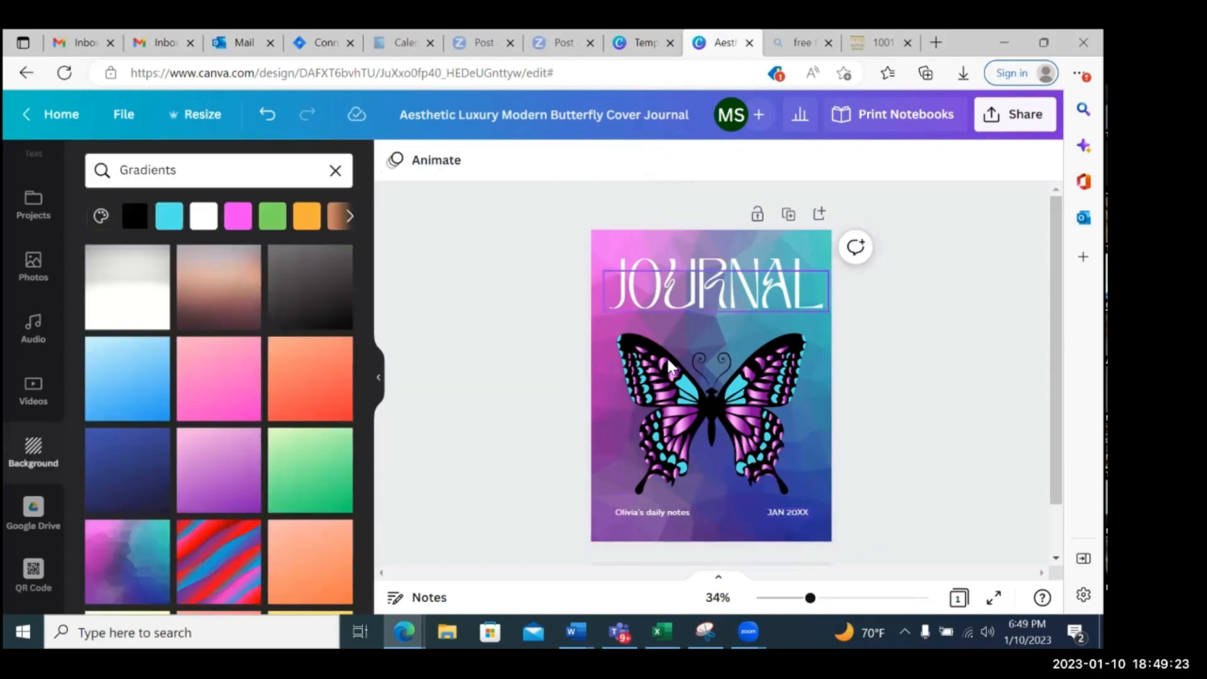
Add a blank second page after the cover and clear the Gradients filter from the backgrounds
scroll(713, 521, "down", 1)
left_click(715, 521)
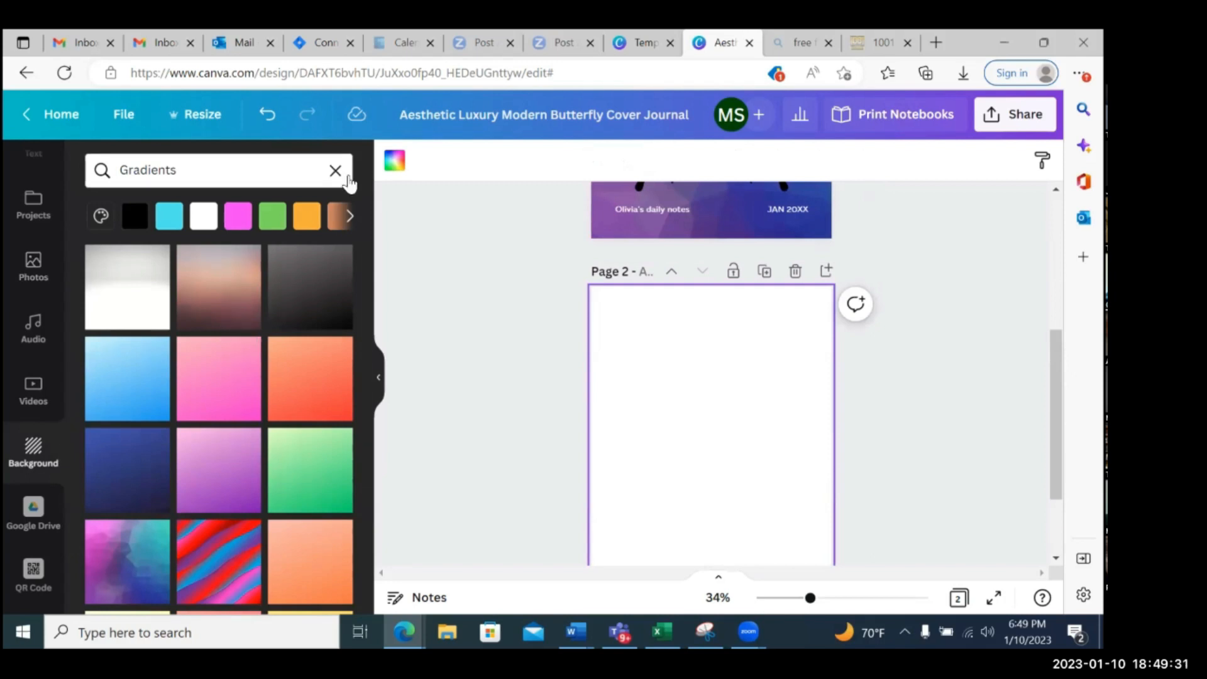
left_click(335, 170)
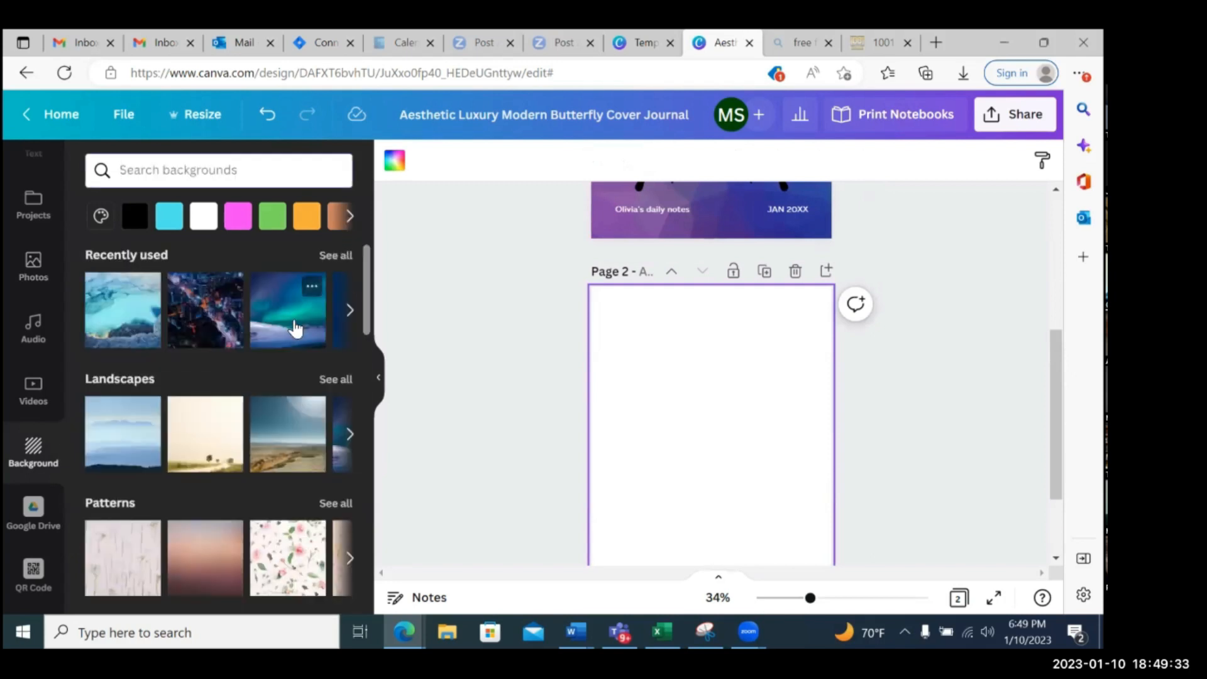
left_click(263, 174)
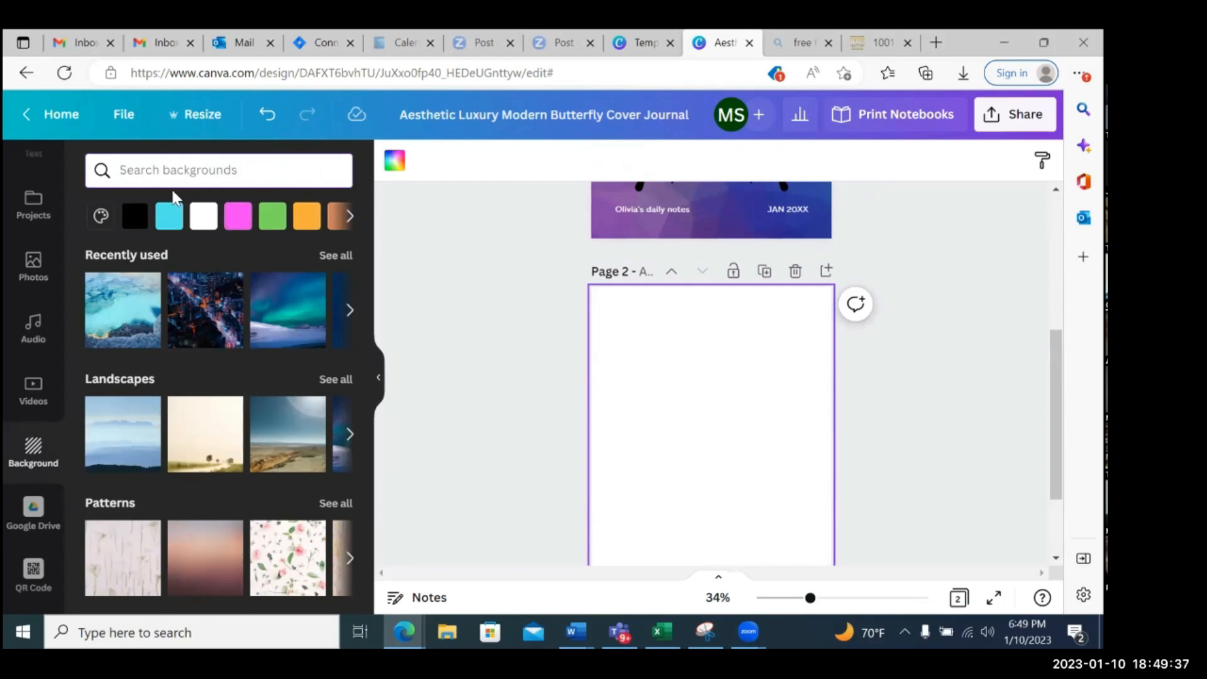
scroll(32, 226, "up", 3)
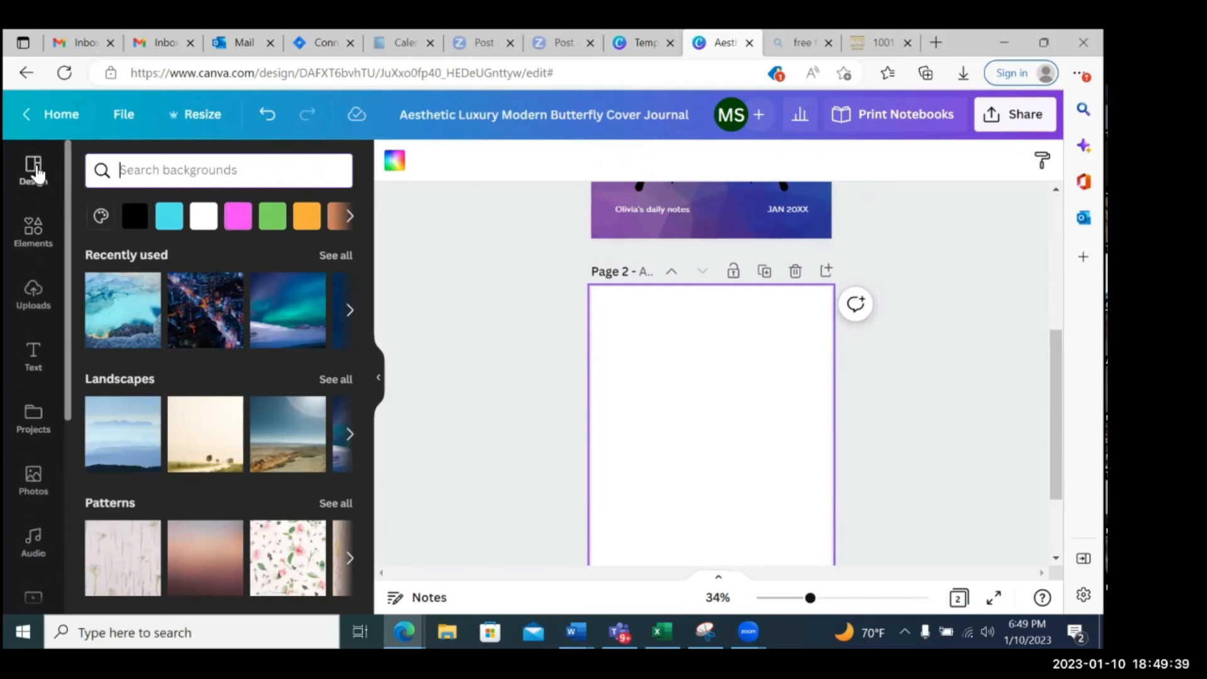
Search the templates for journal pages and apply the floral "I'm Pregnant" template to page 2
left_click(33, 168)
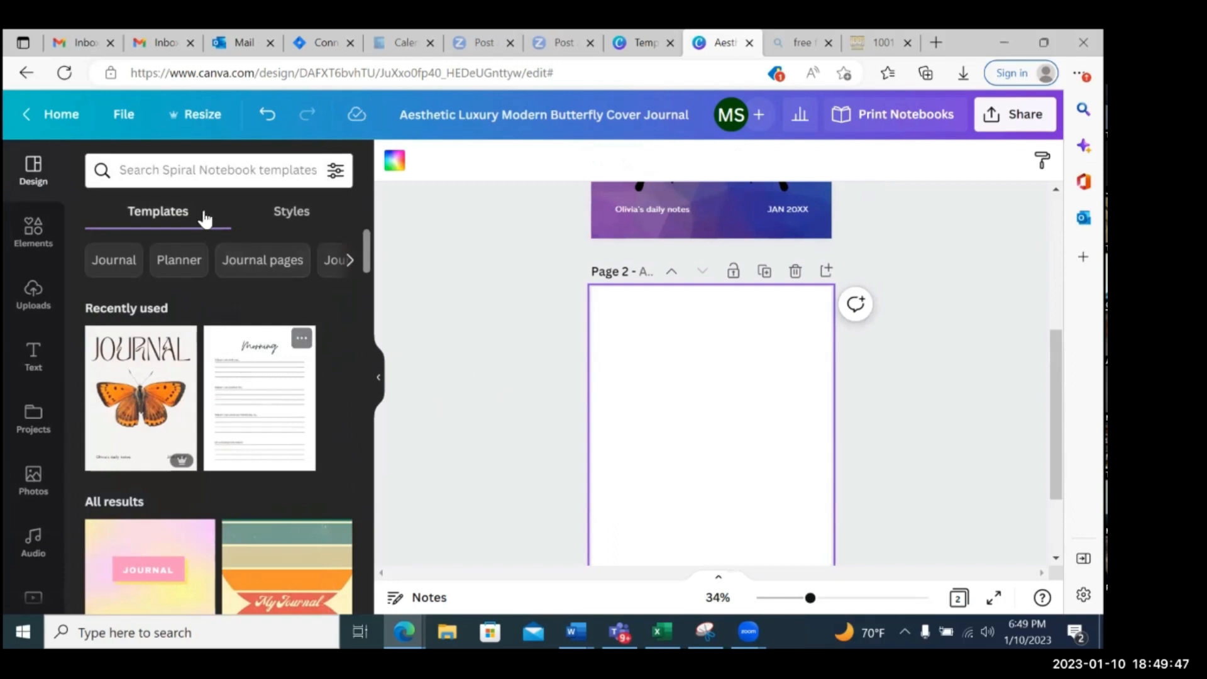
left_click(222, 176)
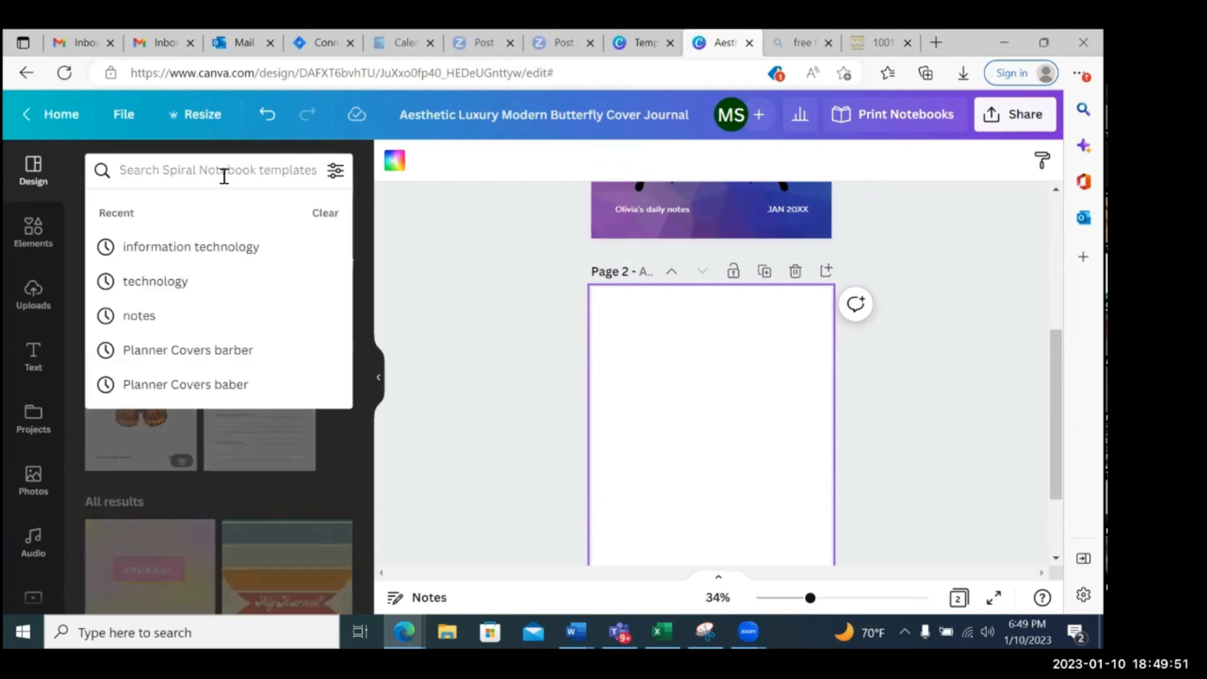
type("journal")
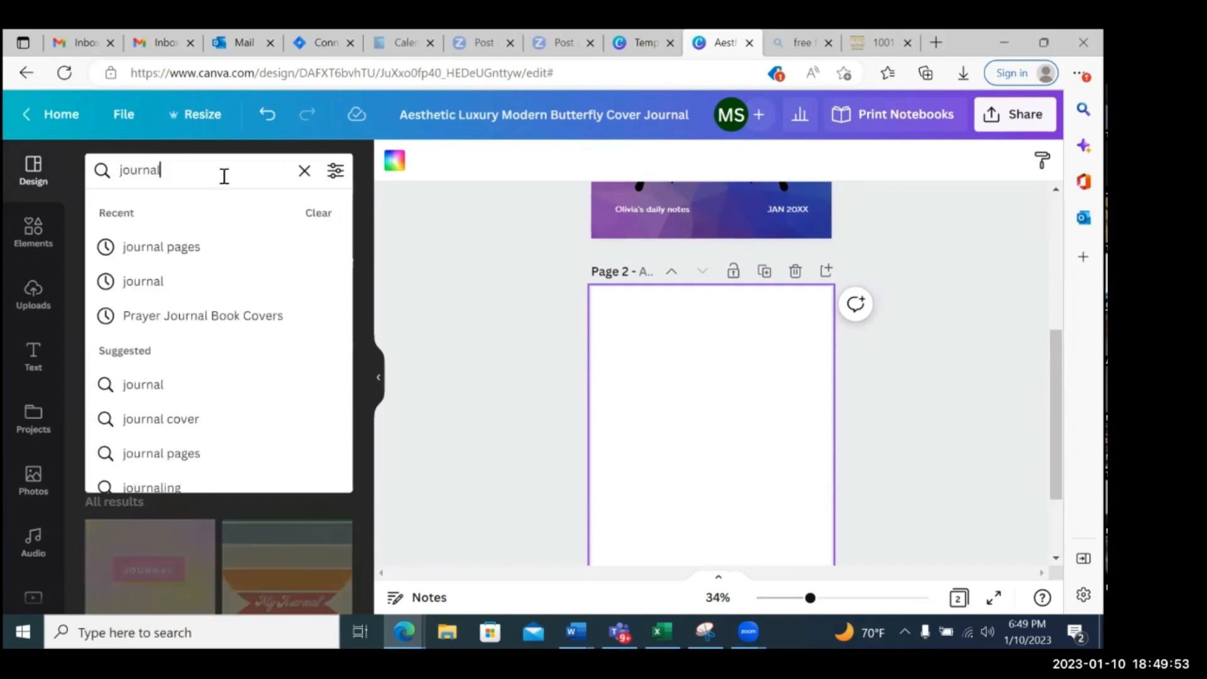
left_click(201, 258)
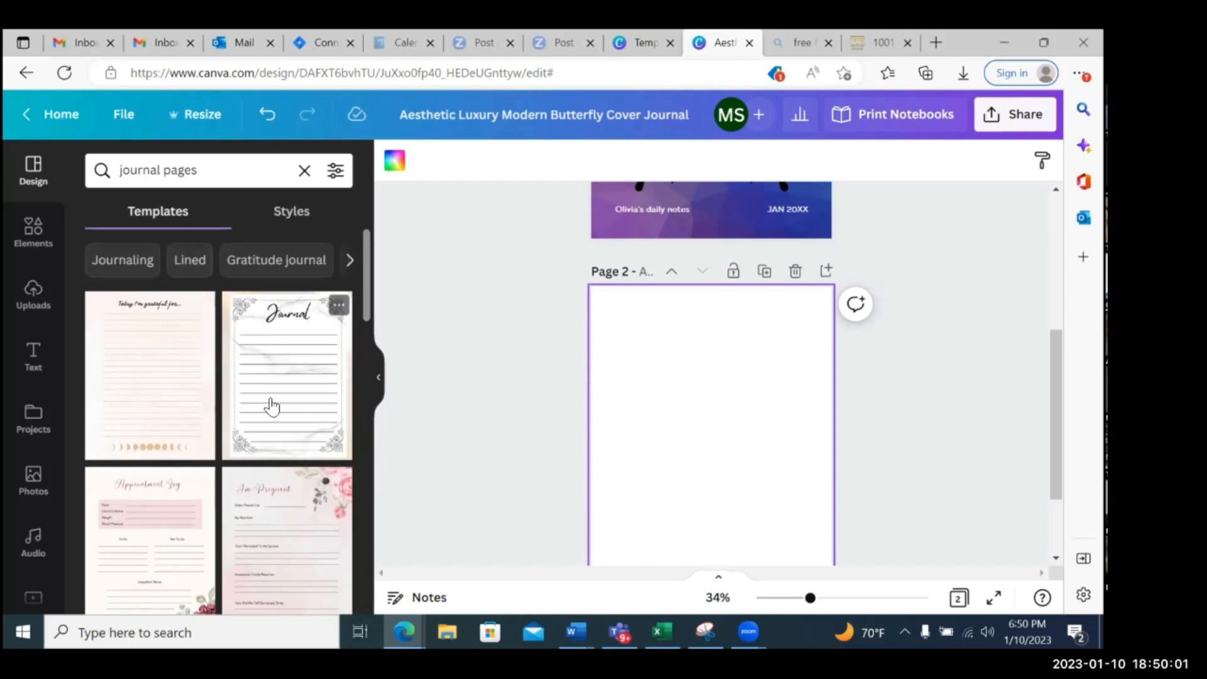
scroll(272, 407, "down", 1)
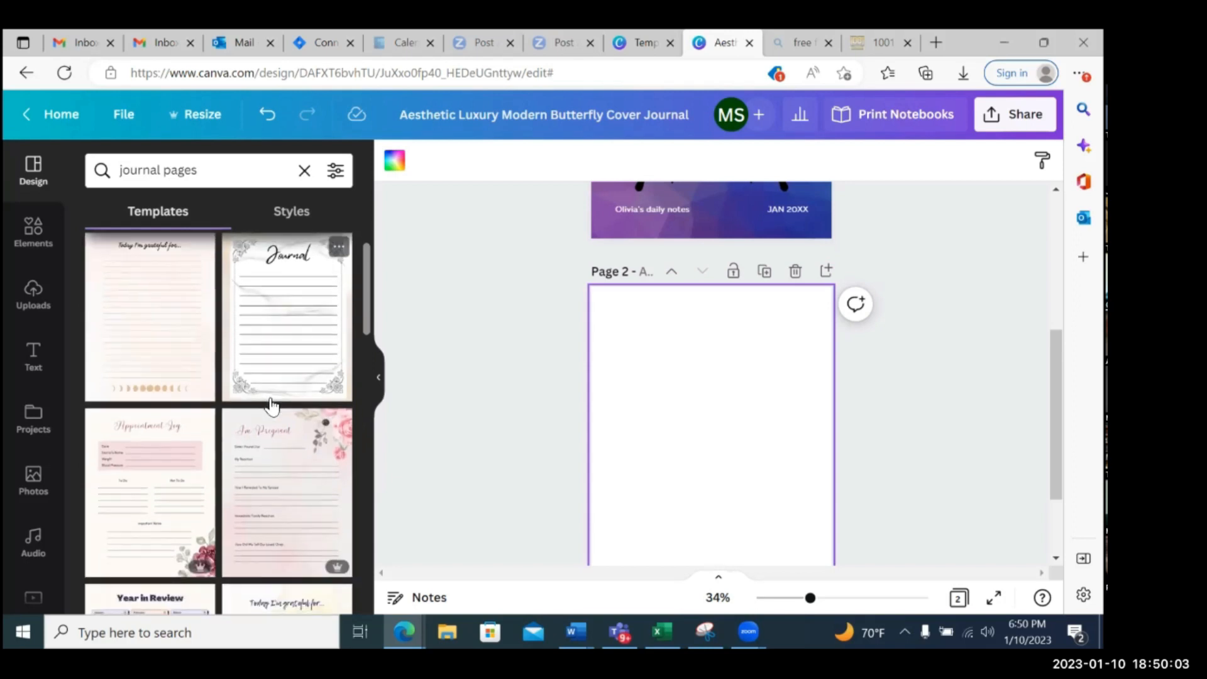
left_click(275, 447)
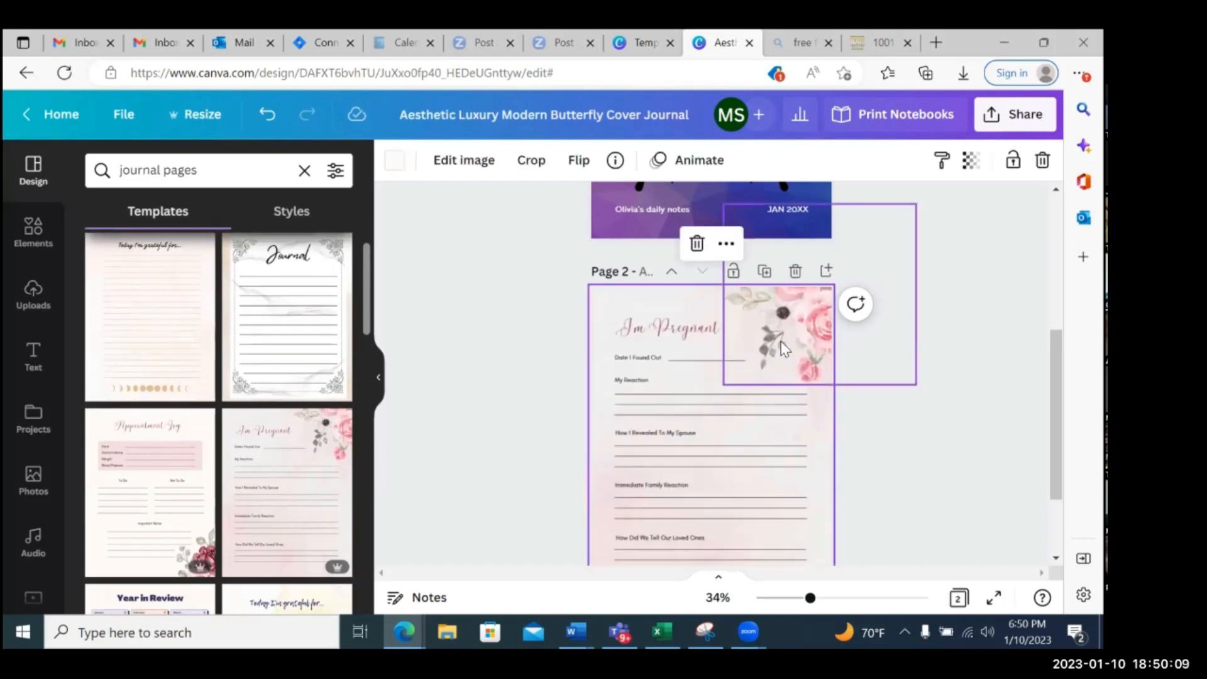
Examine page 2's prompts and writing lines at 62% and 35% zoom, and browse the other journal page templates
left_click_drag(811, 601, 836, 598)
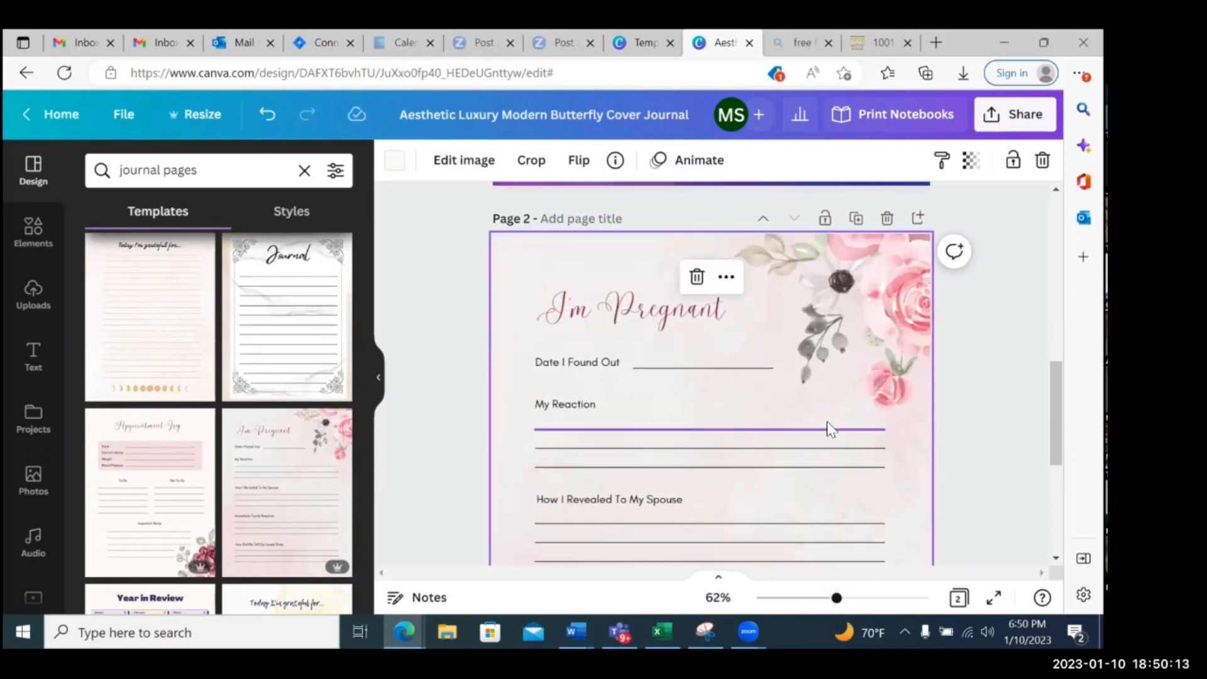
scroll(829, 429, "down", 1)
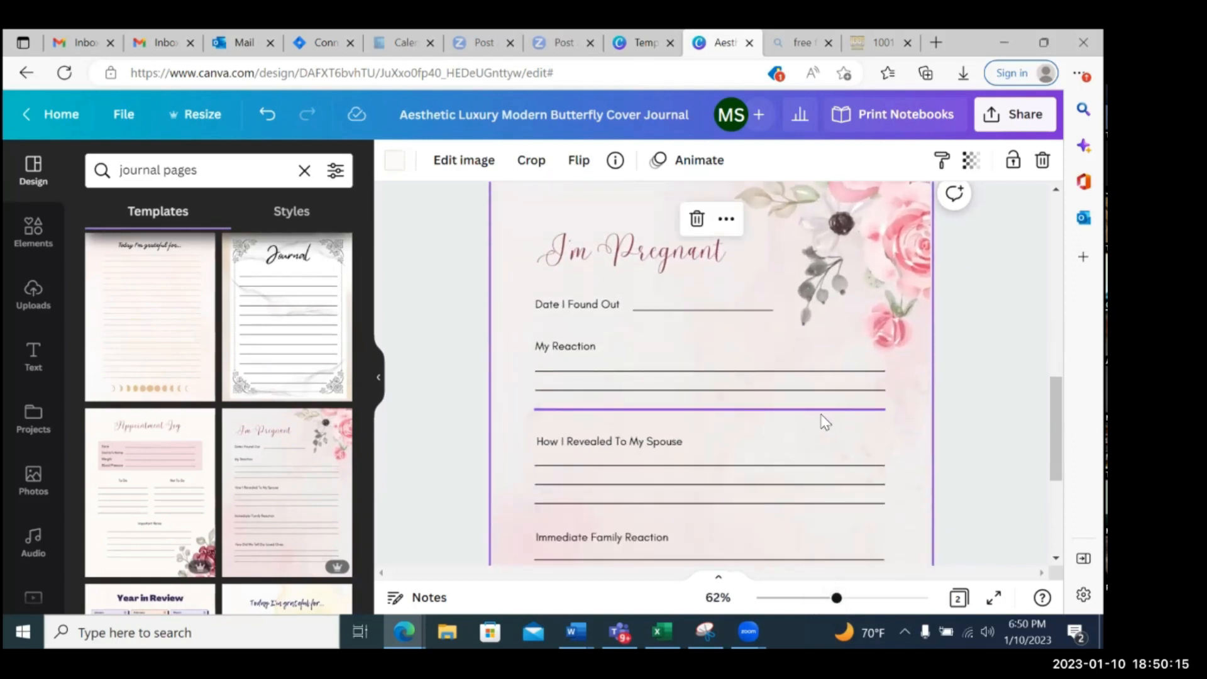
scroll(635, 339, "up", 1)
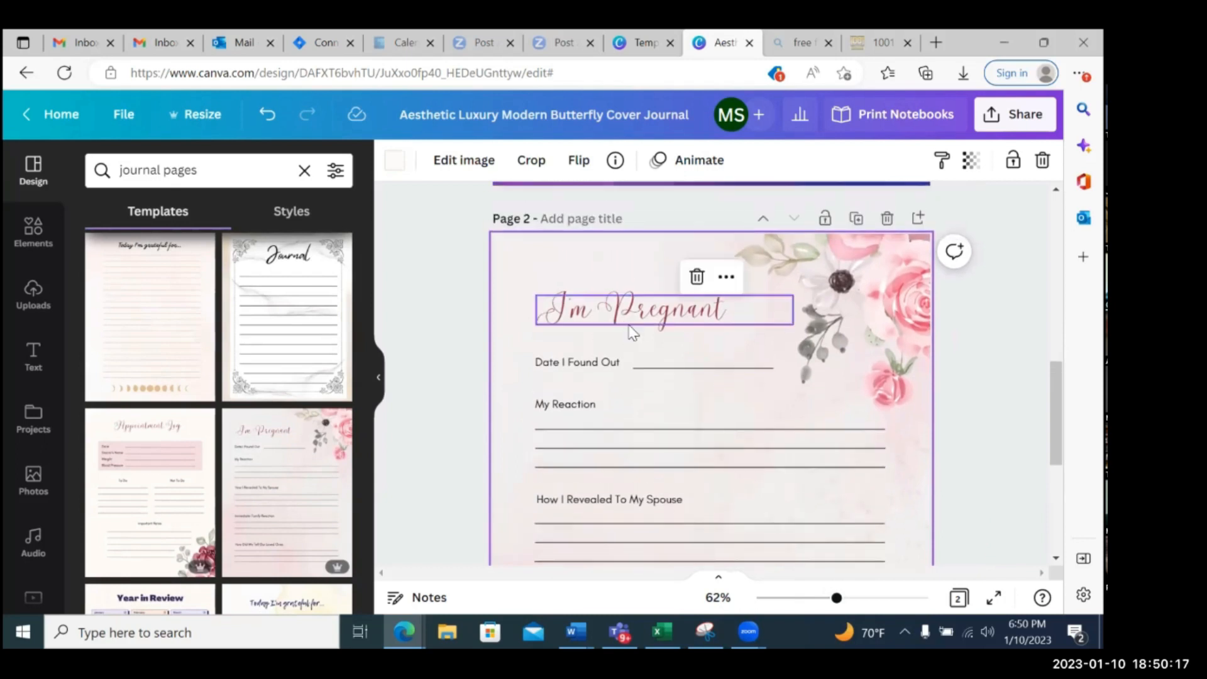
scroll(644, 371, "down", 1)
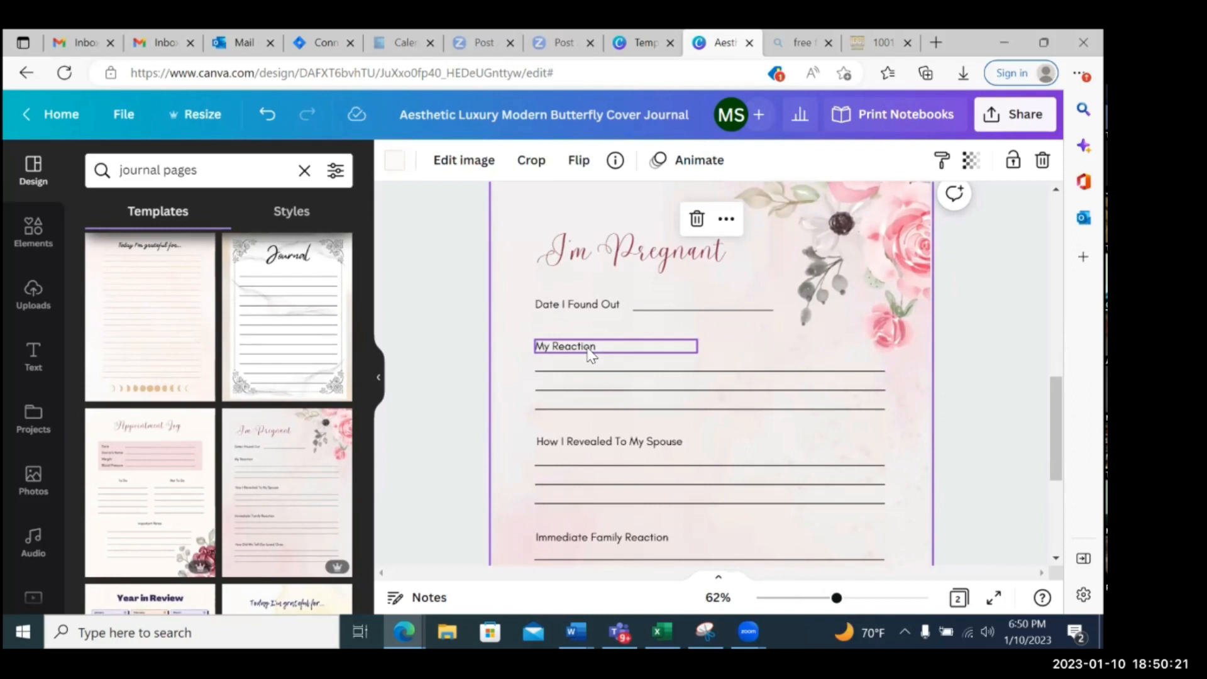
scroll(639, 352, "down", 1)
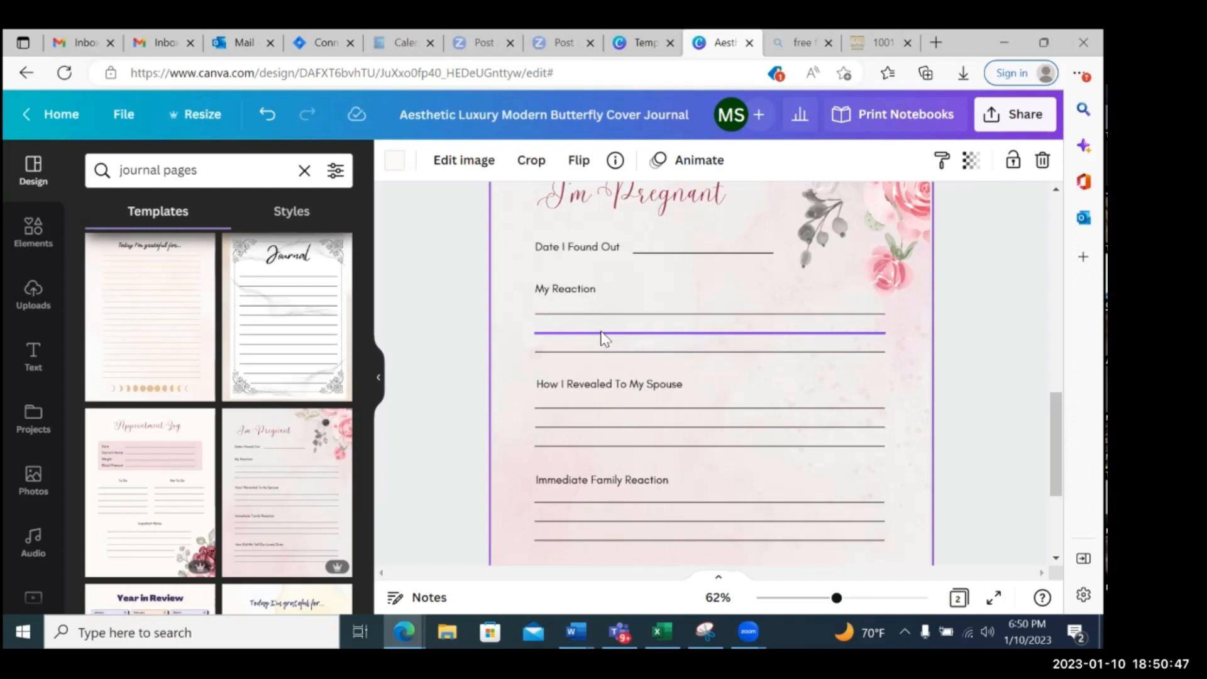
scroll(311, 382, "down", 3)
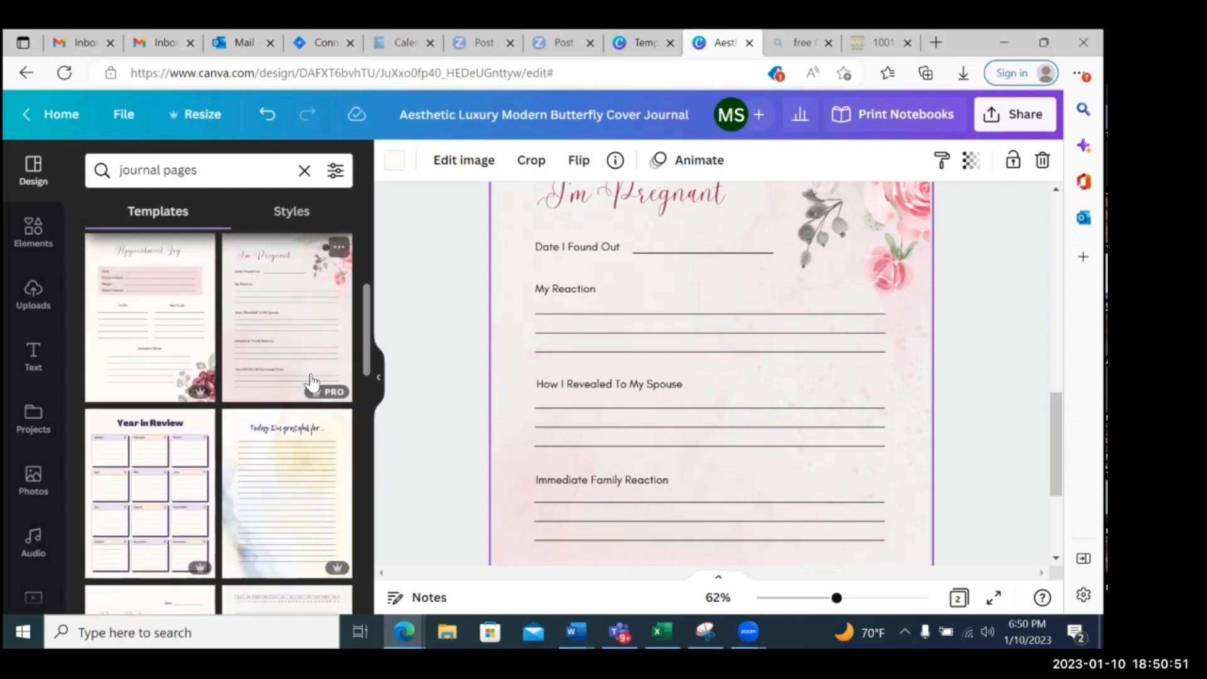
scroll(310, 381, "down", 3)
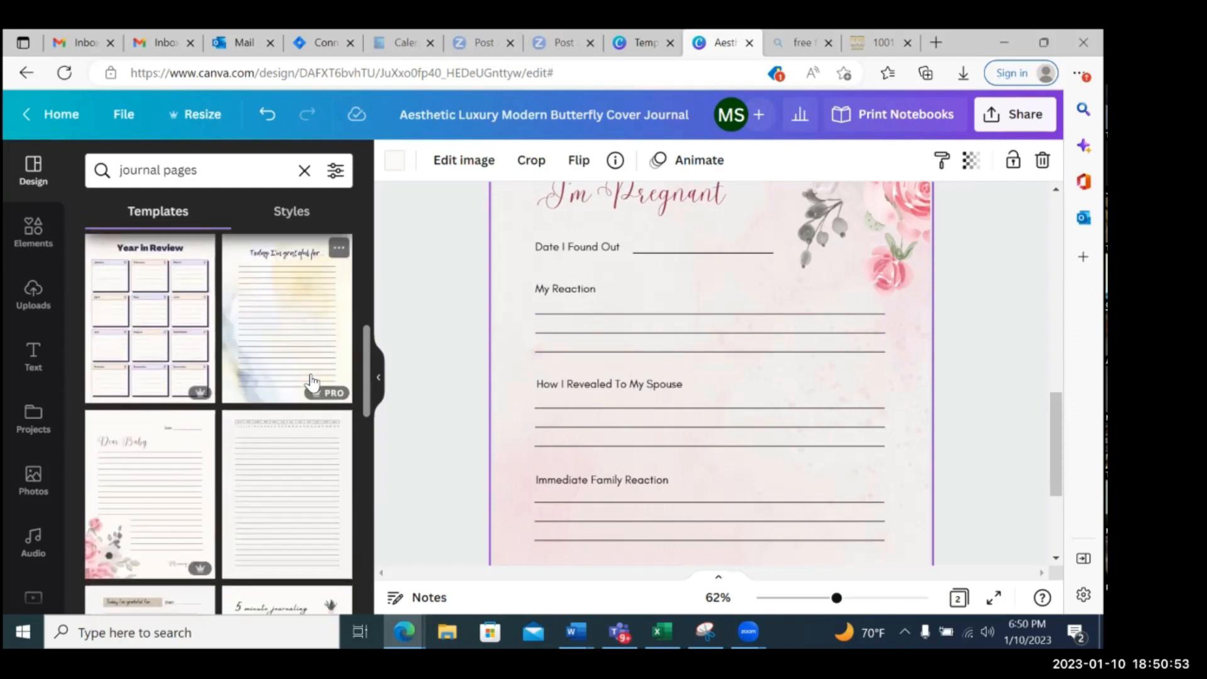
scroll(698, 394, "up", 2)
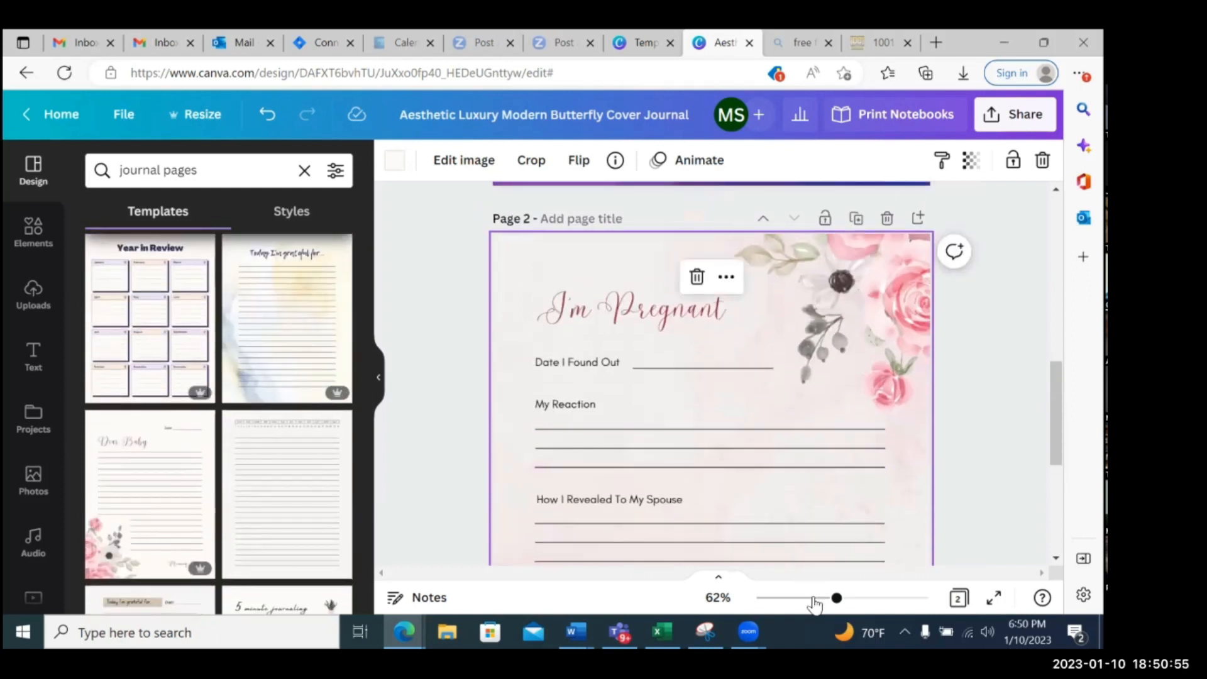
left_click_drag(836, 598, 811, 598)
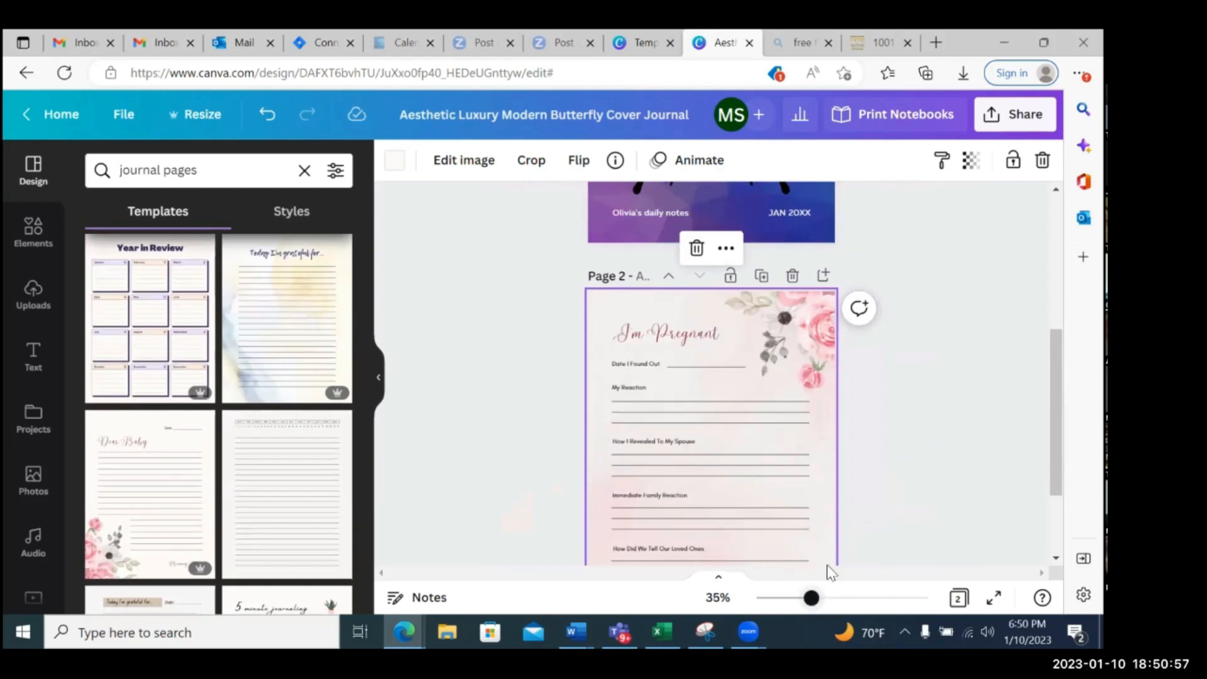
scroll(877, 451, "down", 1)
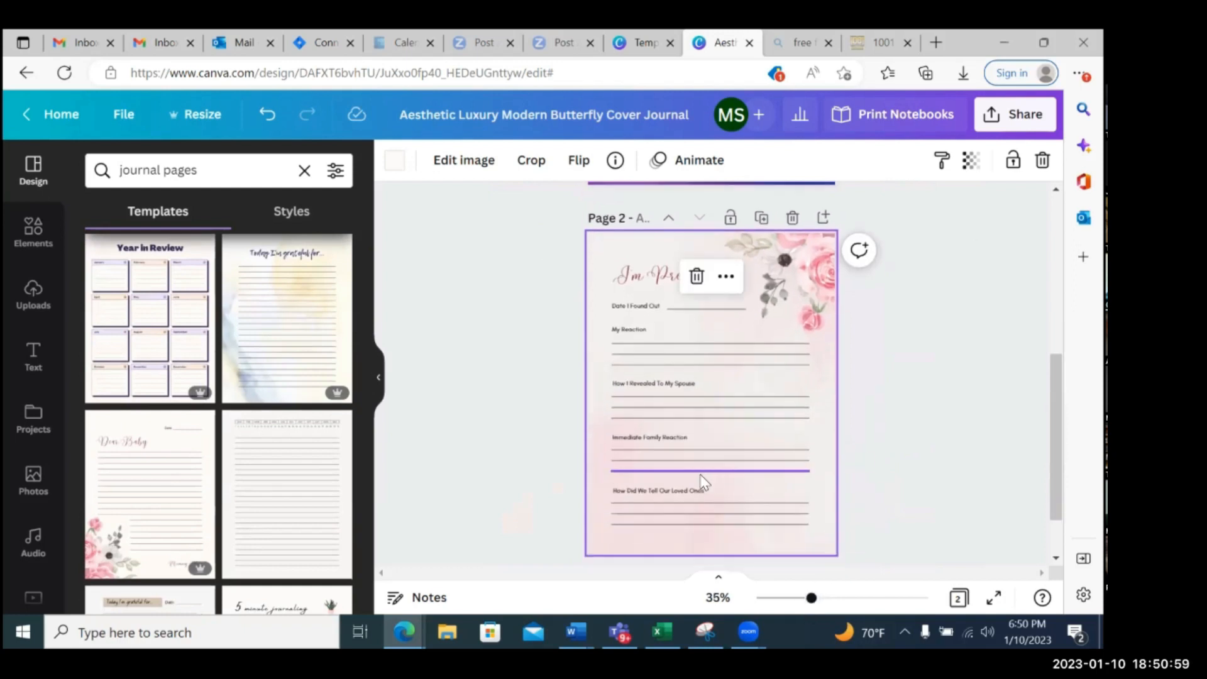
Browse further through the journal page template results and review page 2 below the cover
scroll(308, 422, "down", 3)
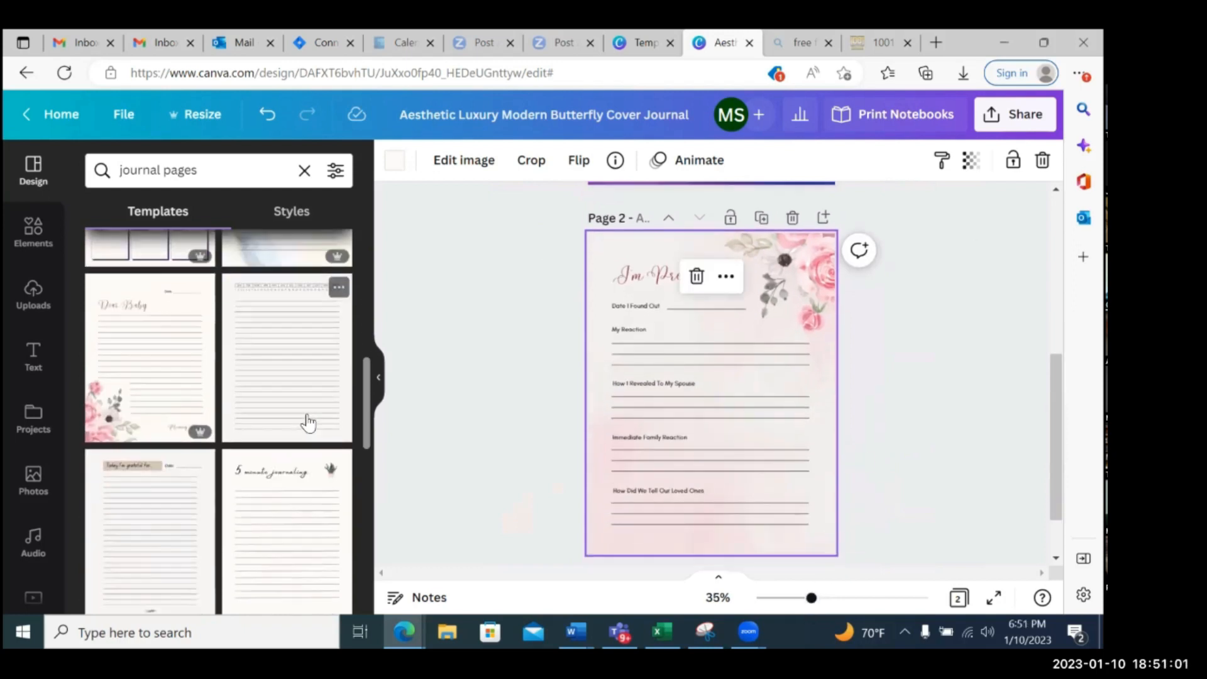
scroll(308, 422, "down", 3)
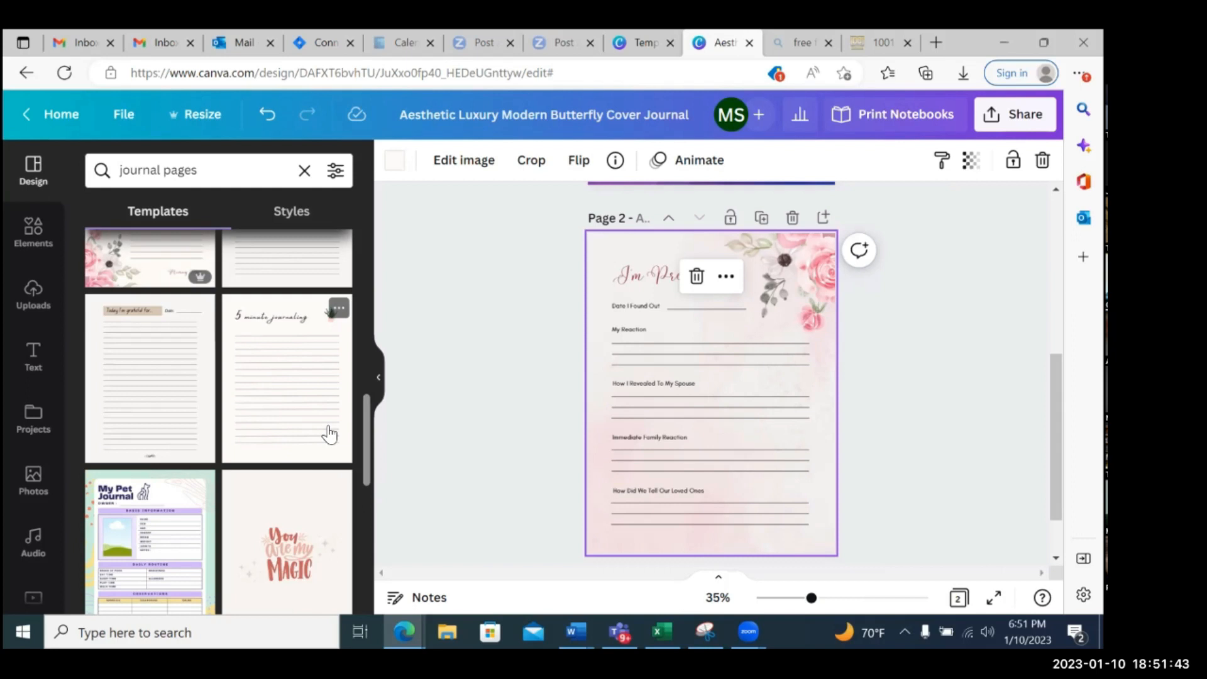
scroll(328, 434, "down", 5)
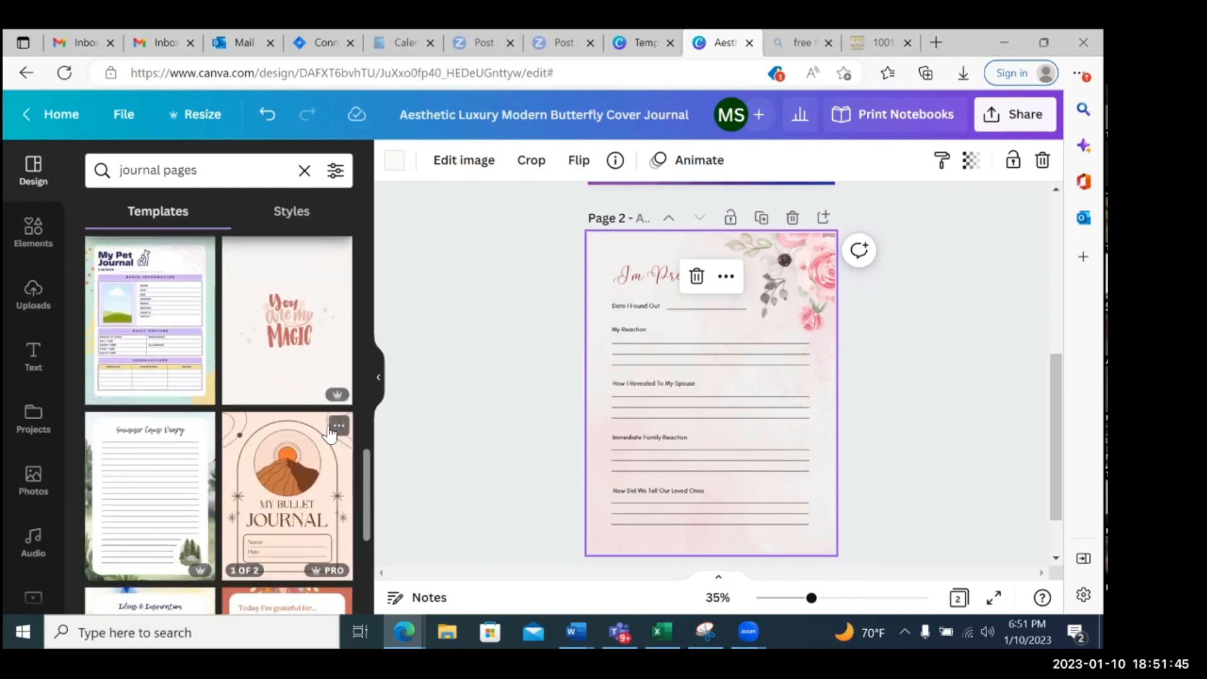
scroll(330, 434, "down", 3)
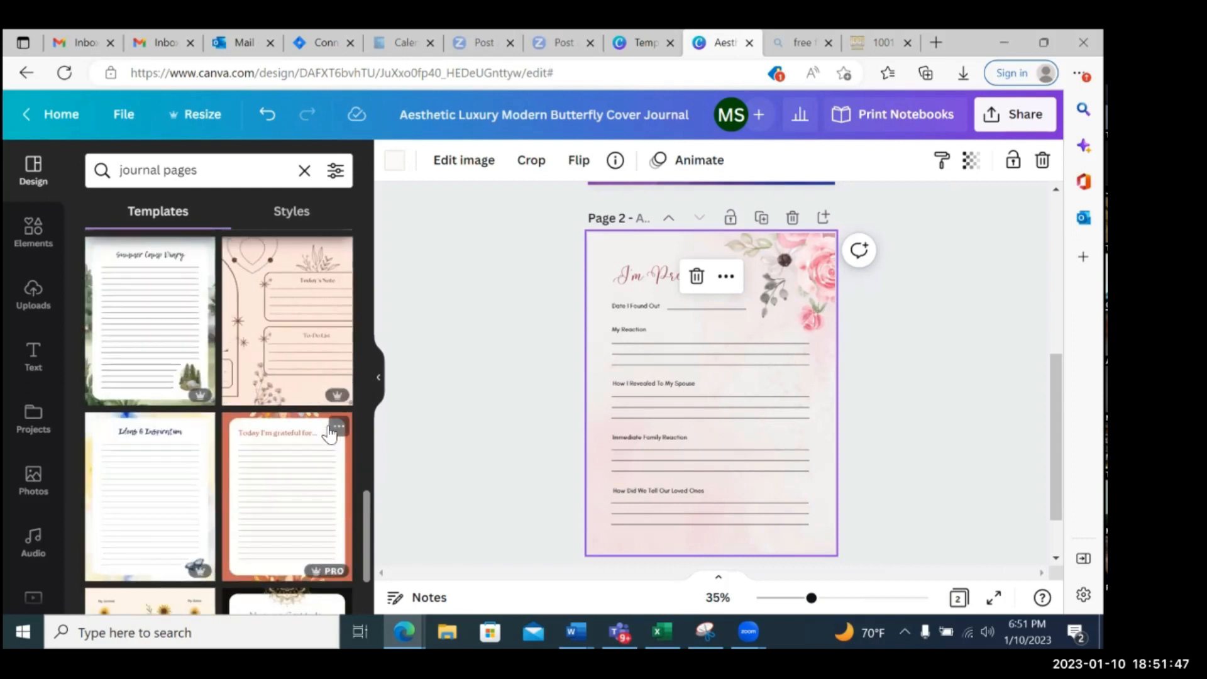
scroll(328, 433, "down", 1)
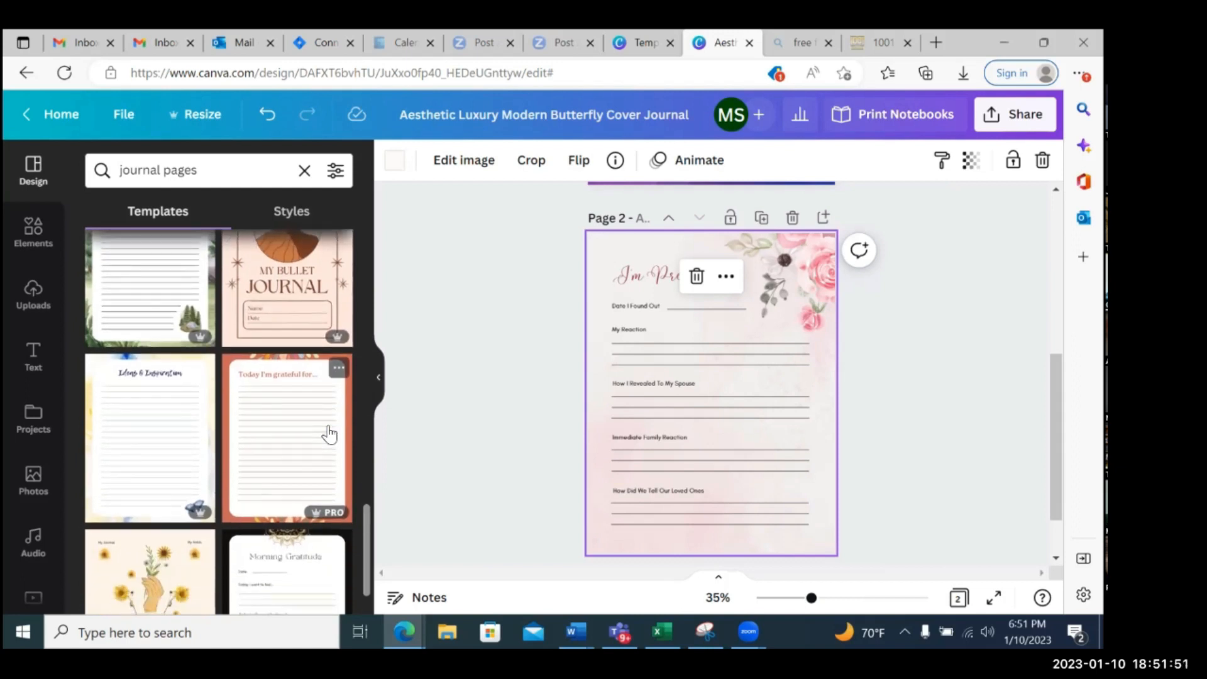
scroll(328, 434, "down", 2)
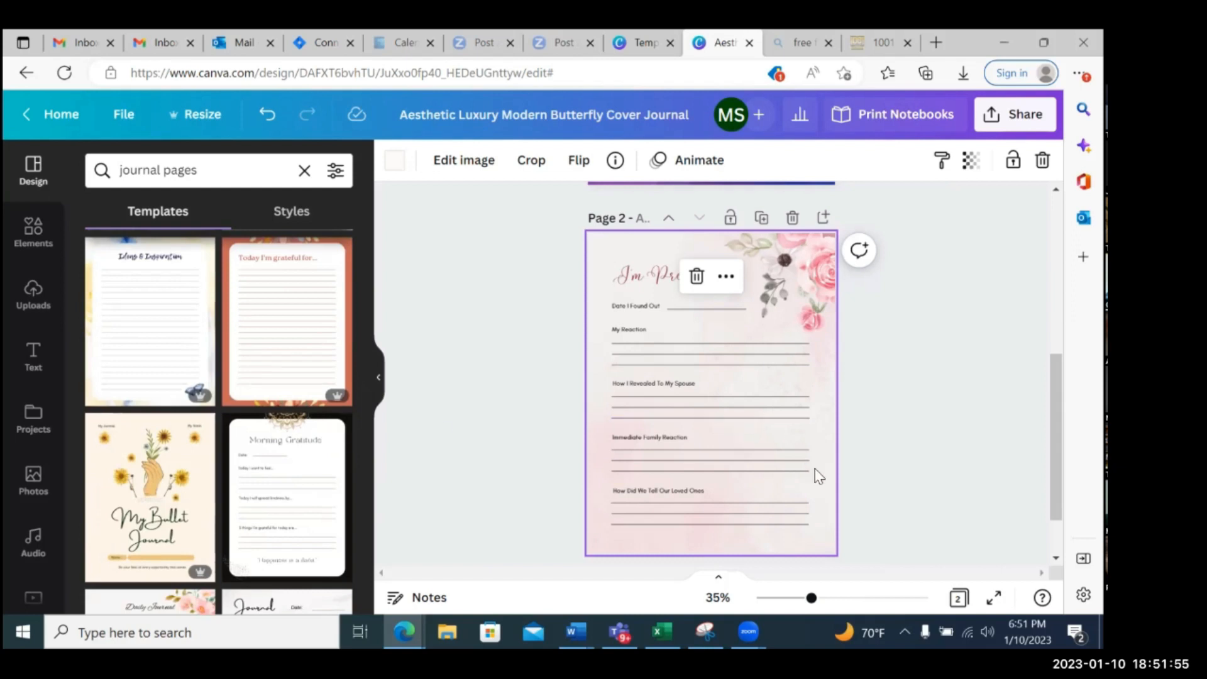
scroll(815, 469, "down", 2)
scroll(814, 469, "up", 2)
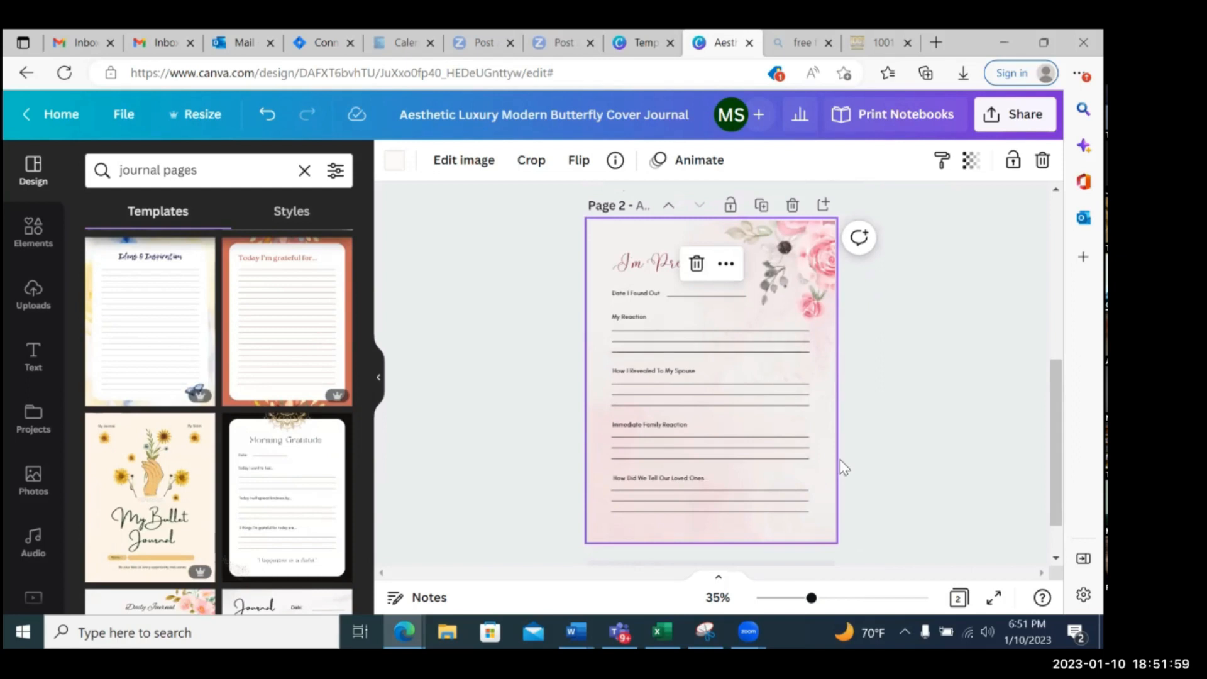
scroll(841, 466, "up", 5)
scroll(845, 467, "down", 3)
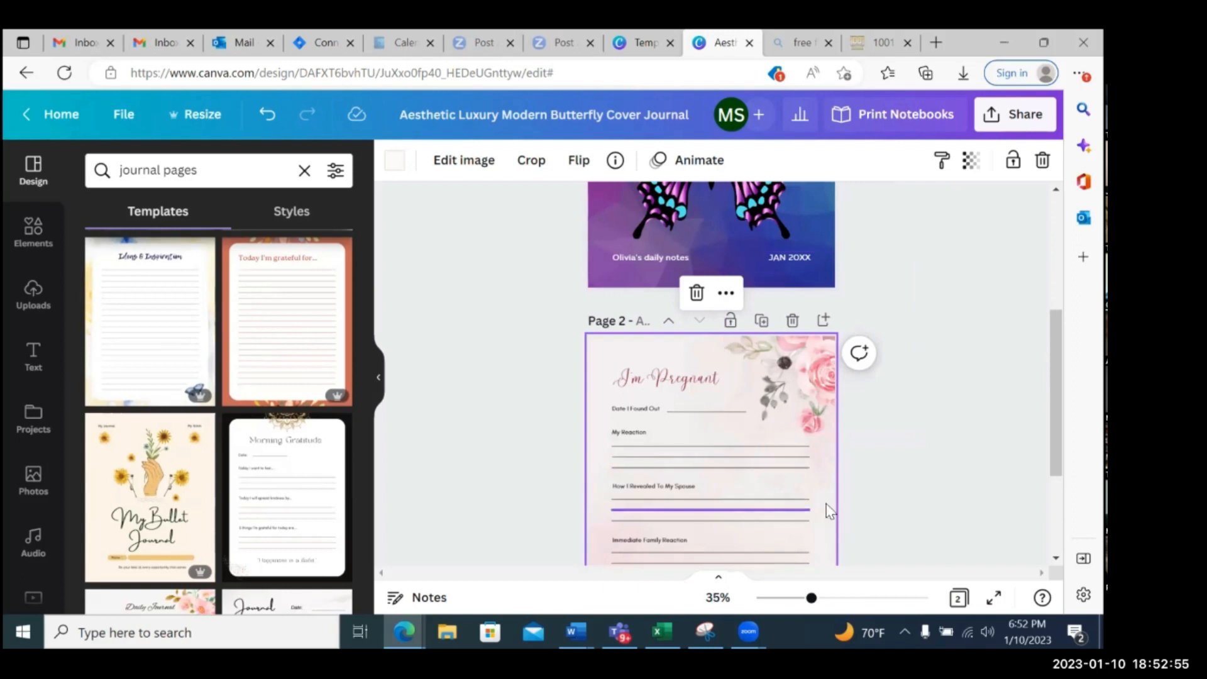
Add a third page after the "I'm Pregnant" page and apply the black-bordered "Morning Gratitude" template to it
scroll(829, 511, "down", 3)
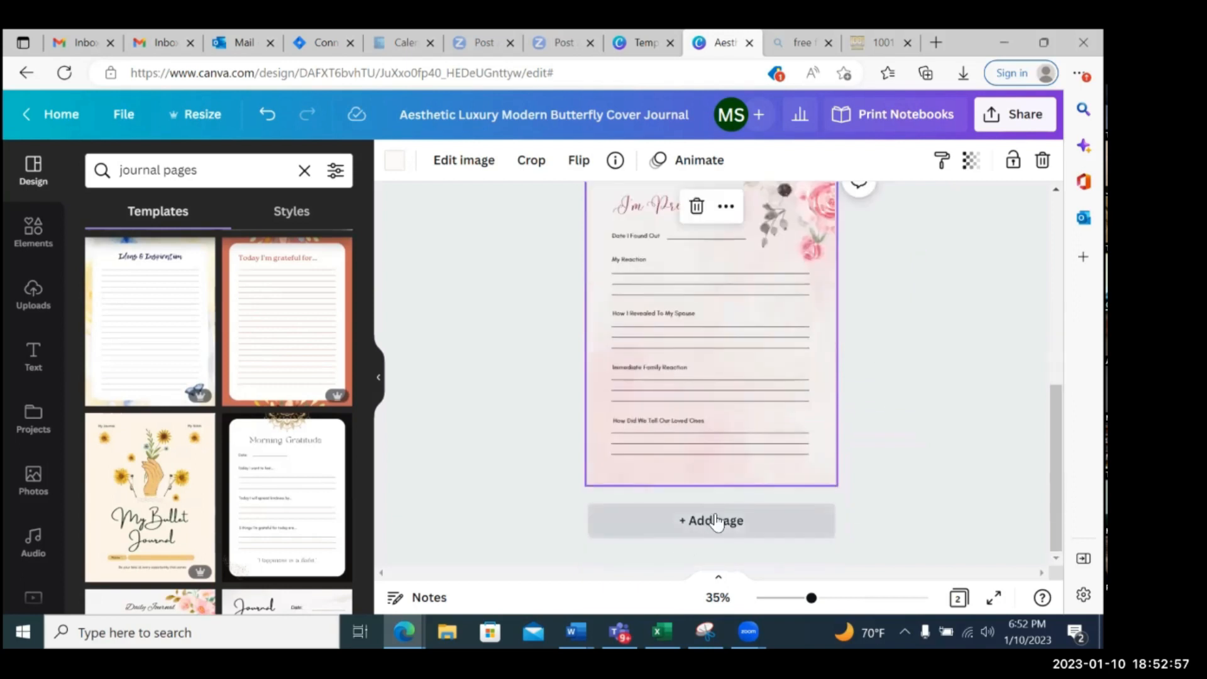
left_click(717, 521)
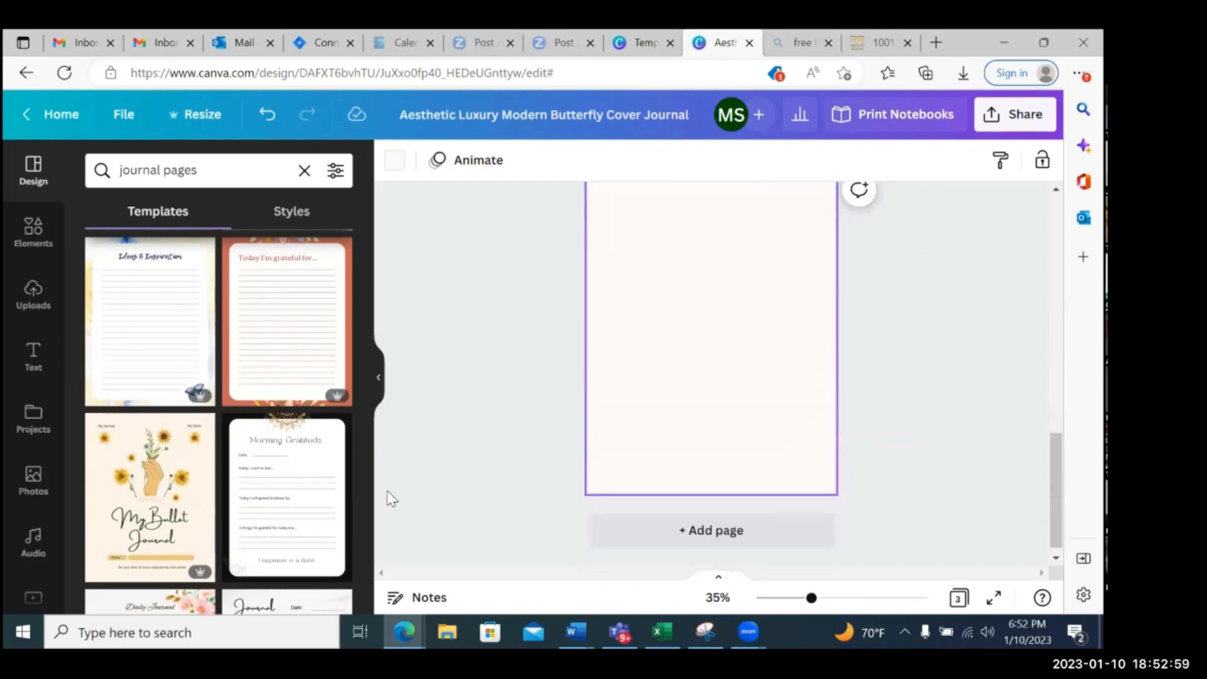
left_click(289, 459)
scroll(770, 458, "up", 2)
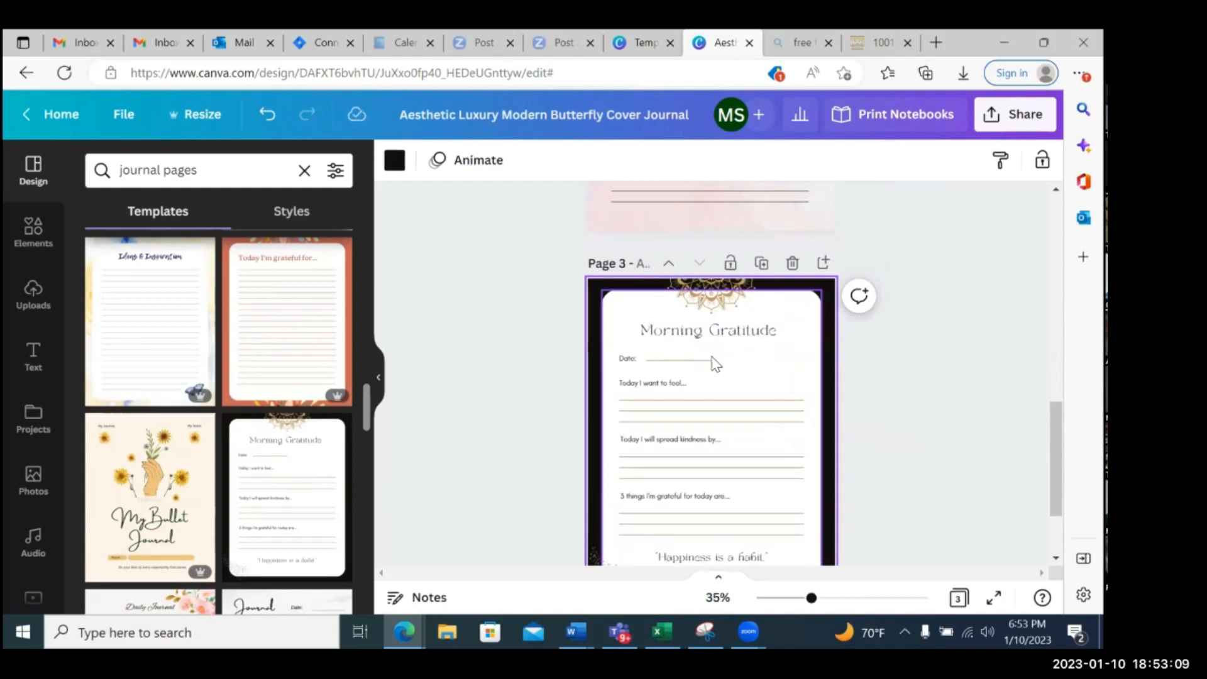
scroll(713, 382, "down", 1)
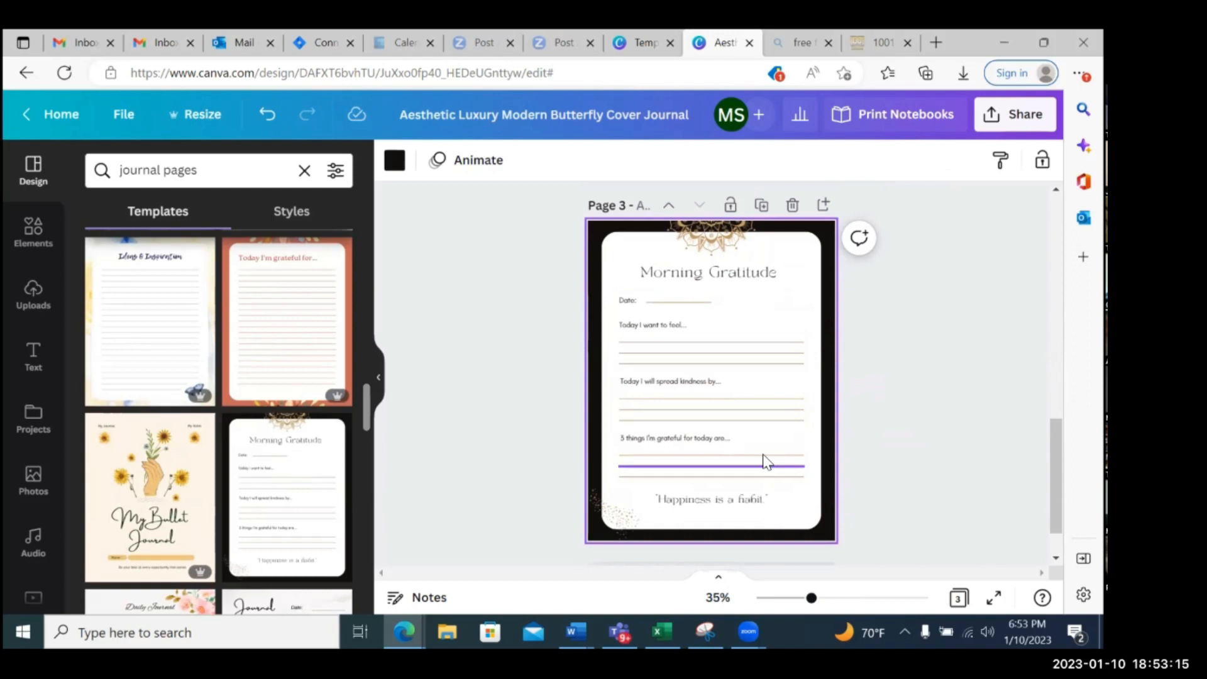
Duplicate the "Morning Gratitude" page as page 4 and check both copies
left_click(762, 207)
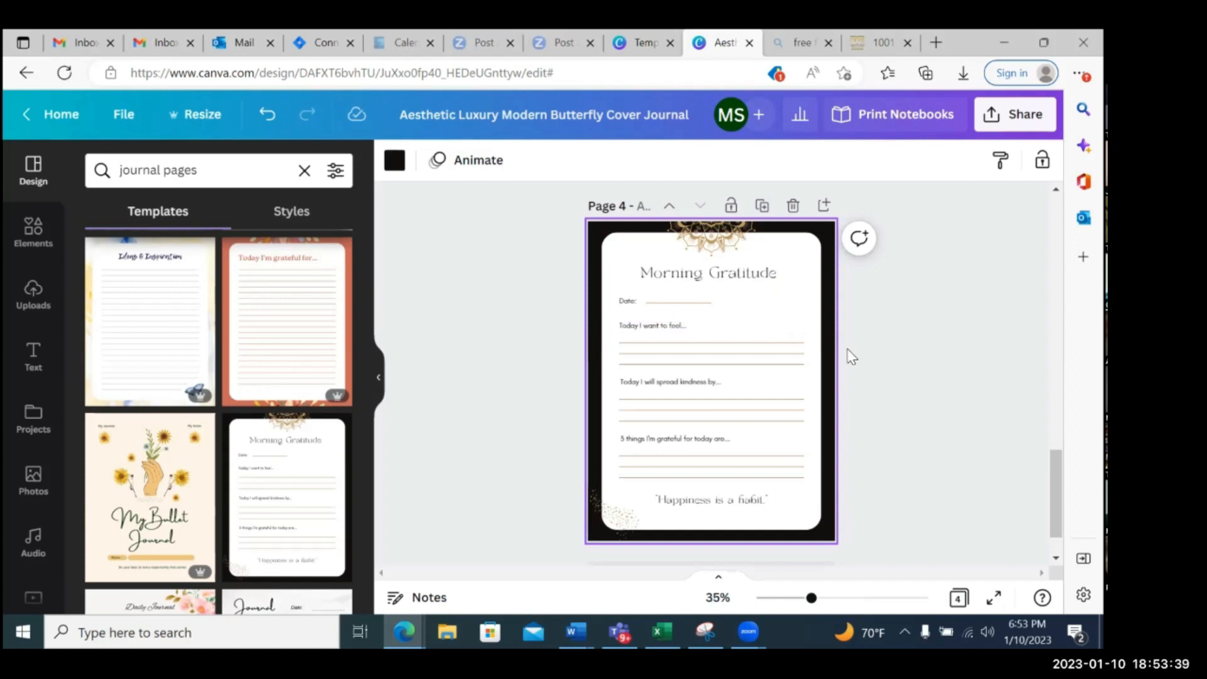
scroll(848, 352, "up", 4)
scroll(845, 358, "up", 4)
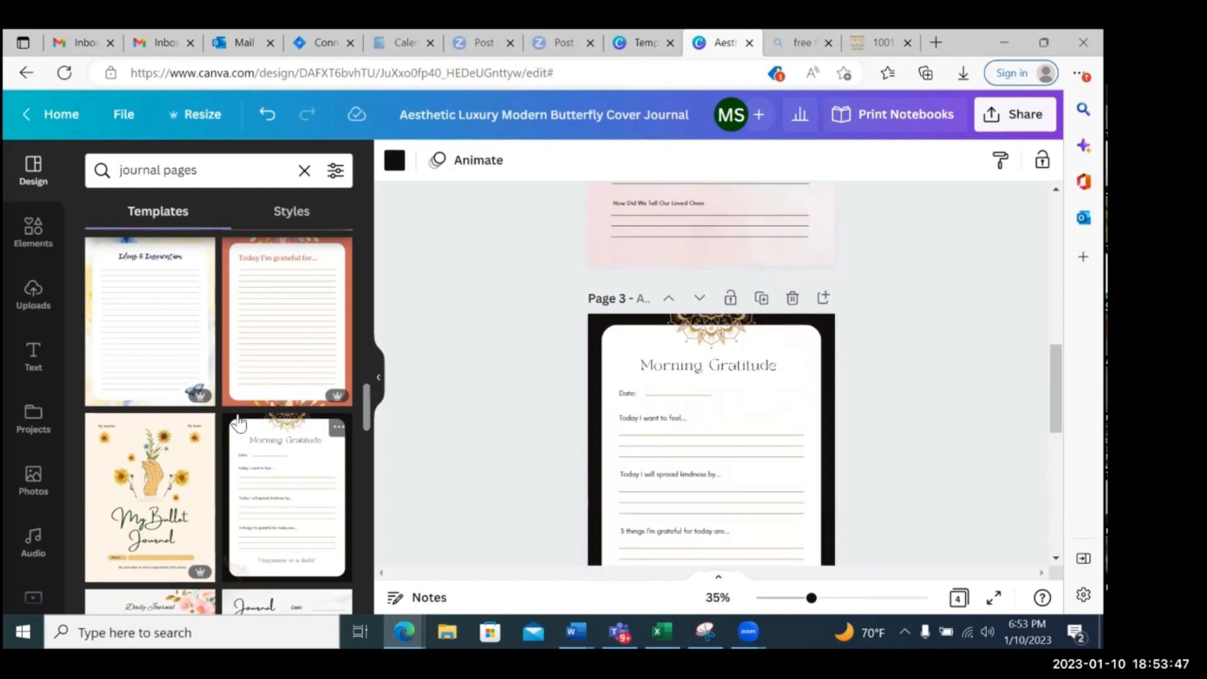
Add a fifth page at the end and apply the unlined marble "Journal" template with the date line
scroll(295, 416, "down", 3)
scroll(295, 417, "down", 3)
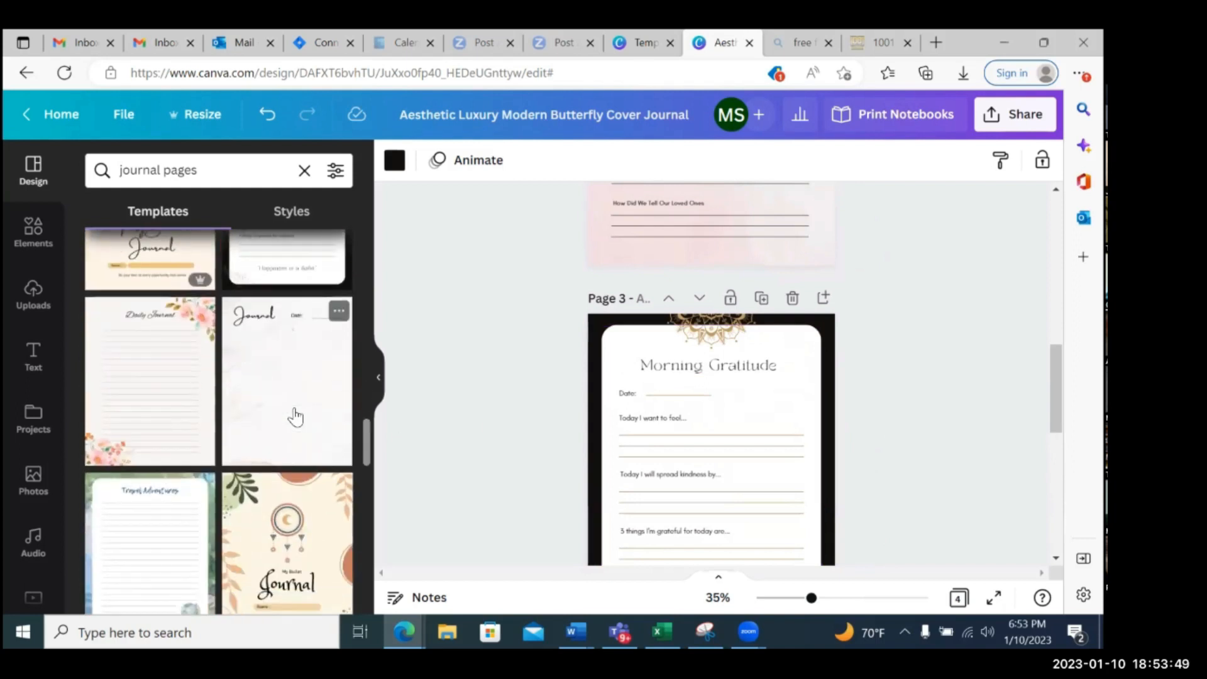
left_click(738, 418)
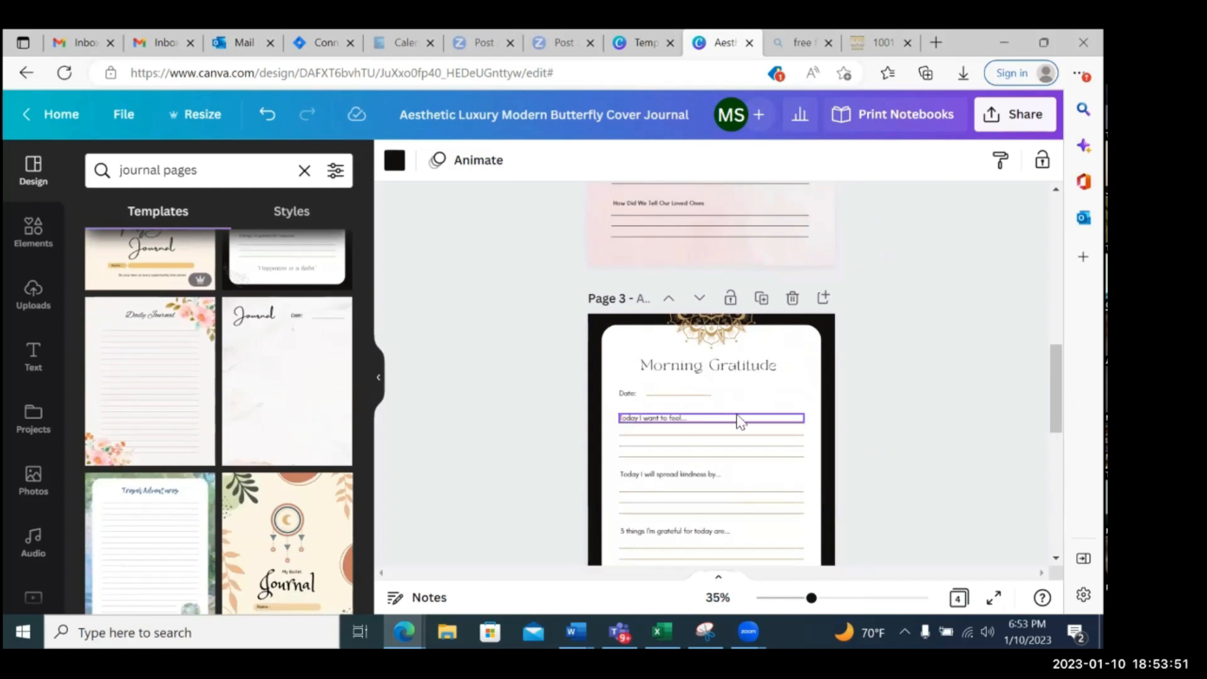
scroll(738, 420, "down", 3)
scroll(738, 420, "down", 3)
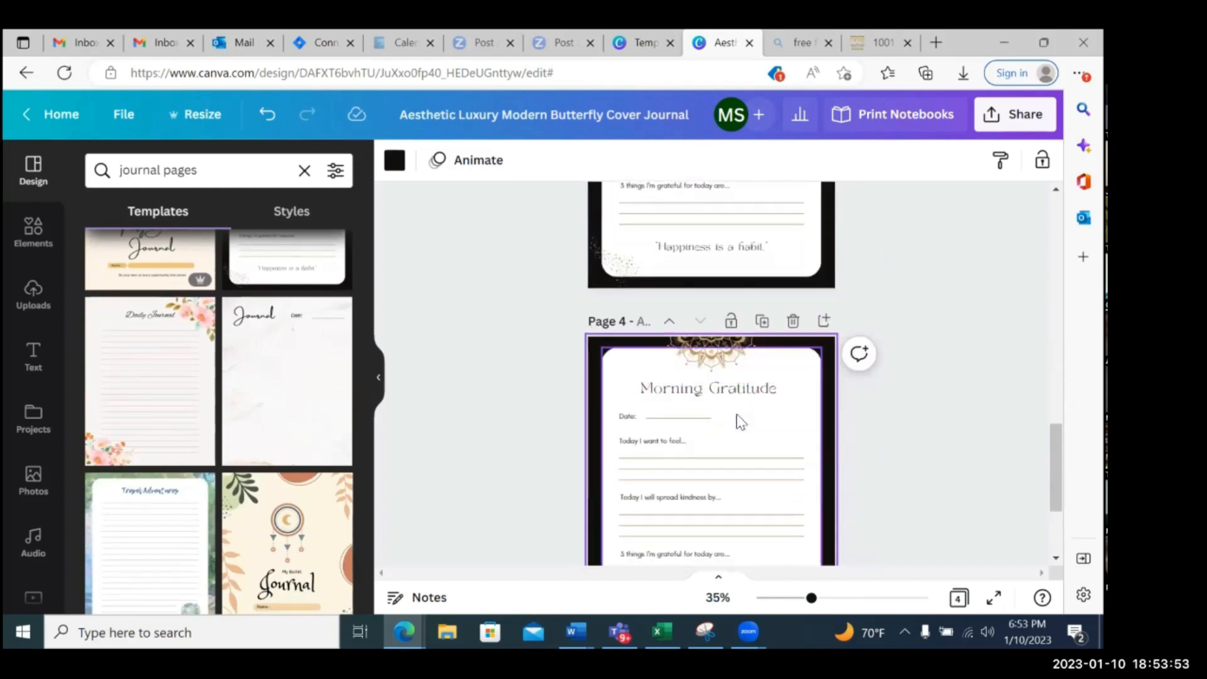
scroll(823, 505, "down", 5)
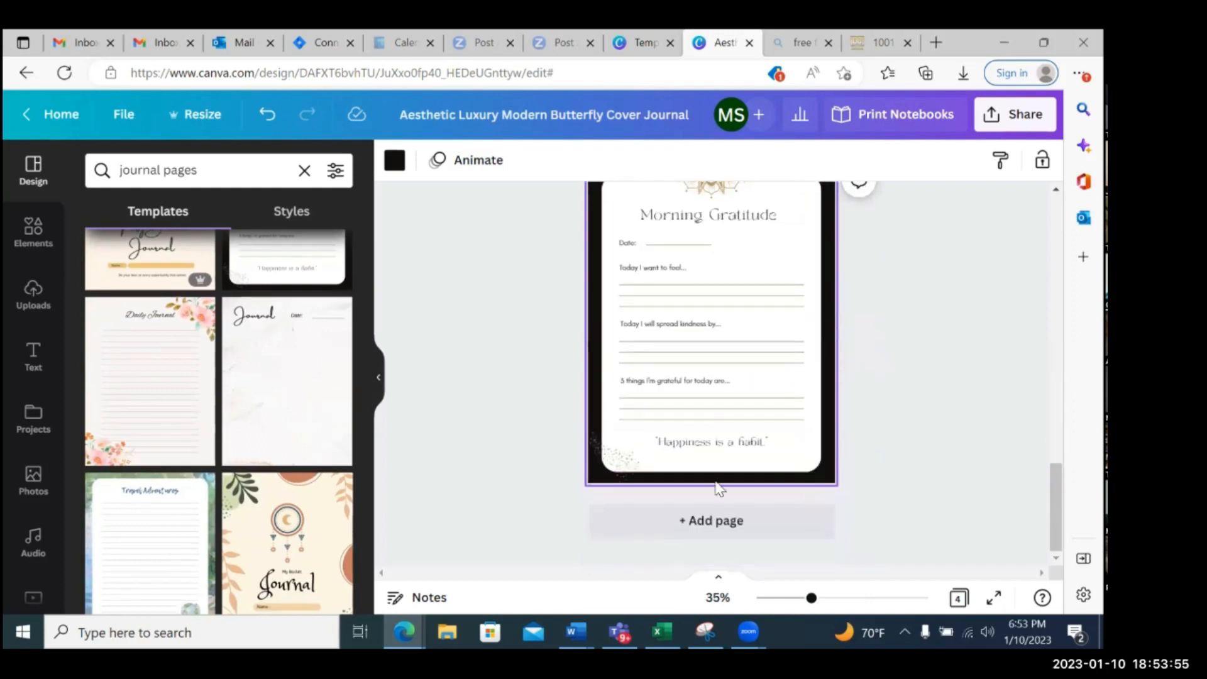
left_click(711, 521)
left_click(313, 370)
scroll(787, 383, "up", 2)
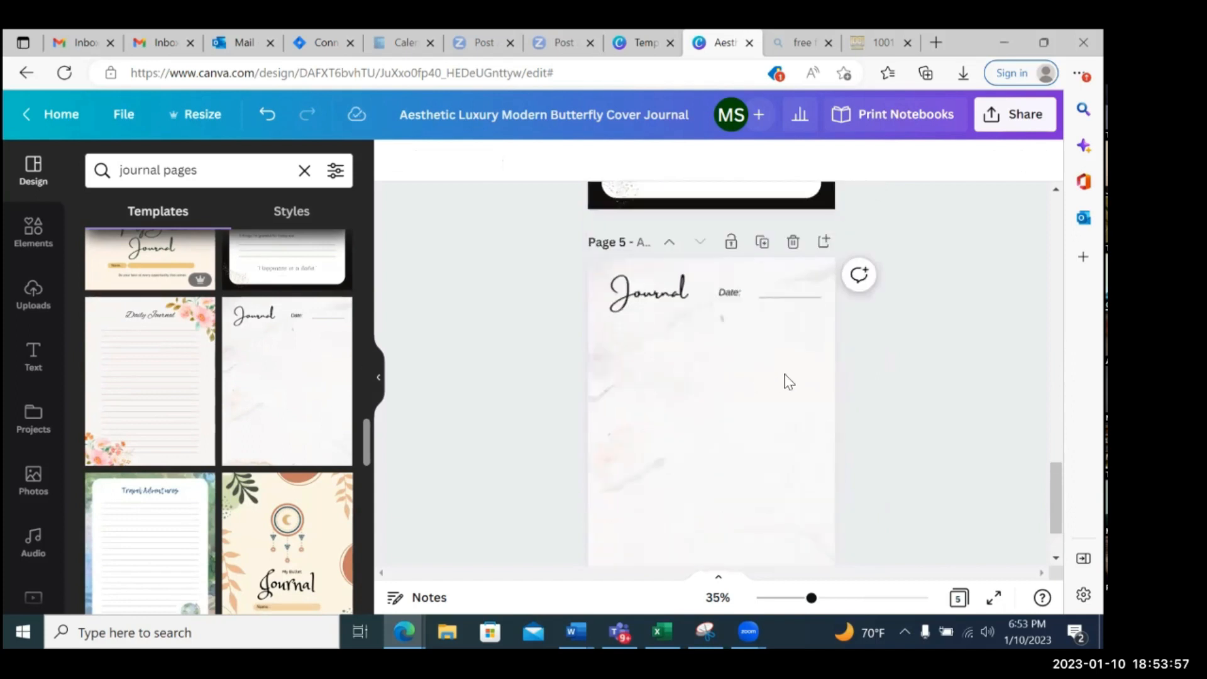
left_click(817, 376)
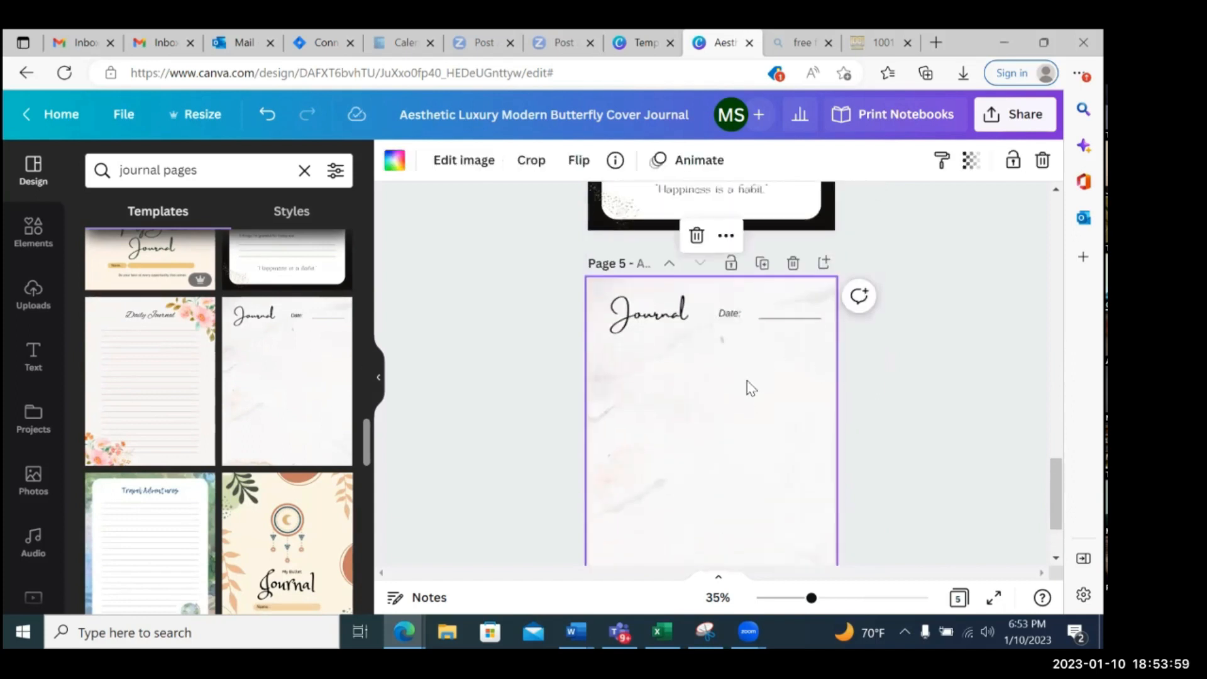
scroll(762, 420, "down", 1)
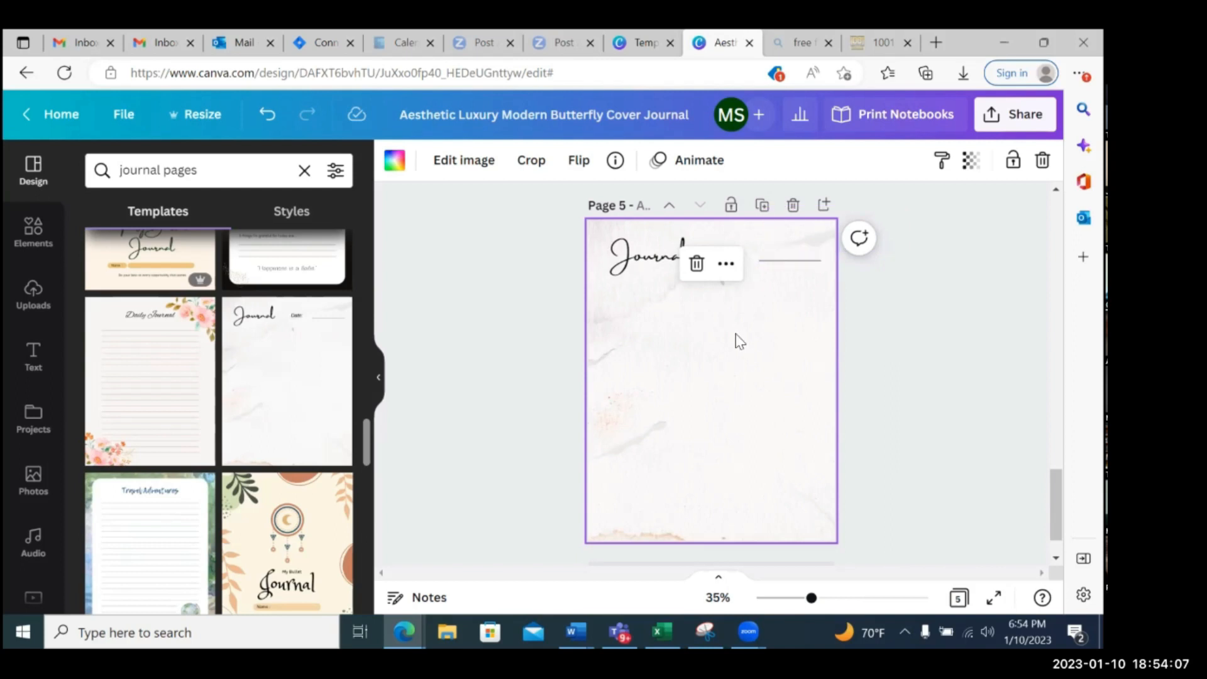
scroll(740, 343, "down", 1)
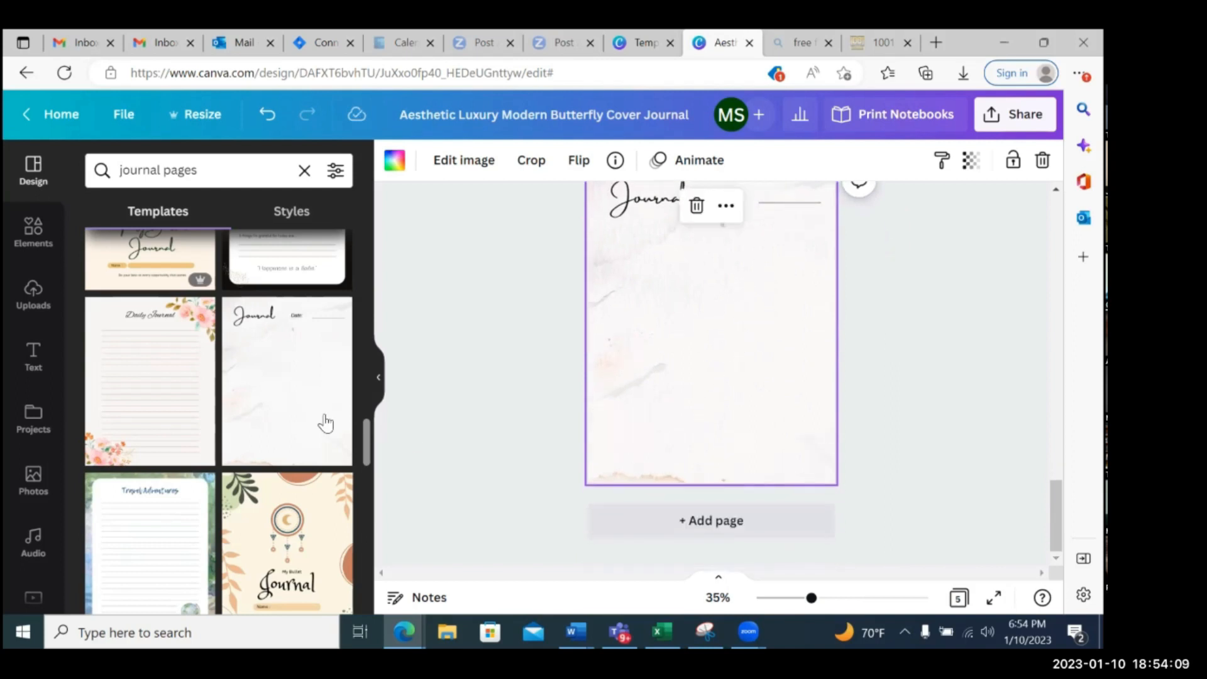
scroll(253, 421, "down", 3)
scroll(254, 421, "down", 7)
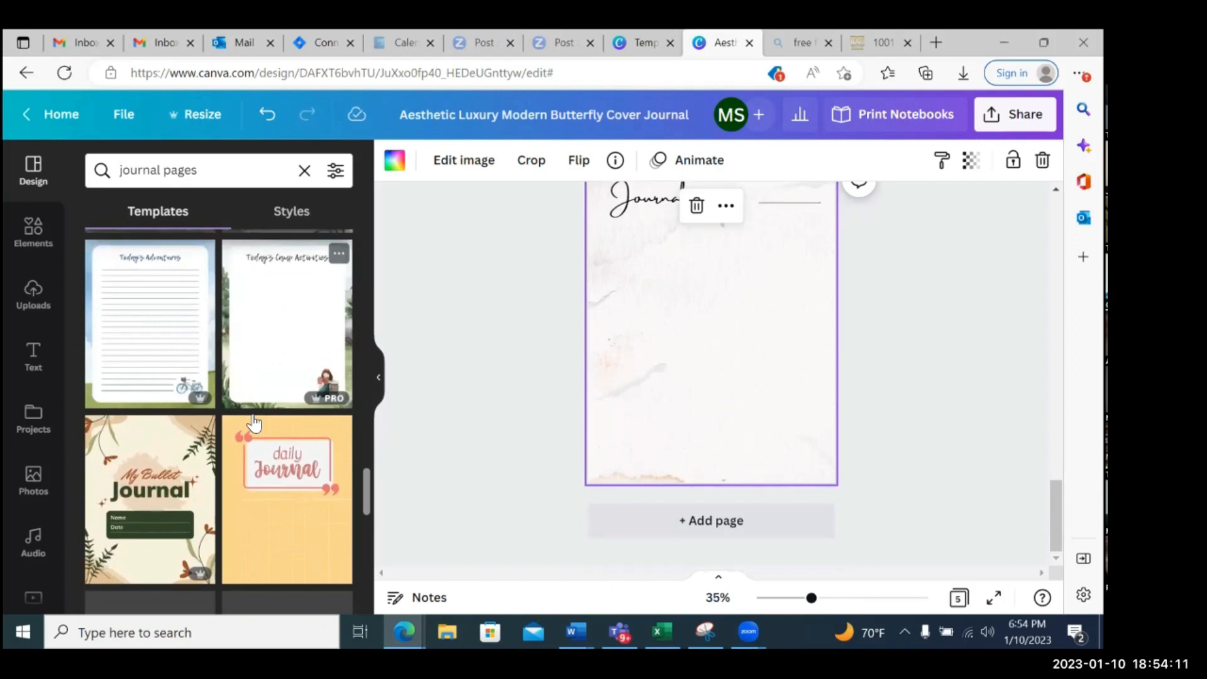
scroll(253, 421, "down", 1)
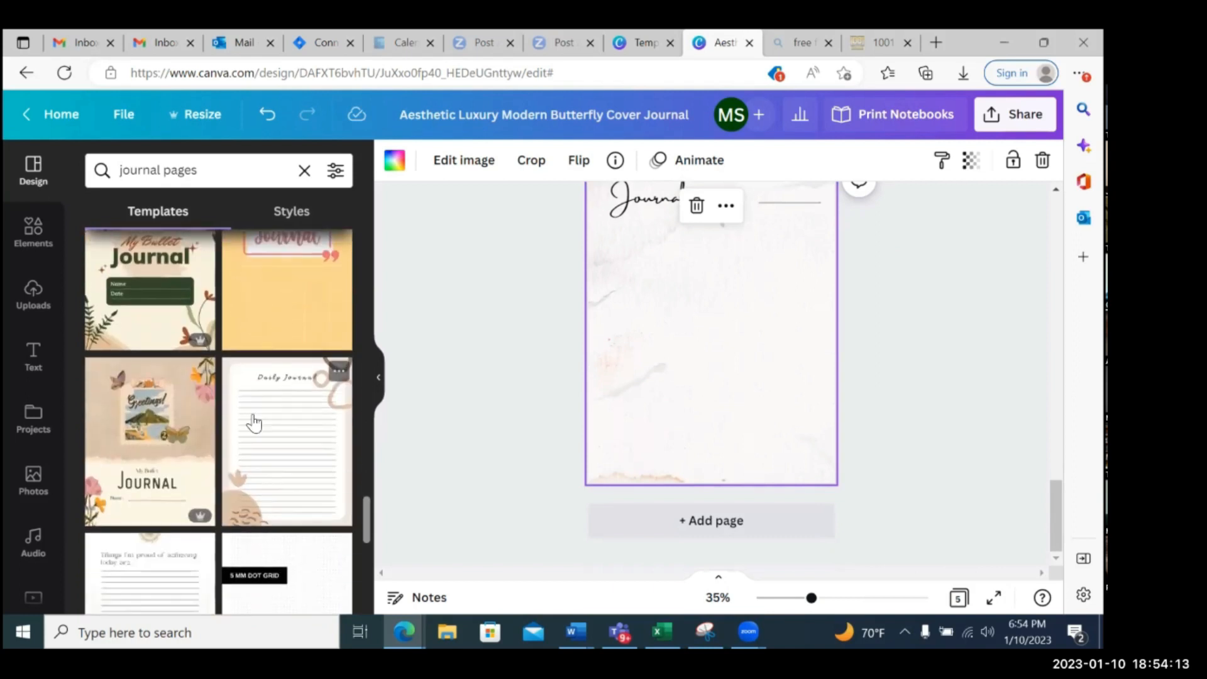
Duplicate the butterfly cover on page 1
scroll(874, 314, "up", 15)
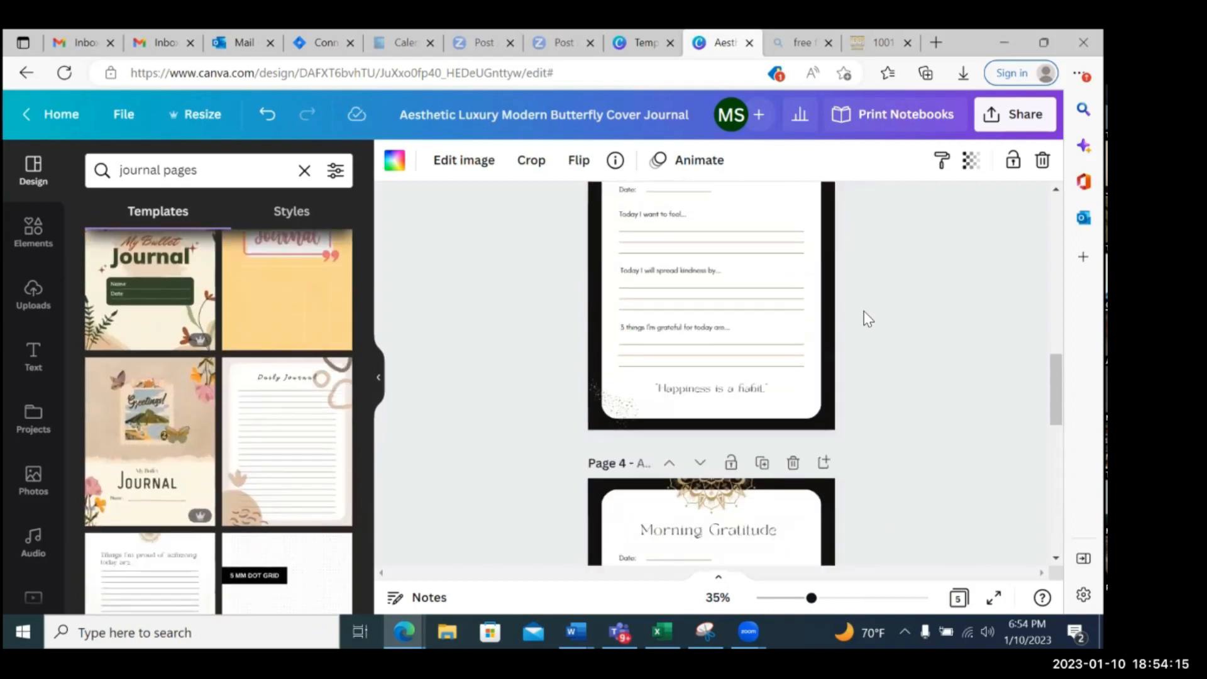
scroll(868, 319, "up", 3)
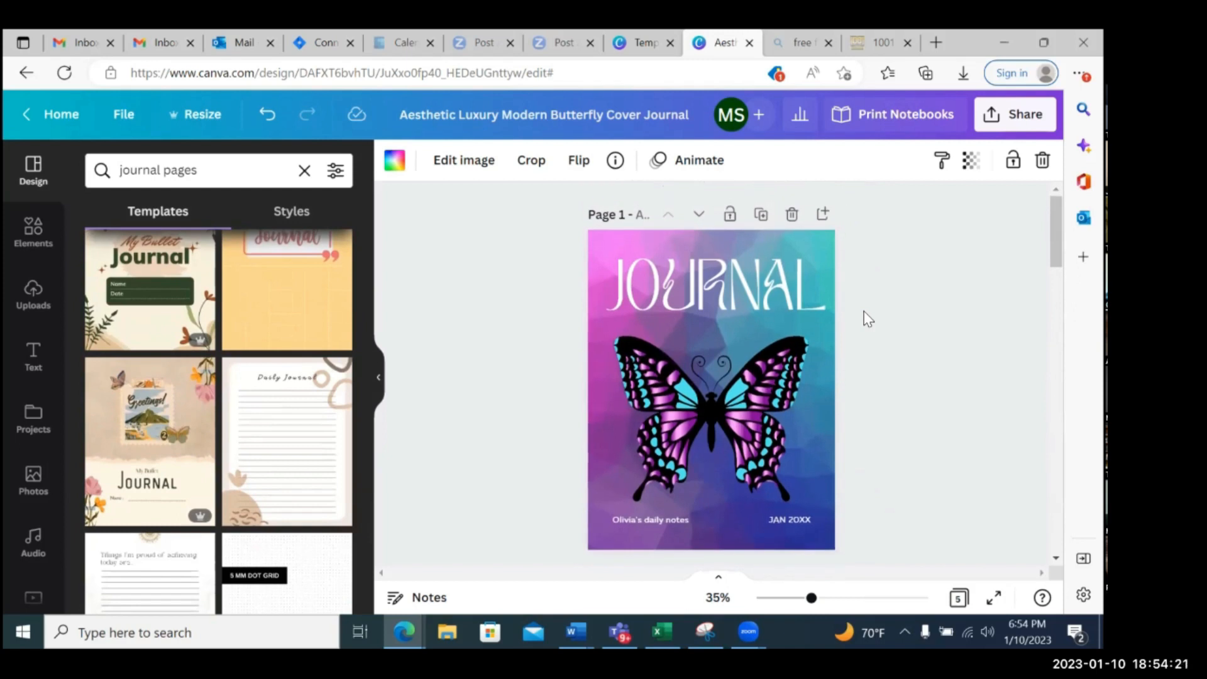
left_click(763, 216)
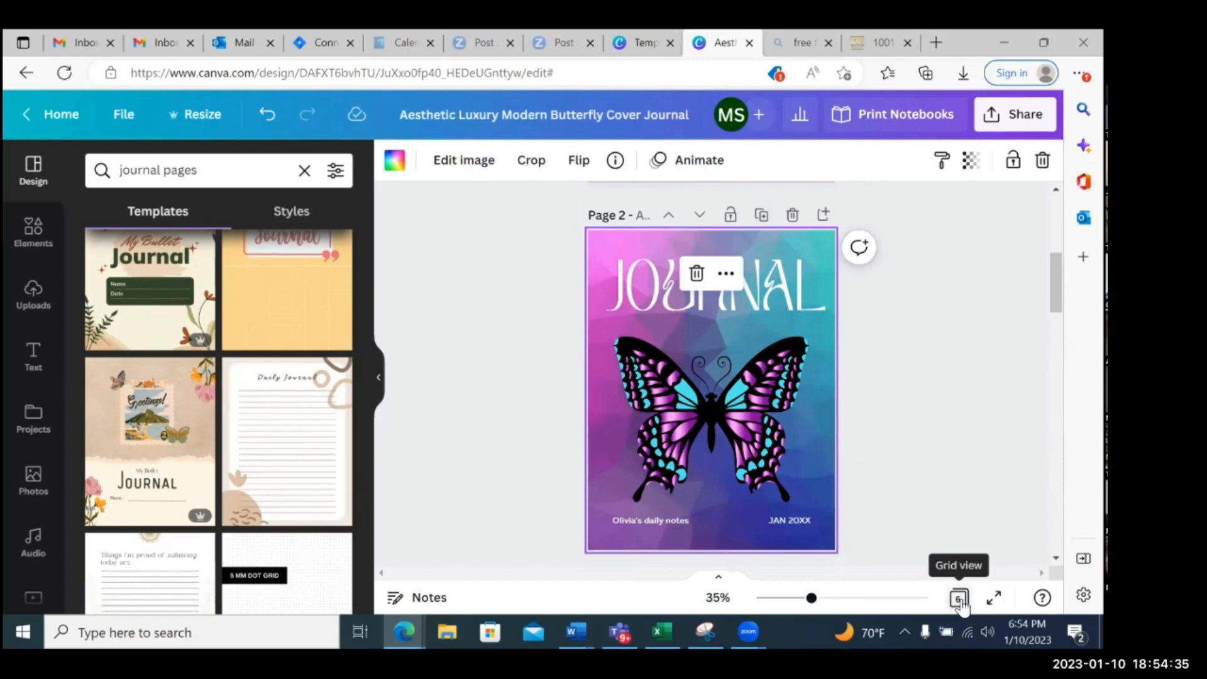
Show all pages in grid view and move the duplicate butterfly cover to the end as the last page
left_click(959, 601)
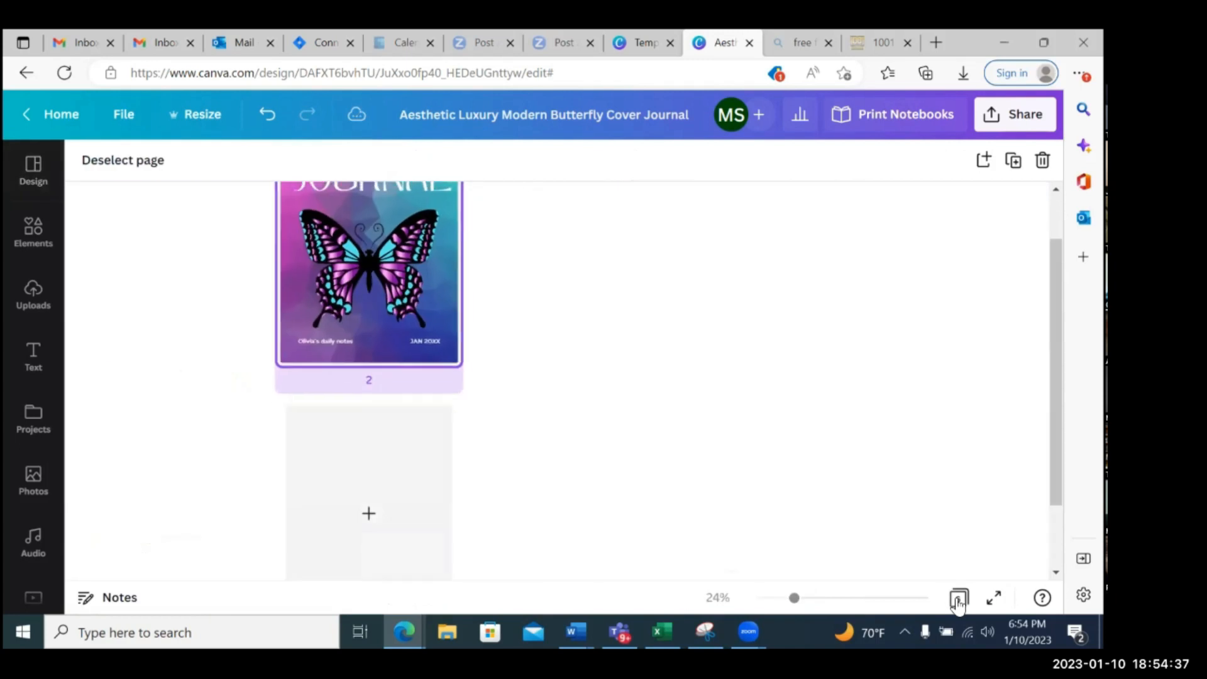
scroll(911, 436, "up", 1)
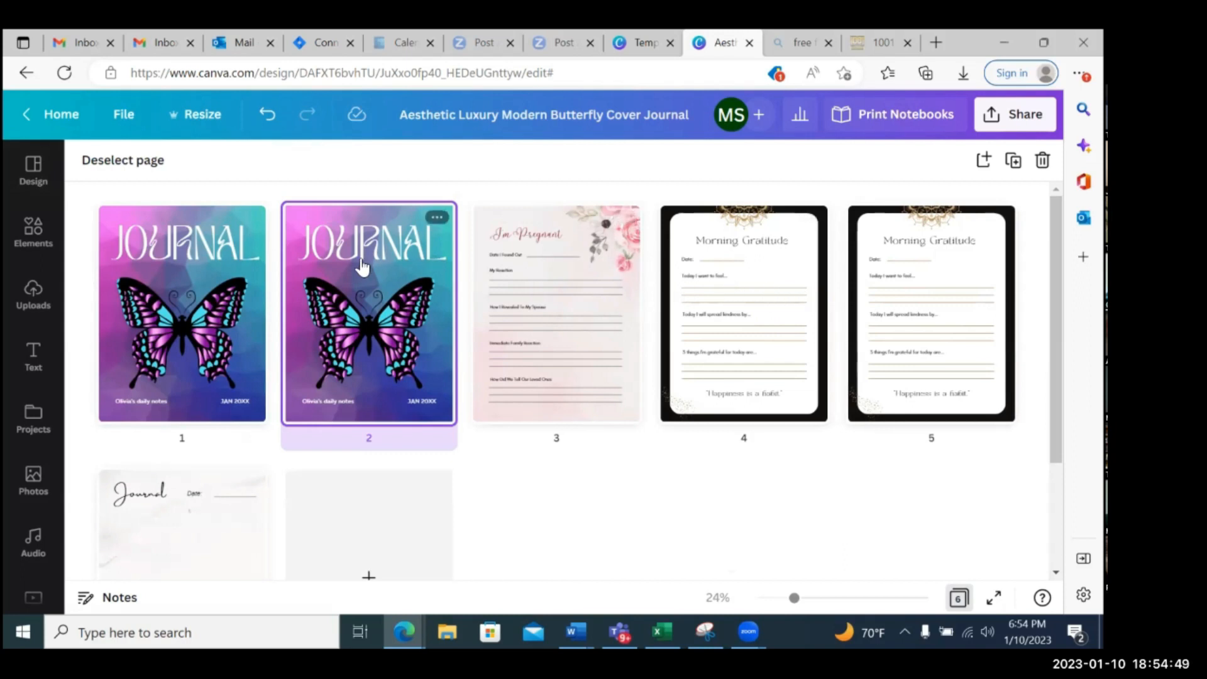
left_click_drag(349, 273, 245, 472)
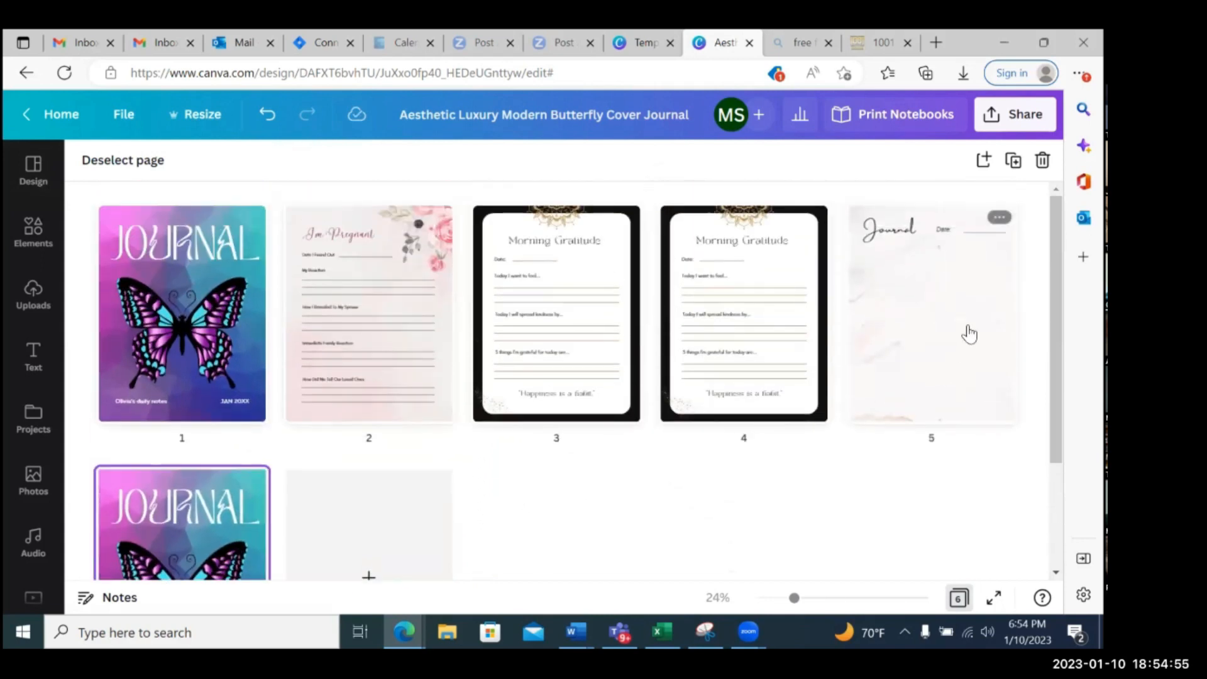
Move the first "Morning Gratitude" page ahead of the "I'm Pregnant" page, directly after the front cover
left_click_drag(534, 267, 324, 268)
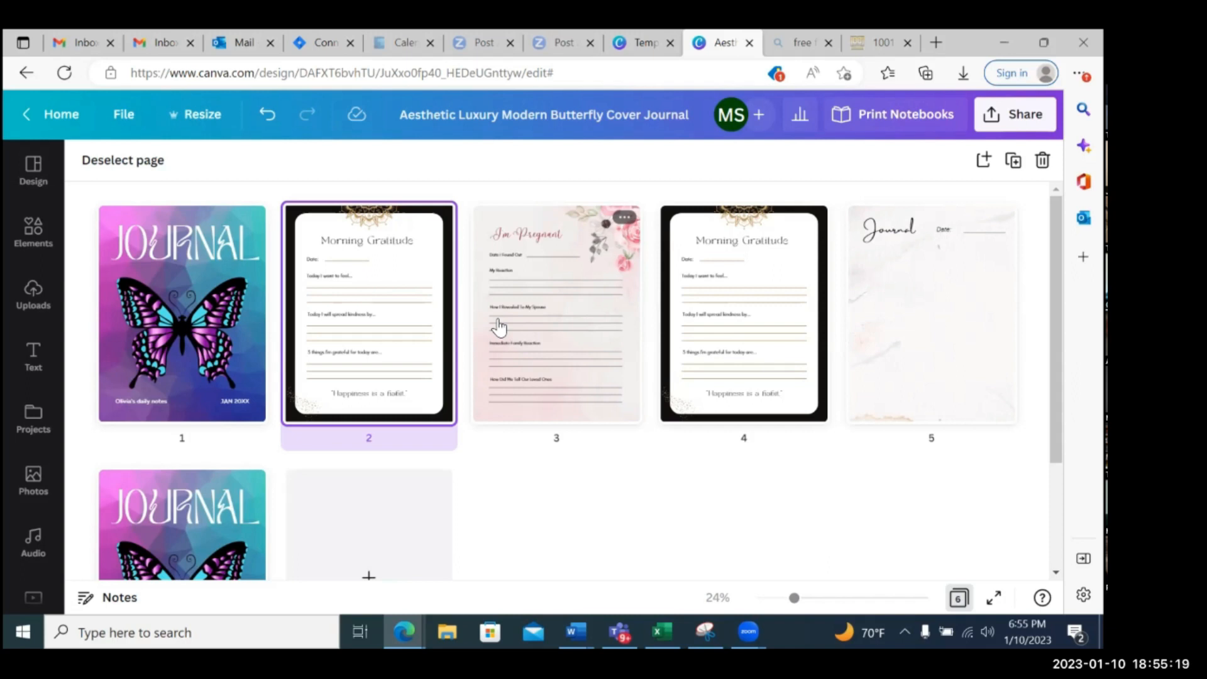
scroll(498, 326, "down", 2)
scroll(496, 323, "up", 2)
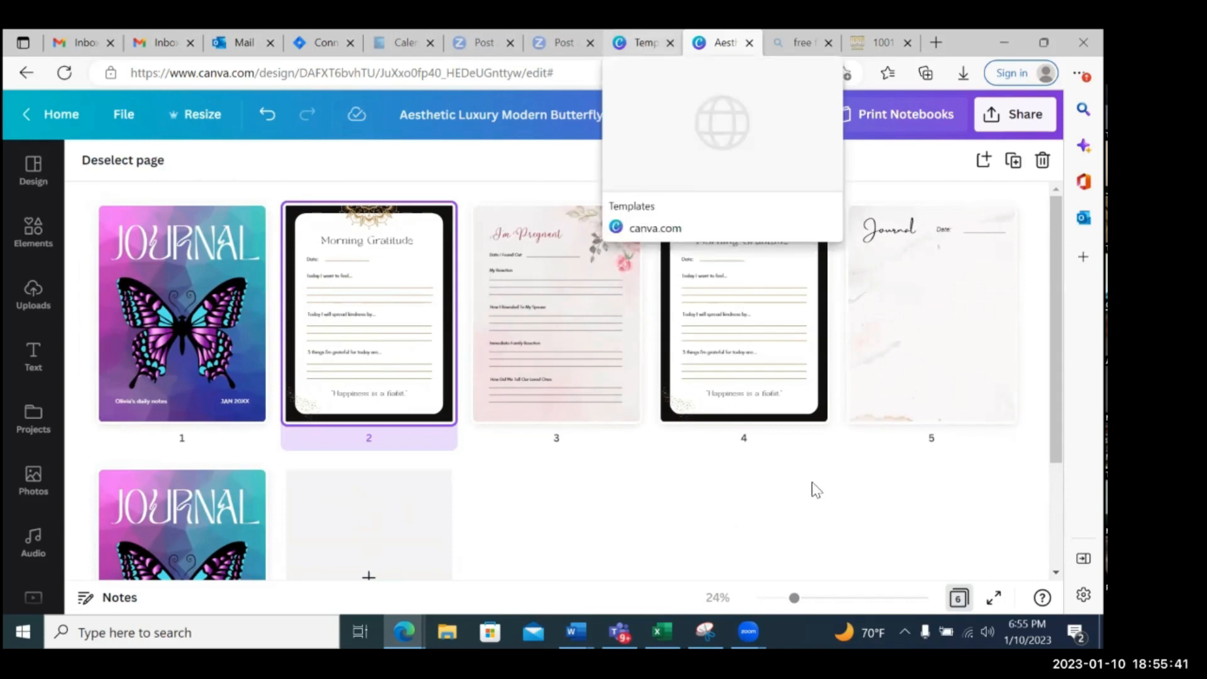
View the design's resize options, including custom size and recent formats, and close them without resizing
mouse_move(957, 296)
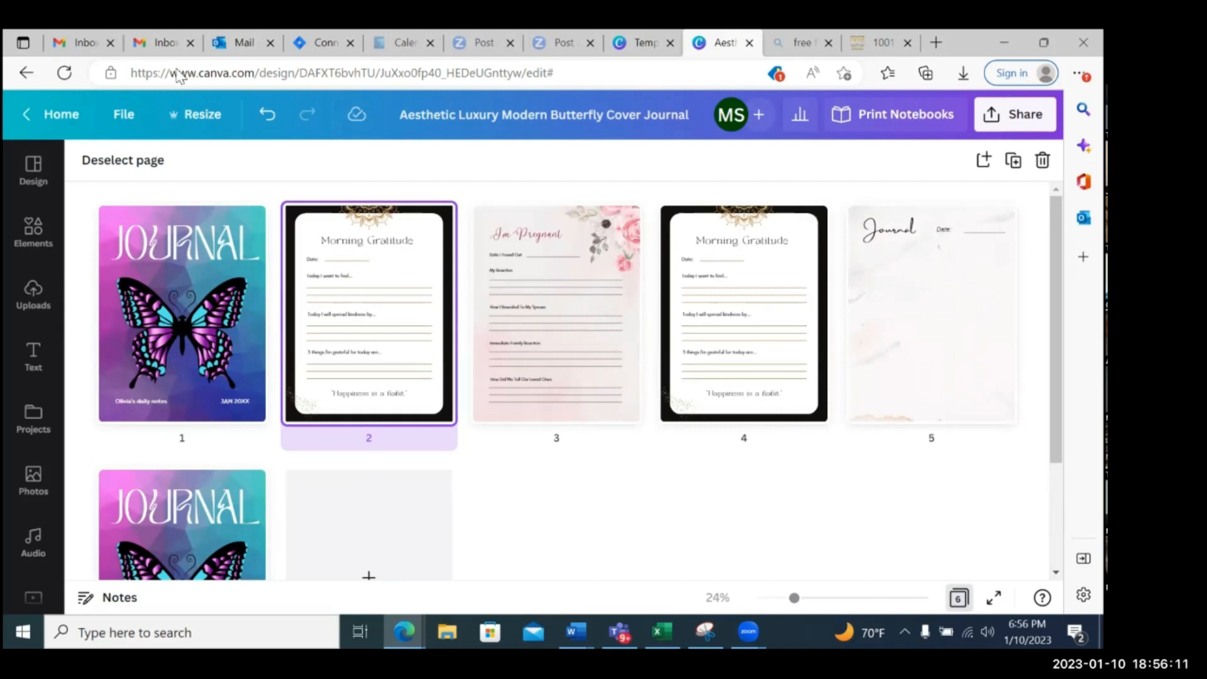
left_click(201, 122)
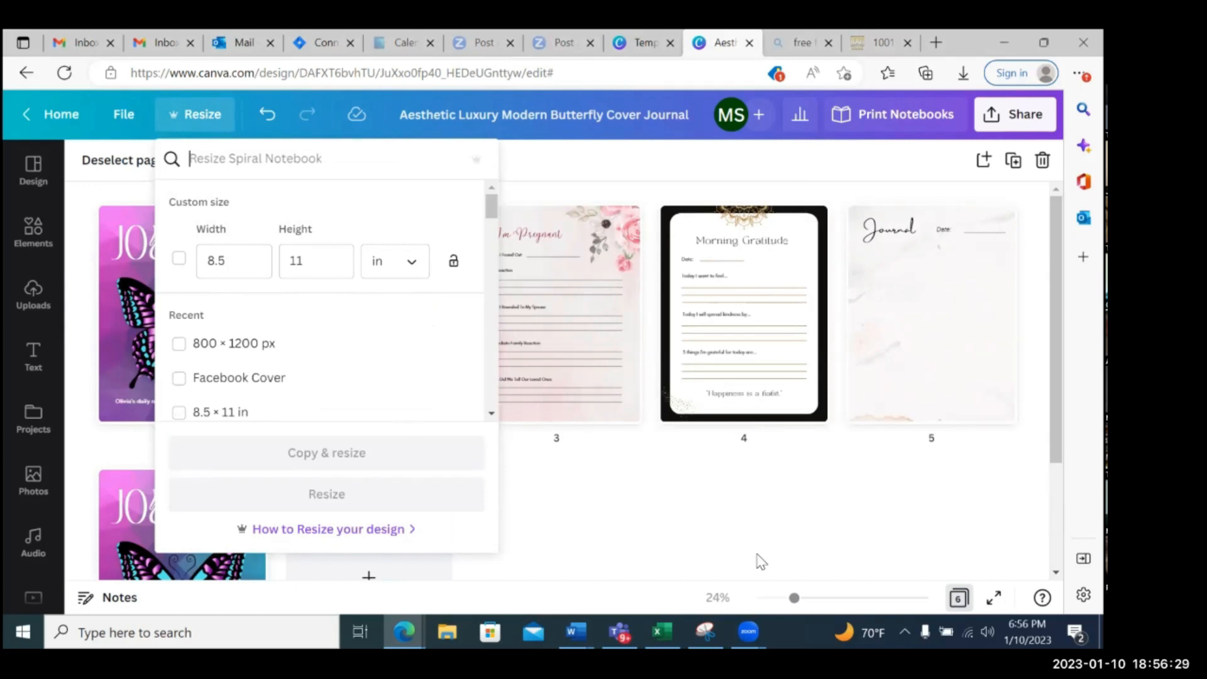
left_click(793, 513)
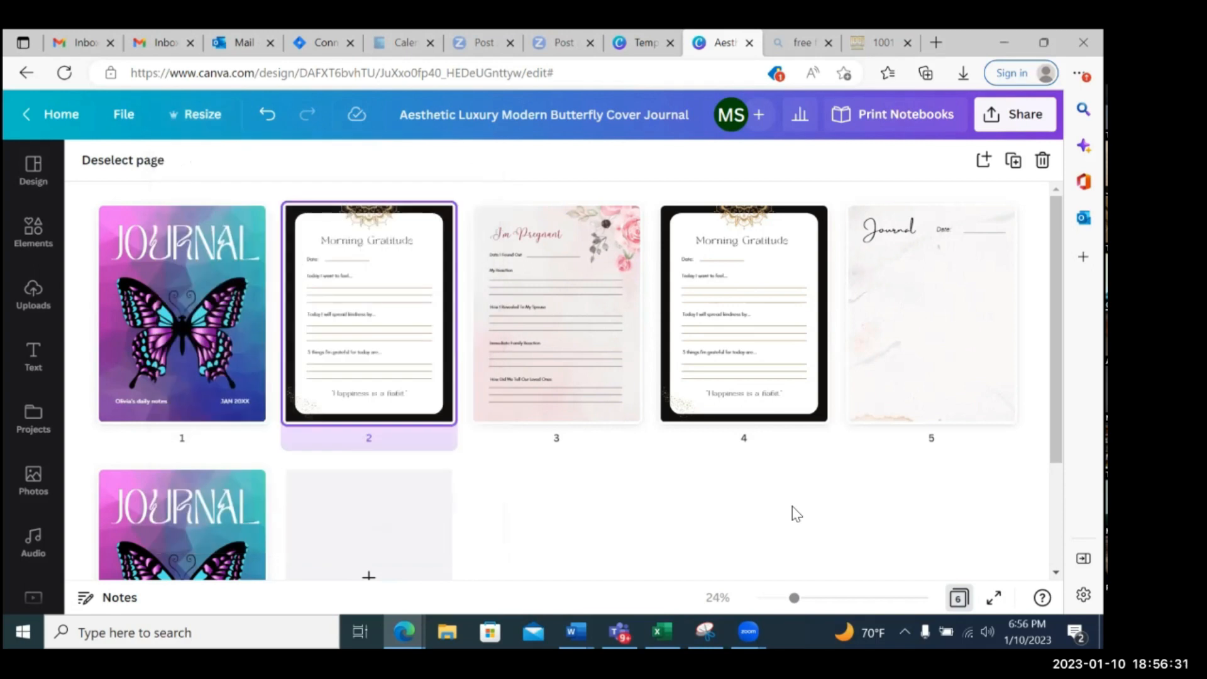
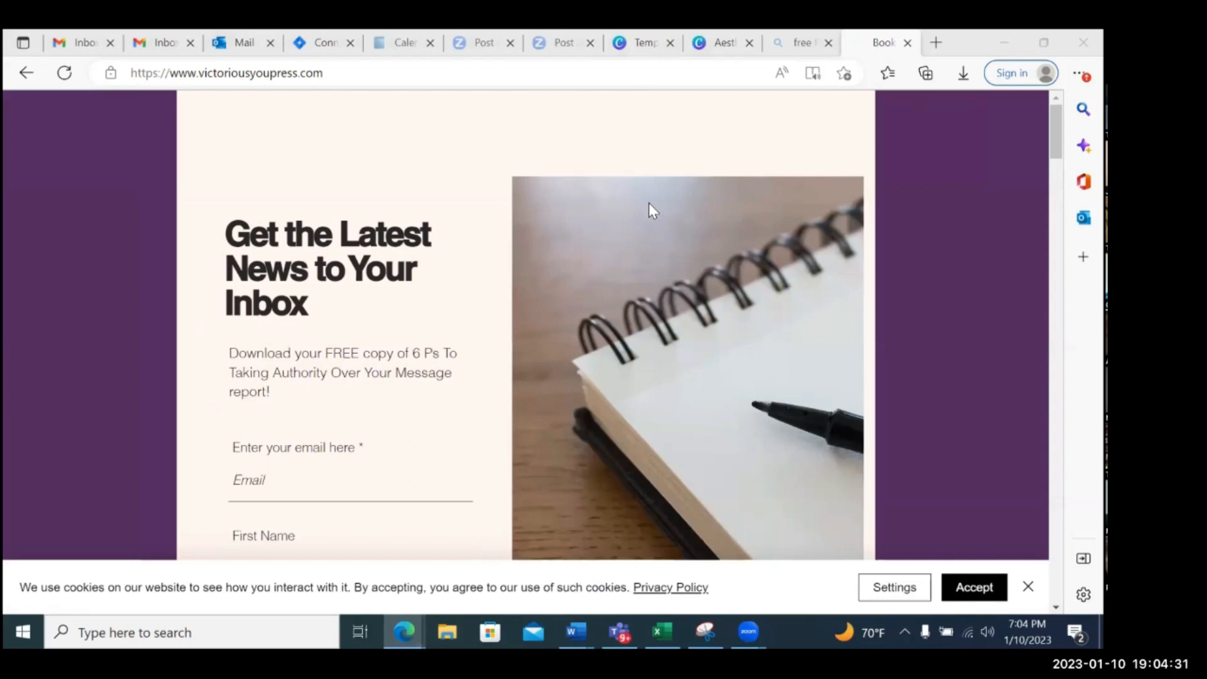
Dismiss the newsletter sign-up on the Victorious You Press site and browse the spiral notebooks and other merchandise in its shop
left_click(845, 145)
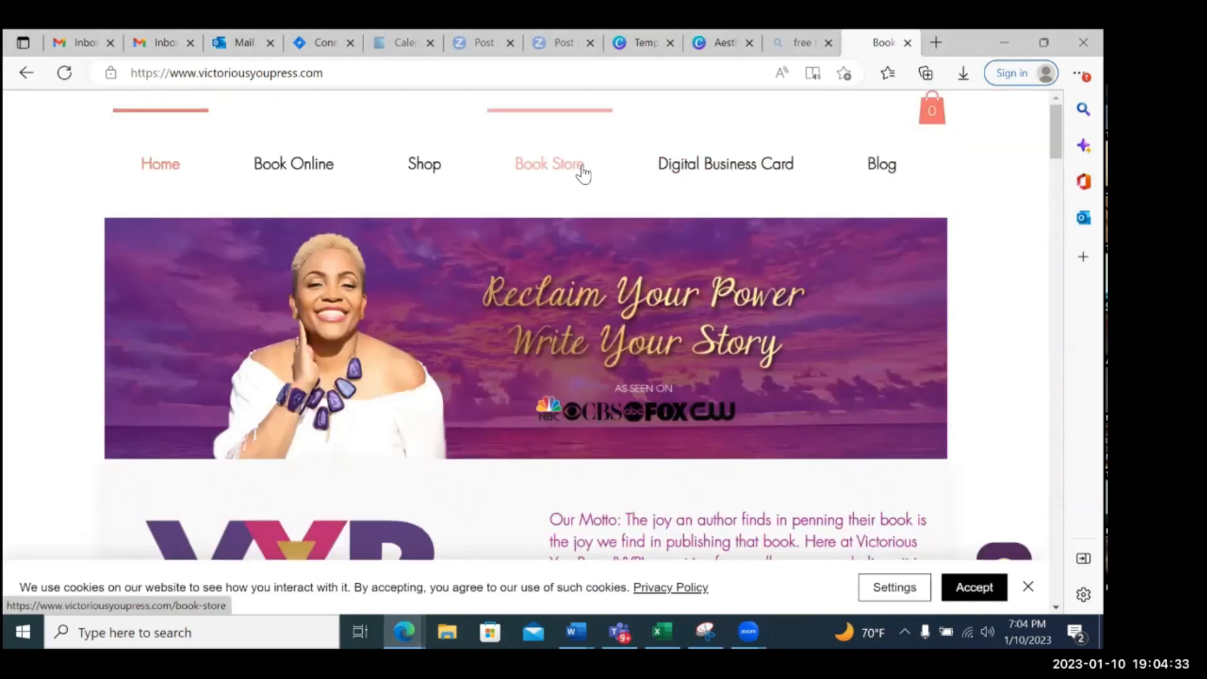
left_click(440, 171)
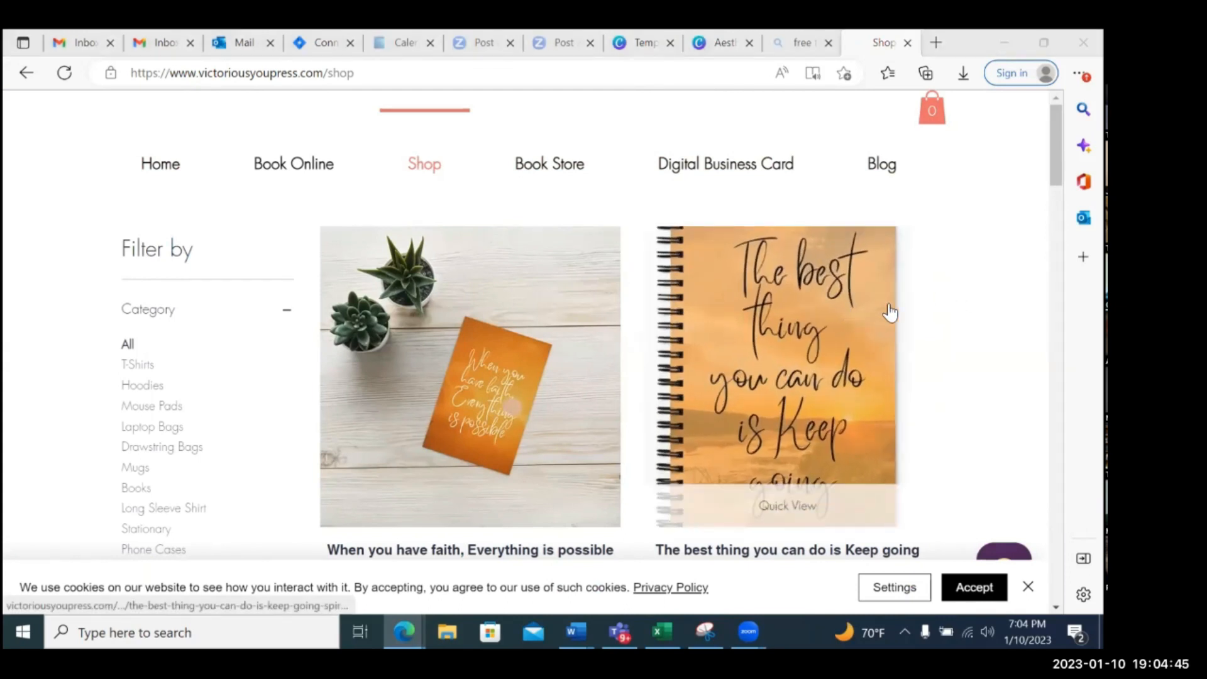
scroll(890, 313, "down", 1)
scroll(893, 312, "up", 1)
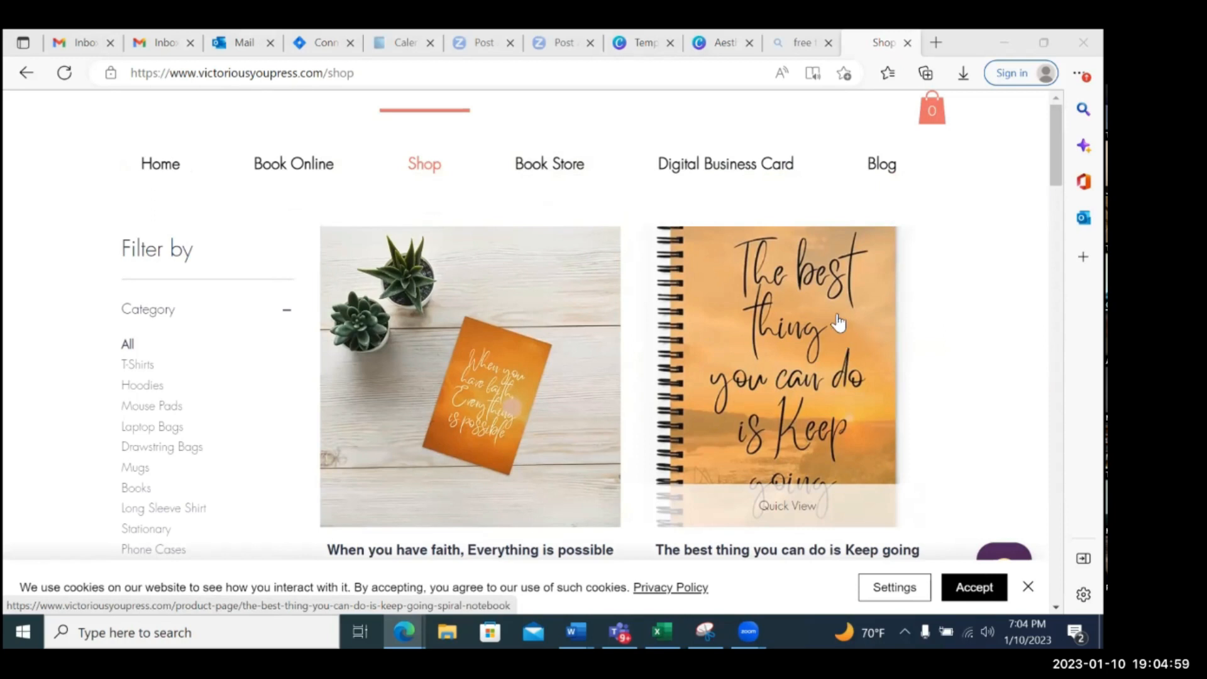
scroll(497, 396, "down", 3)
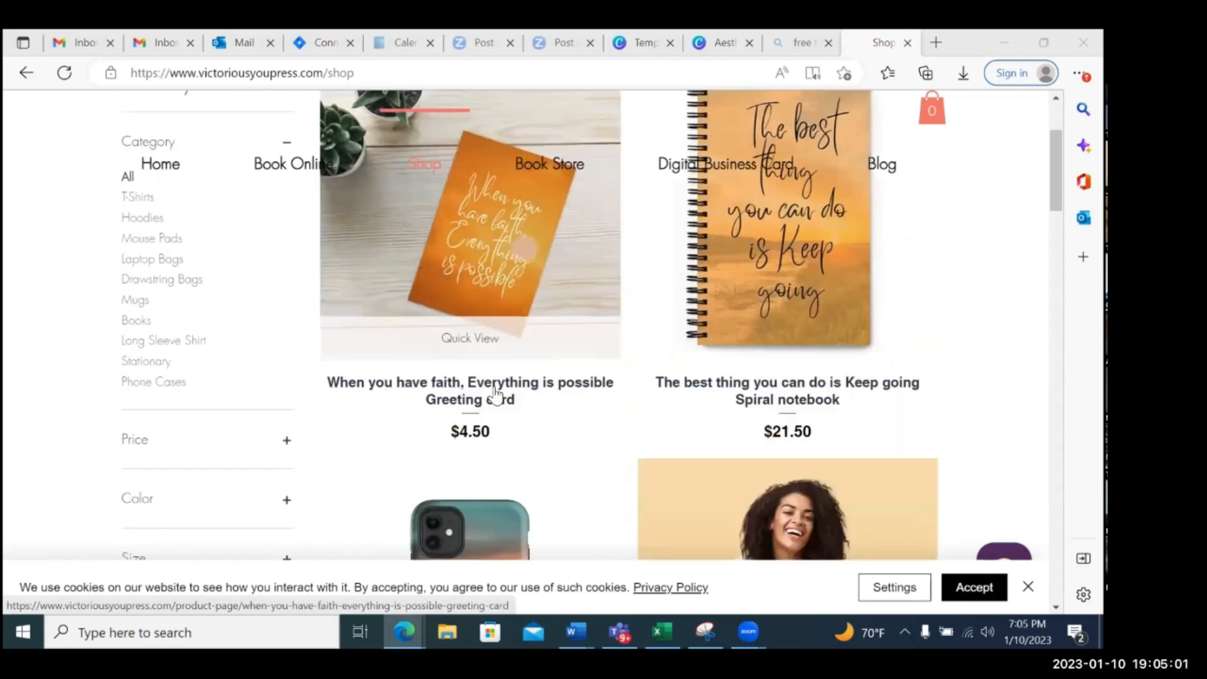
scroll(591, 369, "down", 2)
scroll(605, 368, "down", 2)
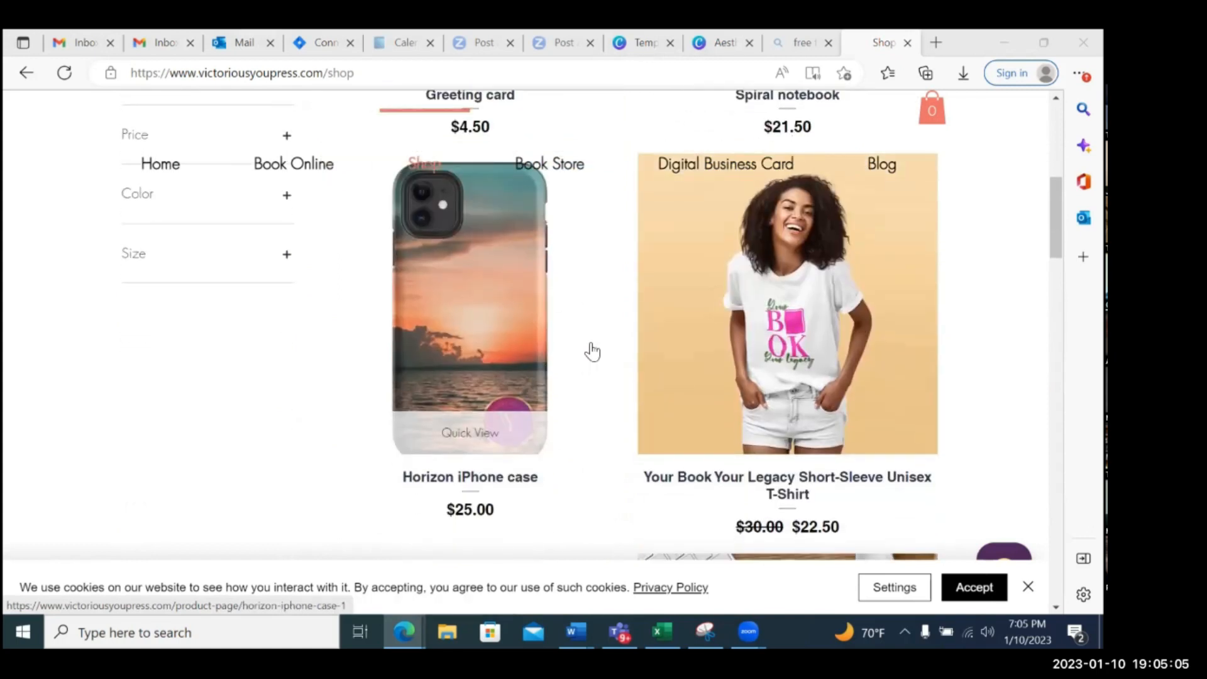
scroll(591, 351, "down", 4)
scroll(593, 352, "down", 1)
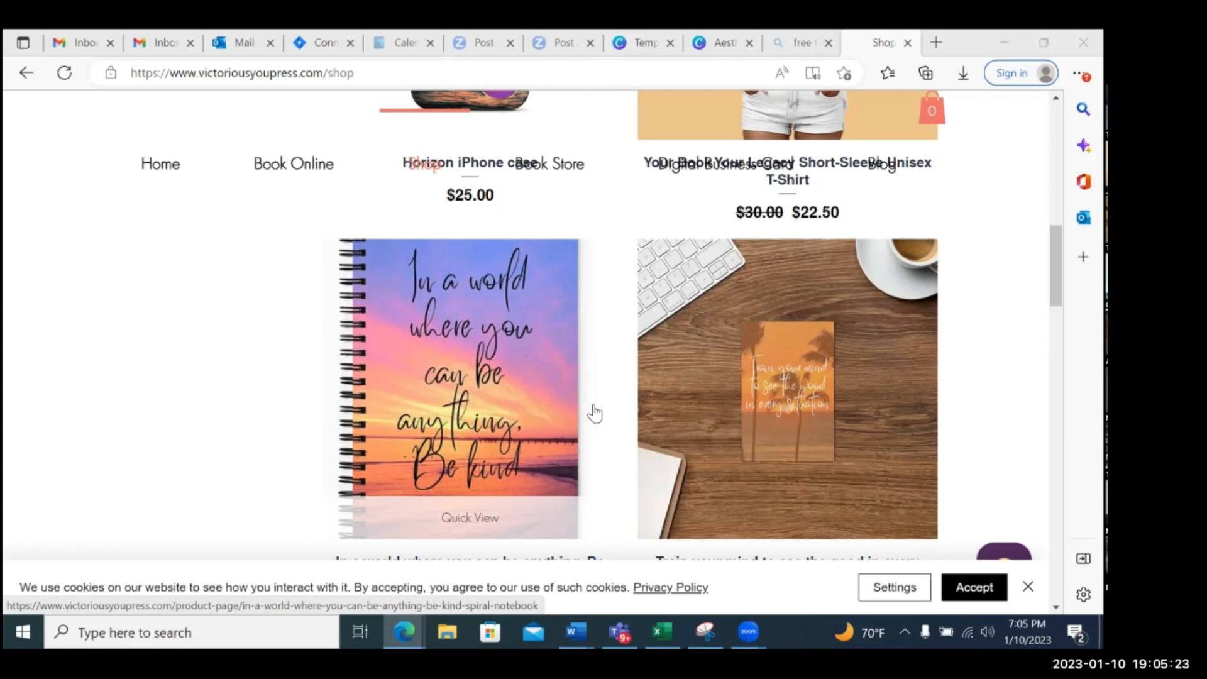
scroll(506, 363, "down", 1)
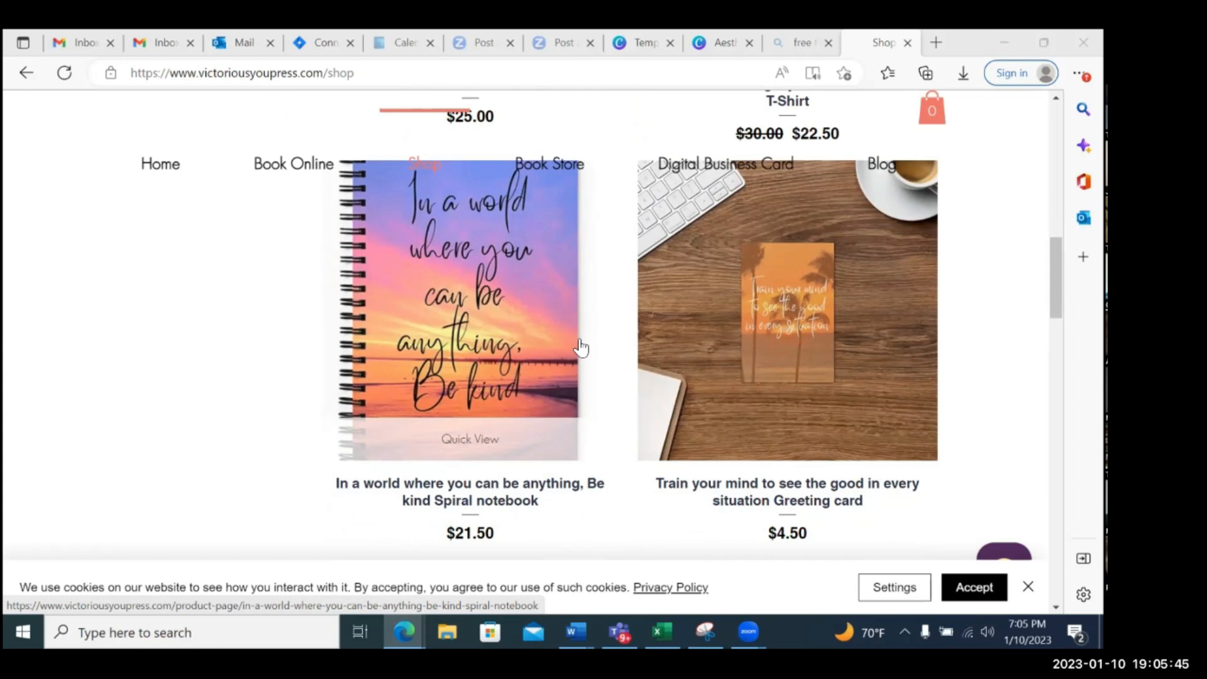
left_click(938, 42)
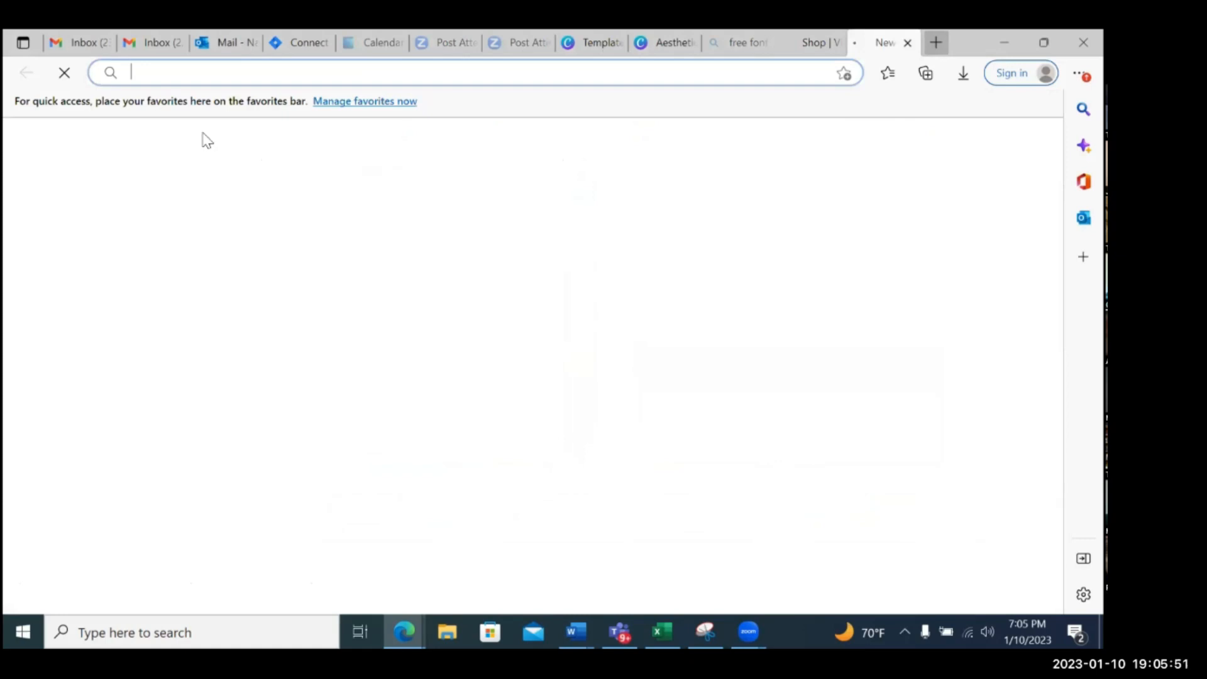
left_click(229, 74)
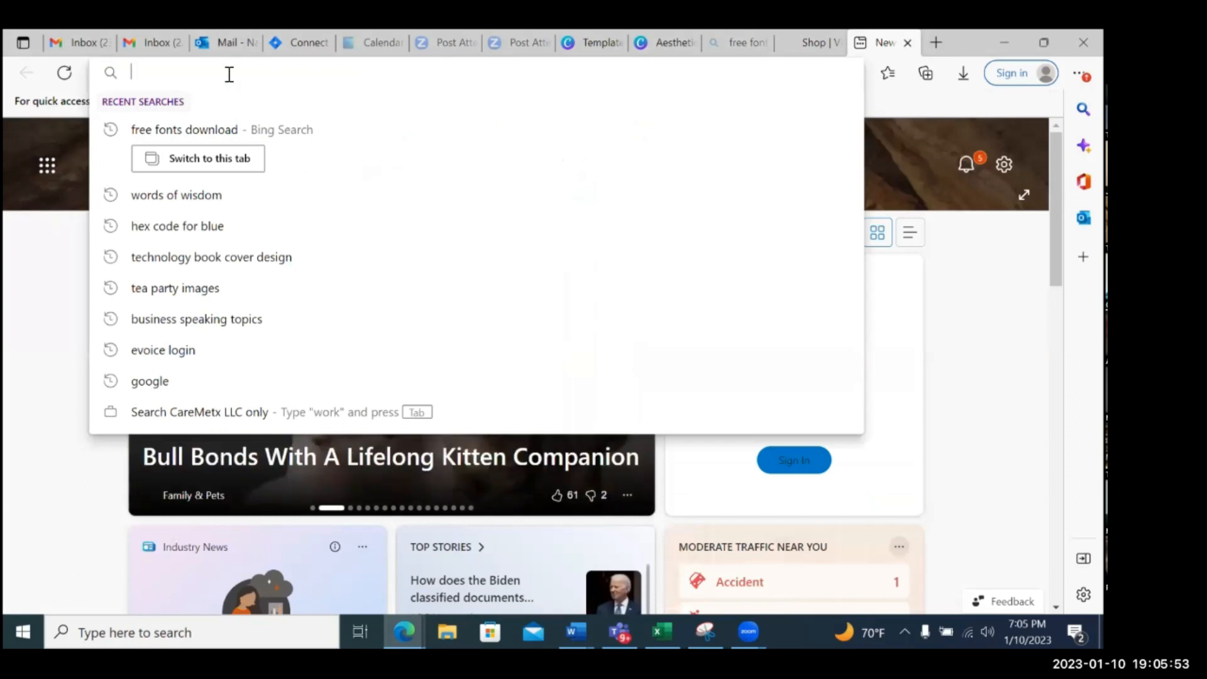
type("www.printful.com")
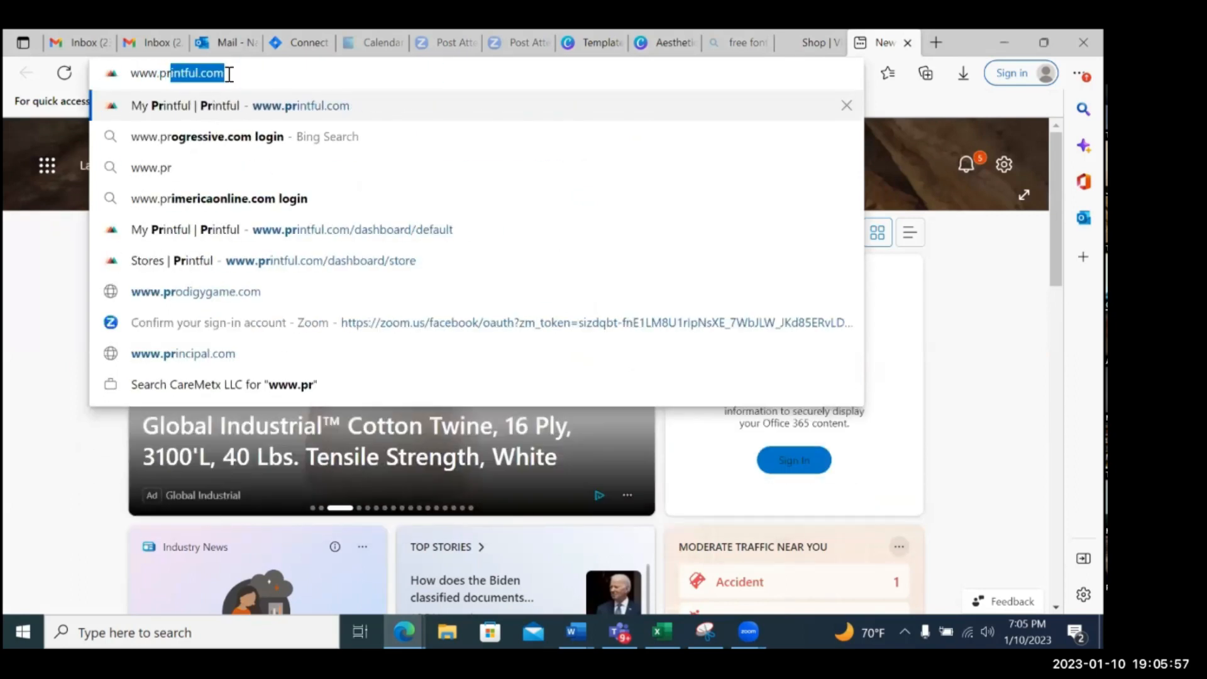
key("Return")
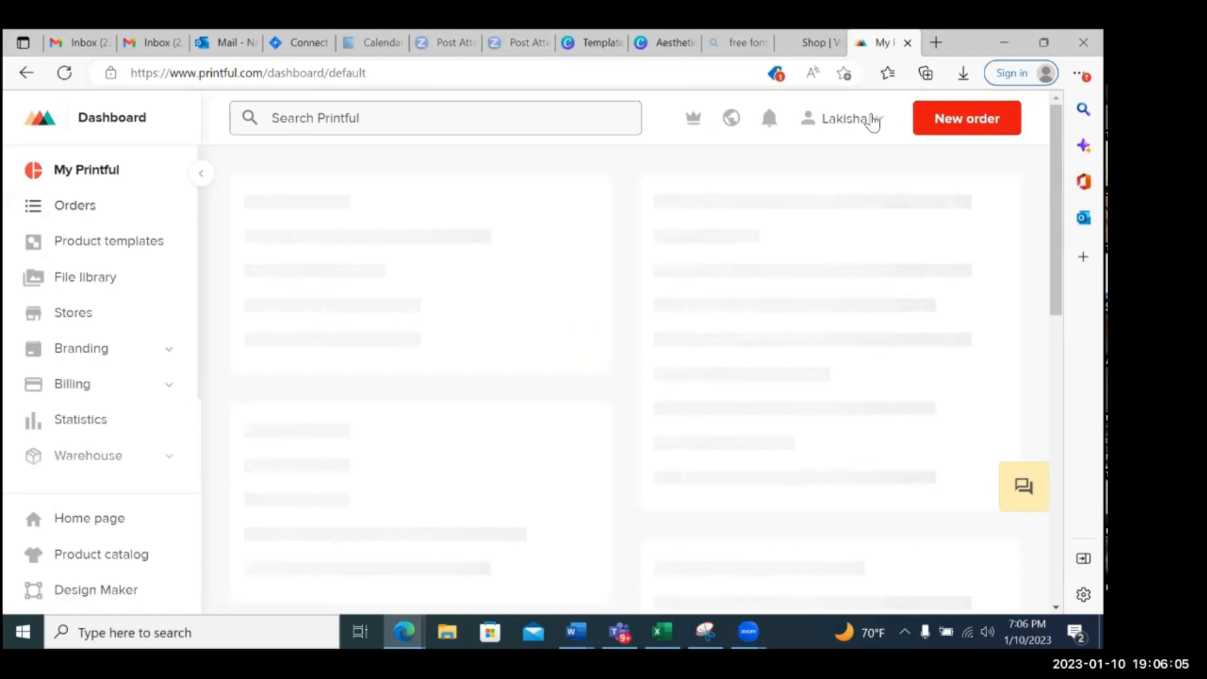
Log out of the Printful account and look over the public homepage about selling custom products
left_click(871, 121)
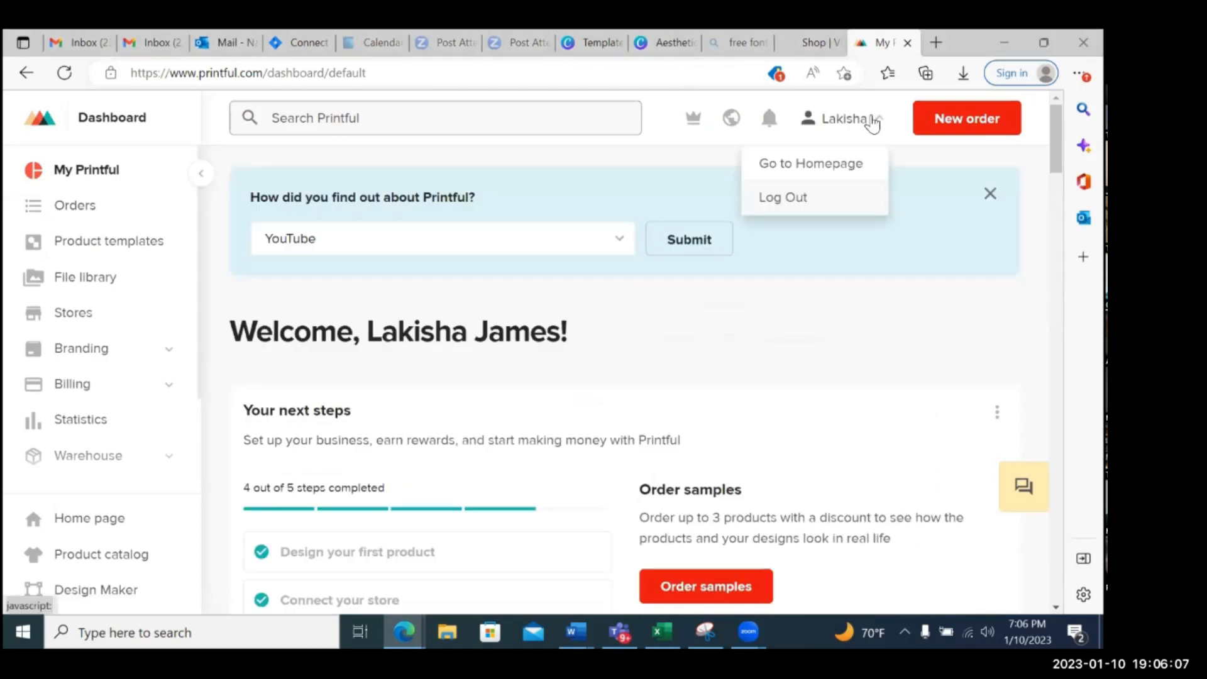
left_click(860, 209)
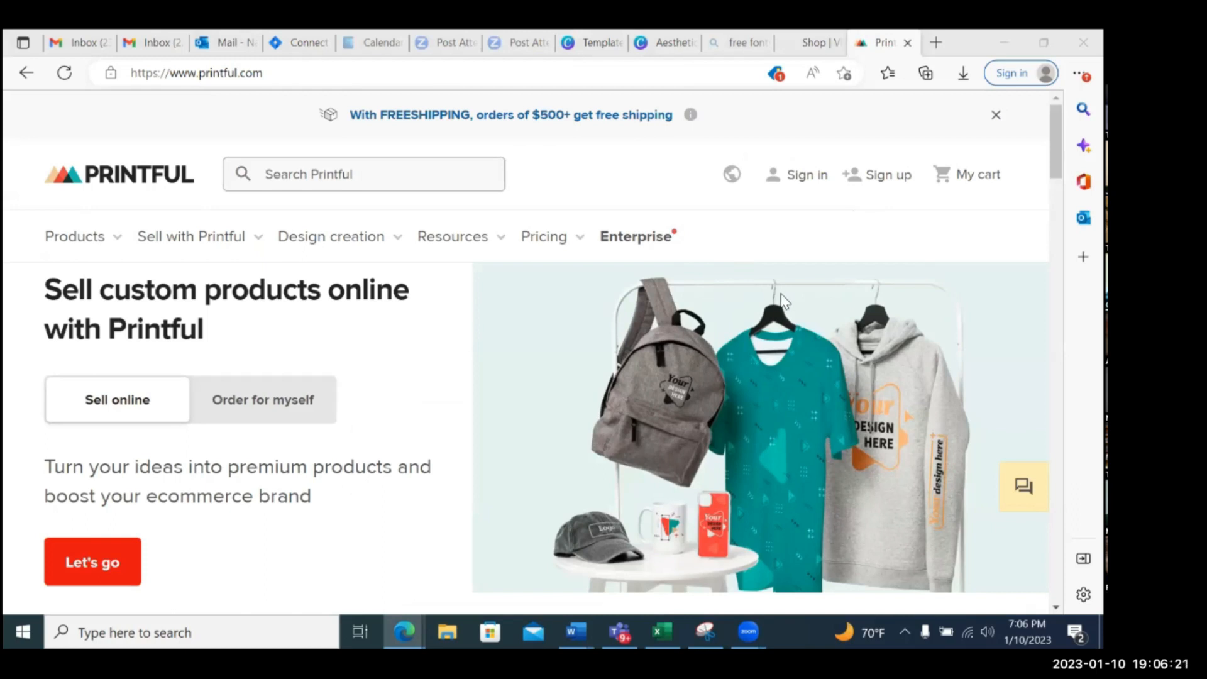
scroll(783, 301, "down", 3)
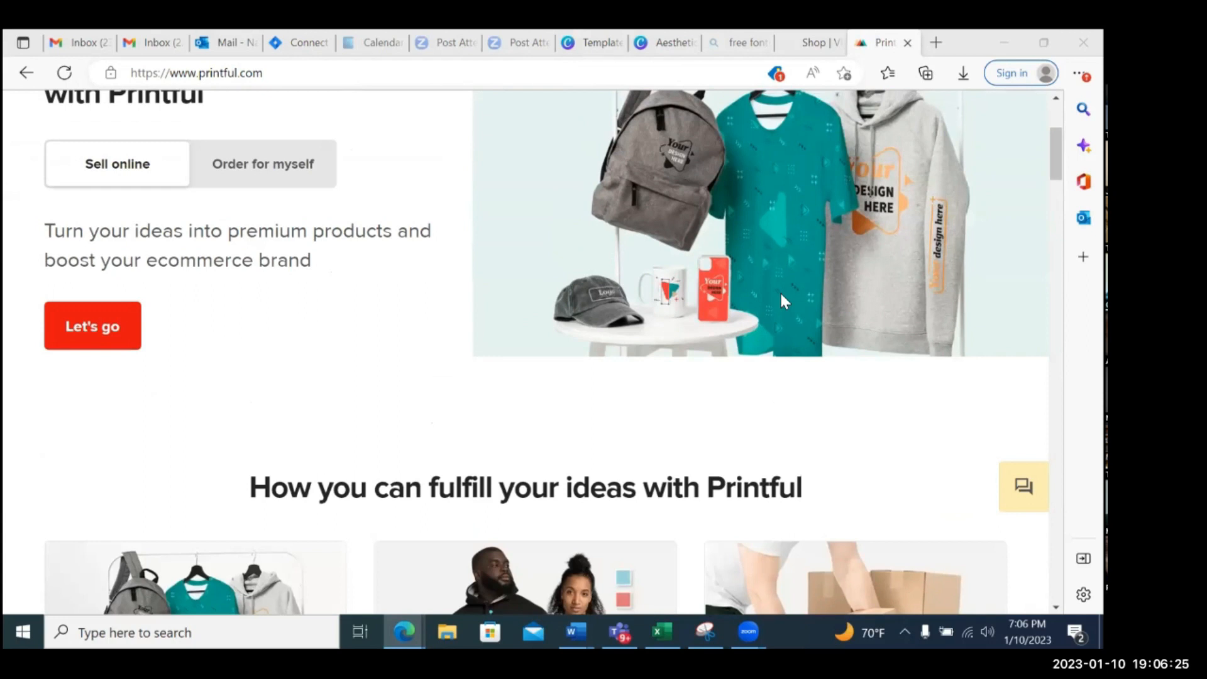
scroll(878, 303, "up", 1)
scroll(878, 306, "up", 2)
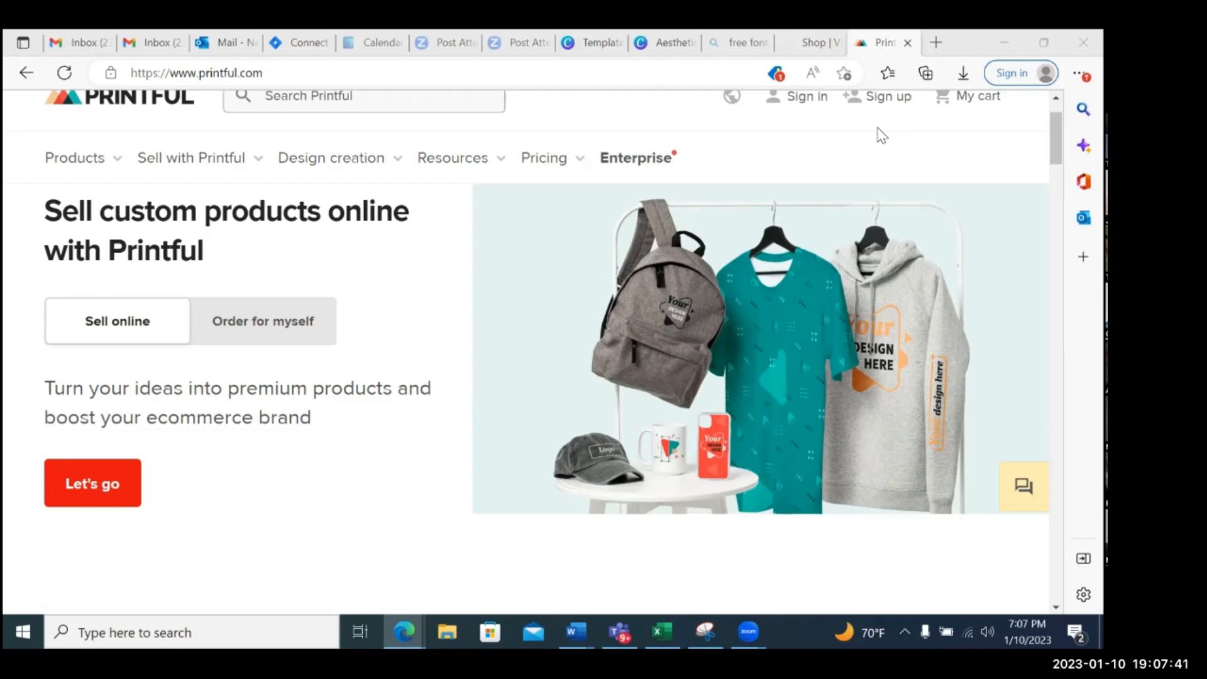
Try to open the author's personal website by entering its .com address in a new browser tab
left_click(937, 42)
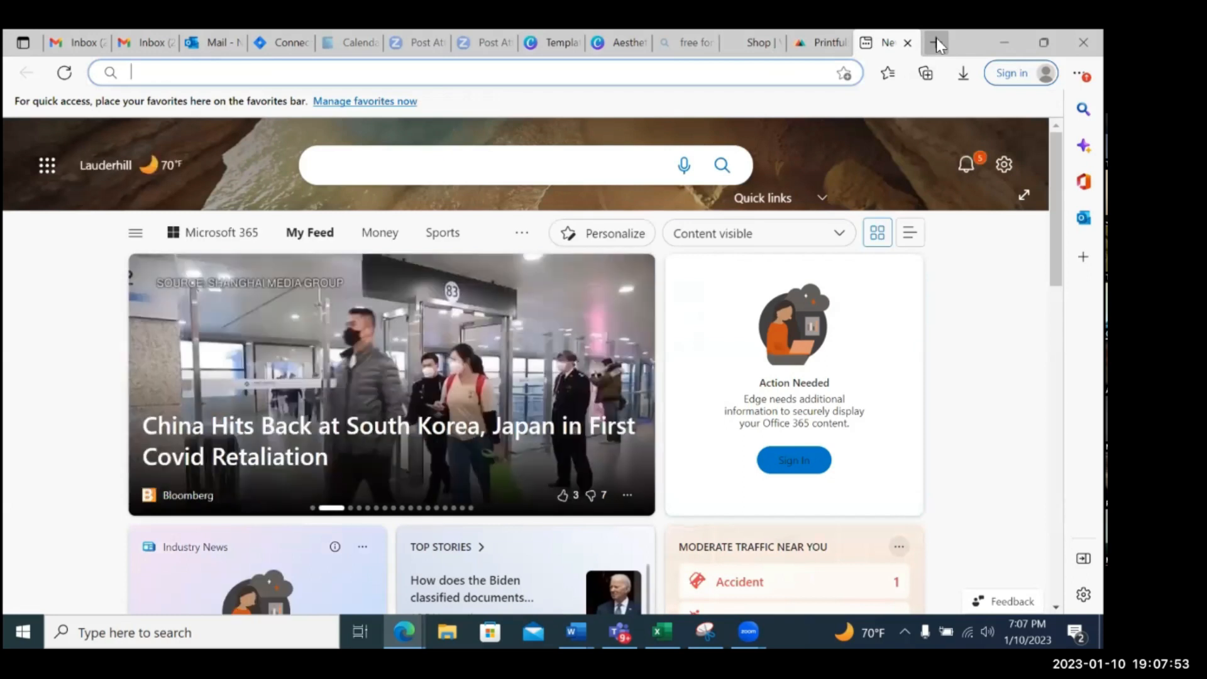
type("l")
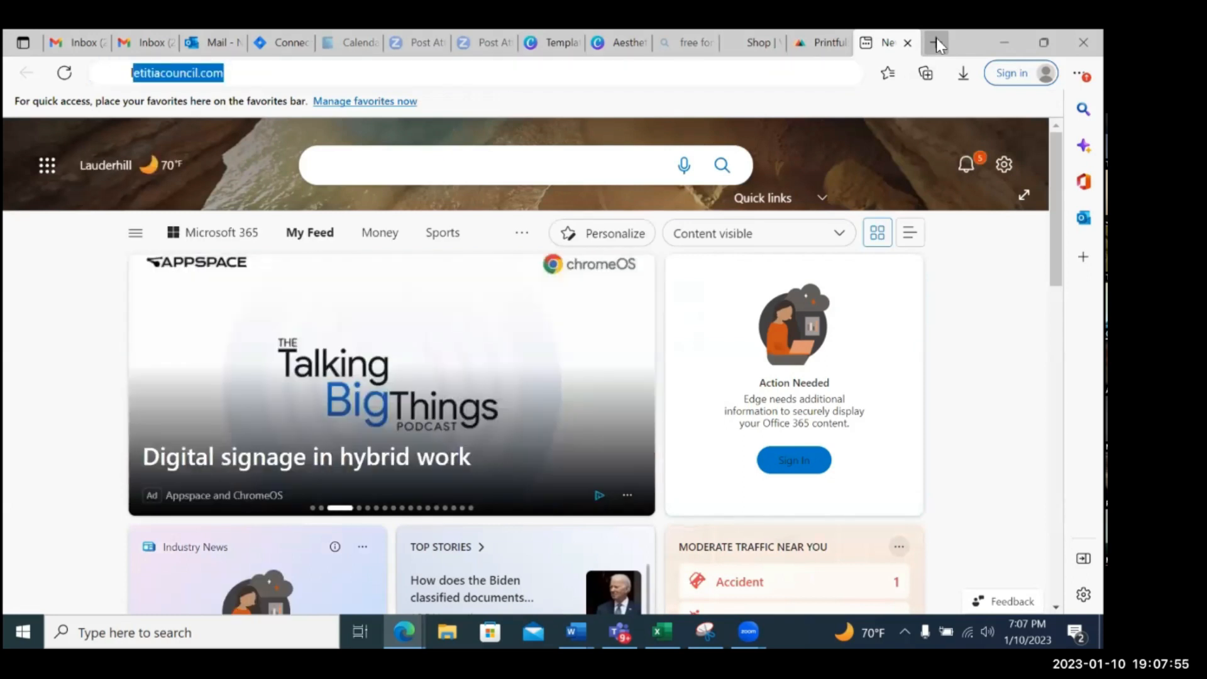
type("itisha")
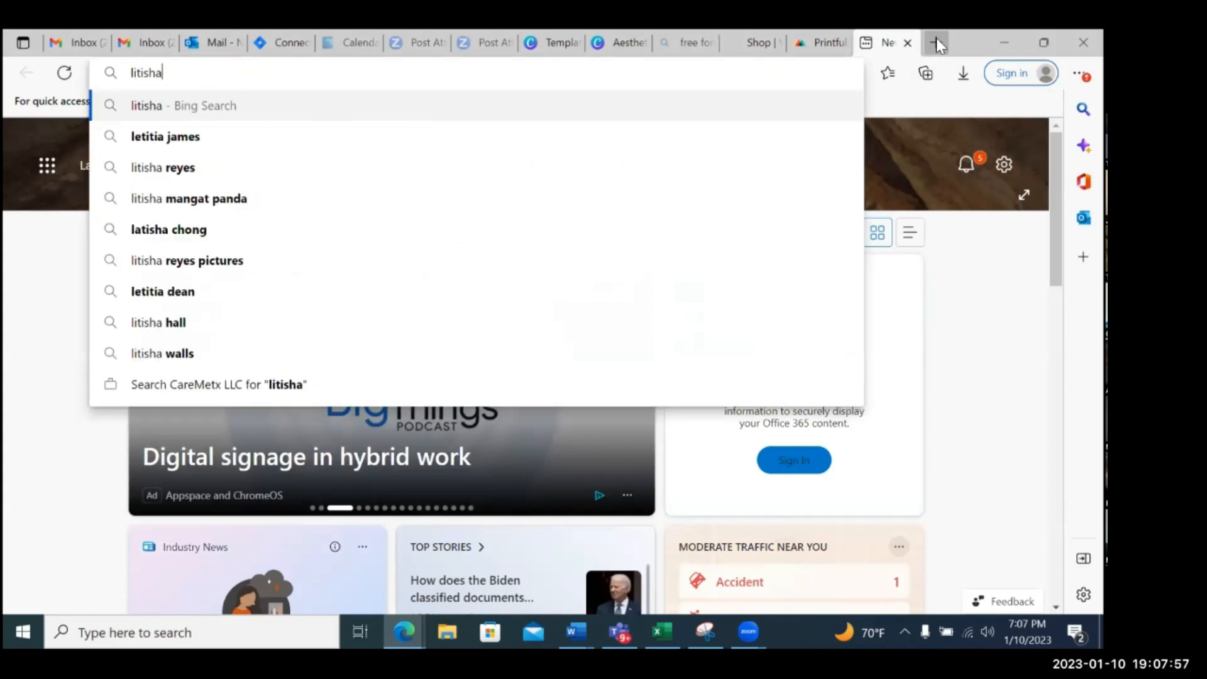
key("BackSpace")
key("BackSpace")
key("BackSpace")
key("BackSpace")
key("BackSpace")
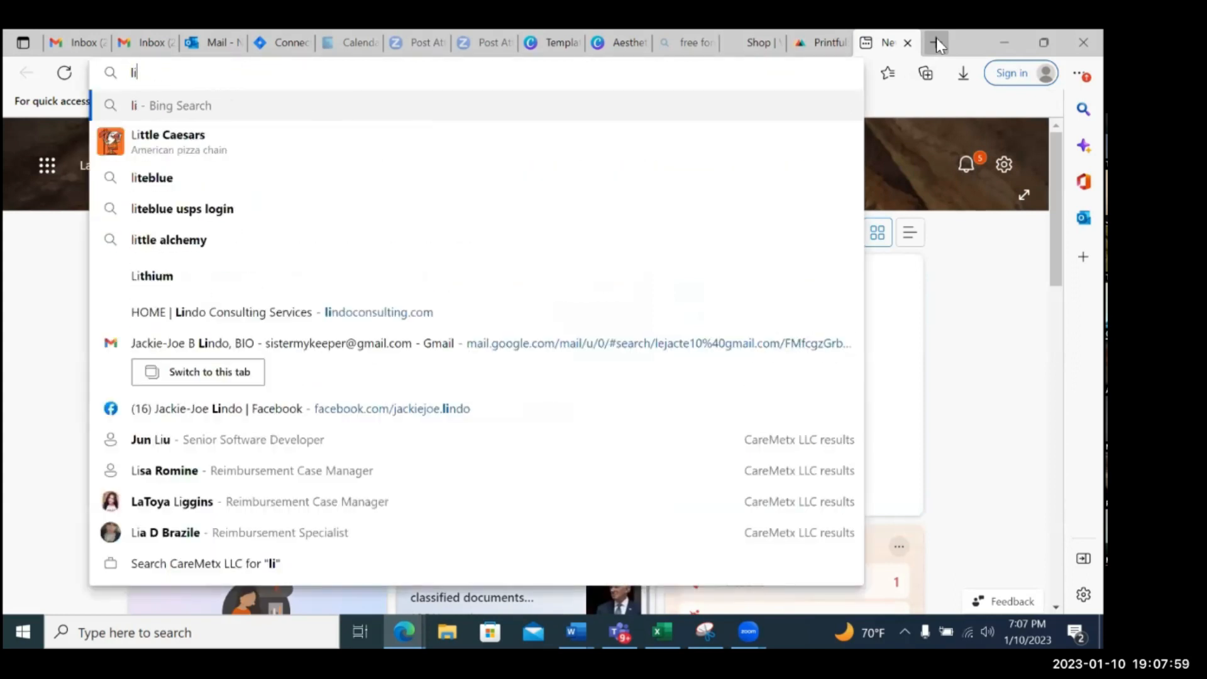
key("BackSpace")
key("BackSpace")
type("lakes")
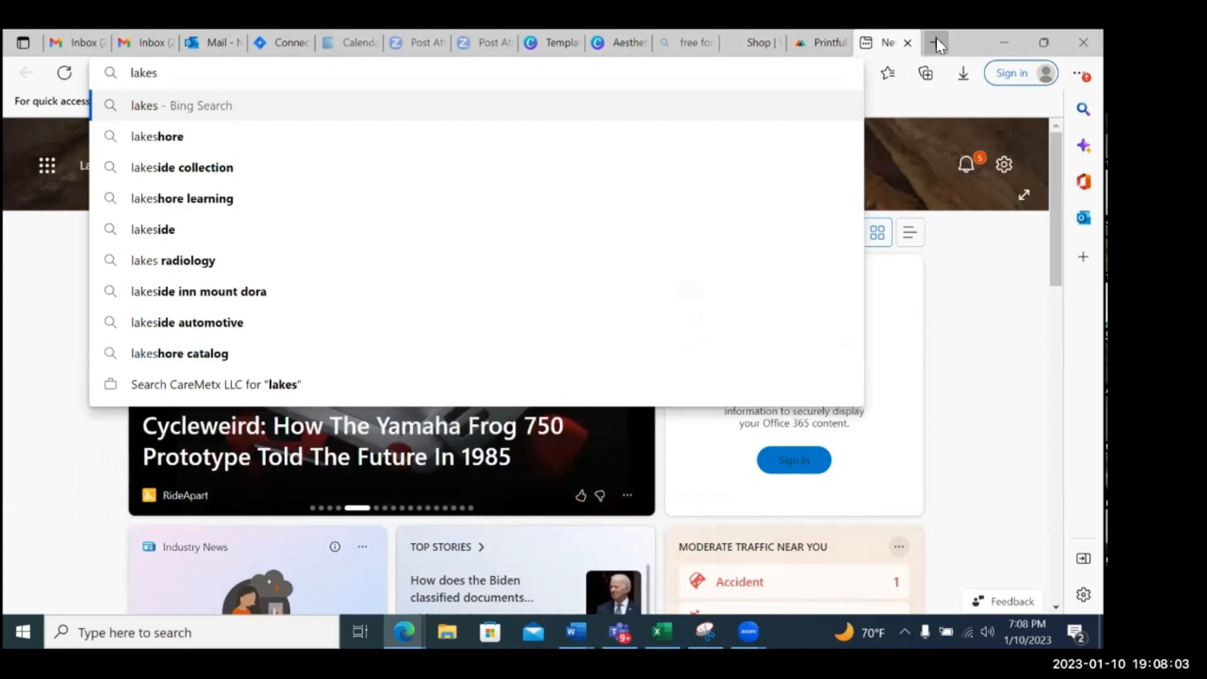
type("ha")
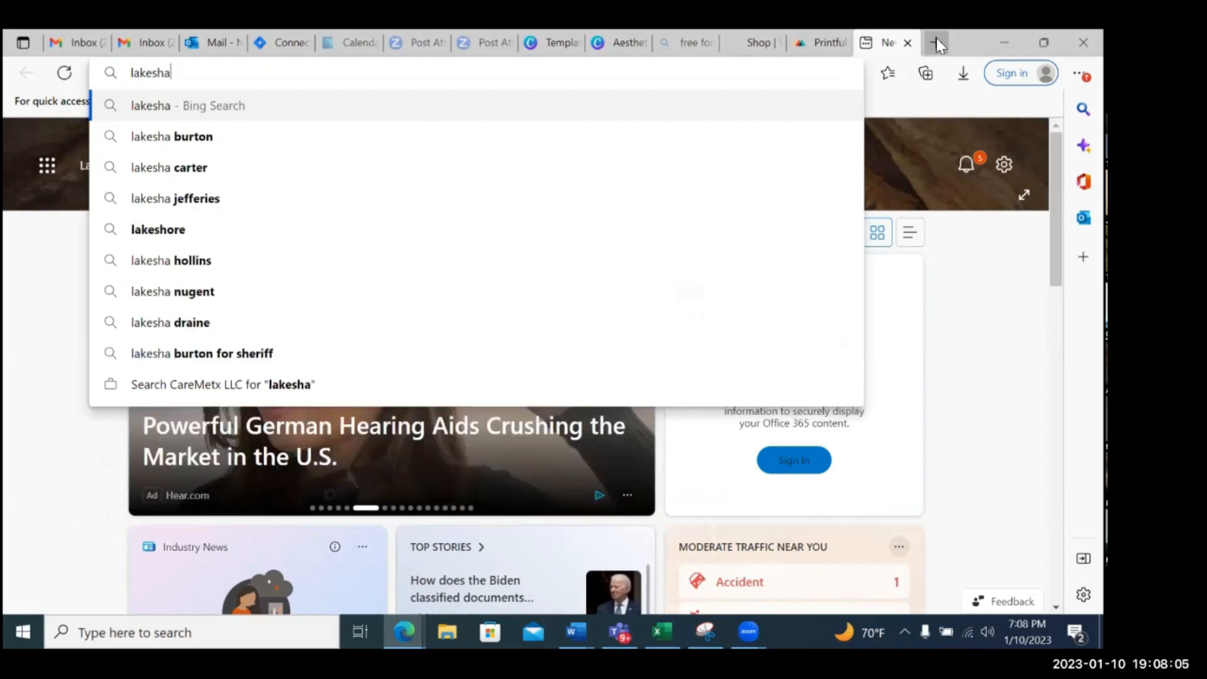
type("james.co")
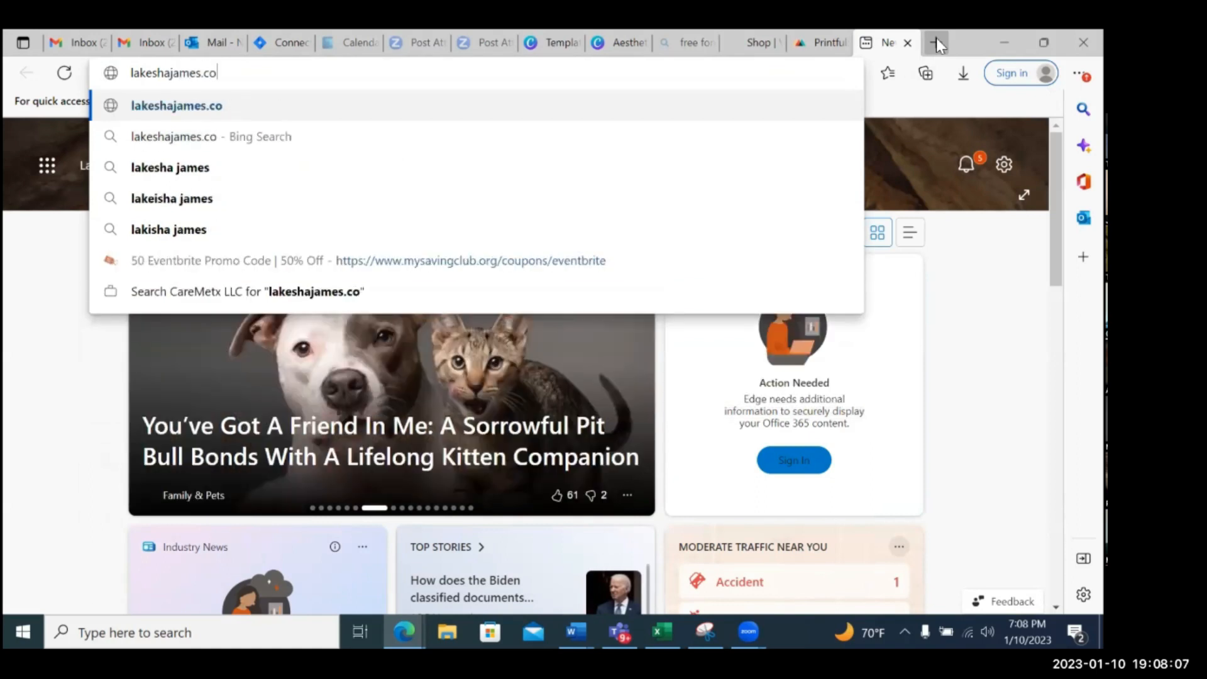
type("m")
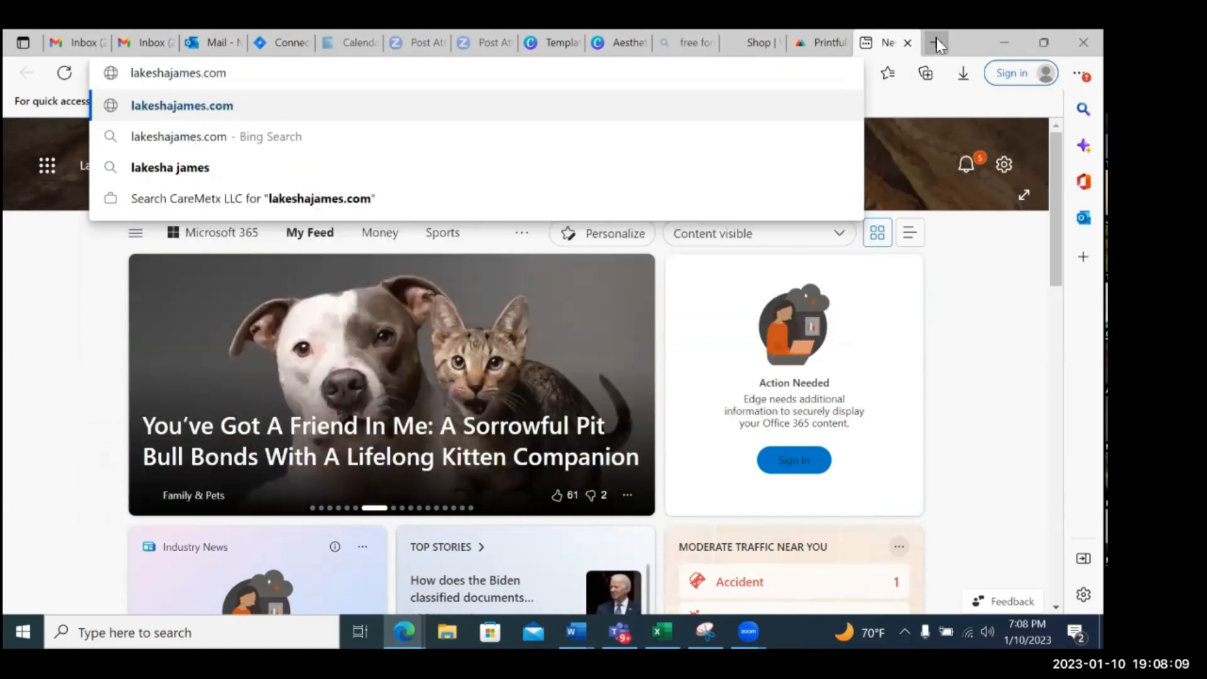
key("Return")
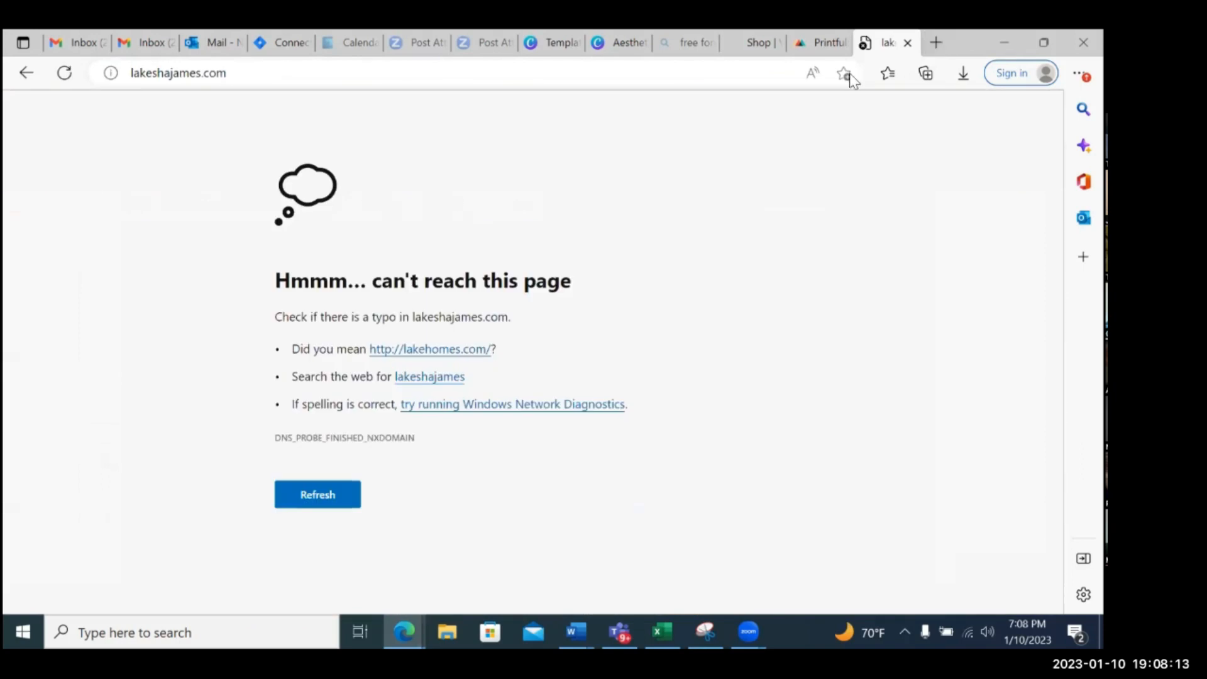
Go to wix.com, choose the author's site from the recently opened sites and view its live version
left_click(254, 72)
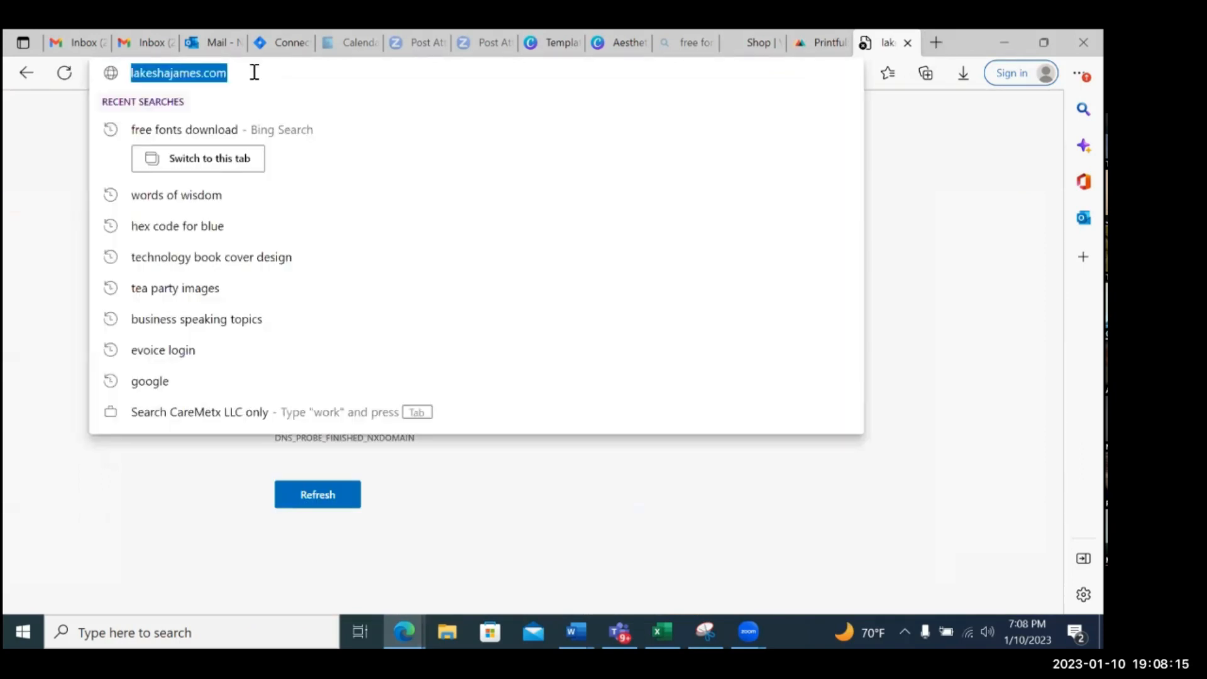
type("wix")
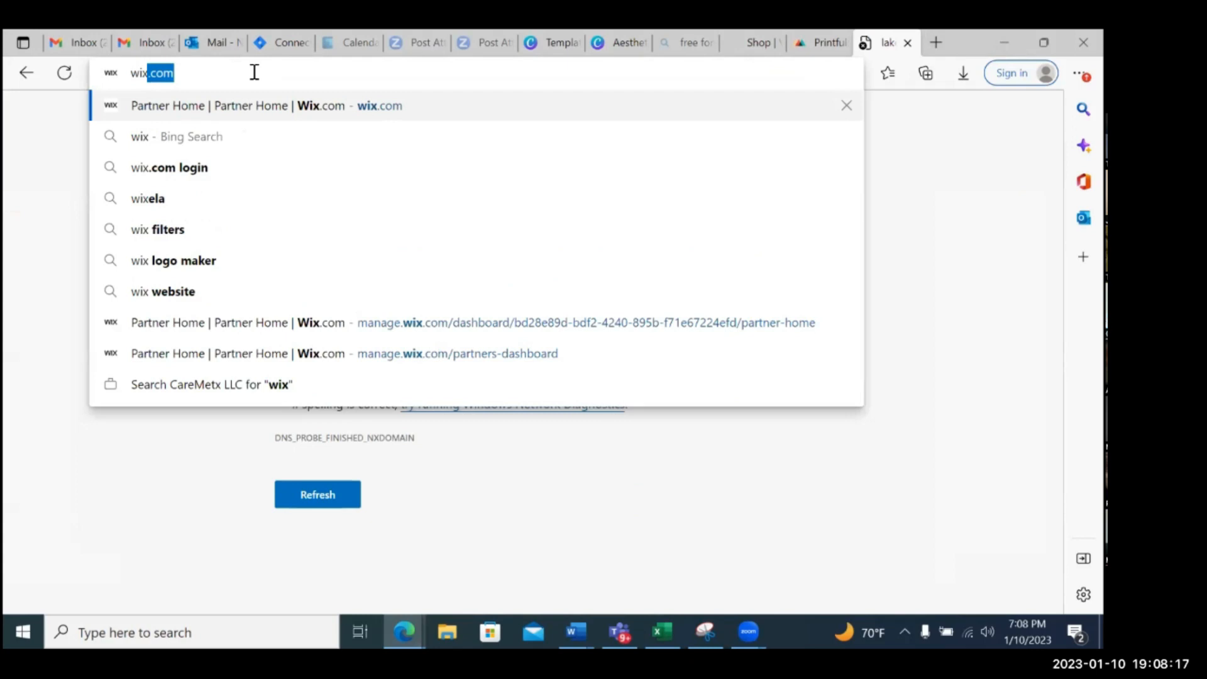
key("Return")
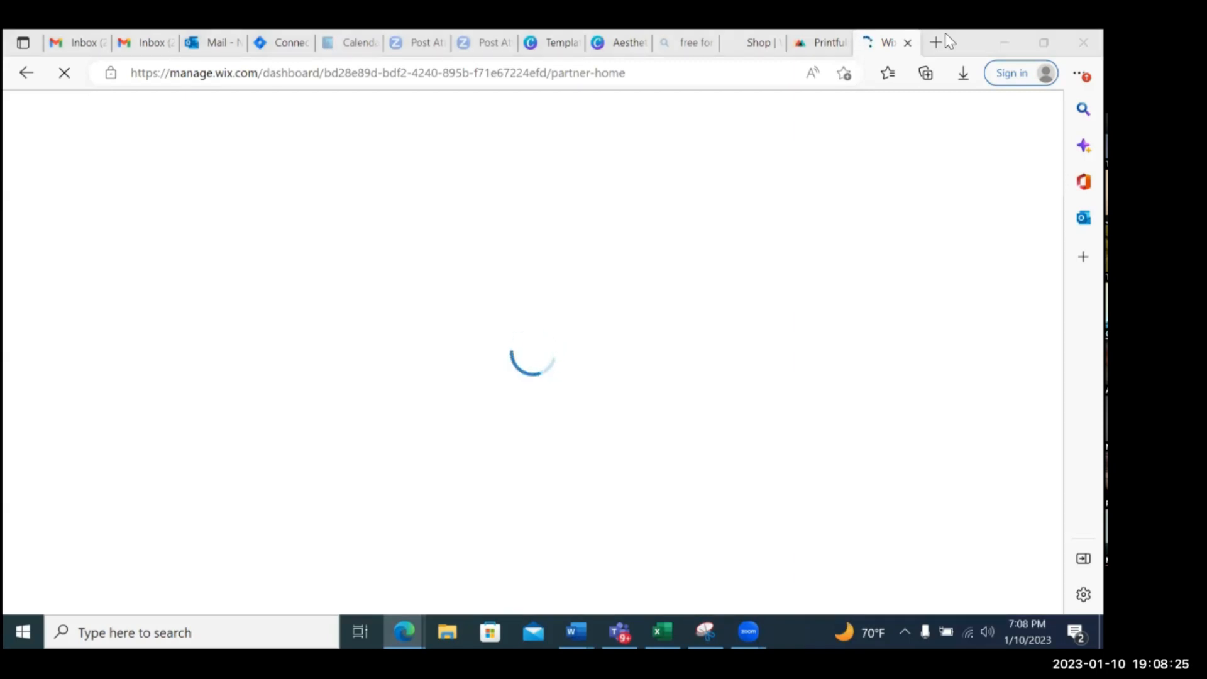
mouse_move(116, 111)
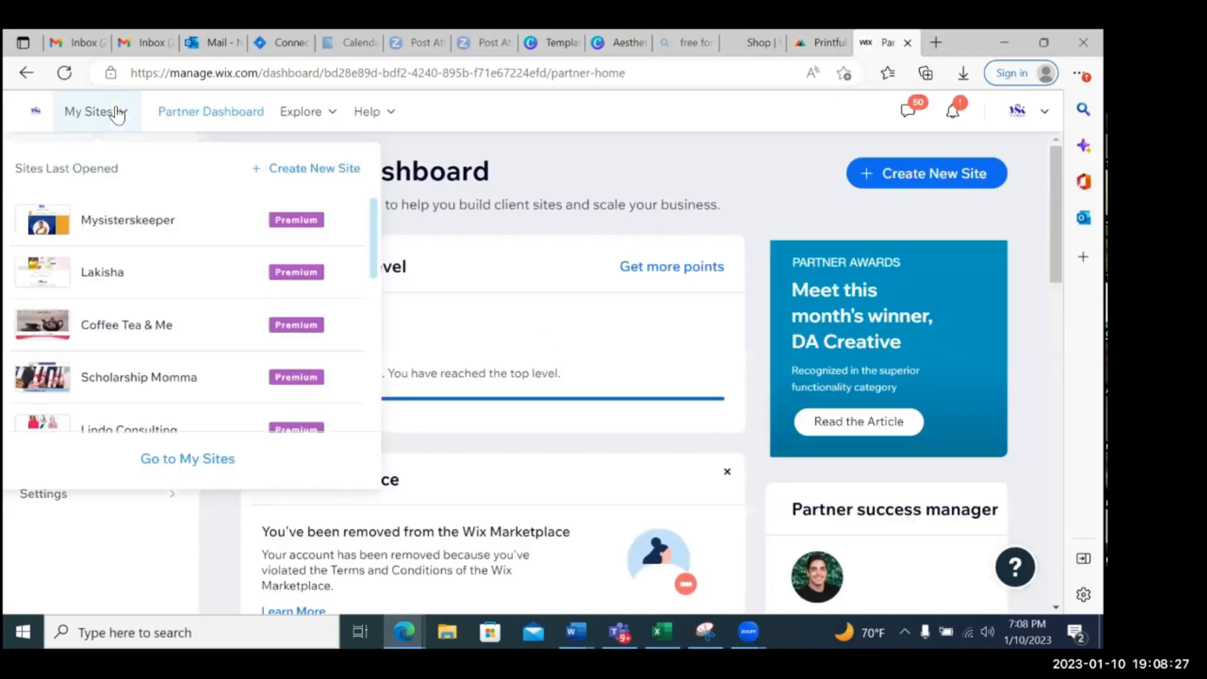
left_click(102, 272)
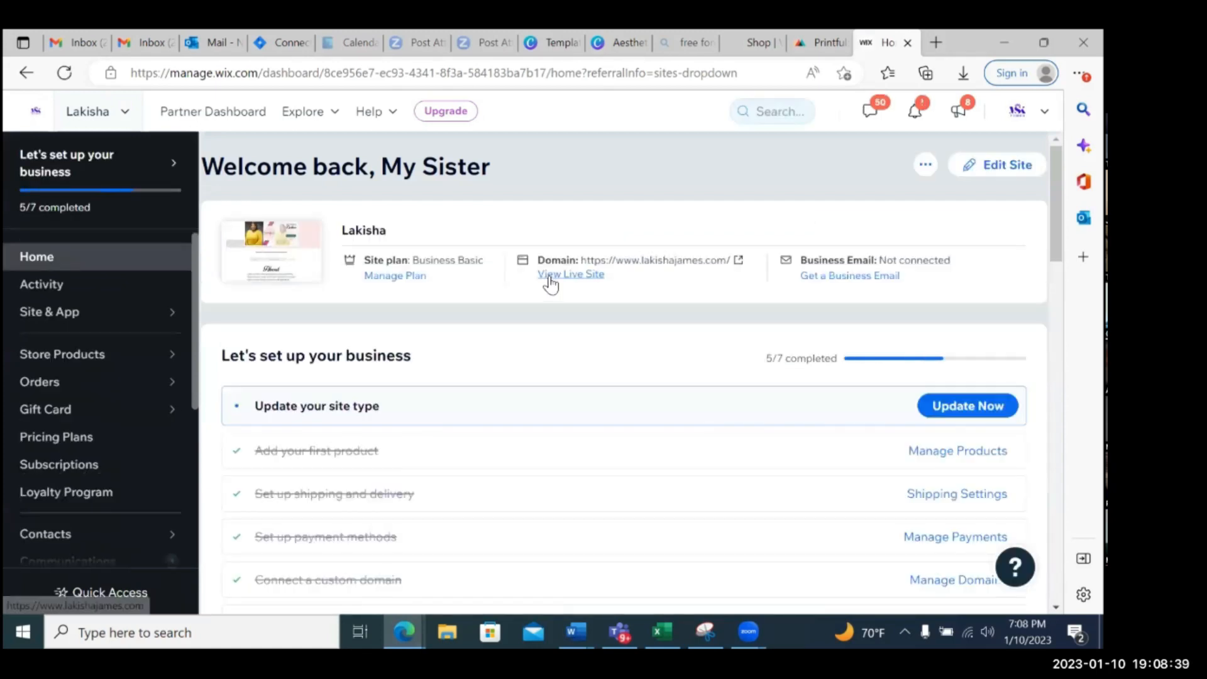
left_click(560, 276)
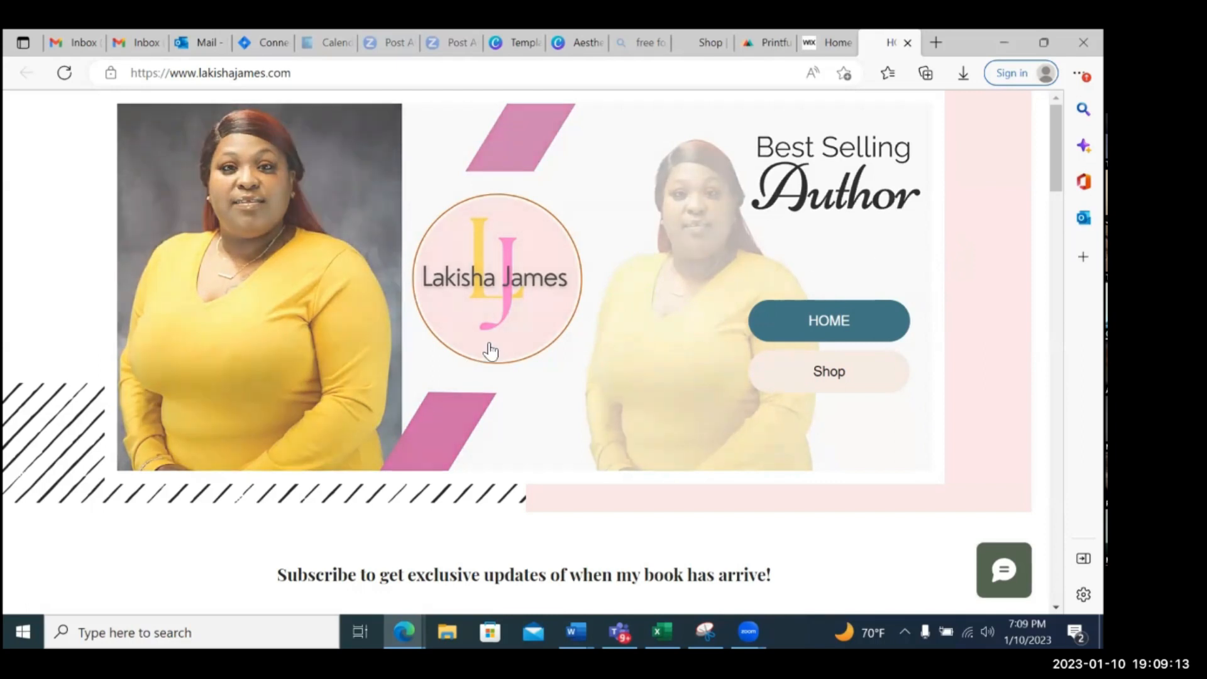
Examine the author's live homepage, including the mailing-list form, About section, Words of Wisdom II book products and contact section
scroll(635, 287, "down", 5)
scroll(635, 286, "up", 5)
scroll(564, 300, "down", 6)
scroll(565, 301, "up", 2)
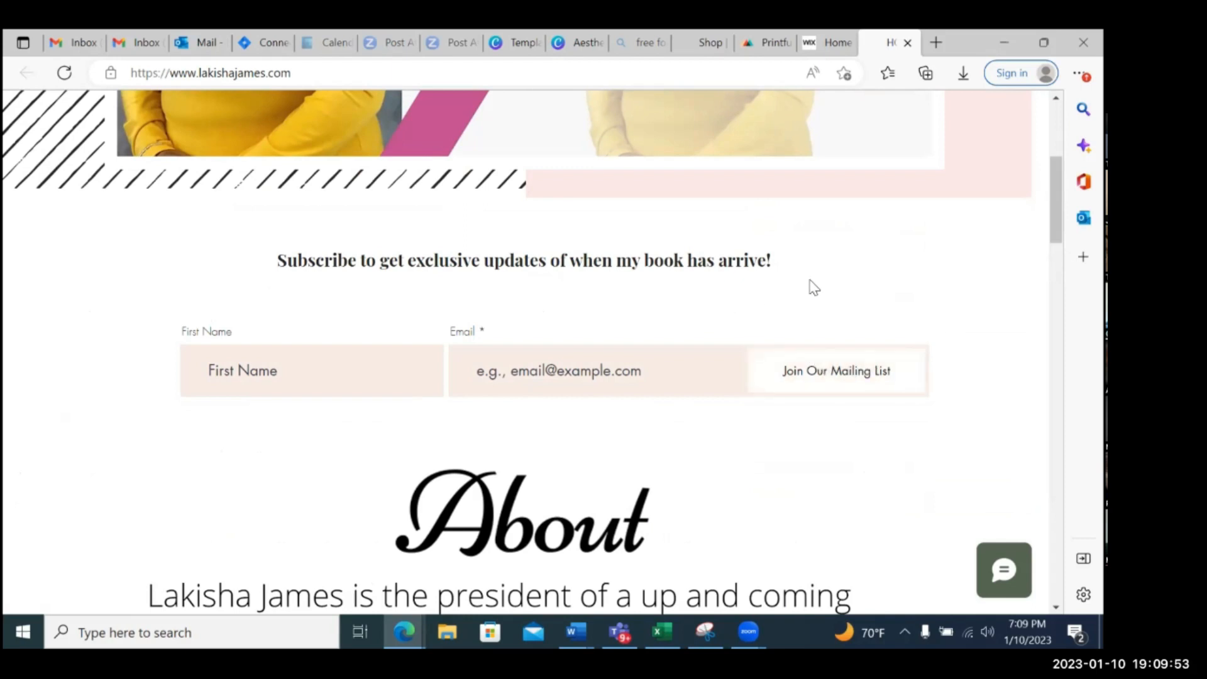
scroll(814, 287, "down", 10)
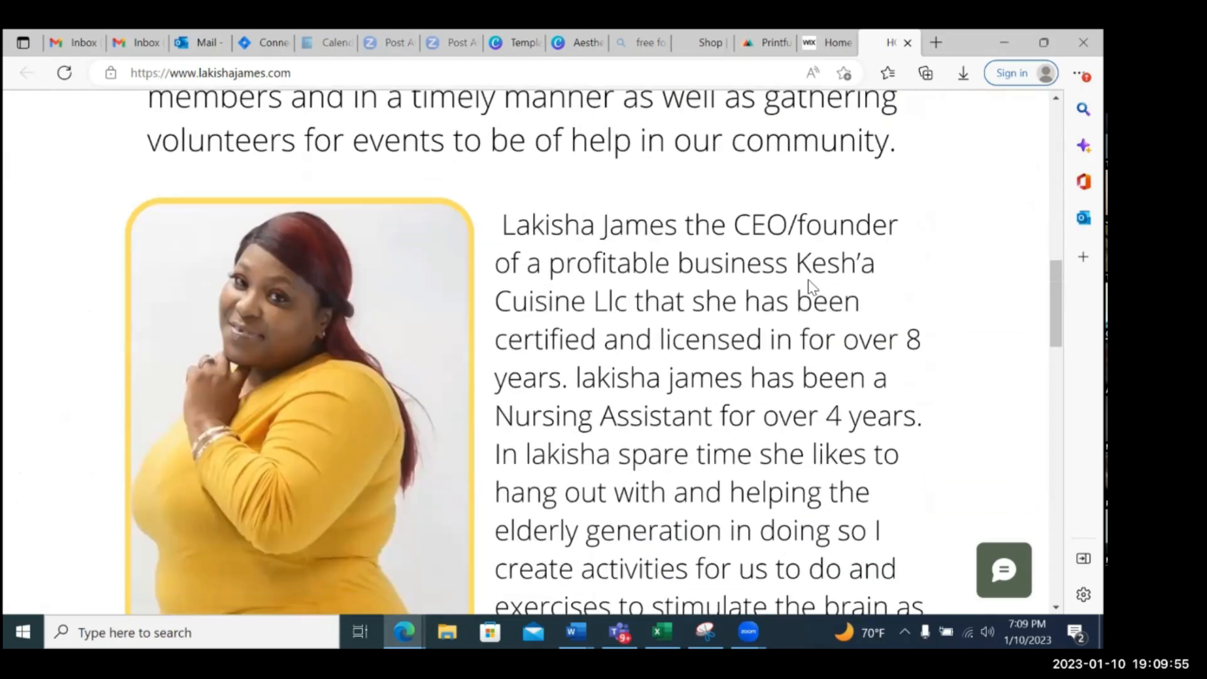
scroll(811, 286, "down", 10)
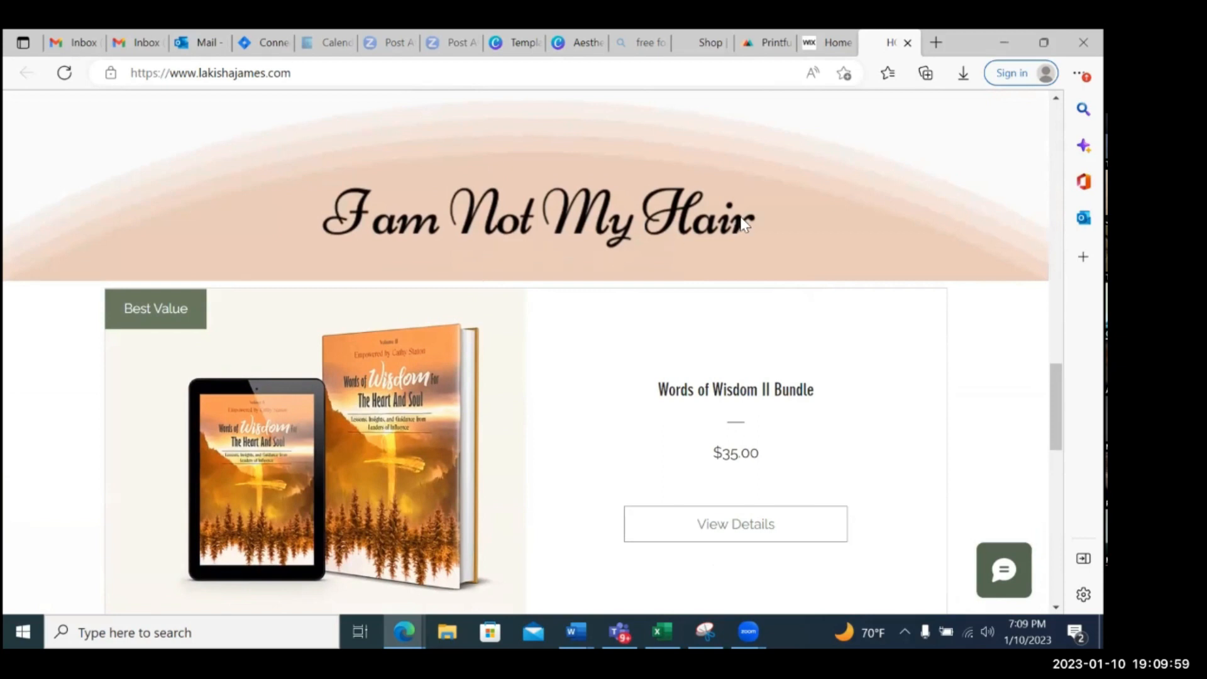
scroll(471, 387, "down", 3)
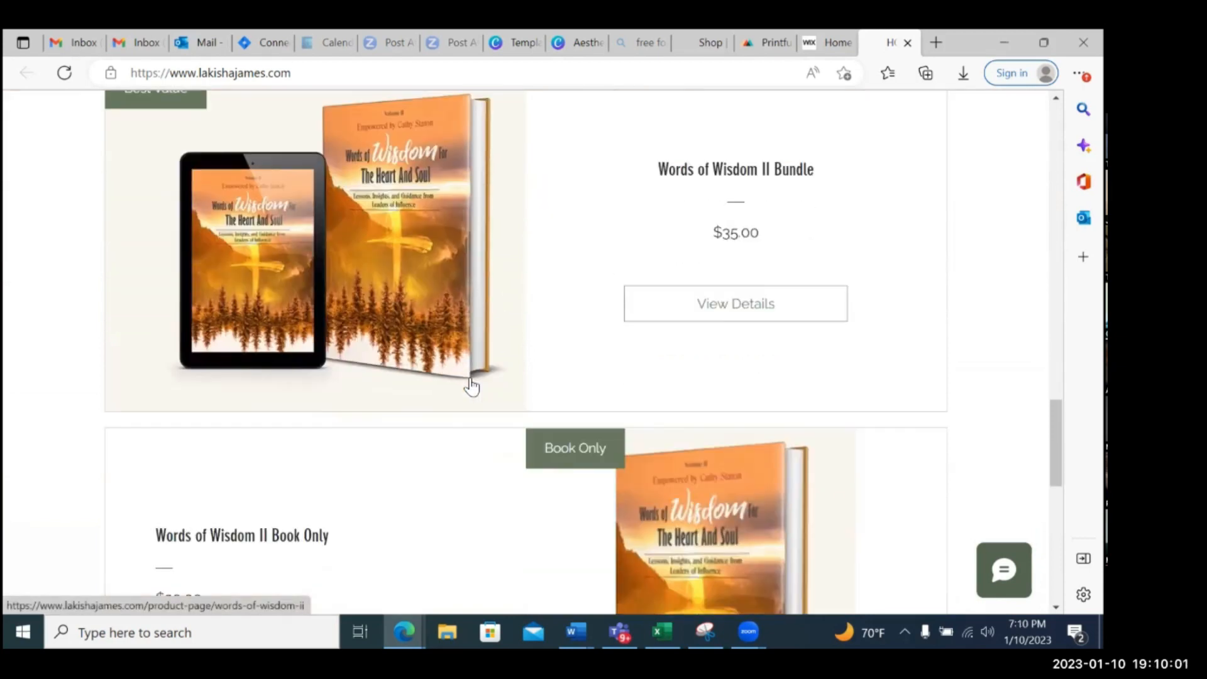
scroll(472, 387, "down", 10)
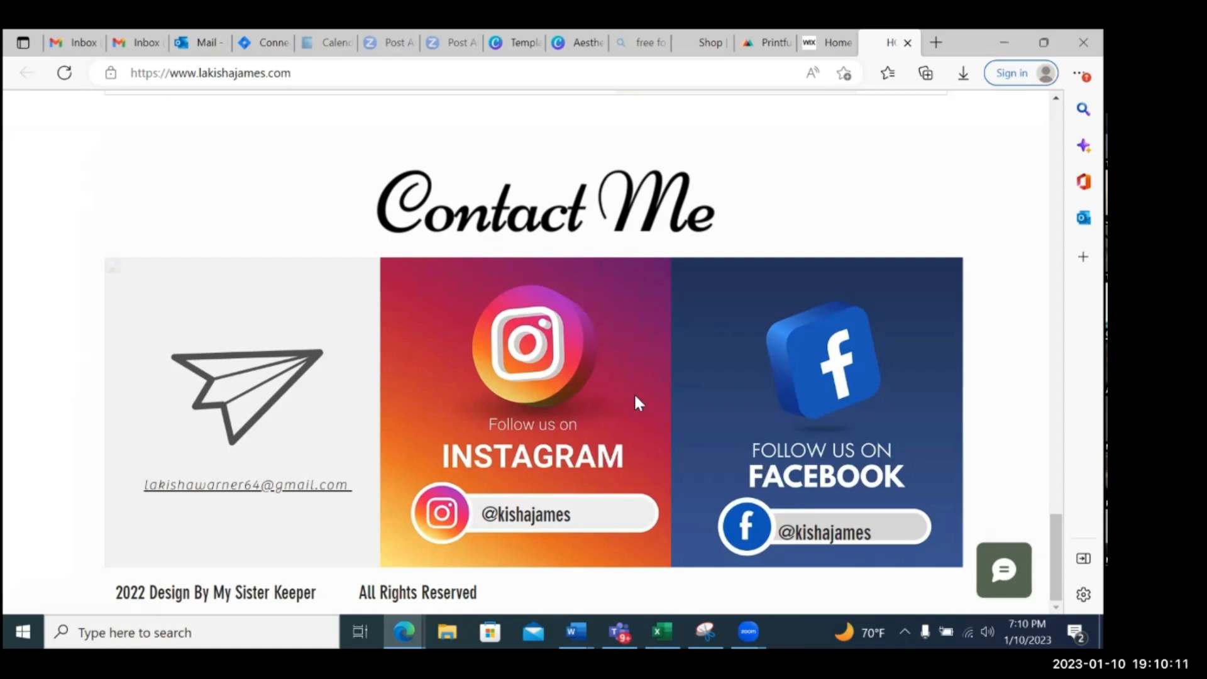
Return to the start of the author's homepage and open the site's Shop page
scroll(976, 330, "up", 1)
scroll(976, 330, "up", 10)
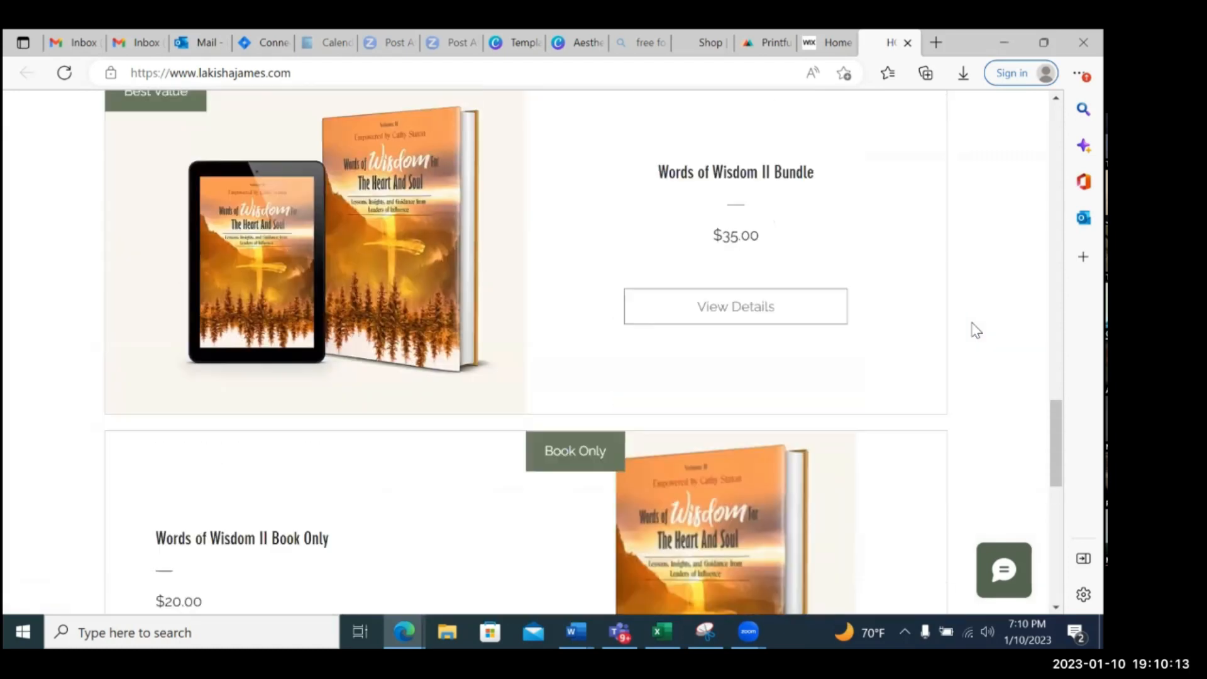
scroll(976, 329, "up", 10)
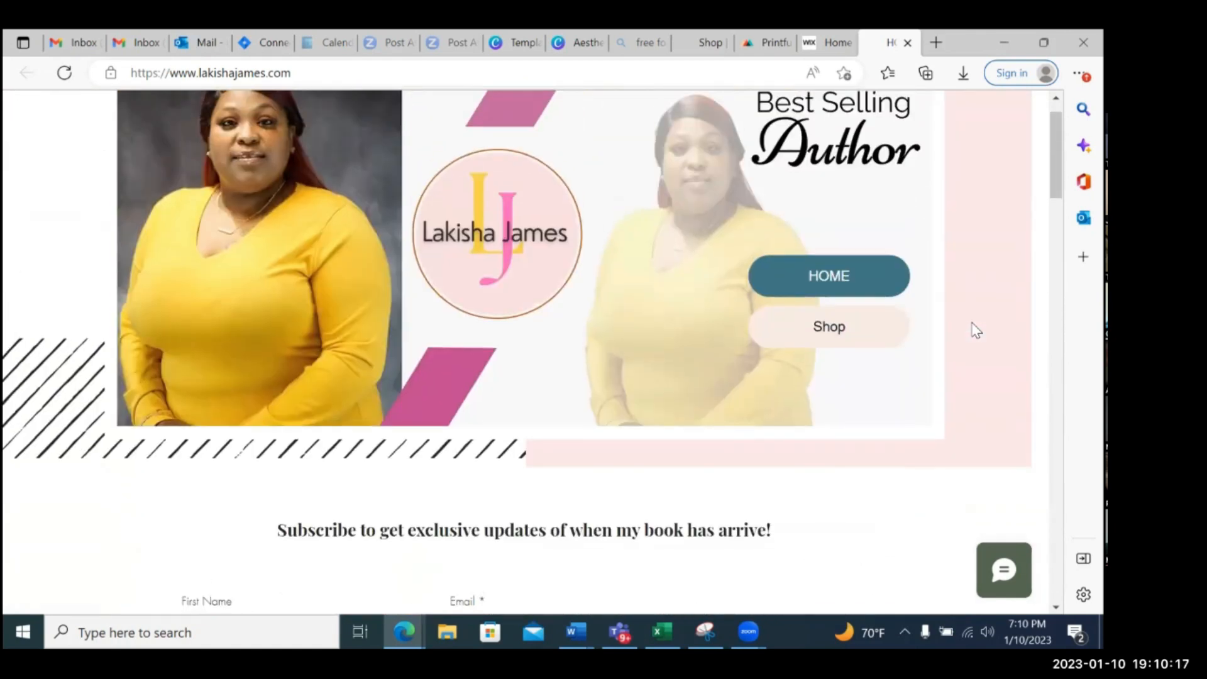
scroll(976, 329, "up", 1)
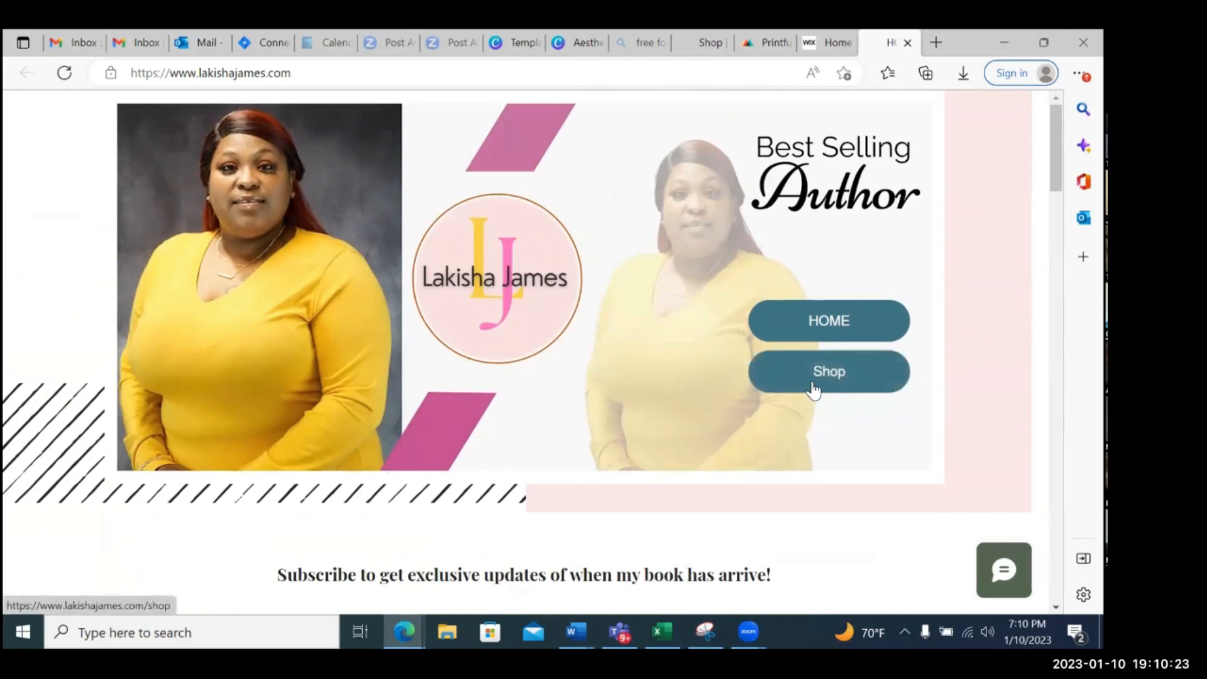
left_click(832, 379)
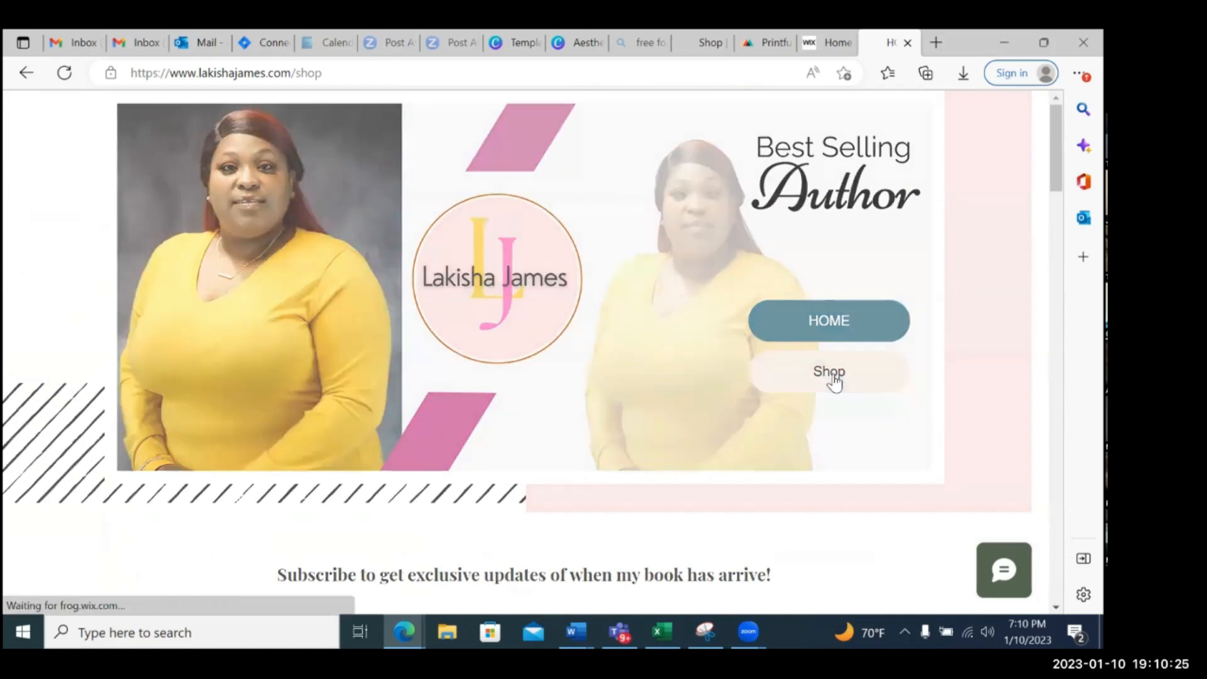
Examine the shop's products, including the I Am Not My Hair T-shirt, framed poster and wine tumbler, and the Words of Wisdom II book
scroll(941, 336, "down", 3)
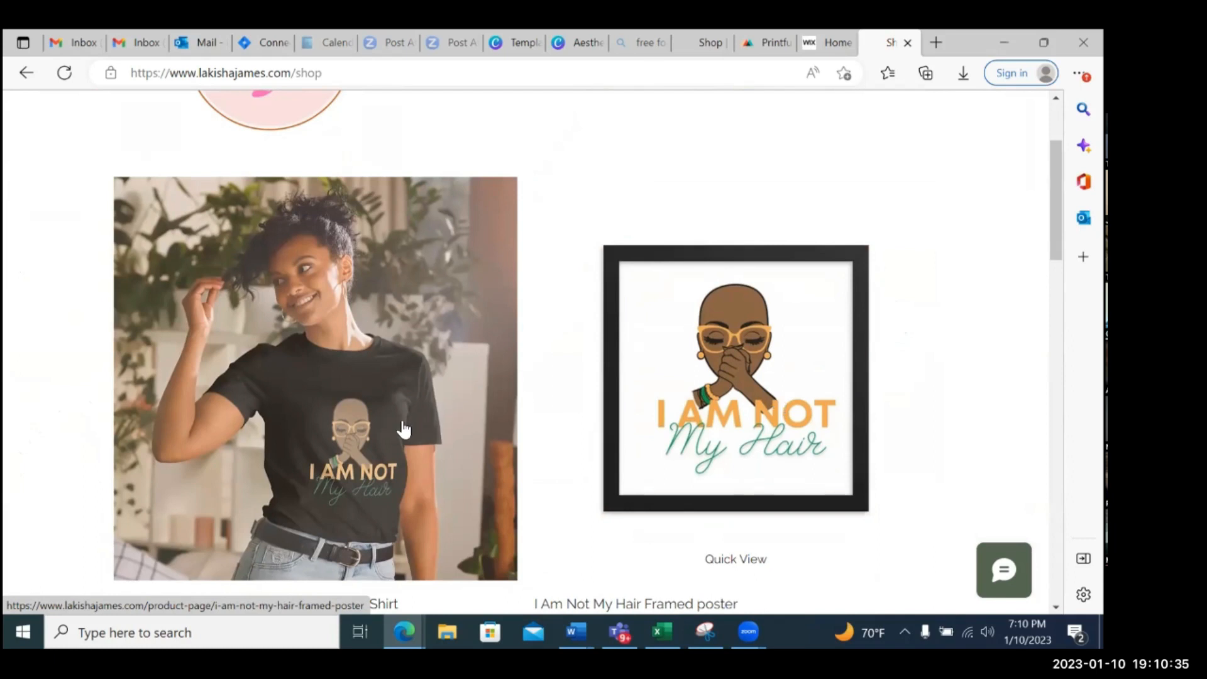
scroll(787, 385, "down", 6)
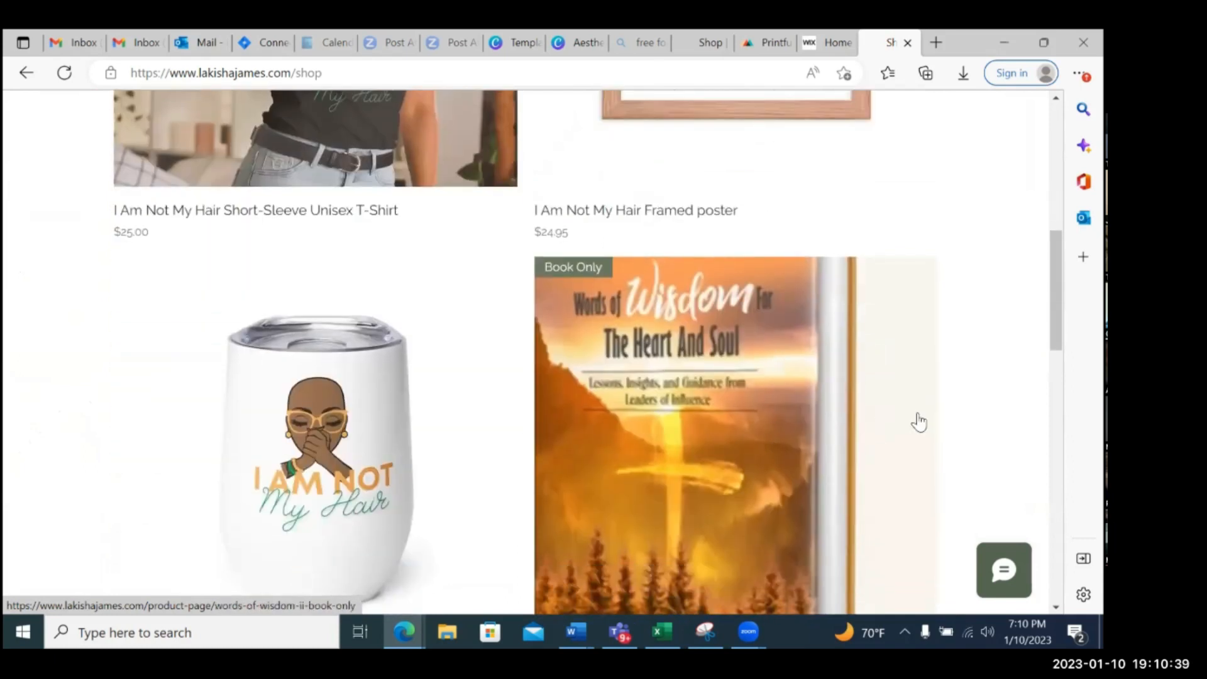
scroll(918, 421, "up", 7)
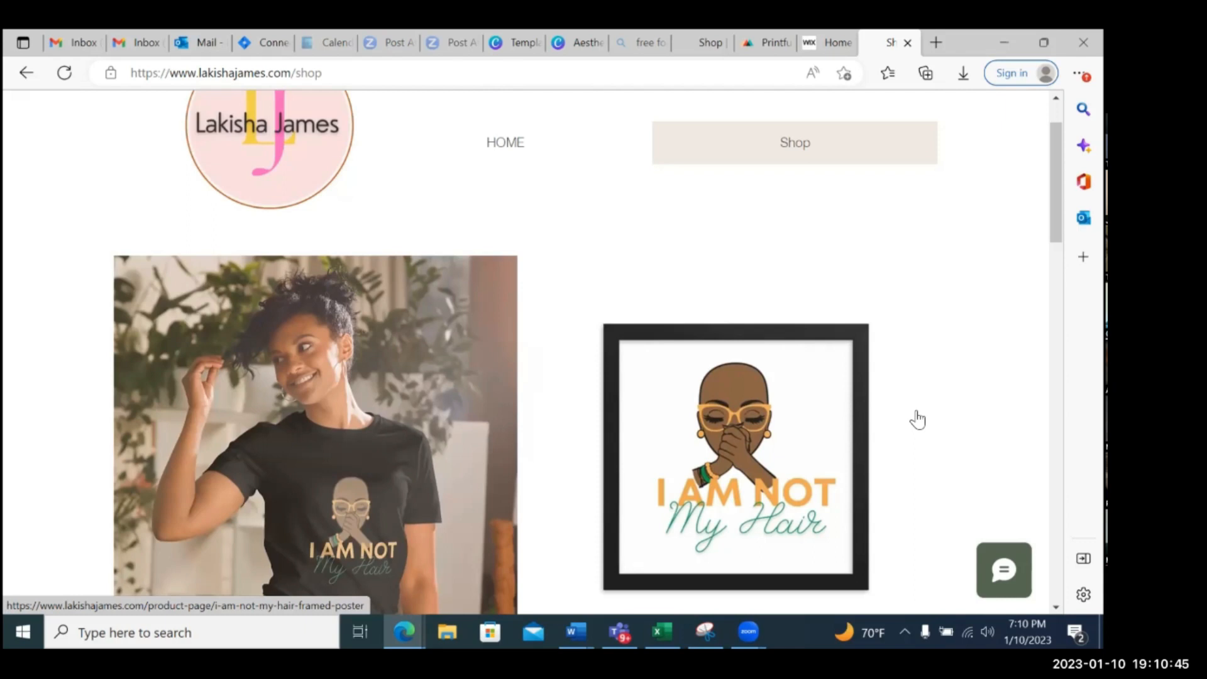
scroll(917, 420, "down", 10)
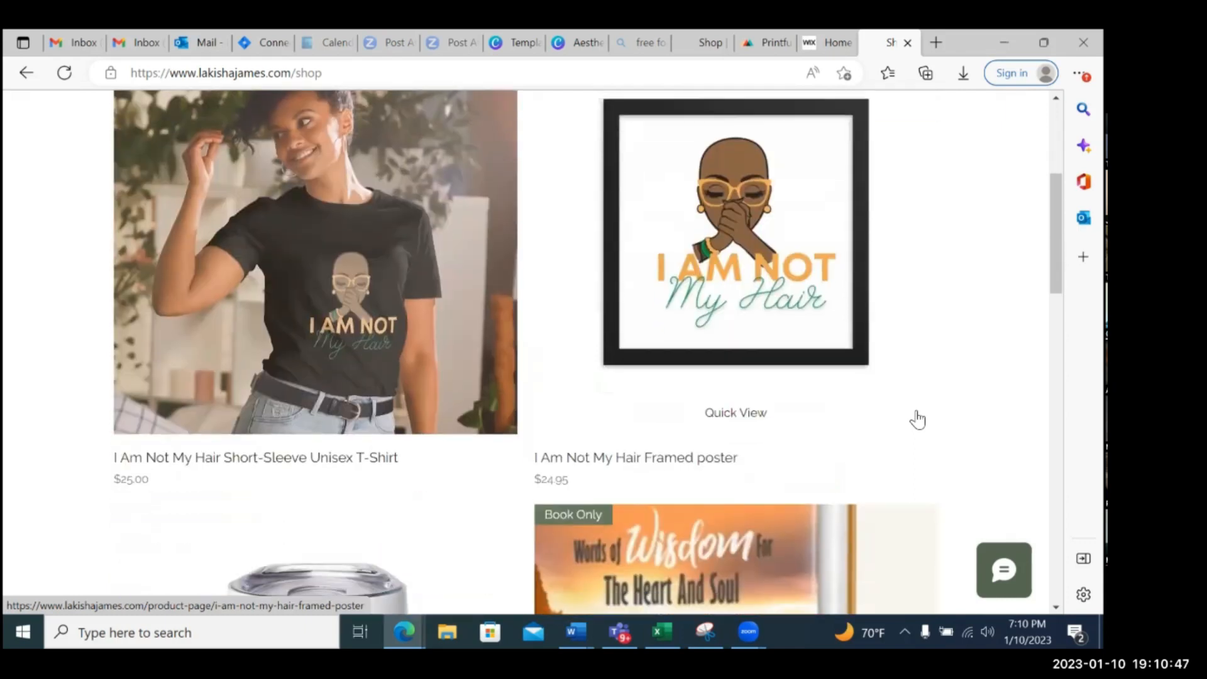
scroll(918, 419, "up", 1)
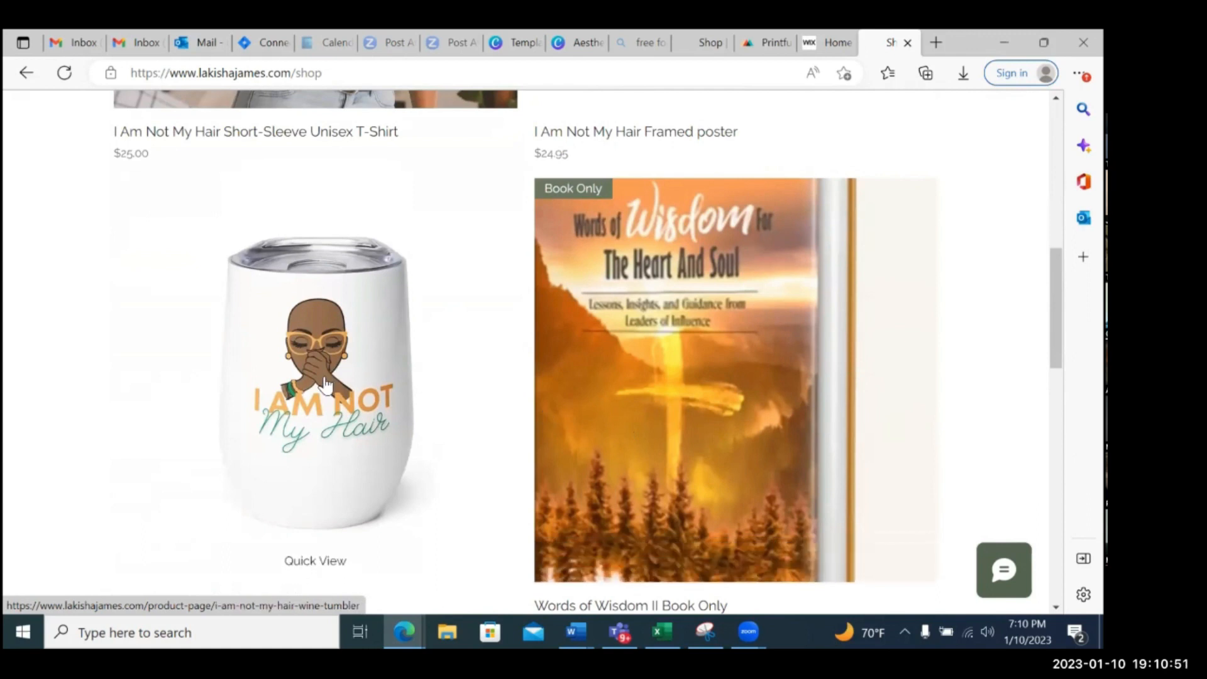
scroll(326, 384, "up", 5)
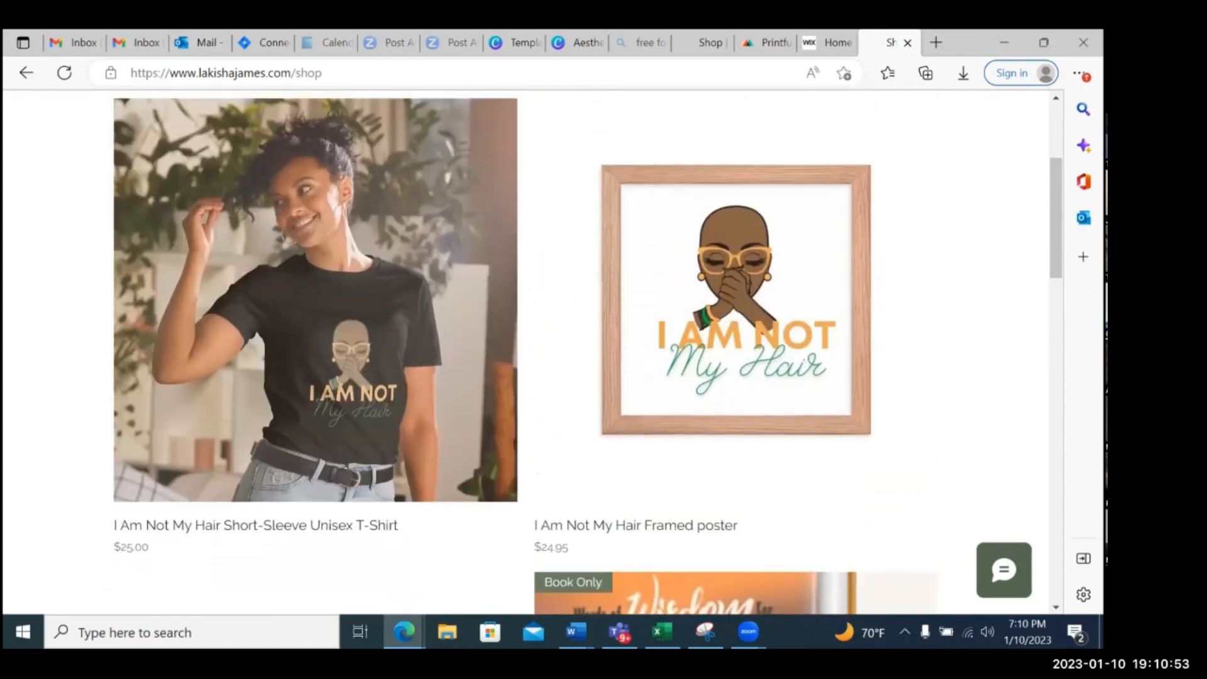
scroll(528, 352, "up", 2)
scroll(528, 352, "down", 2)
scroll(525, 352, "up", 4)
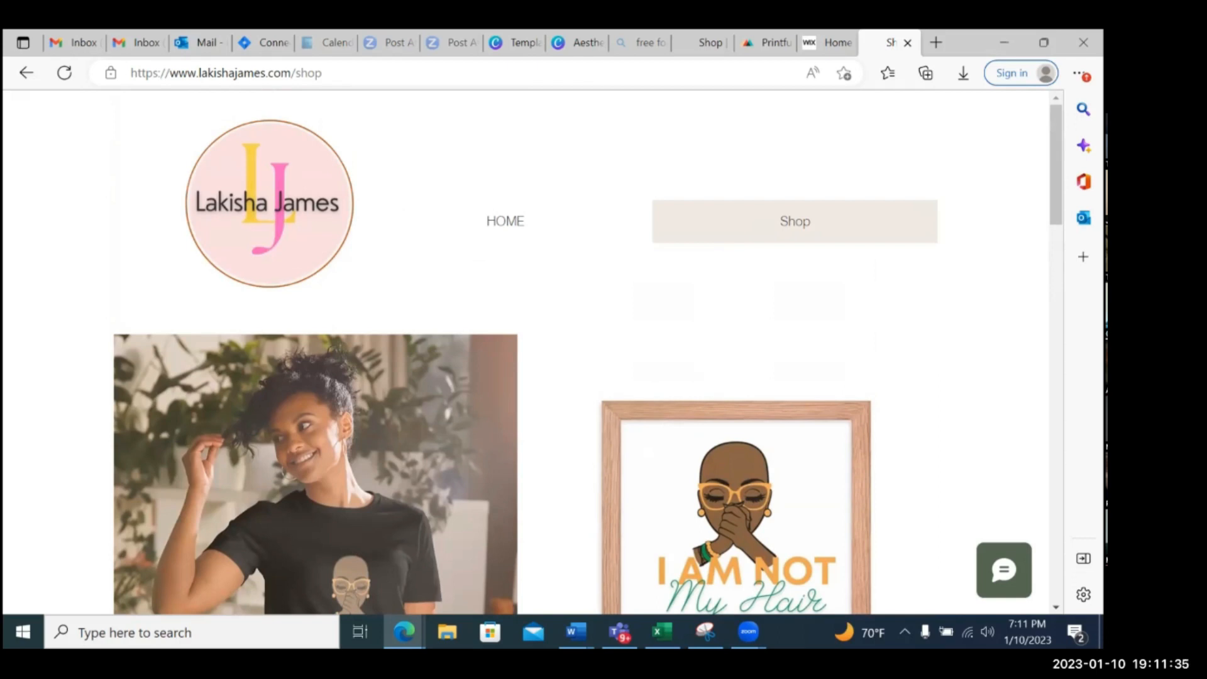
scroll(526, 352, "down", 2)
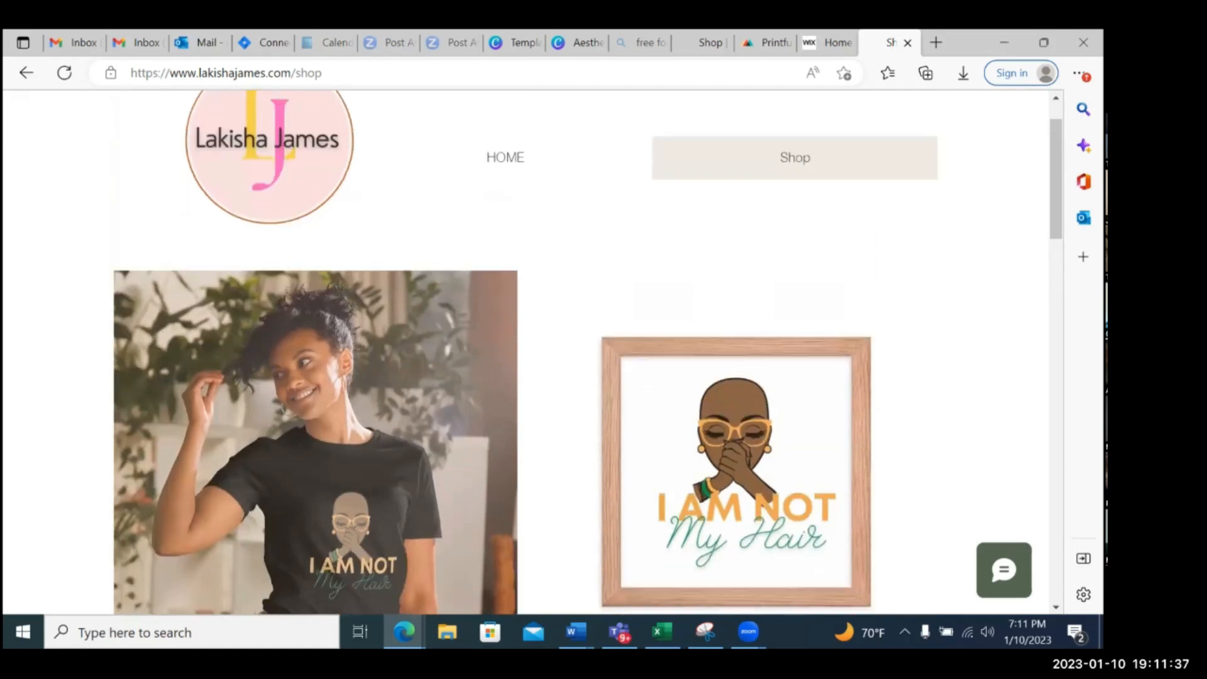
scroll(526, 352, "down", 2)
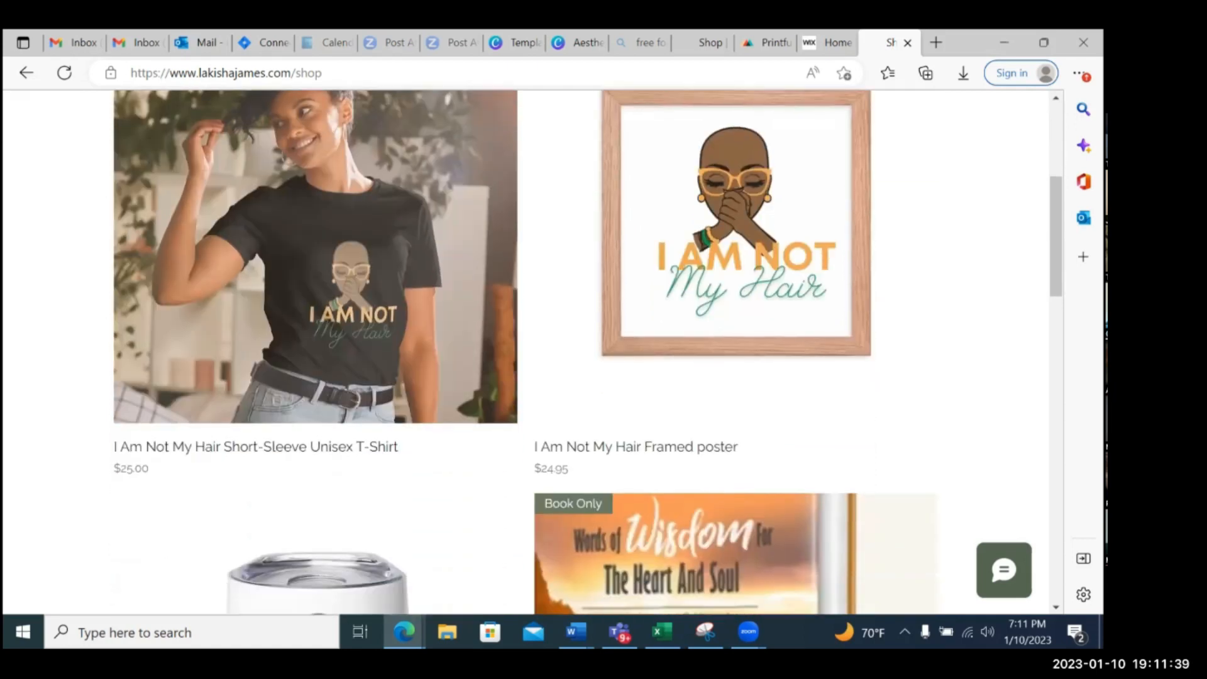
scroll(525, 352, "down", 5)
scroll(525, 352, "up", 2)
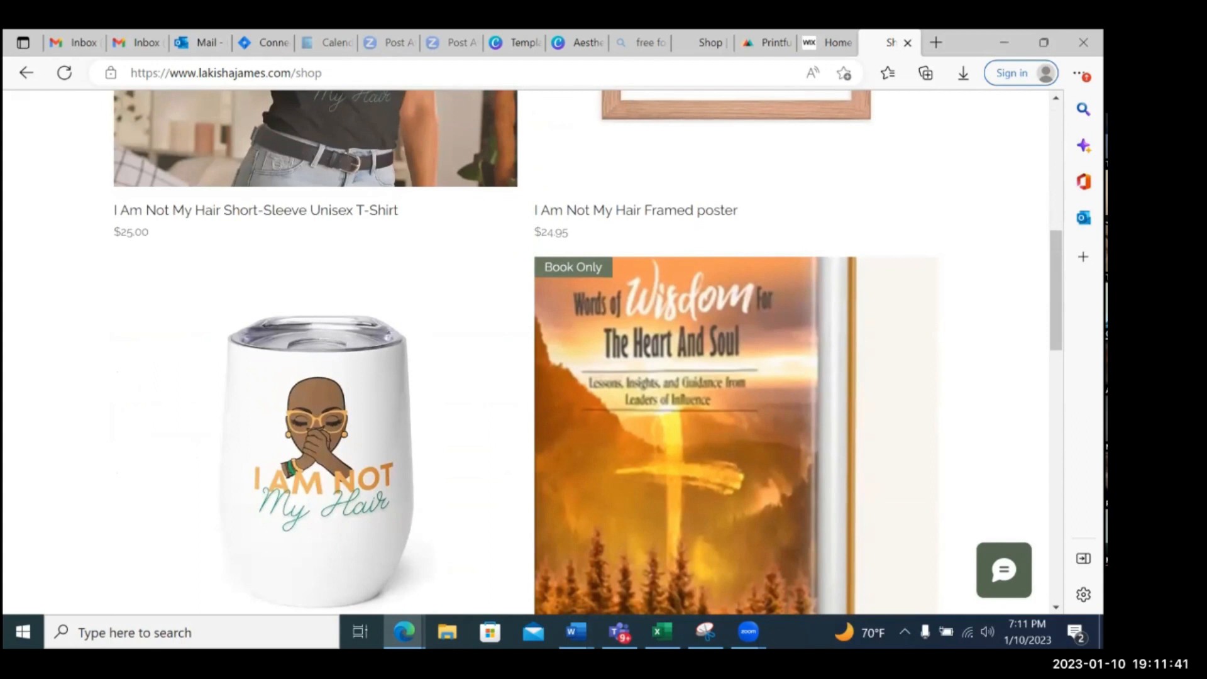
scroll(526, 352, "up", 6)
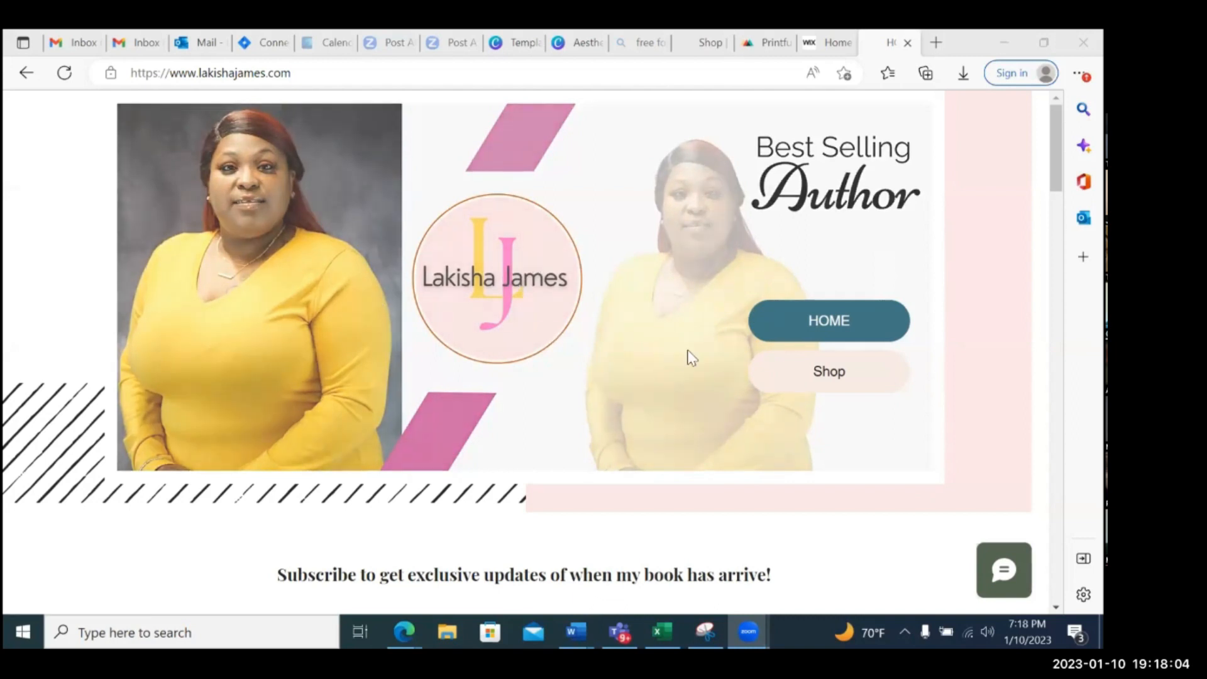
Look over the author's homepage again from the mailing-list form to the book products and contact section
scroll(692, 357, "down", 10)
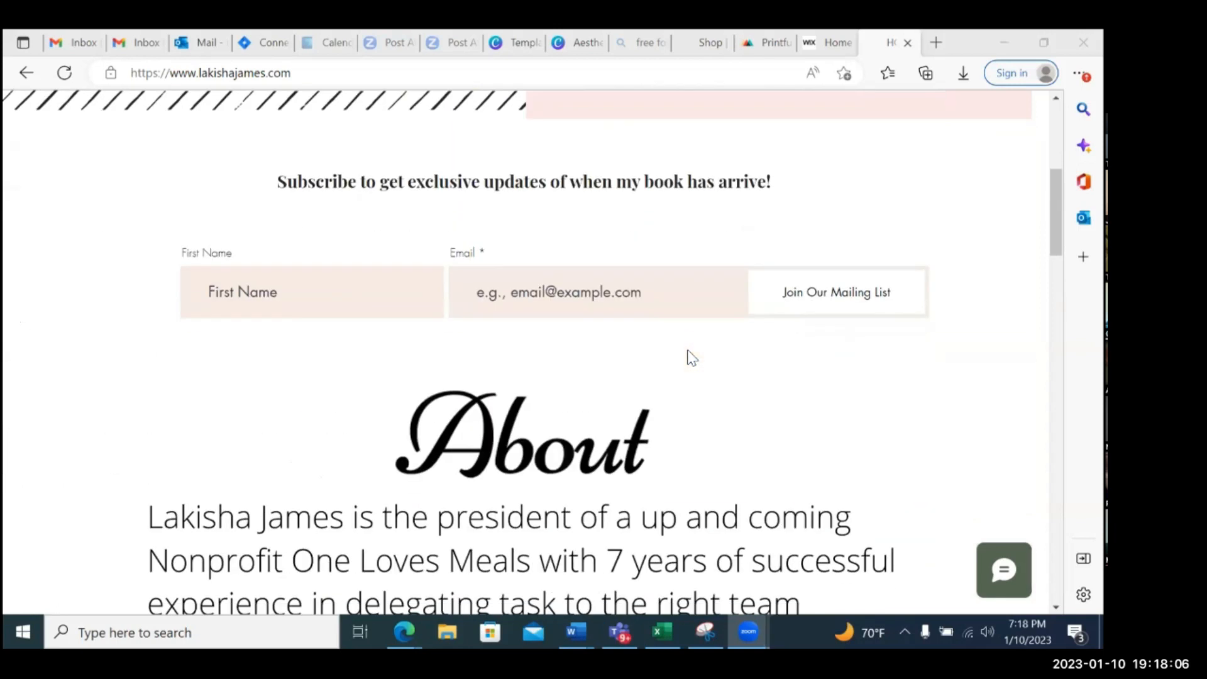
scroll(690, 354, "down", 15)
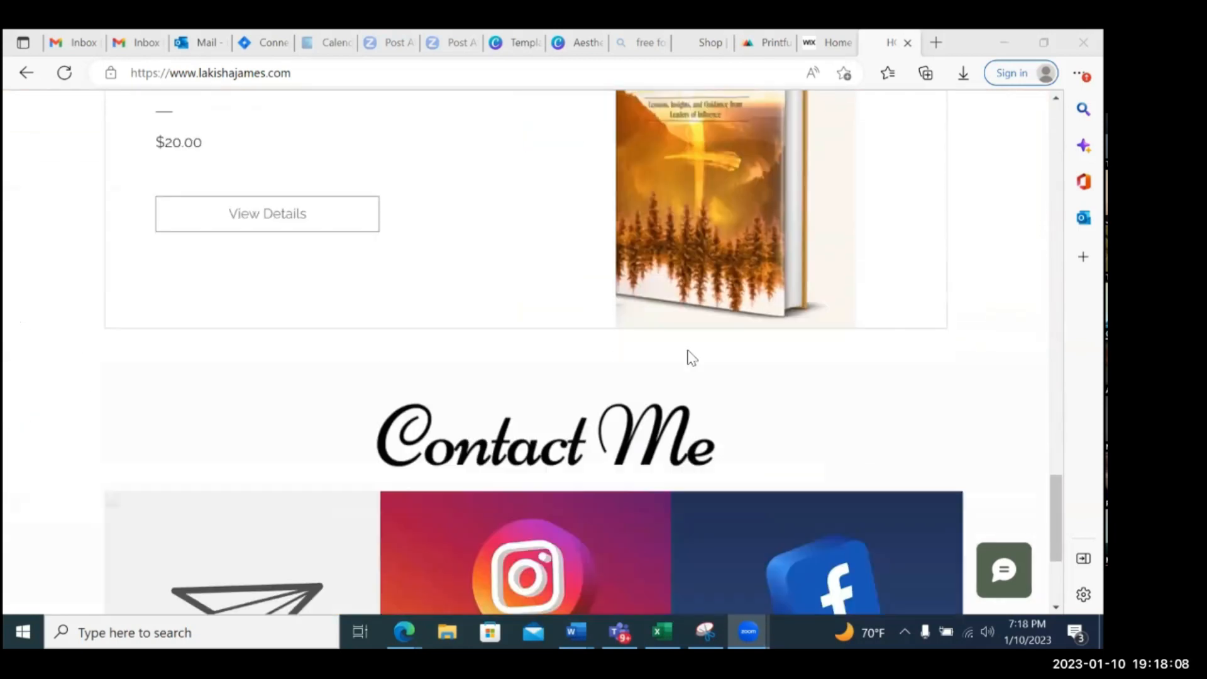
scroll(690, 355, "up", 15)
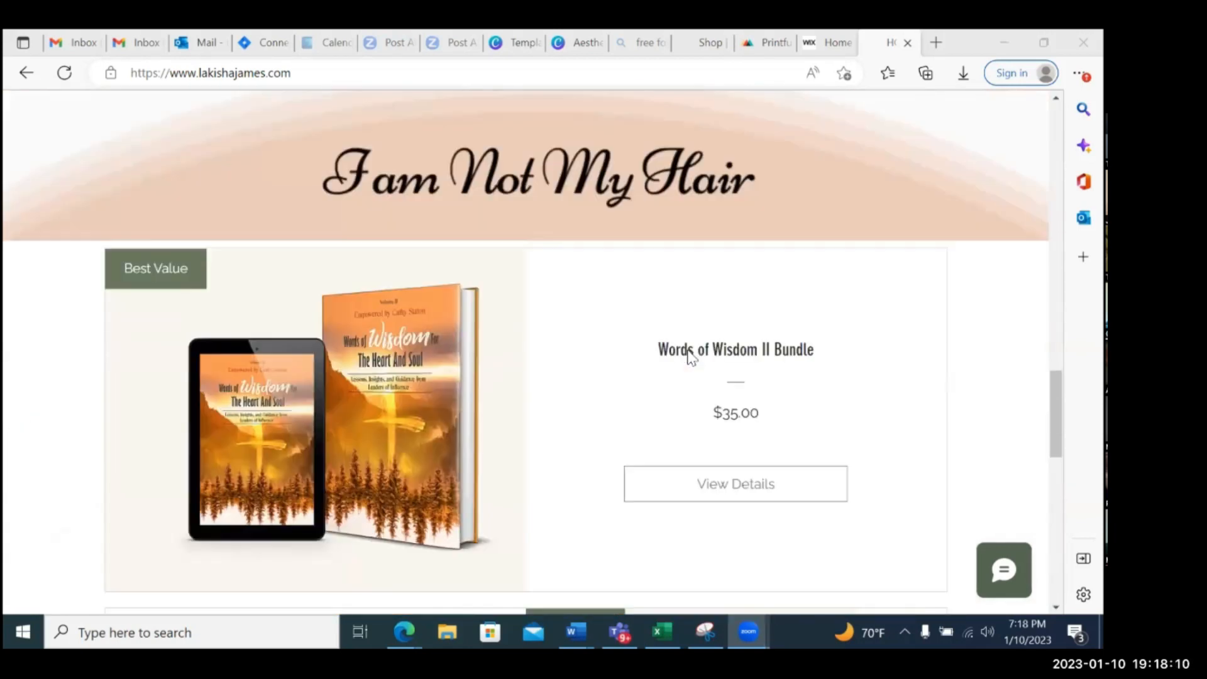
scroll(690, 355, "up", 5)
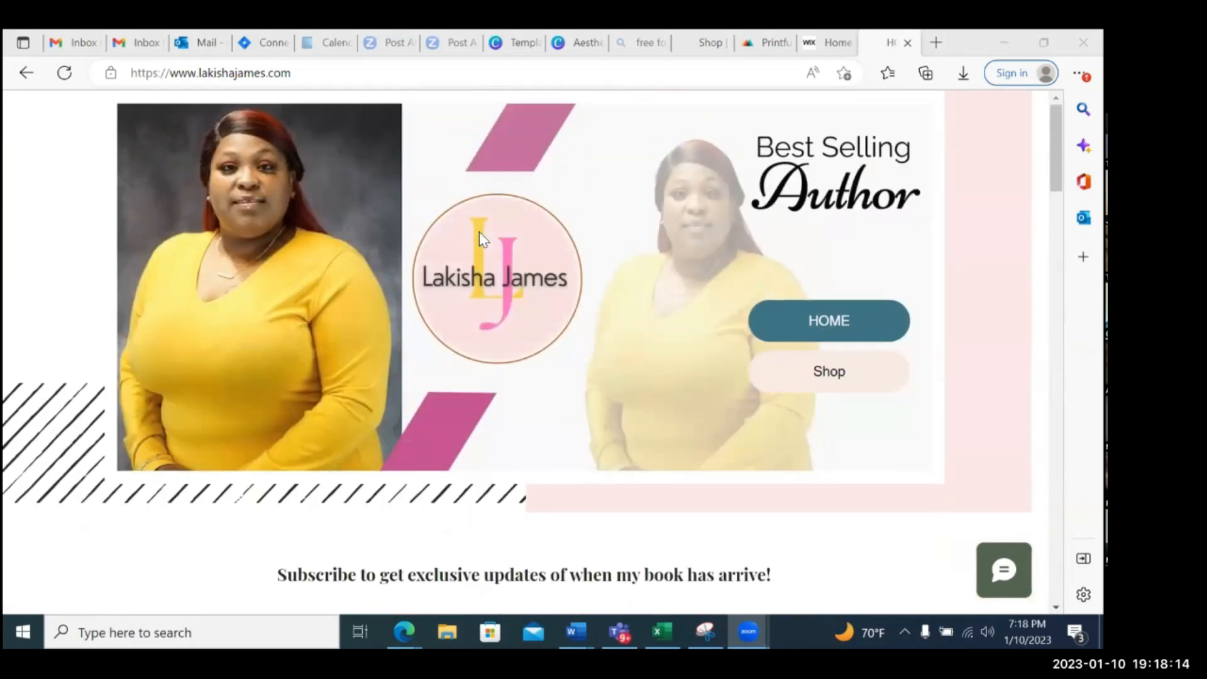
Switch to the Wix dashboard, look through the recently opened sites and open the full My Sites overview
left_click(828, 42)
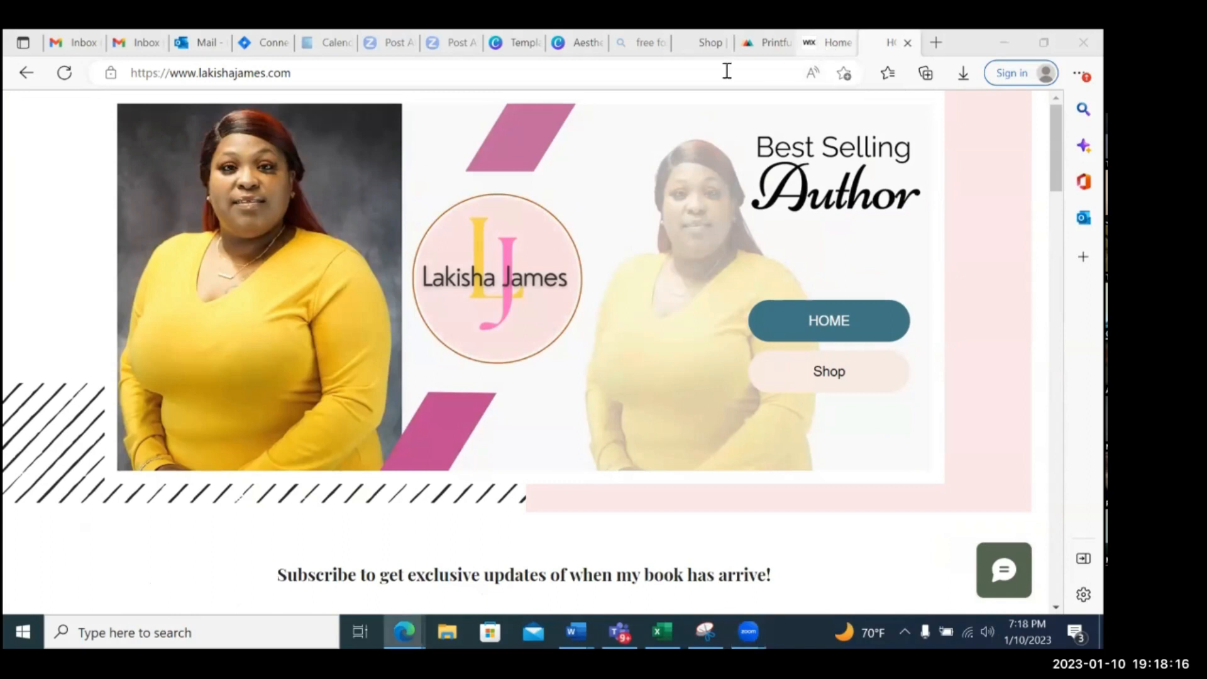
mouse_move(111, 125)
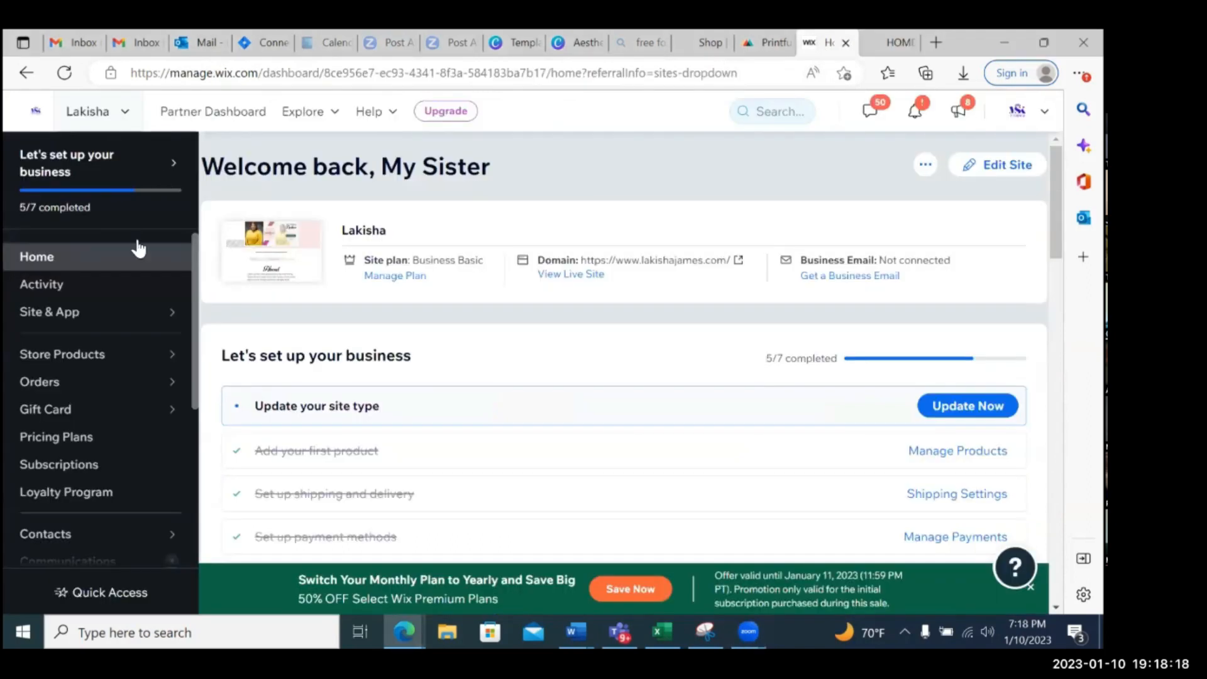
scroll(164, 329, "down", 1)
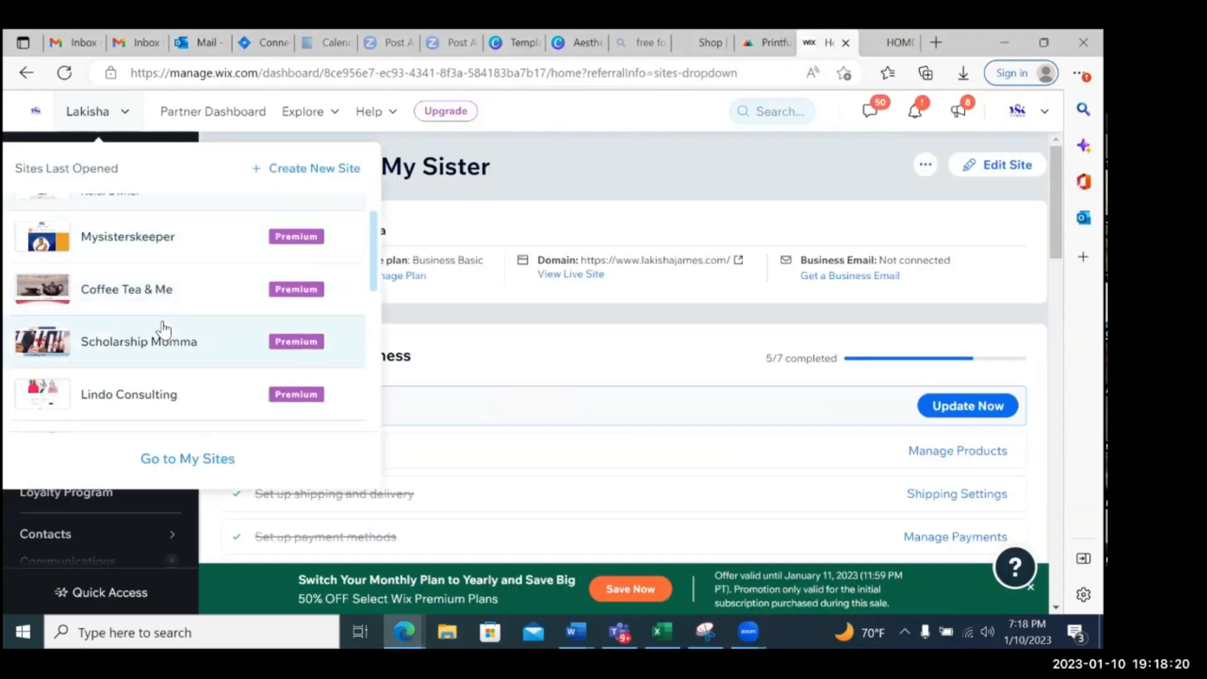
scroll(179, 320, "down", 1)
scroll(183, 333, "down", 5)
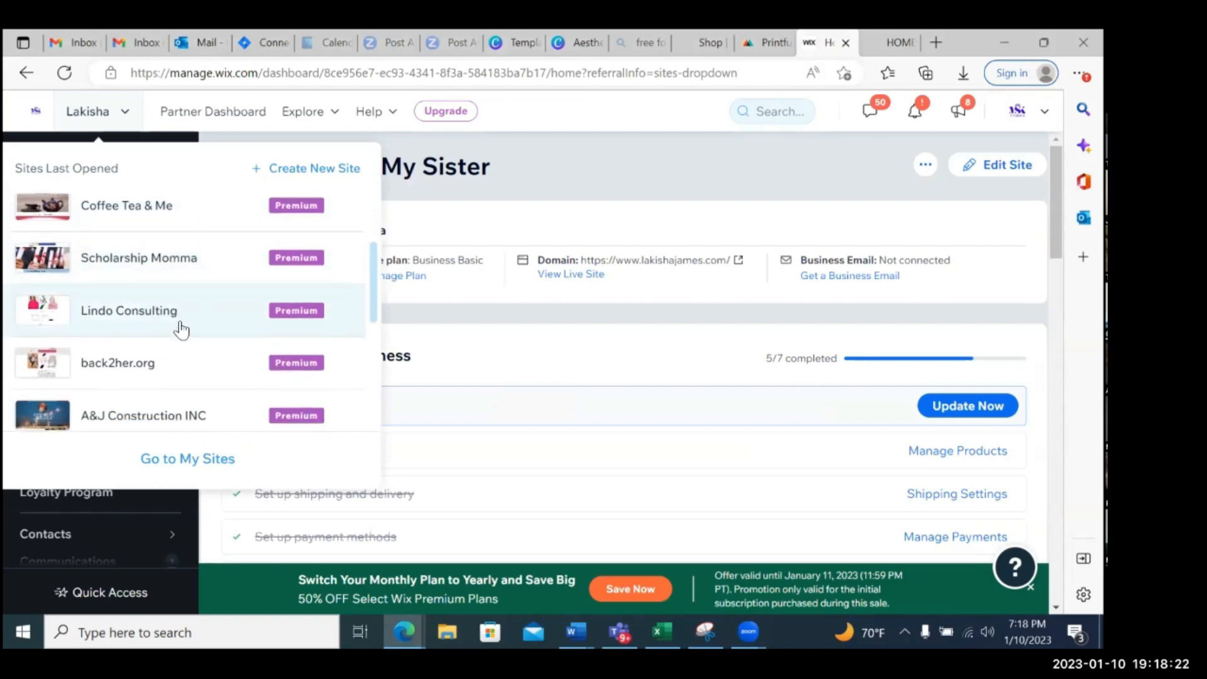
left_click(199, 463)
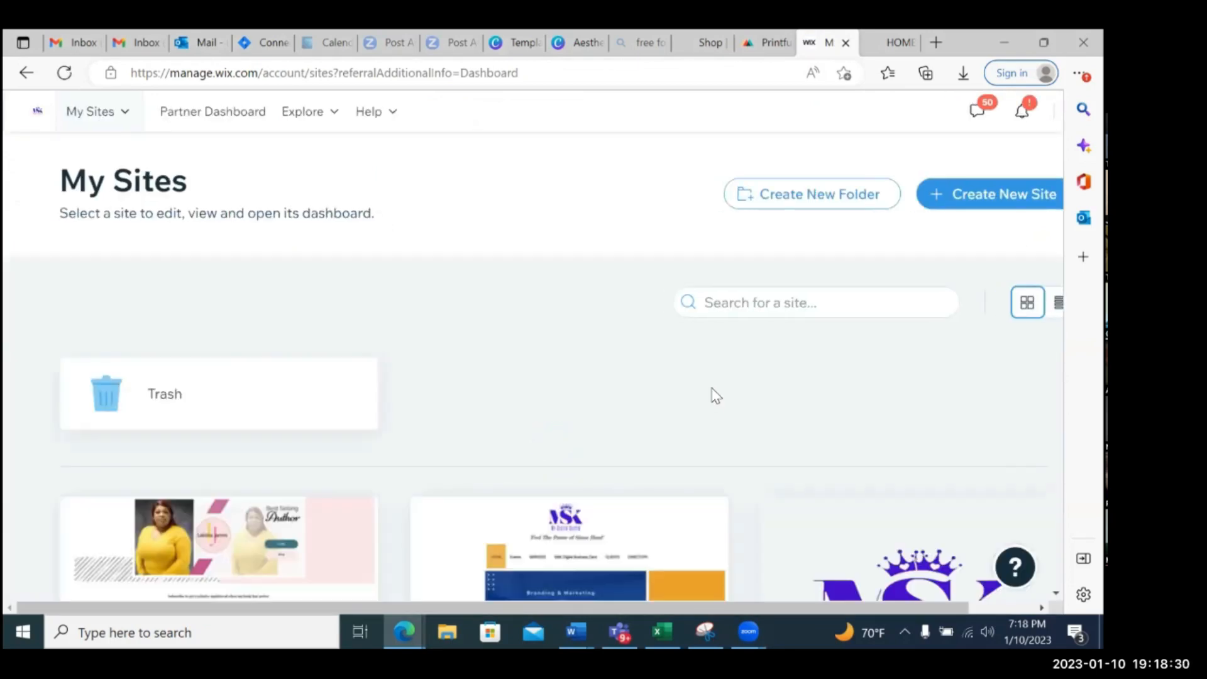
Look through the site cards in My Sites for another example website to show
scroll(715, 395, "down", 5)
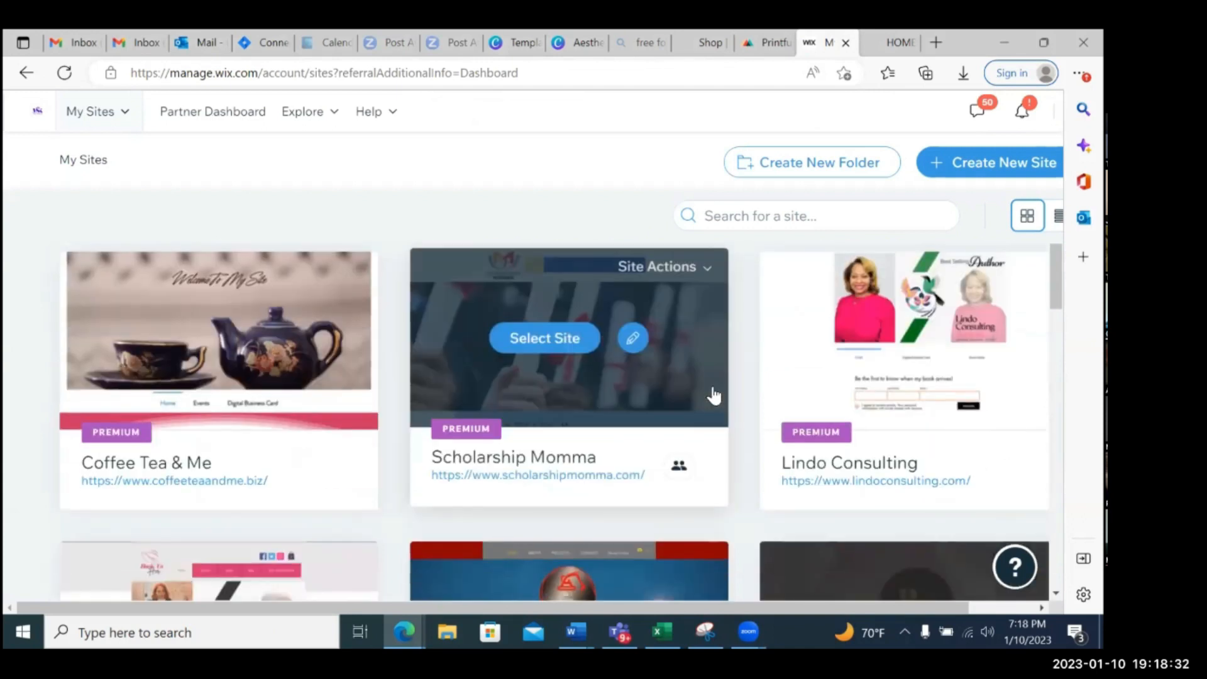
scroll(715, 395, "down", 2)
scroll(715, 394, "down", 8)
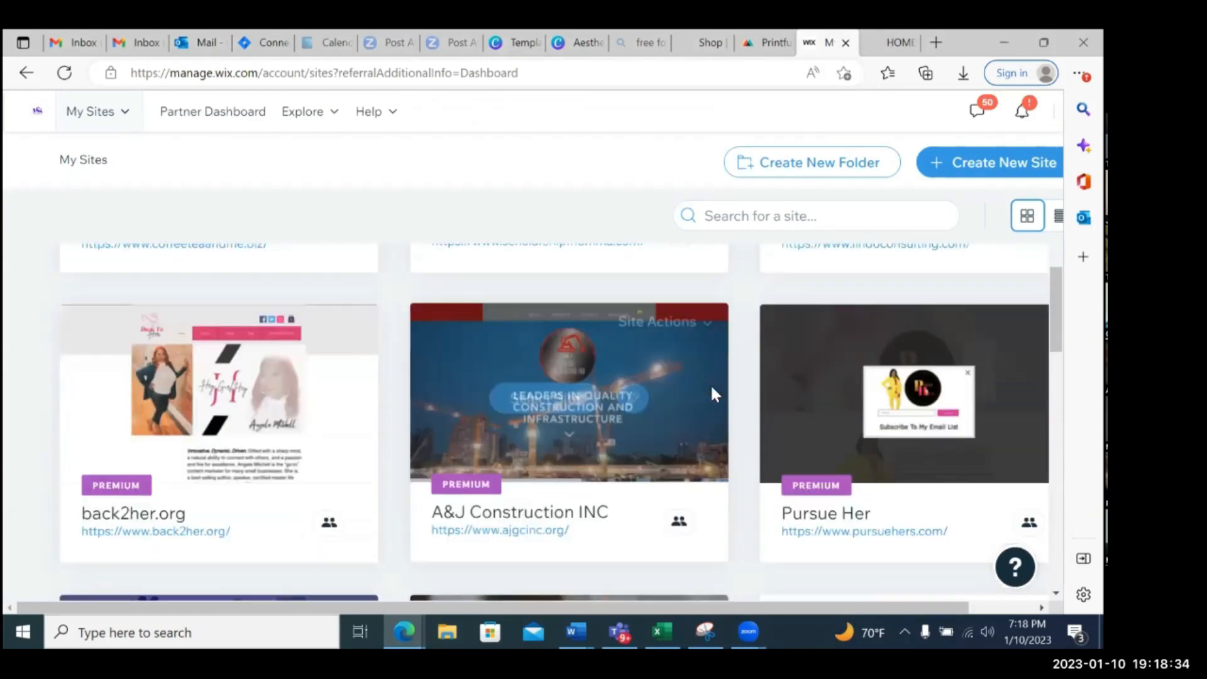
scroll(715, 395, "down", 8)
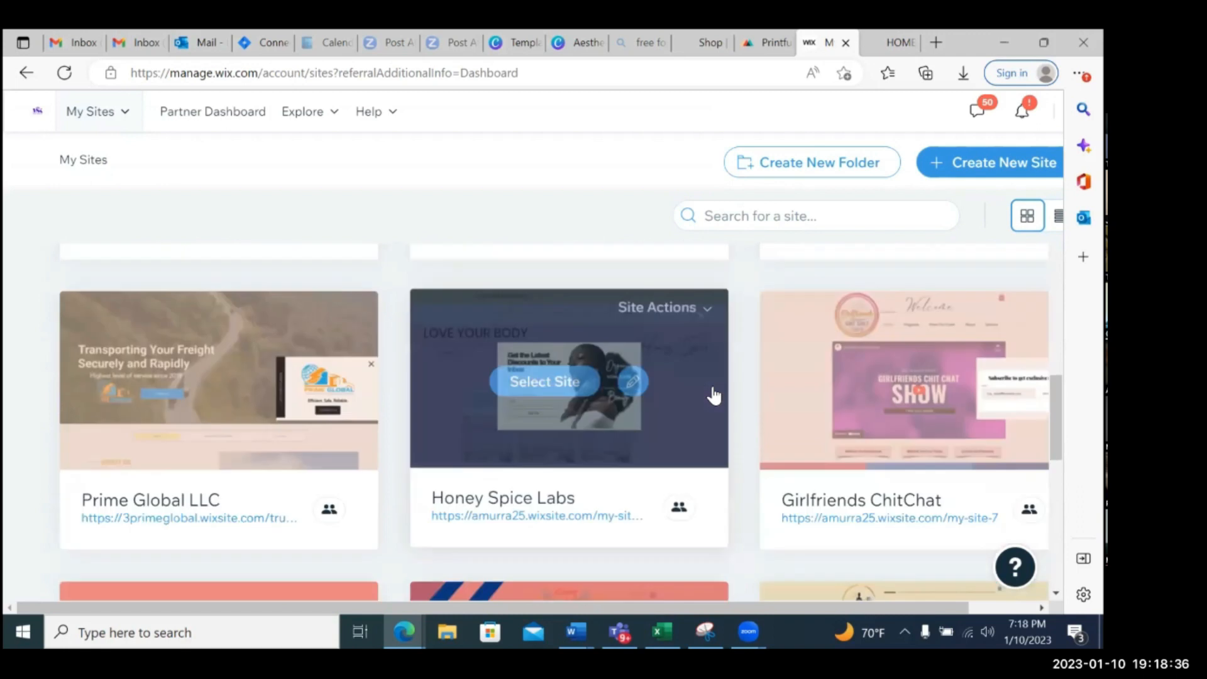
scroll(714, 395, "down", 2)
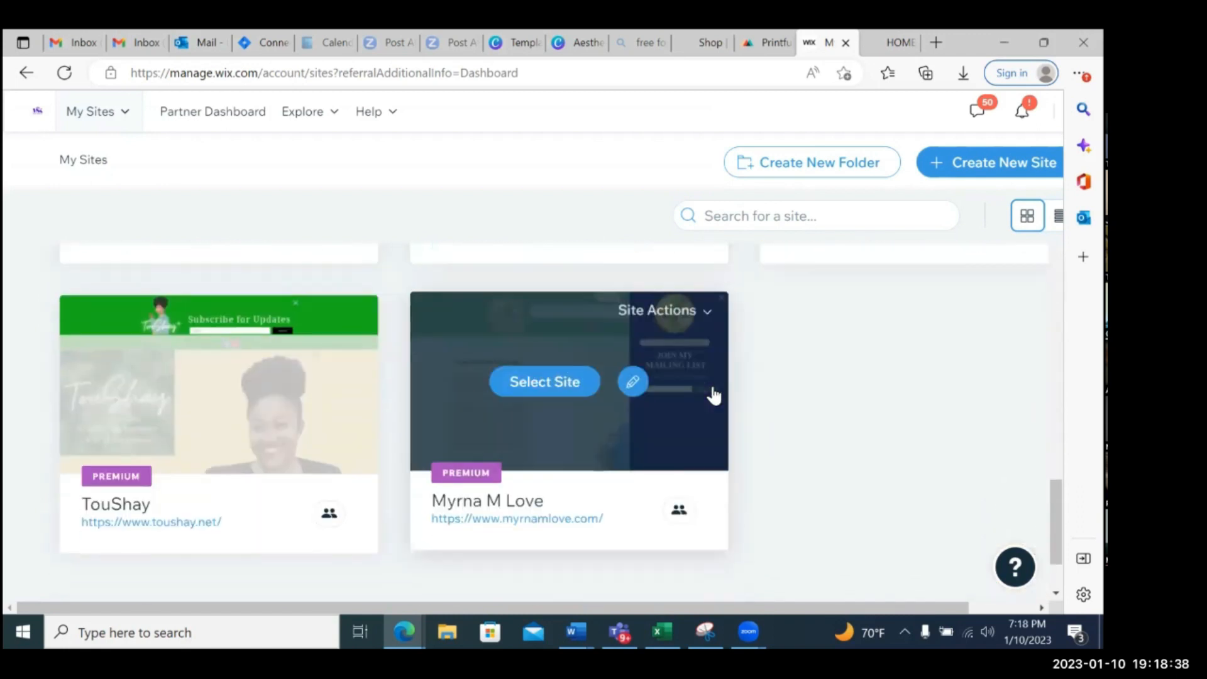
scroll(714, 395, "down", 2)
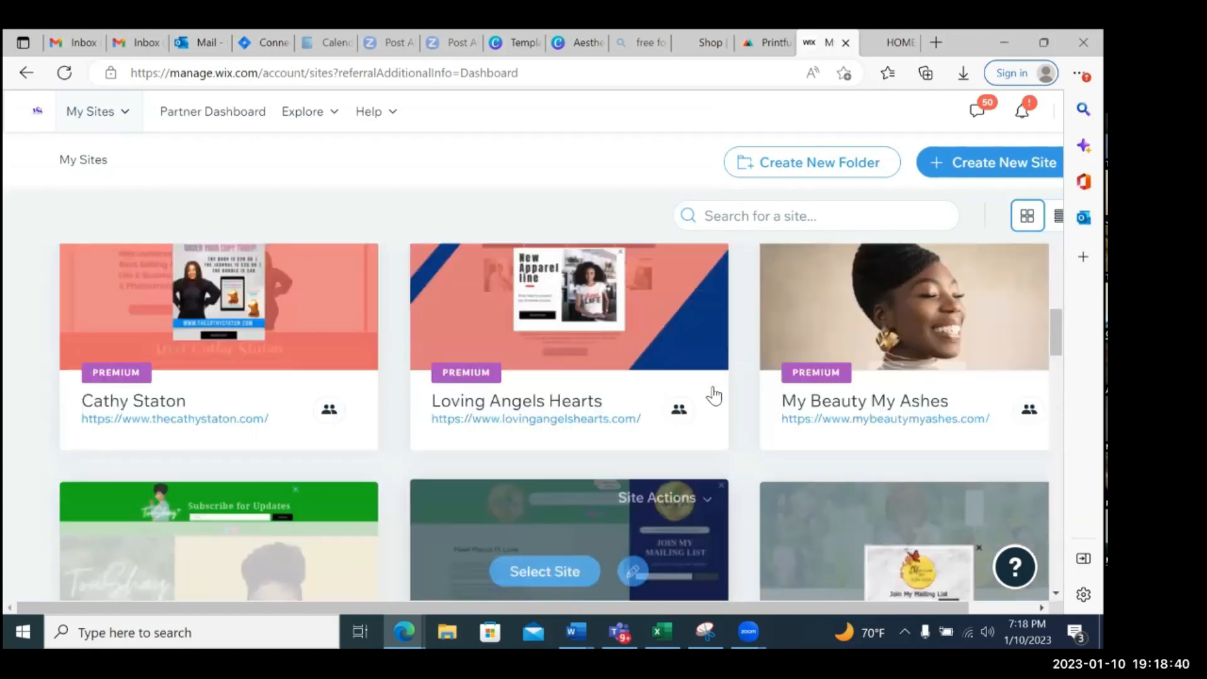
scroll(714, 395, "down", 4)
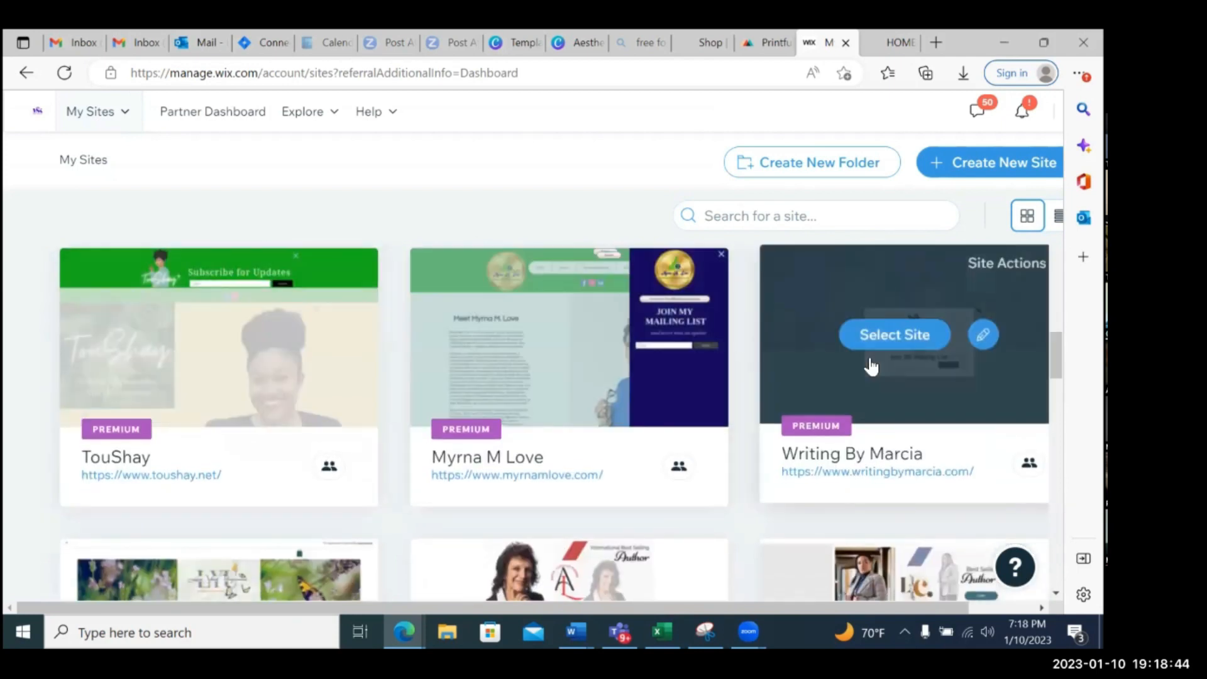
scroll(871, 366, "up", 6)
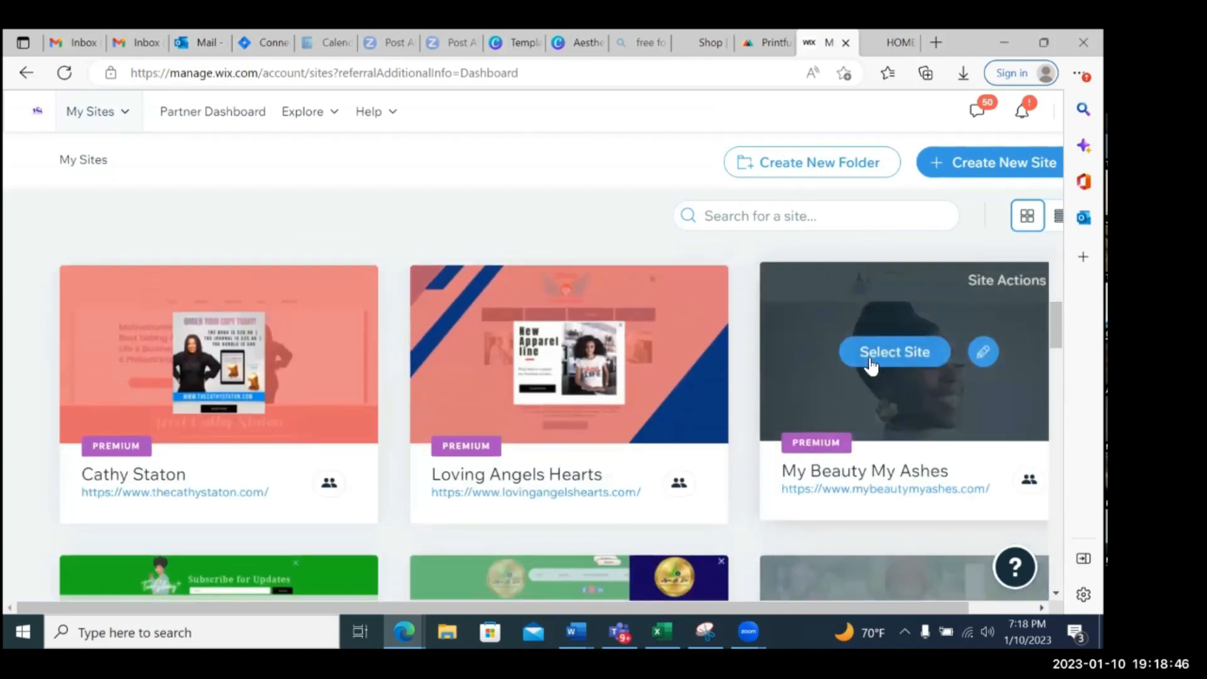
scroll(871, 366, "down", 5)
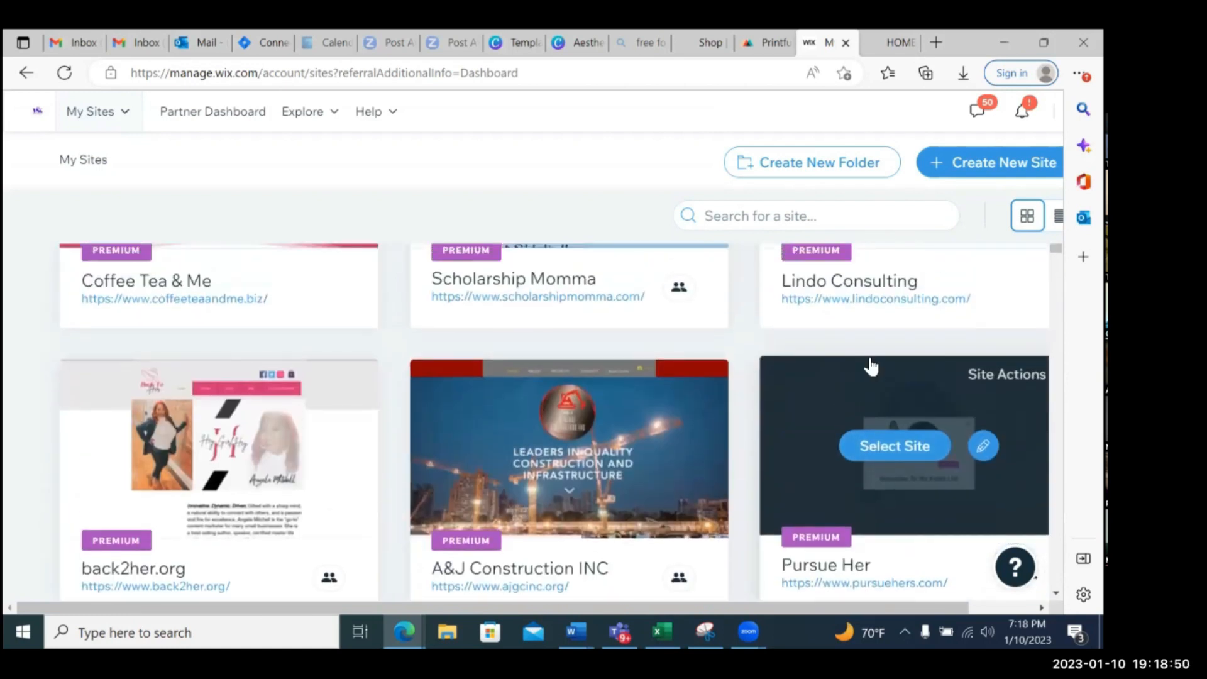
scroll(871, 365, "up", 8)
Try to find a site by searching My Sites for "kare" and clear the search text
left_click(715, 308)
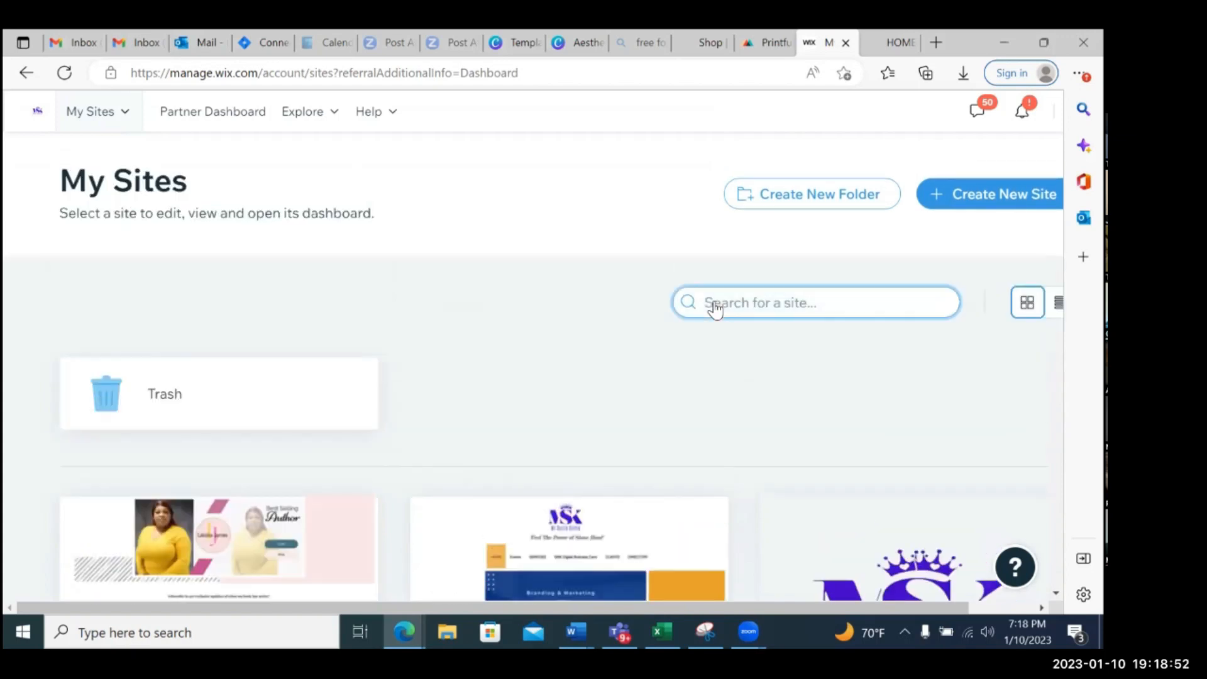
type("kare")
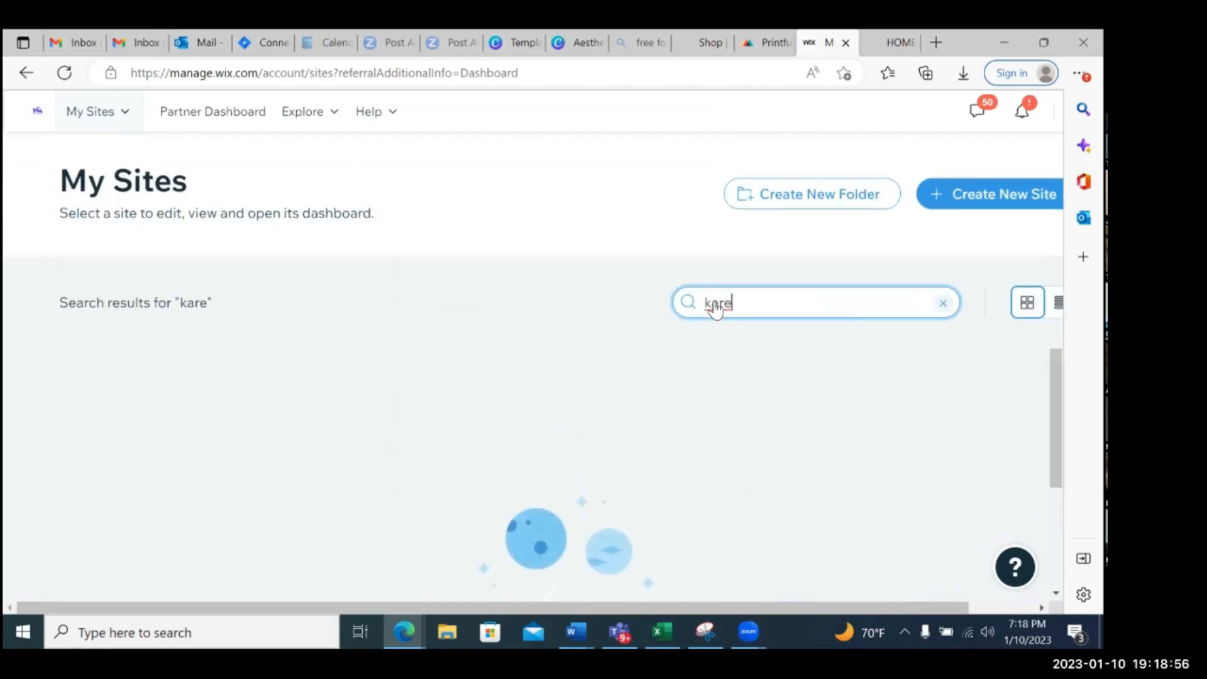
key("BackSpace")
key("BackSpace")
key("BackSpace")
key("BackSpace")
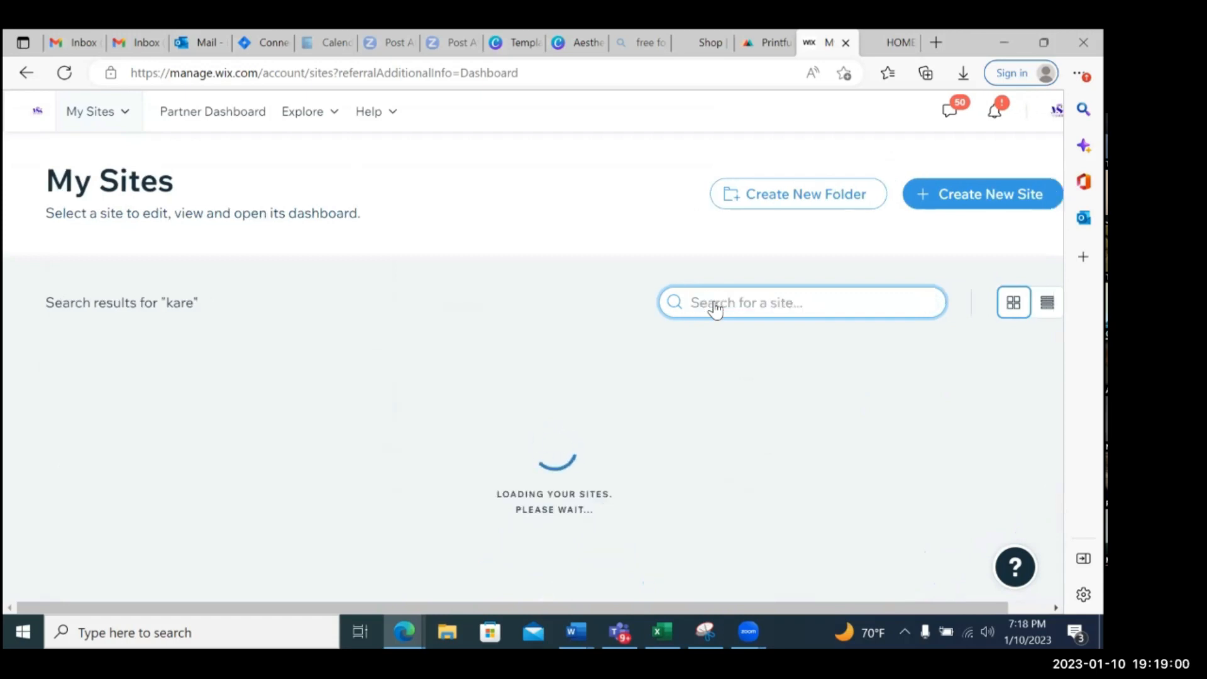
Search My Sites for "heal" and open the live Heal My WoundedPlace website
type("heal")
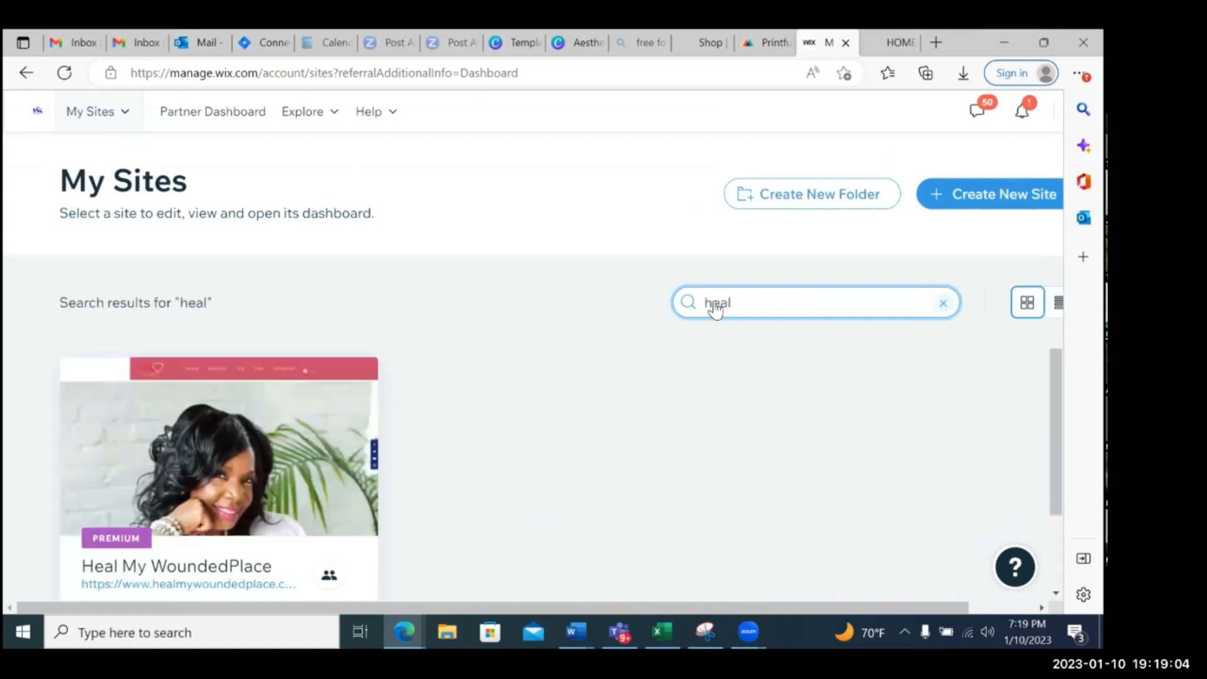
scroll(650, 376, "down", 2)
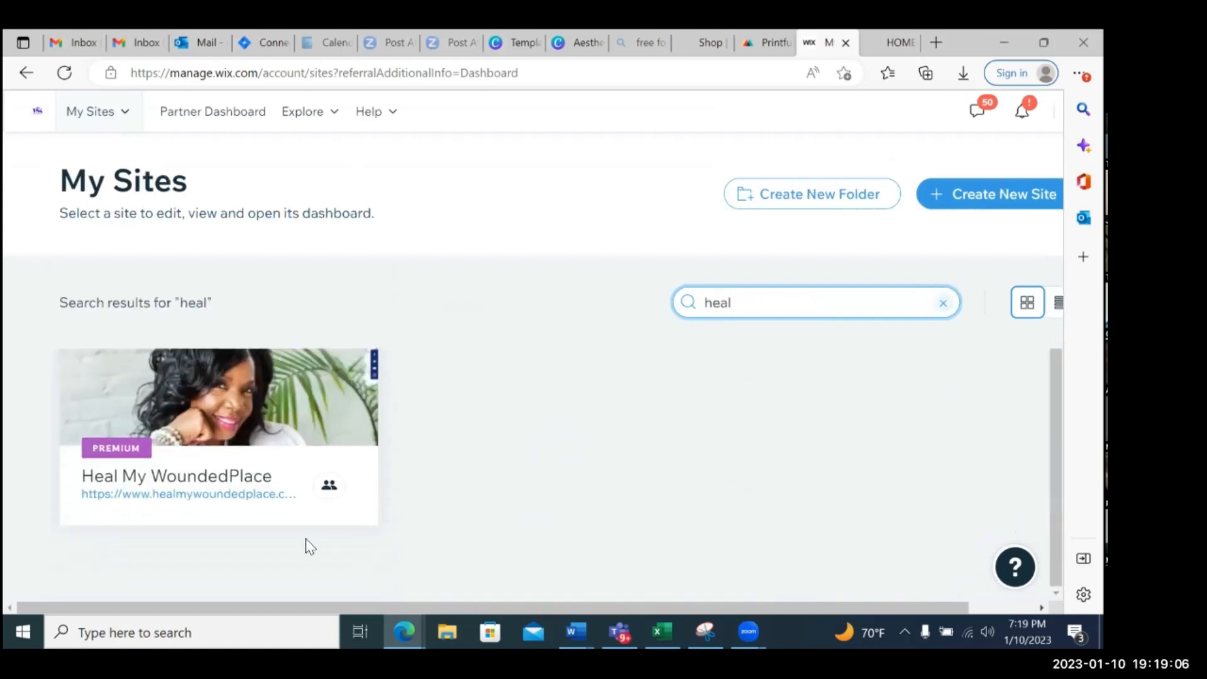
left_click(239, 494)
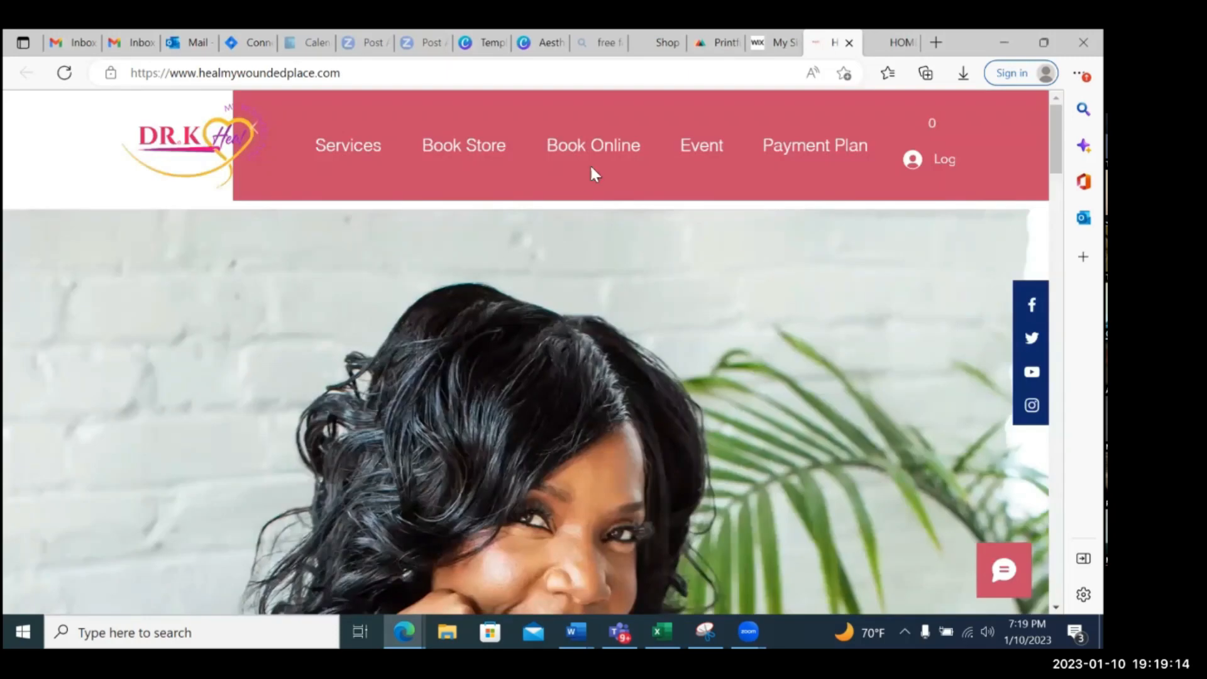
Open the site's Book Store page and look over the e-book collection, including the bundle and the individual book prices
left_click(445, 161)
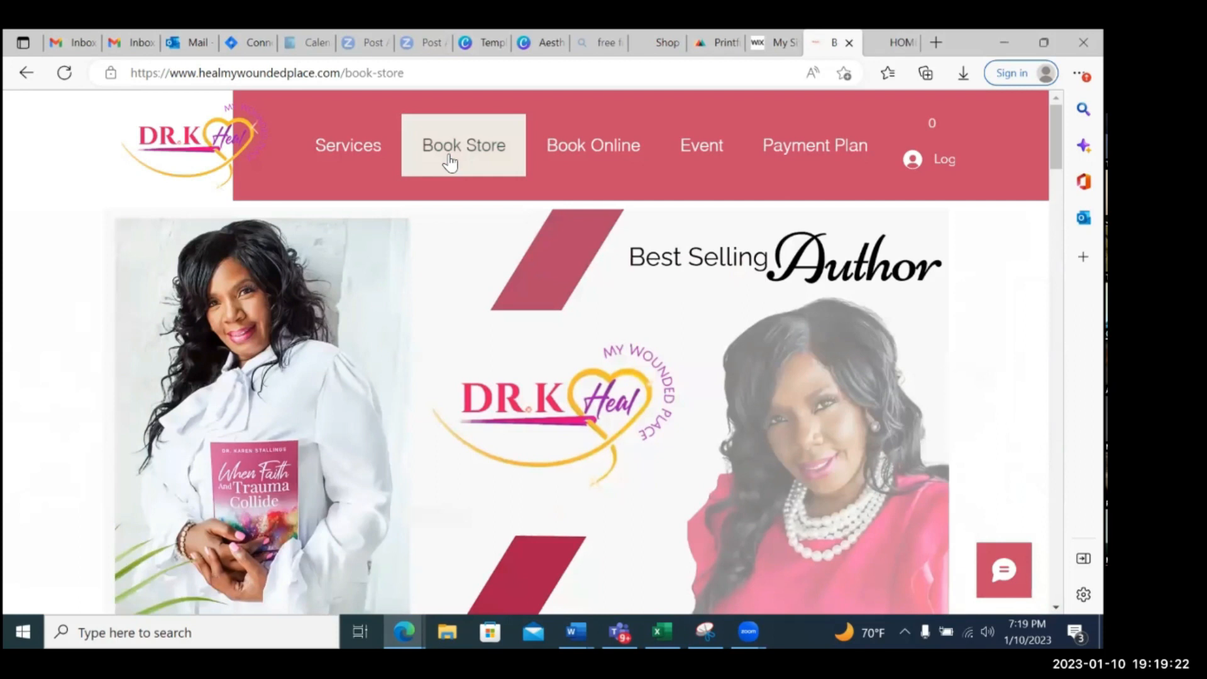
scroll(862, 351, "down", 8)
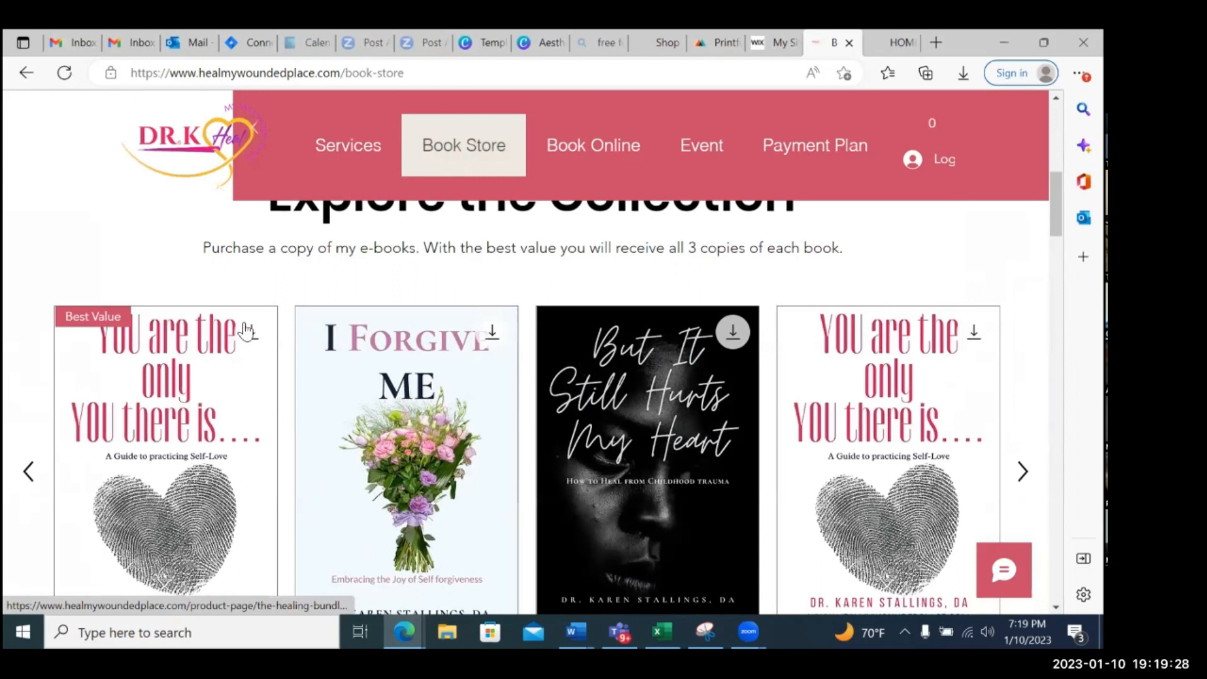
scroll(256, 347, "down", 1)
scroll(257, 347, "down", 1)
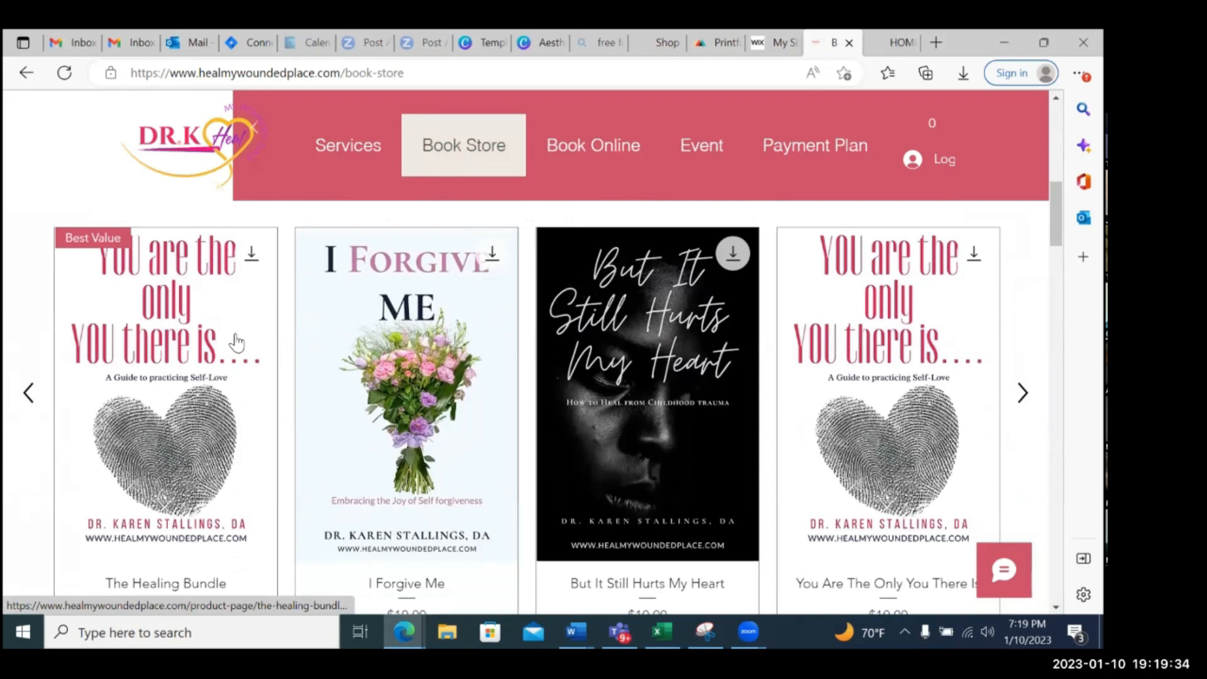
scroll(236, 342, "up", 1)
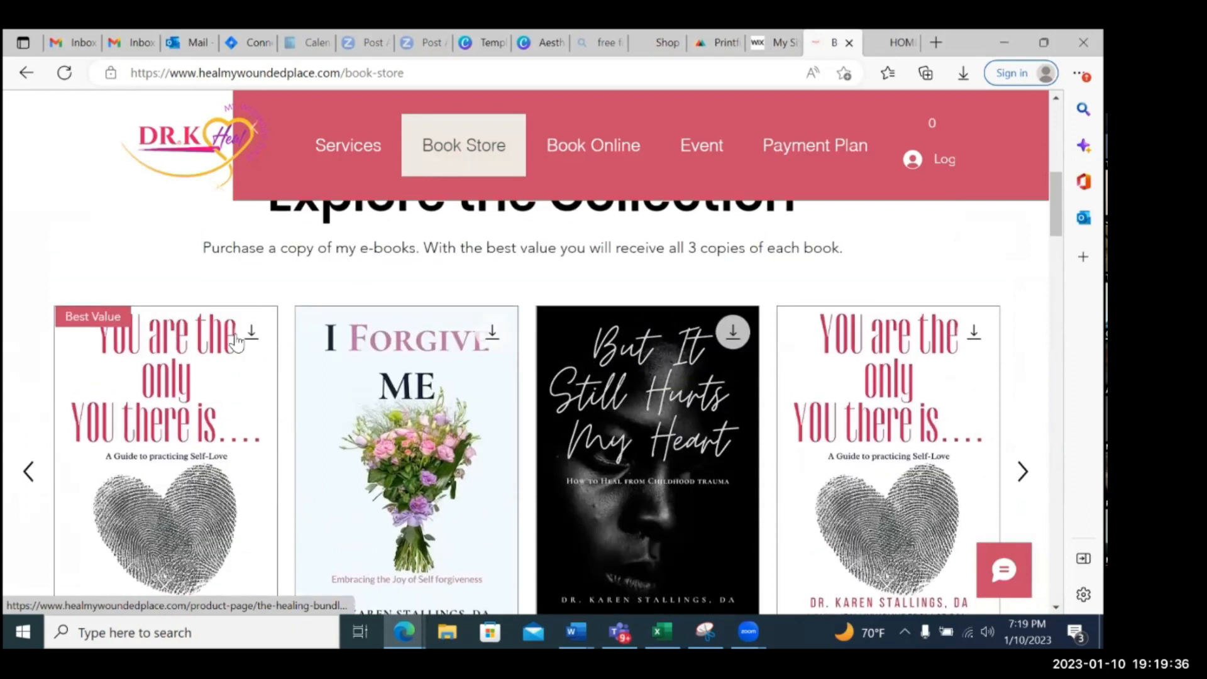
scroll(237, 343, "down", 2)
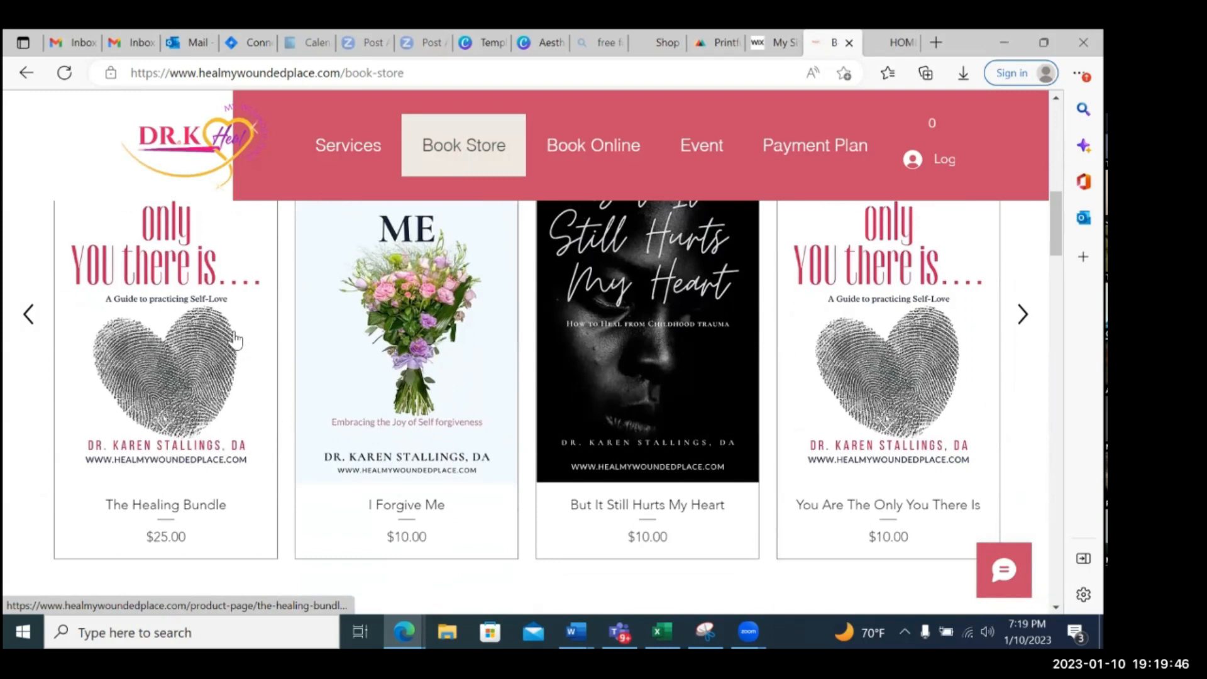
scroll(234, 341, "up", 3)
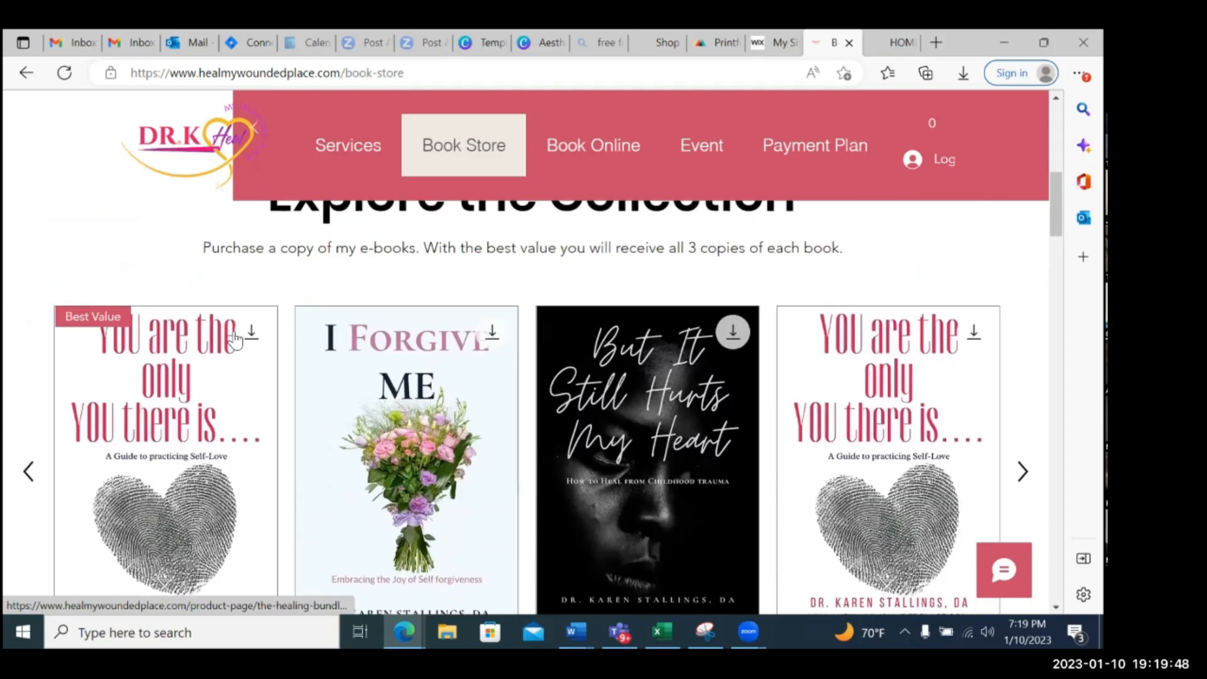
scroll(234, 340, "down", 1)
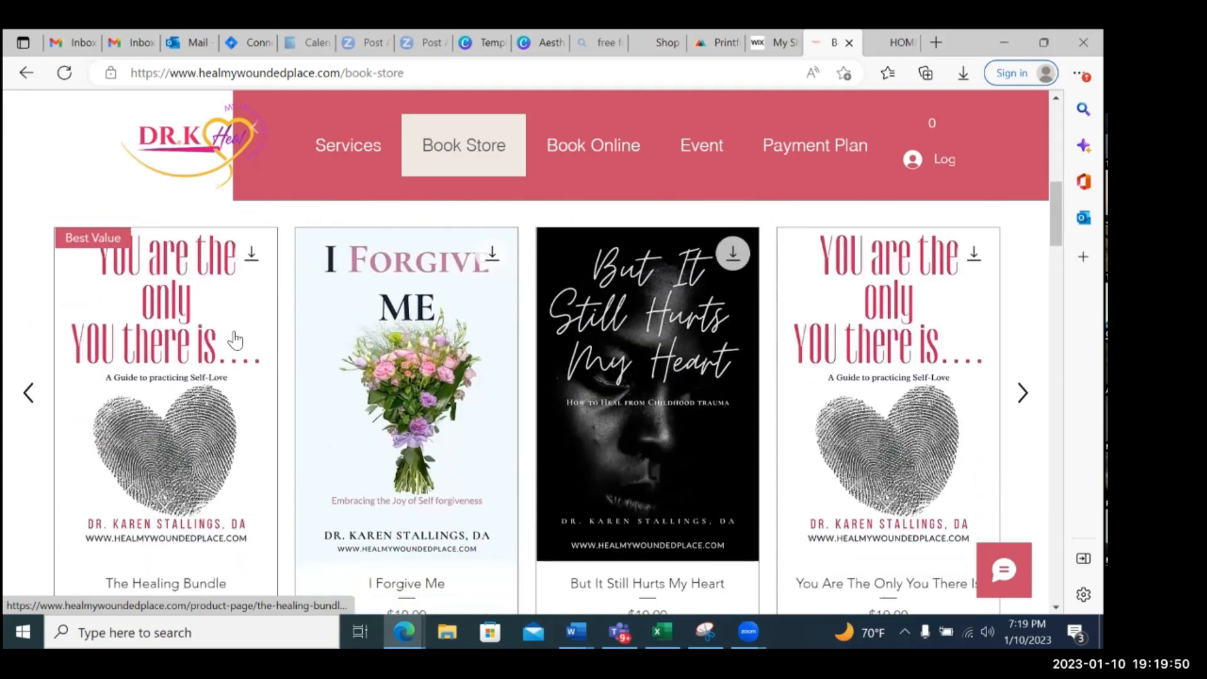
scroll(234, 340, "down", 1)
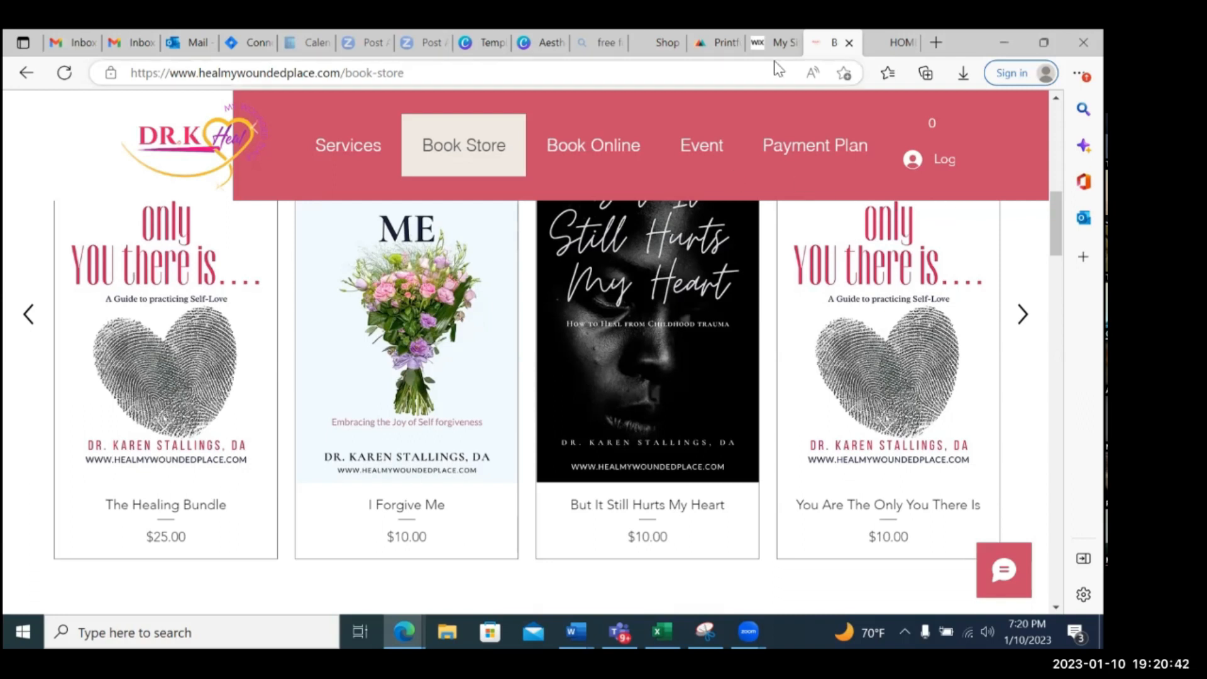
Close the browser tabs for the two example author sites, Wix My Sites, Printful, the Victorious You Press shop and the free fonts search
left_click(850, 44)
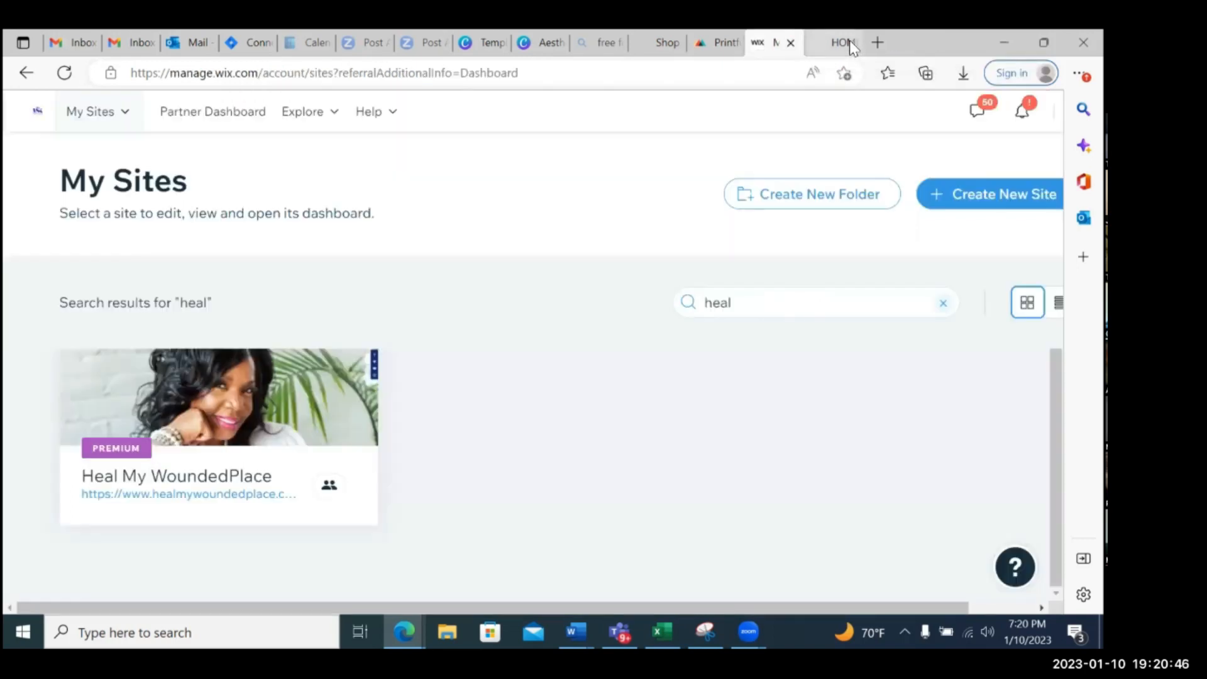
left_click(791, 43)
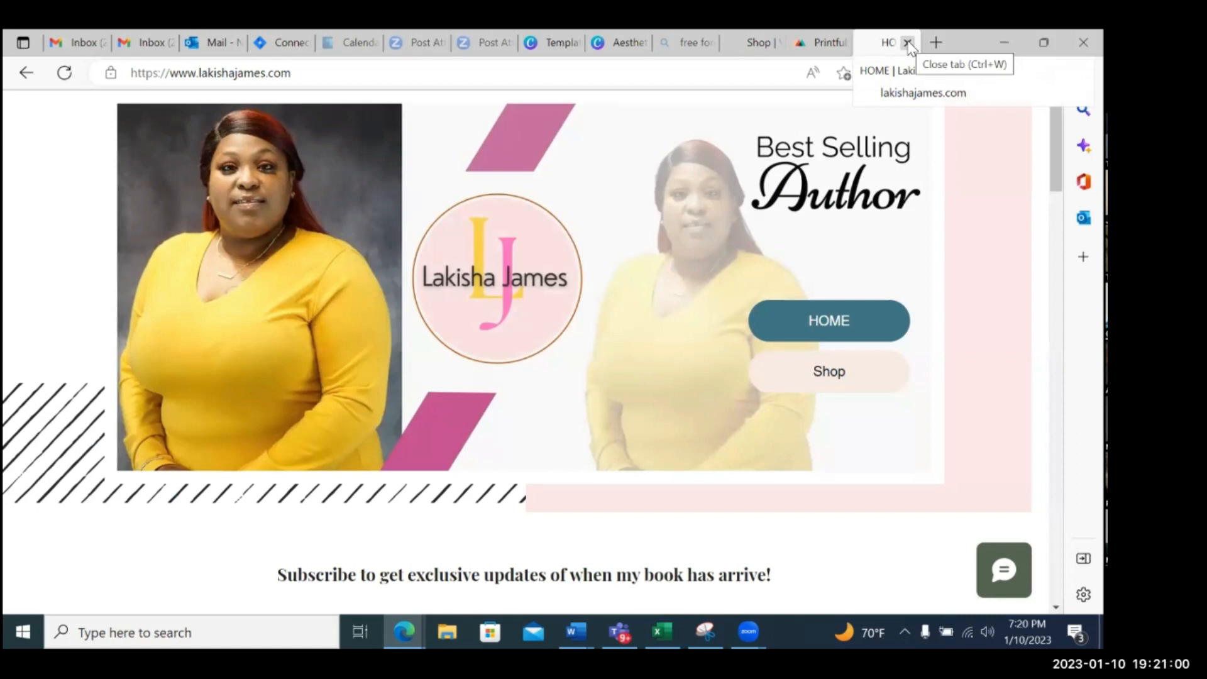
left_click(908, 43)
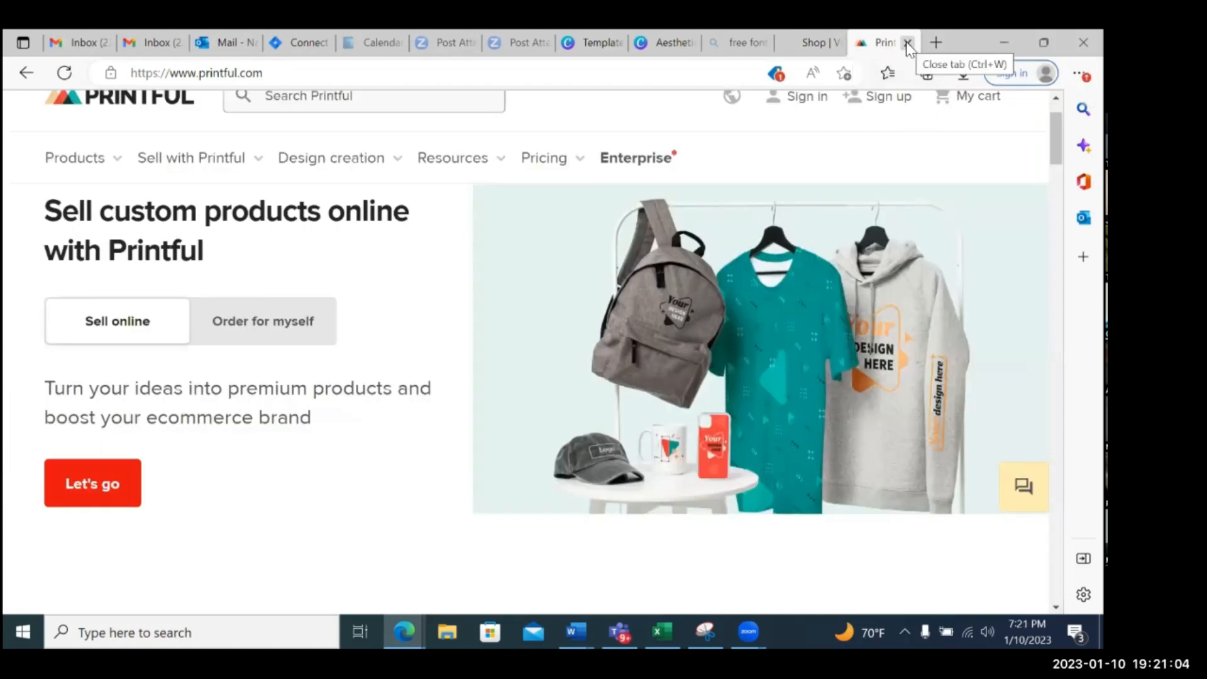
left_click(908, 43)
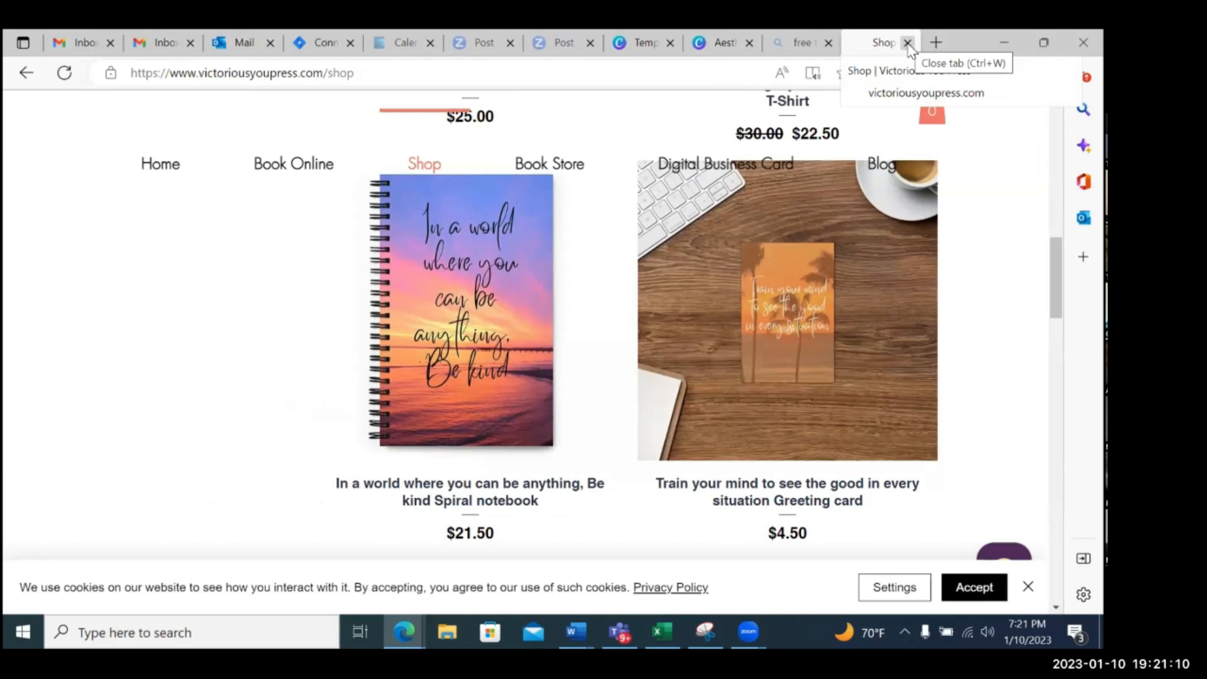
left_click(907, 43)
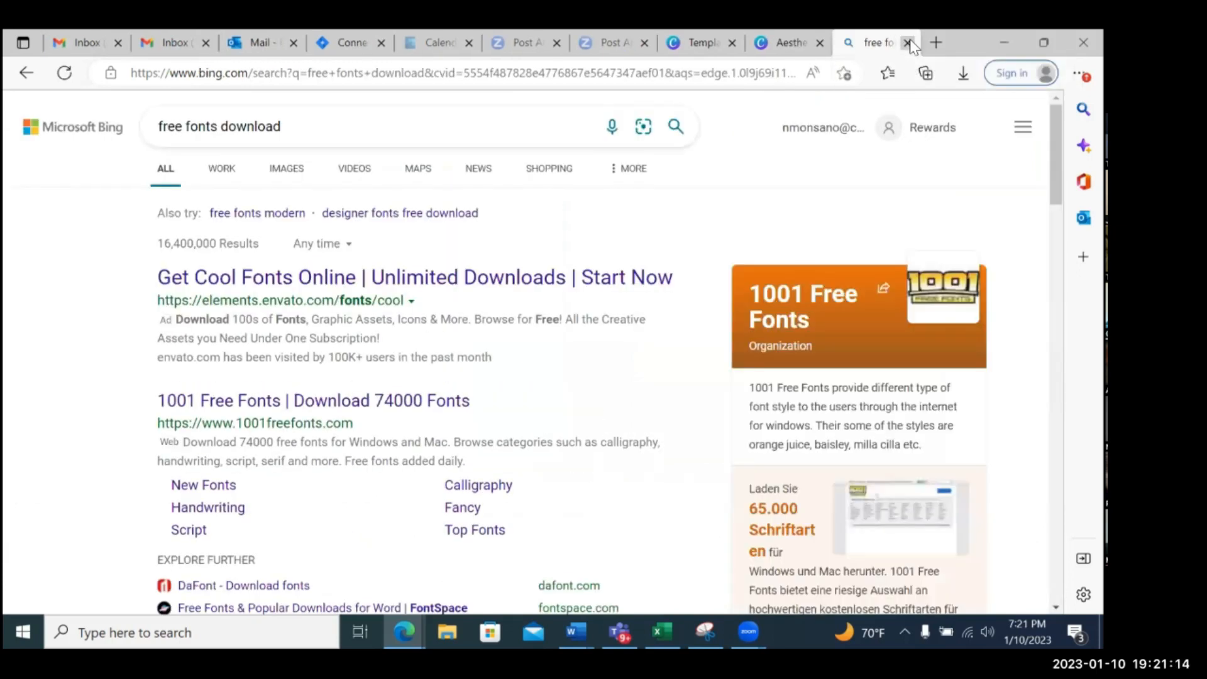
left_click(908, 43)
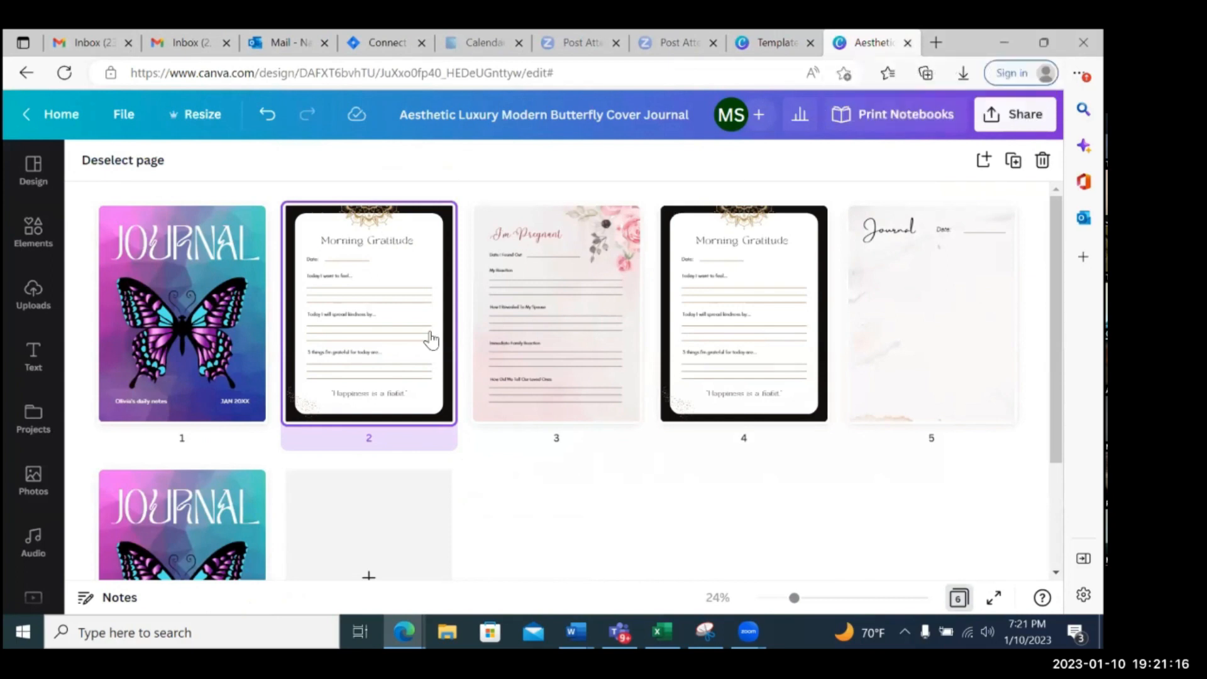
Go to the Canva template page, view the neighbouring template and close the preview to return to the journal cover results
left_click(772, 46)
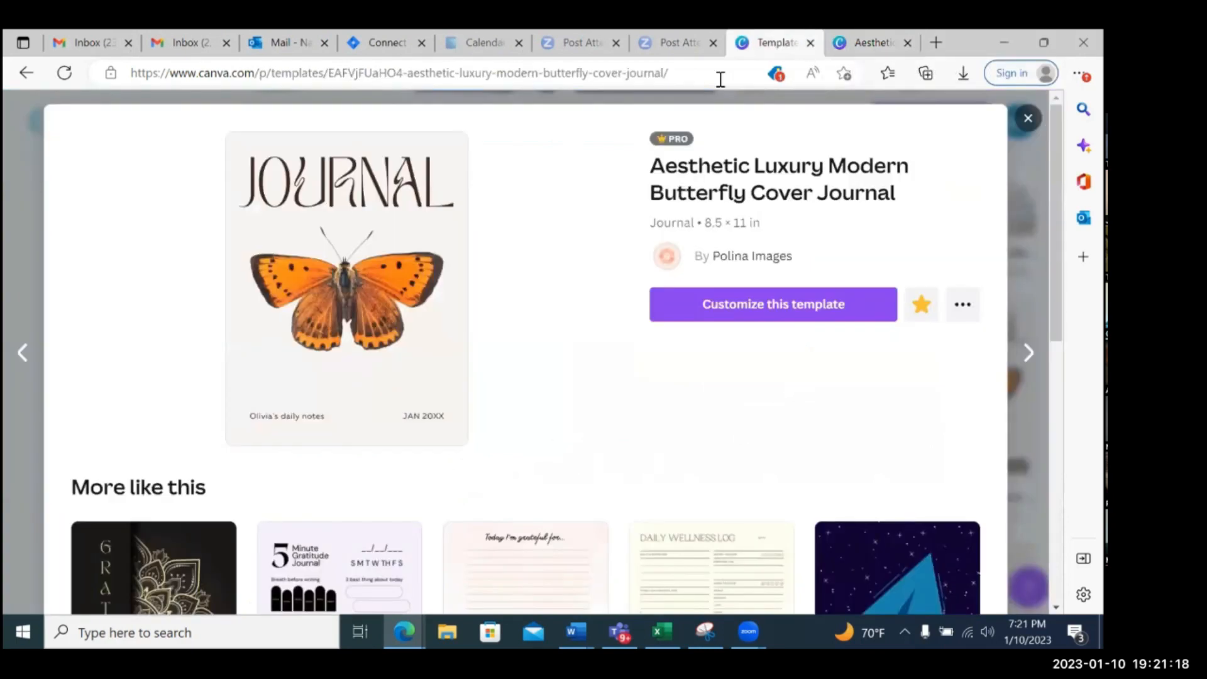
left_click(21, 354)
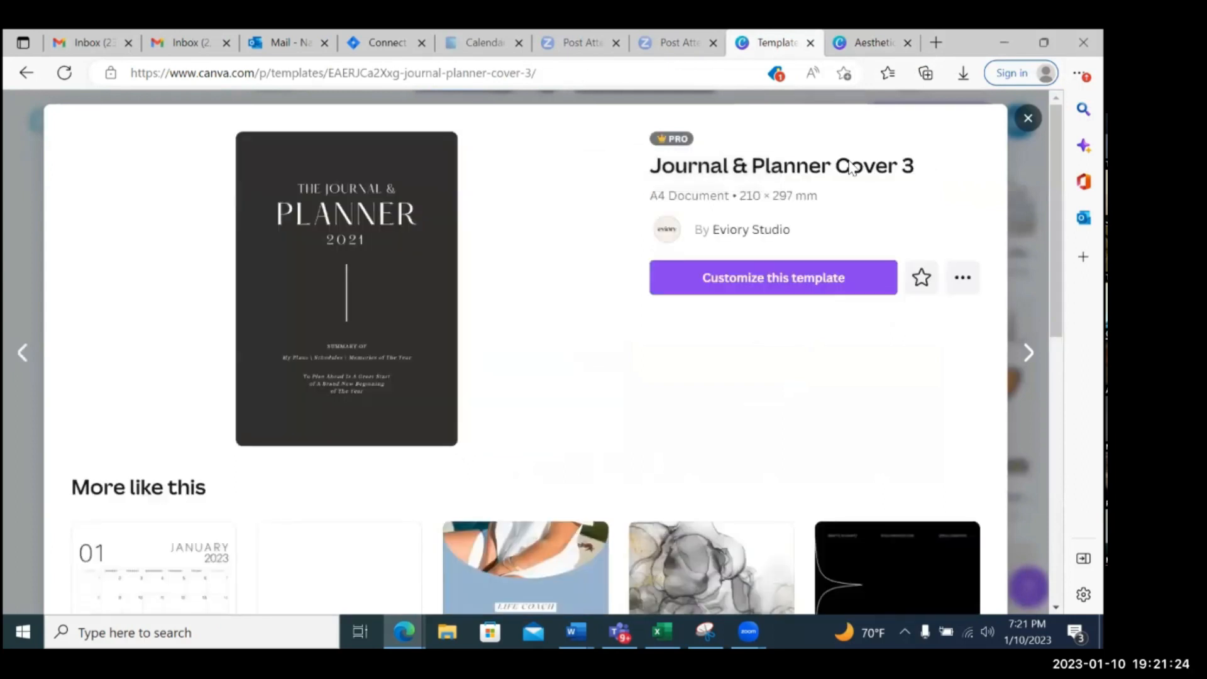
left_click(1028, 119)
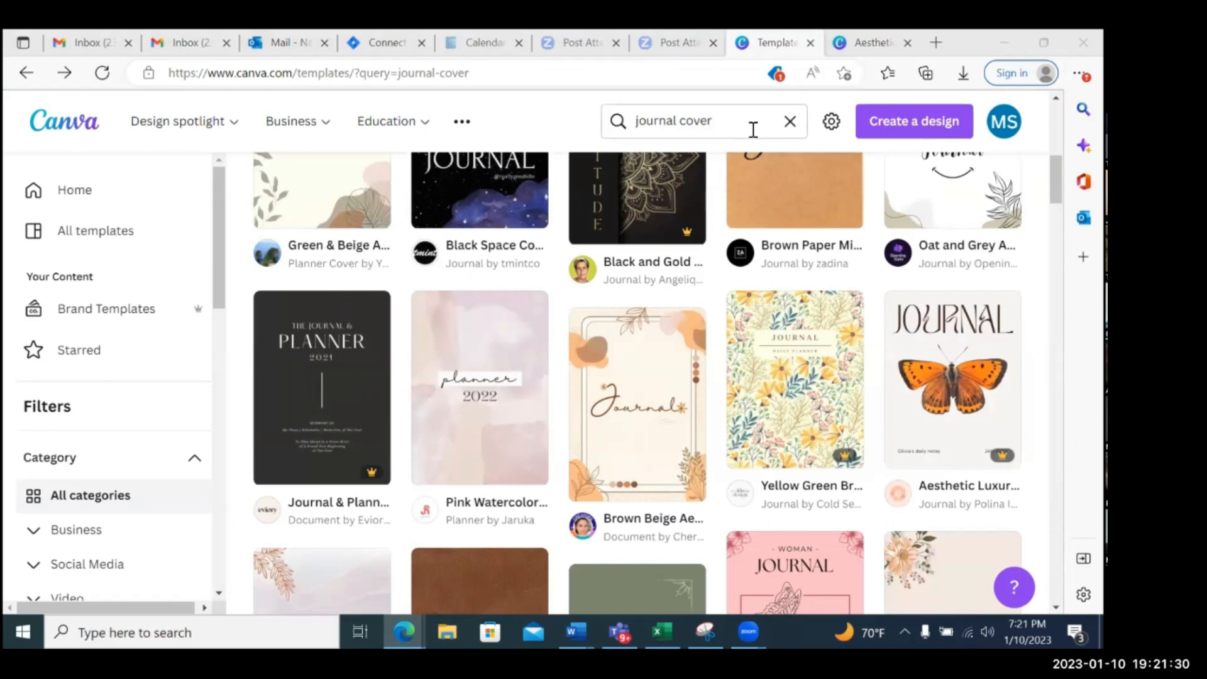
Replace the template search text with "website" and run the search
left_click(722, 122)
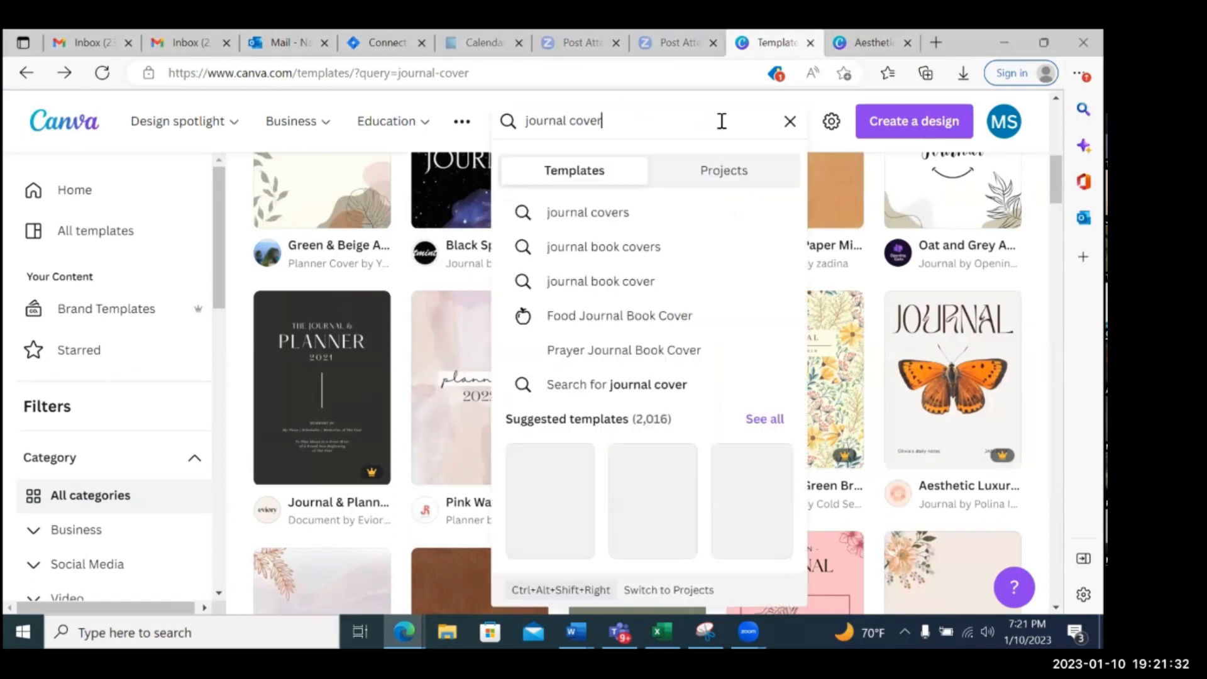
key("BackSpace")
key("BackSpace")
key("BackSpace")
key("BackSpace")
key("BackSpace")
key("BackSpace")
key("BackSpace")
key("BackSpace")
key("BackSpace")
key("BackSpace")
key("BackSpace")
key("BackSpace")
key("BackSpace")
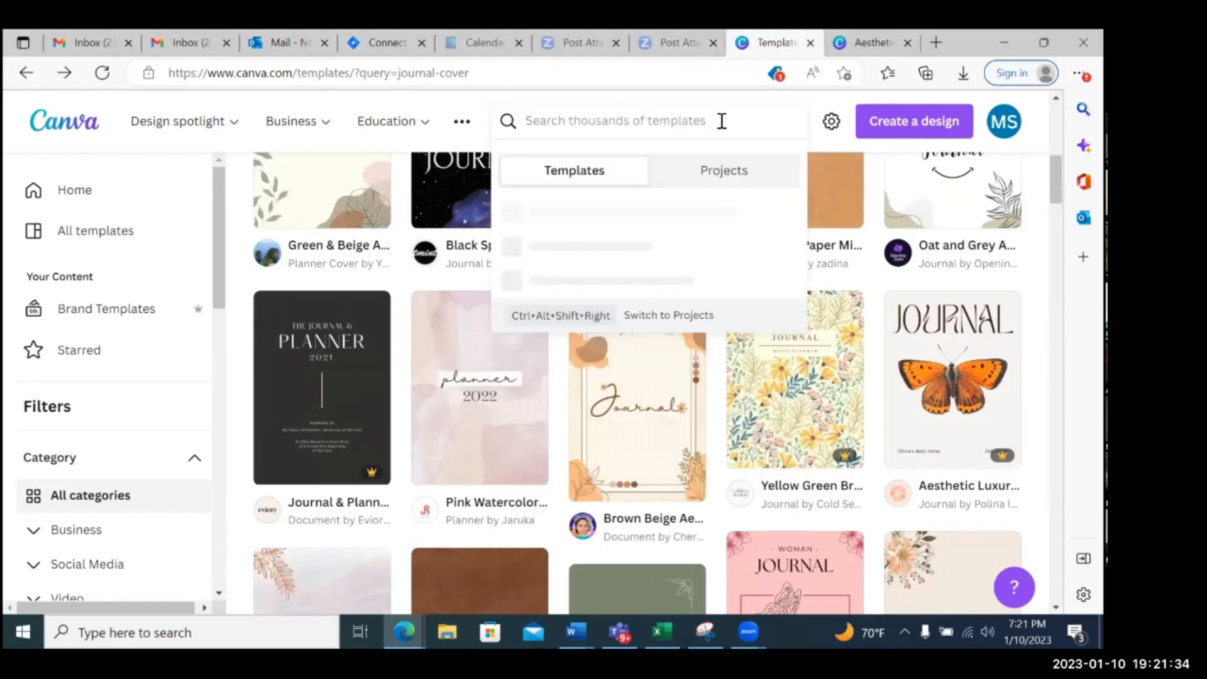
type("website")
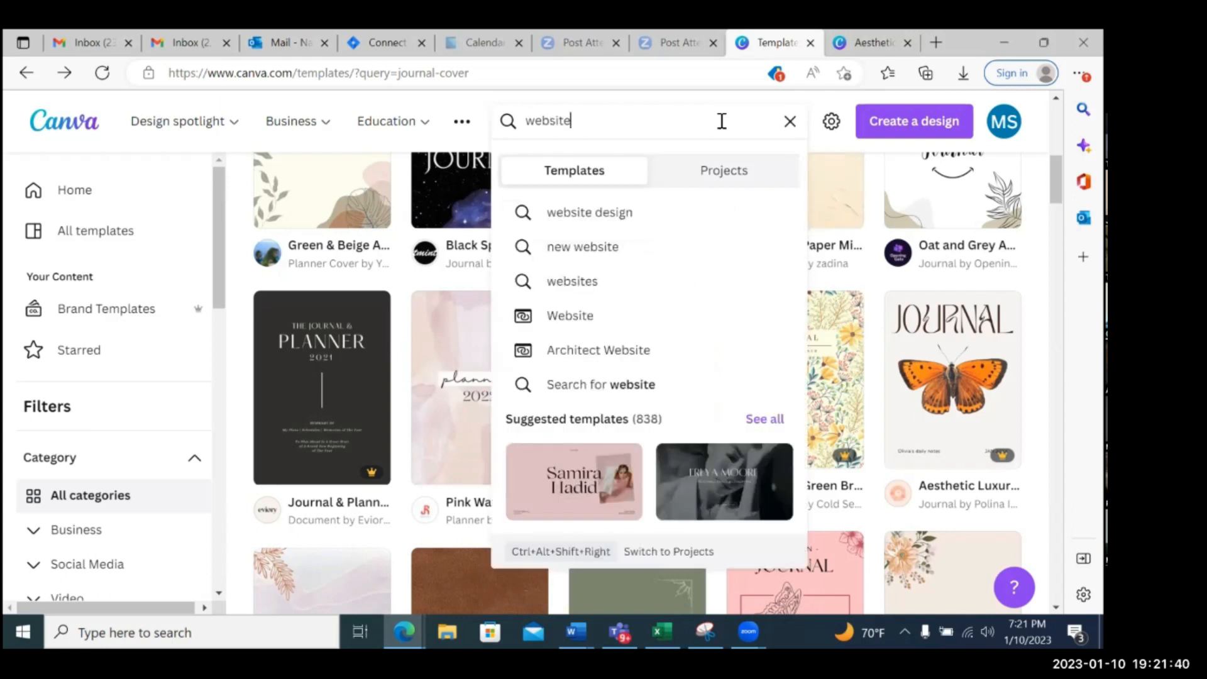
key("Return")
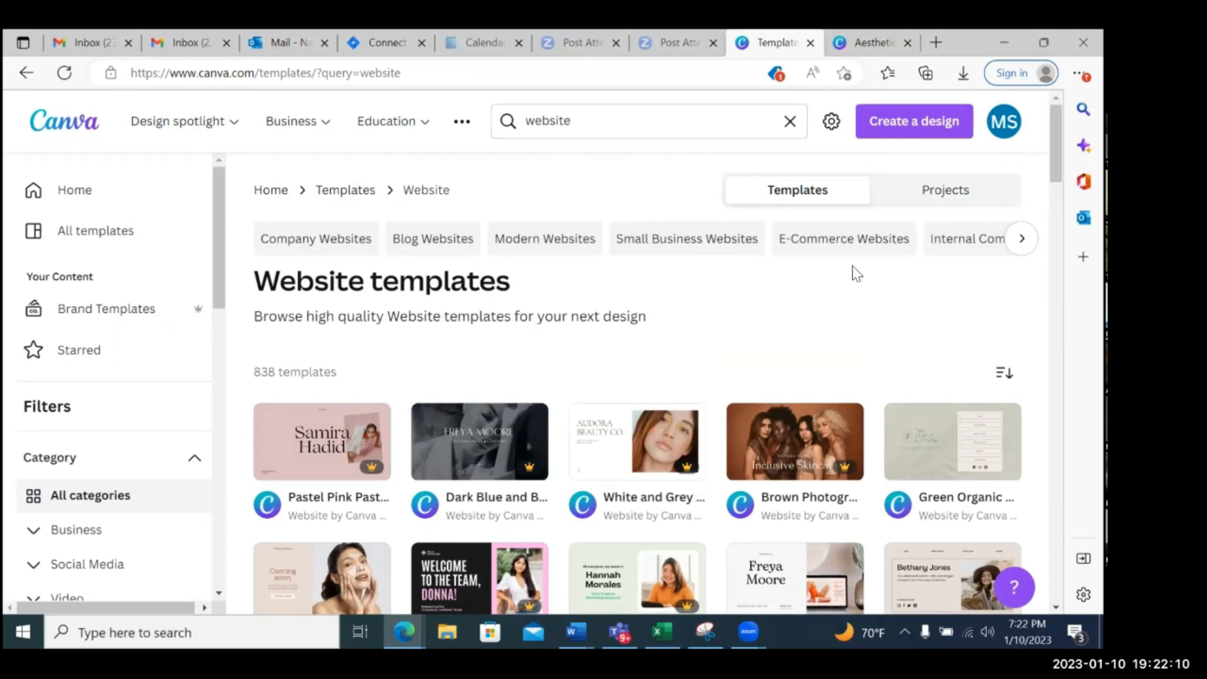
Choose the Brown Photographic Beauty Retail Website template and open it as a customizable design
scroll(857, 273, "down", 1)
mouse_move(792, 371)
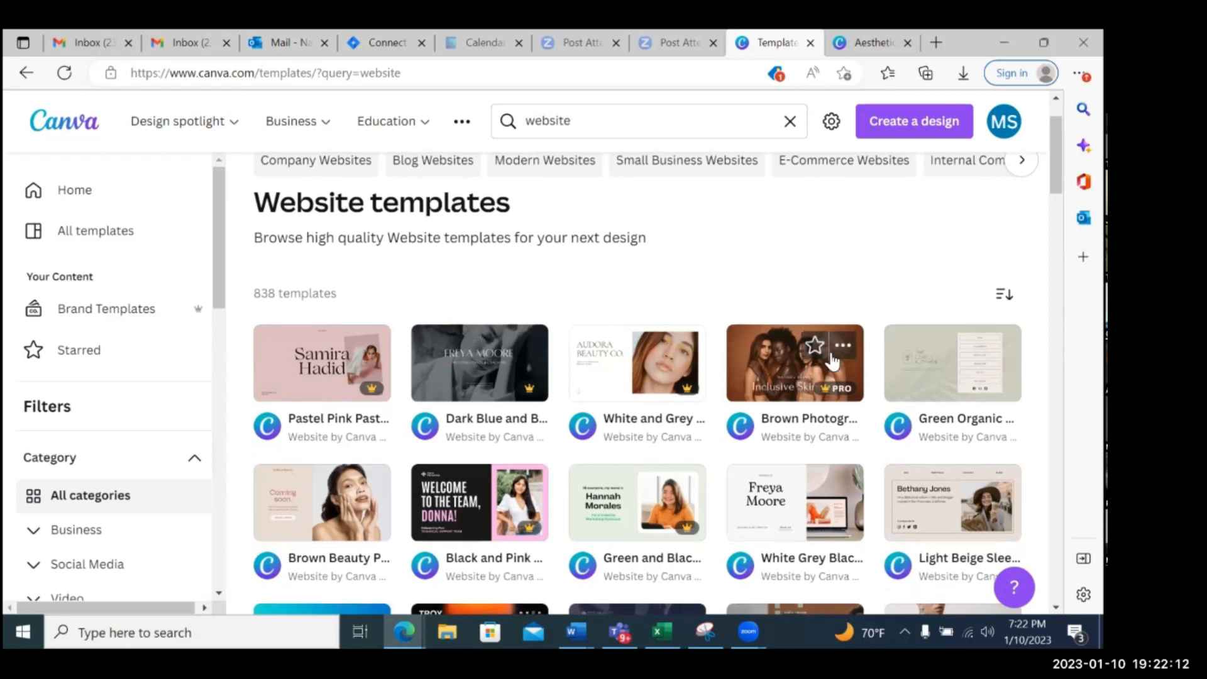
left_click(771, 359)
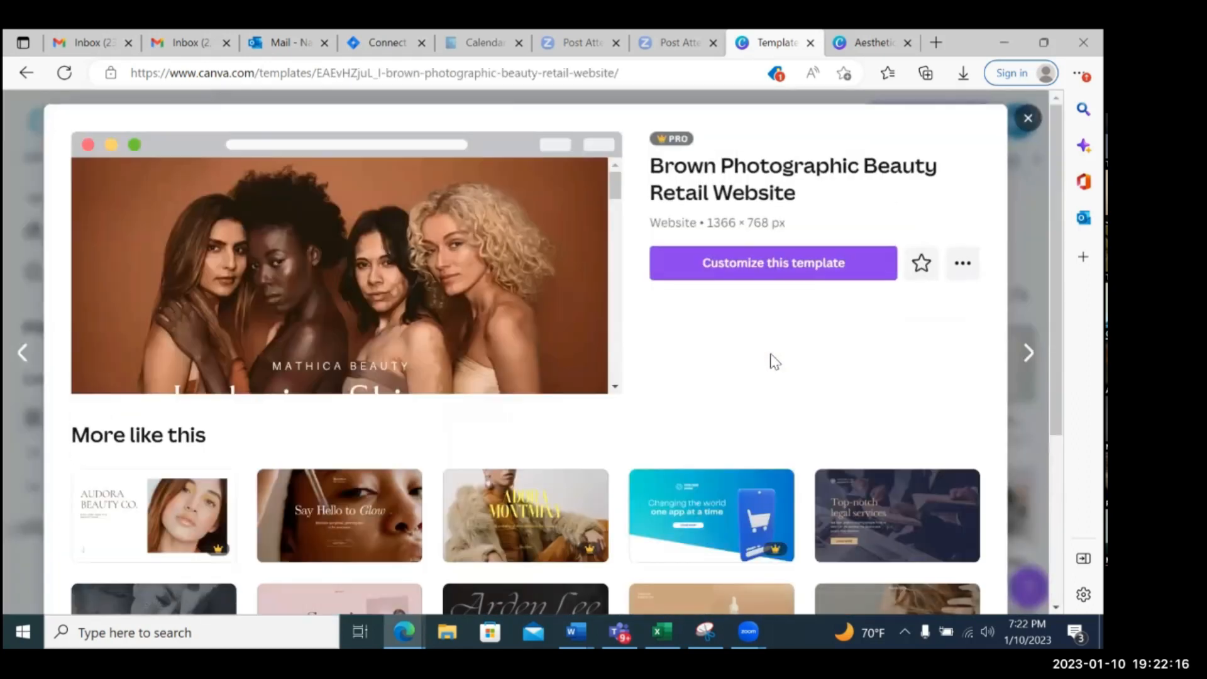
left_click(790, 269)
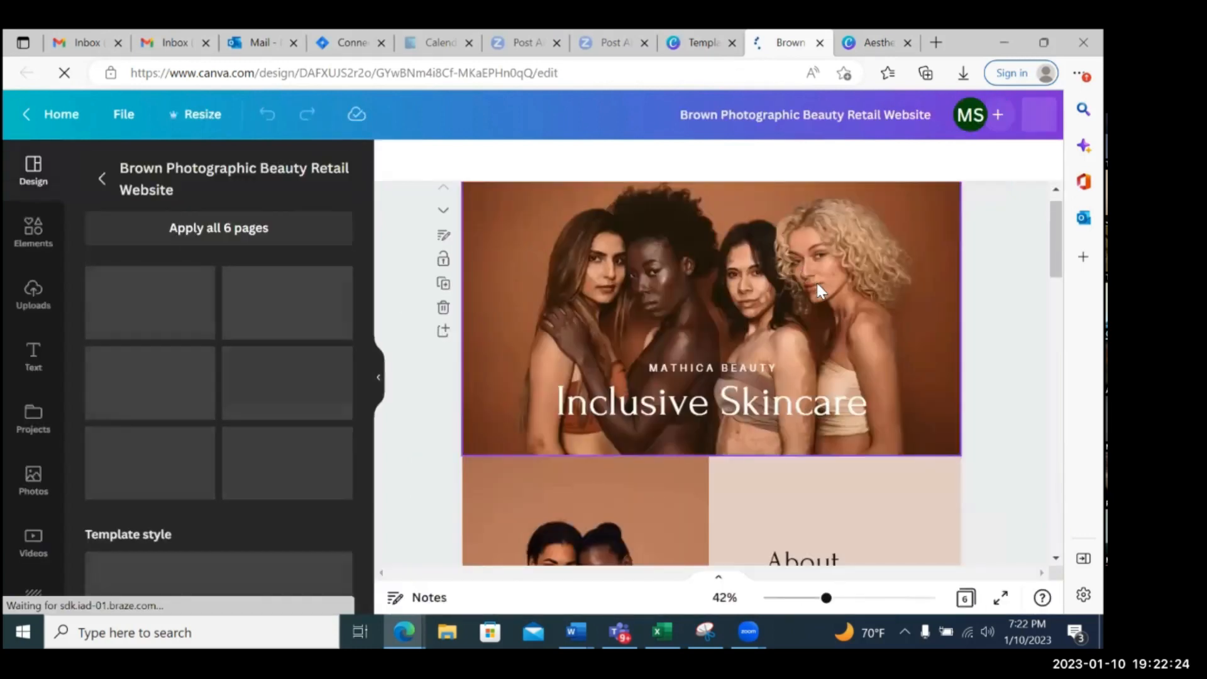
Look through the website template's pages from the cover and About section through the products and quote to Get in Touch
scroll(821, 290, "down", 3)
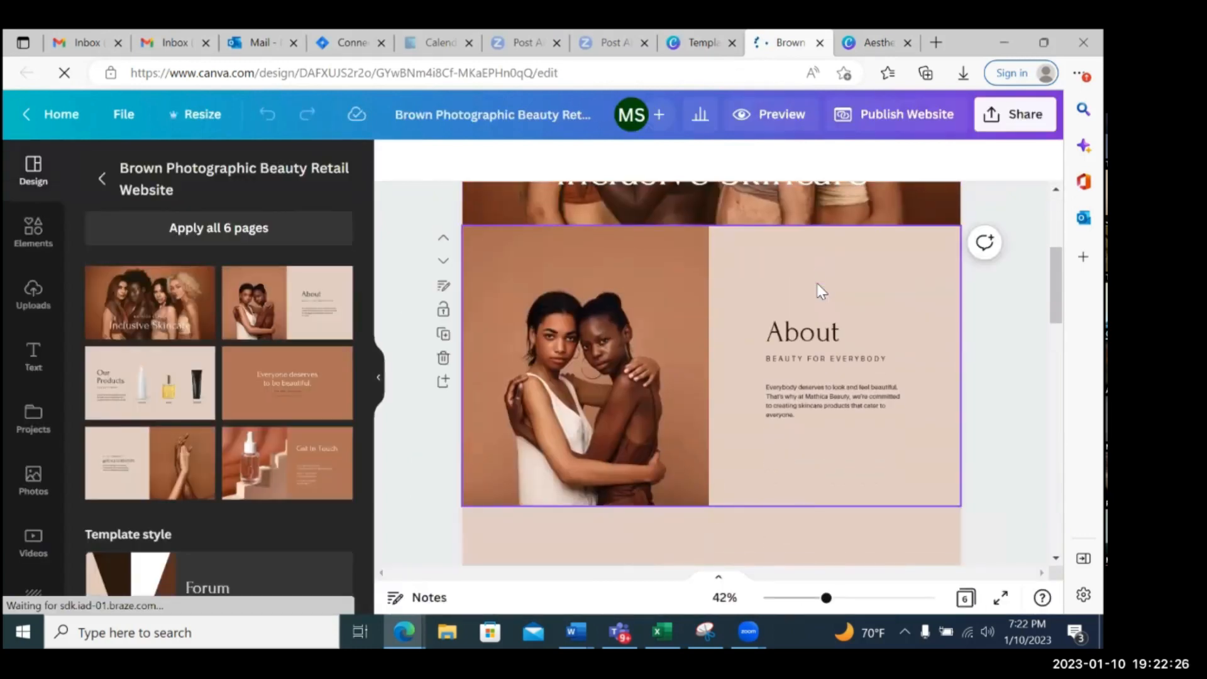
scroll(820, 283, "down", 6)
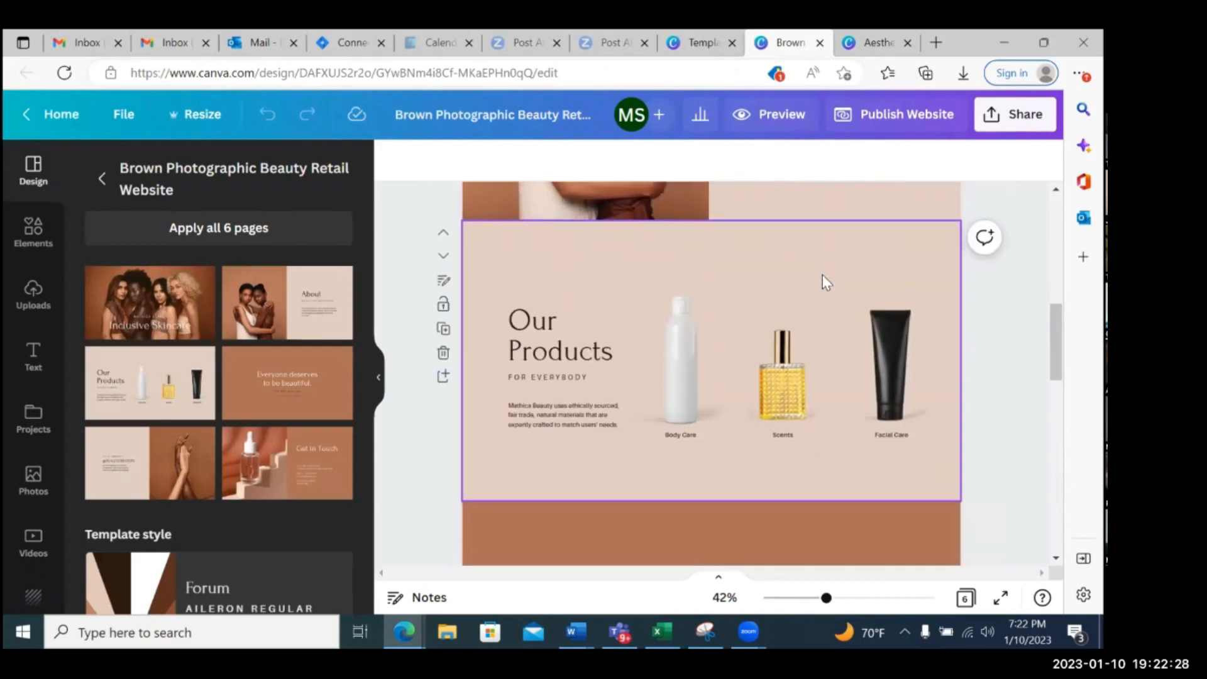
scroll(822, 273, "down", 2)
scroll(821, 271, "up", 8)
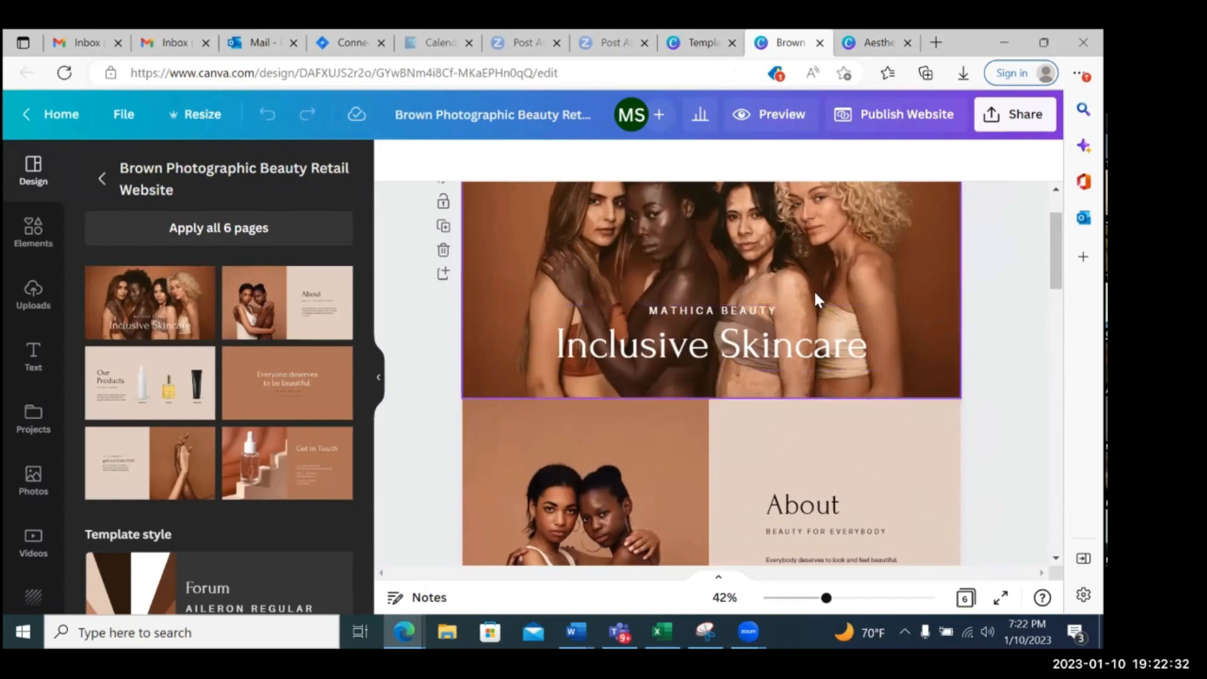
scroll(779, 341, "down", 3)
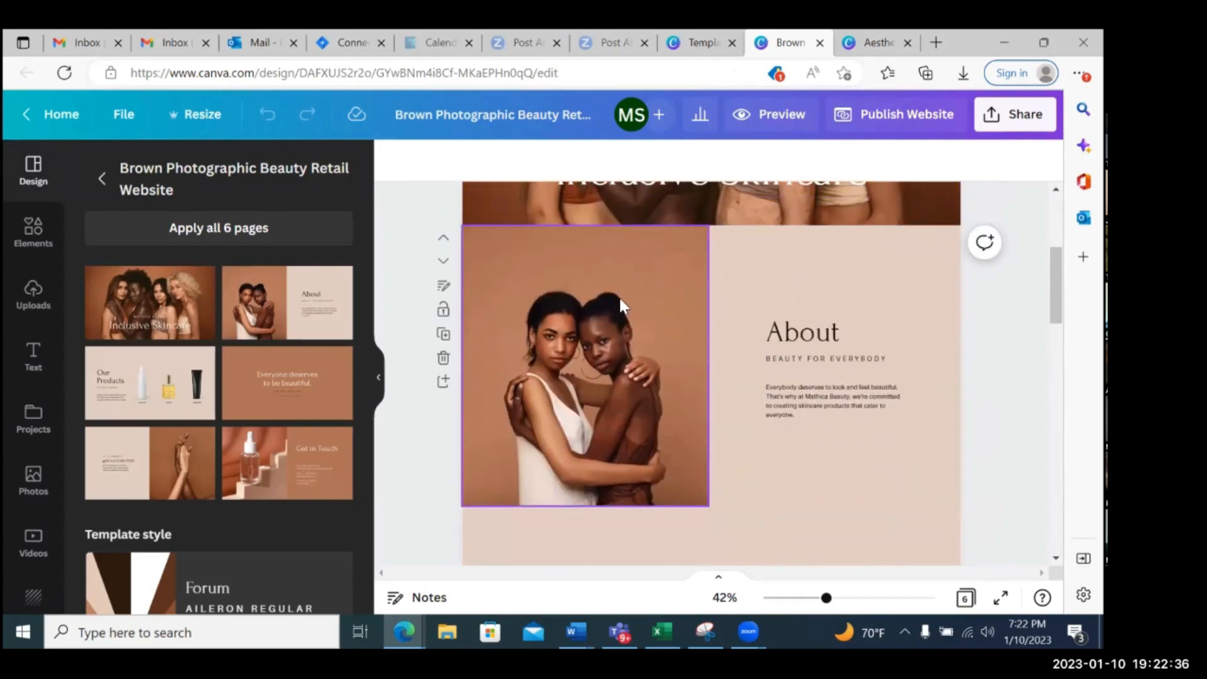
scroll(843, 387, "down", 5)
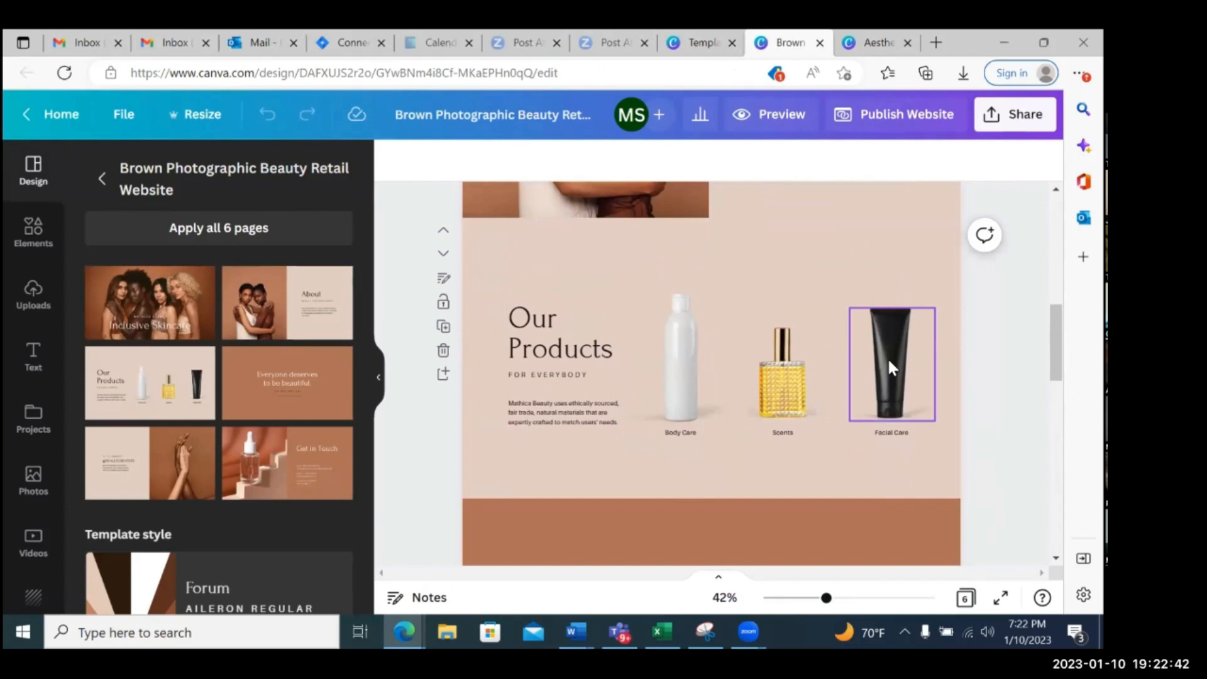
scroll(888, 357, "down", 5)
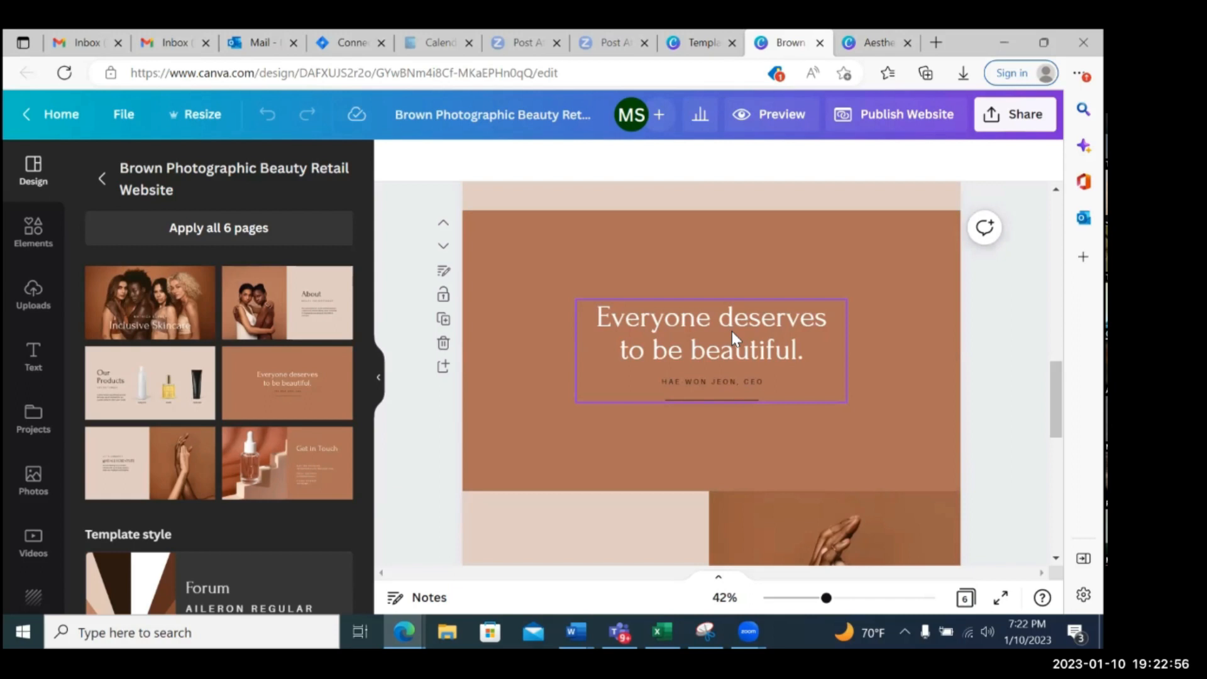
scroll(732, 330, "down", 5)
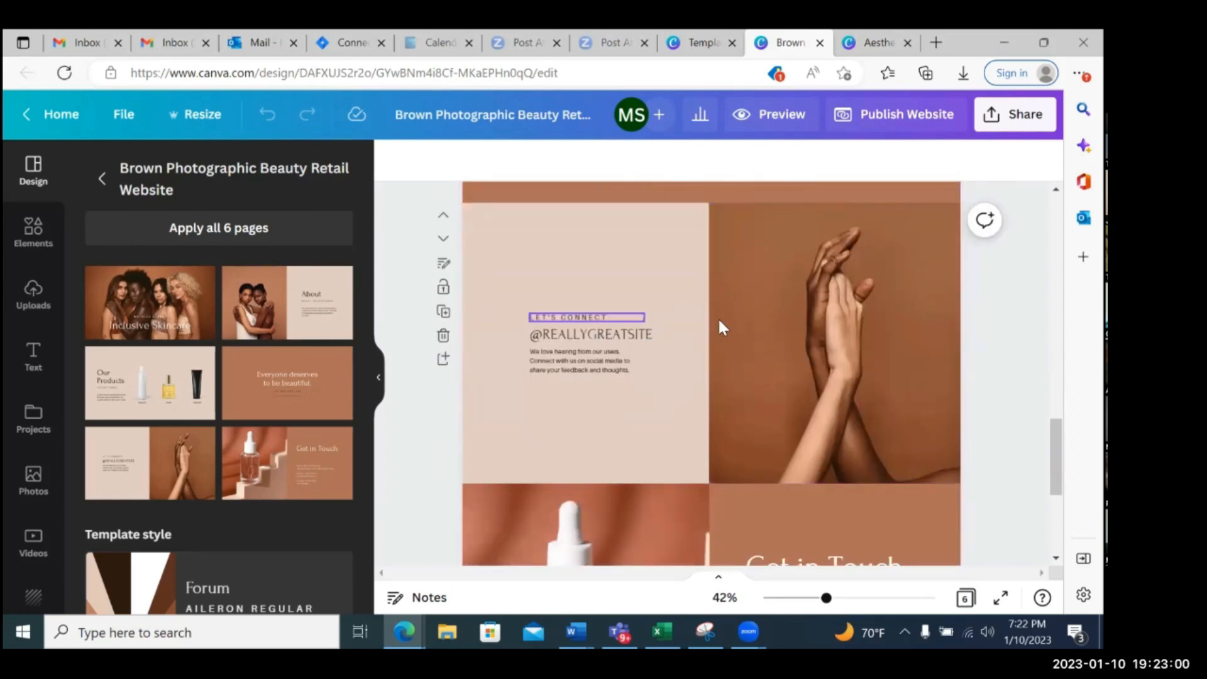
scroll(813, 323, "down", 3)
scroll(812, 323, "down", 2)
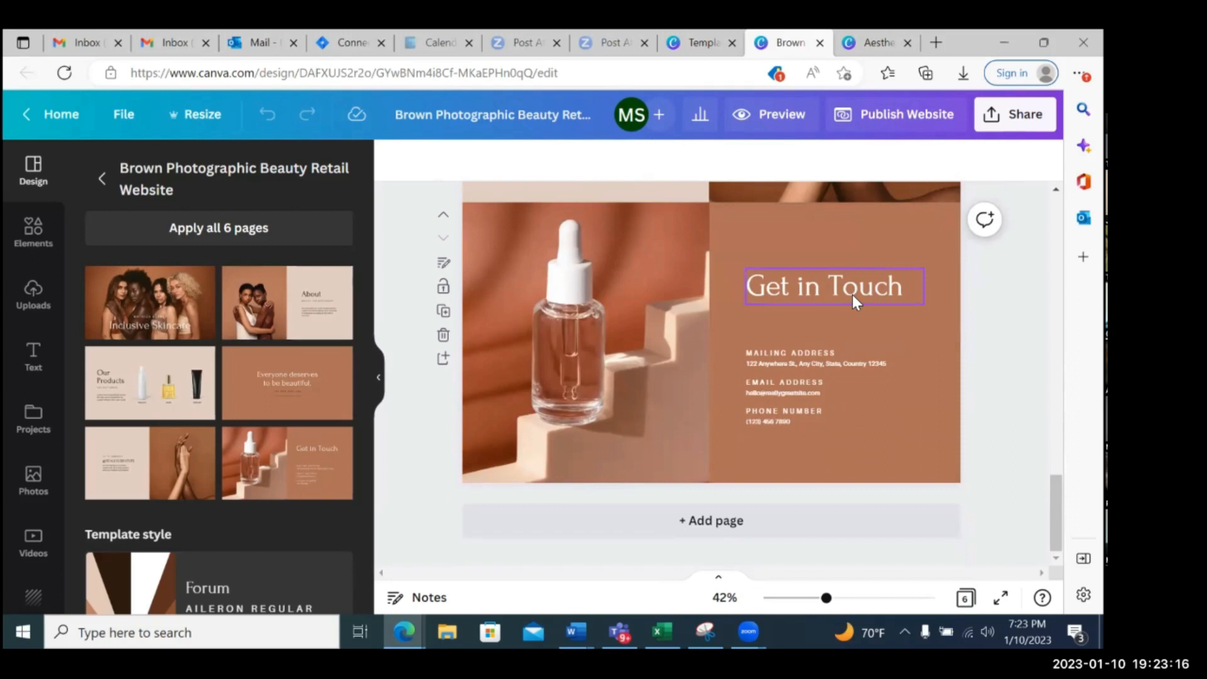
Start publishing the website design and look over the free, new and existing domain options
scroll(853, 296, "up", 15)
scroll(853, 295, "up", 3)
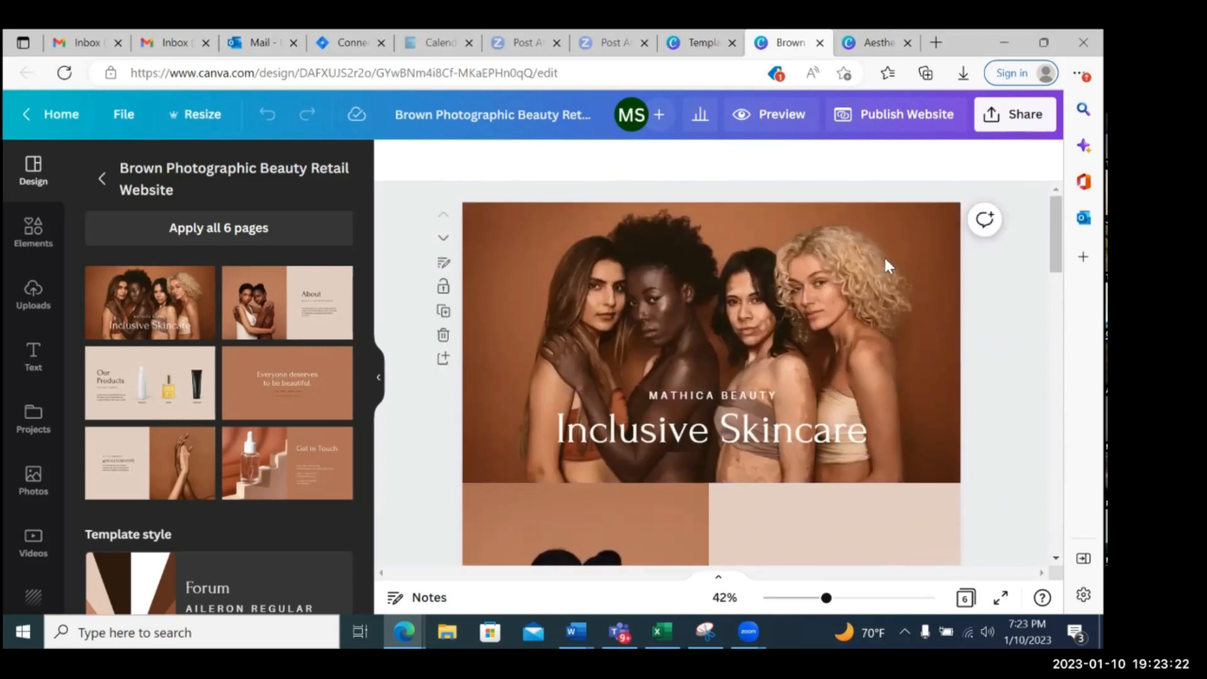
scroll(711, 375, "down", 5)
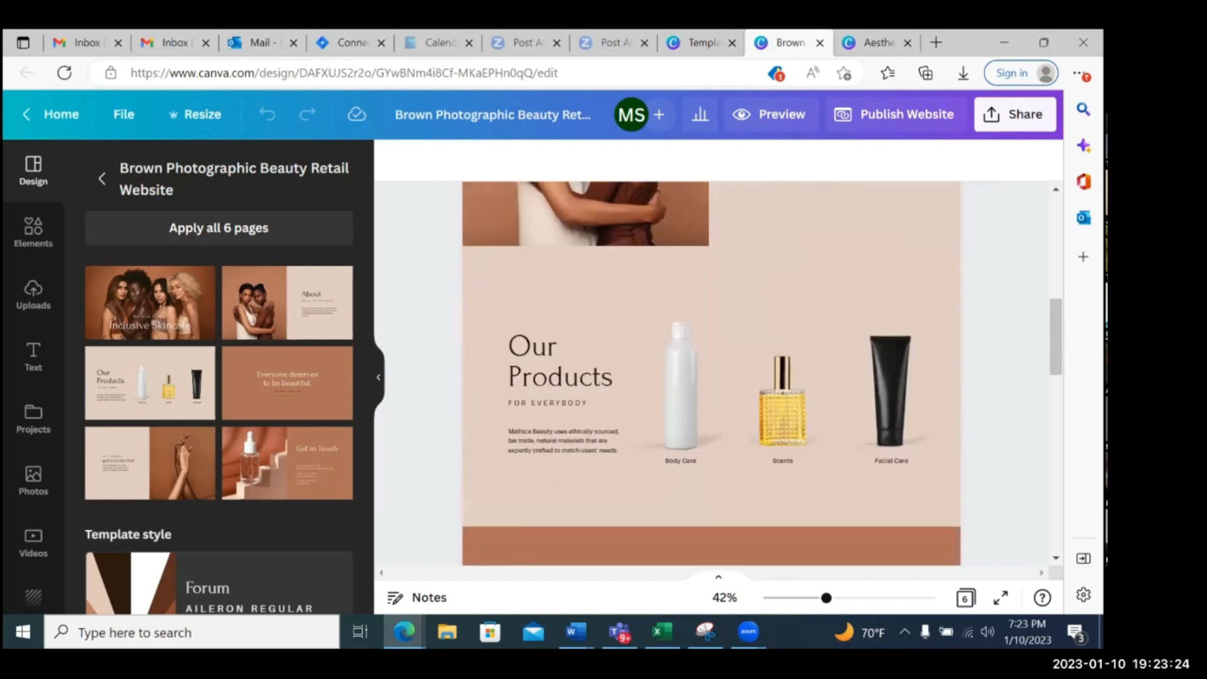
scroll(711, 374, "up", 5)
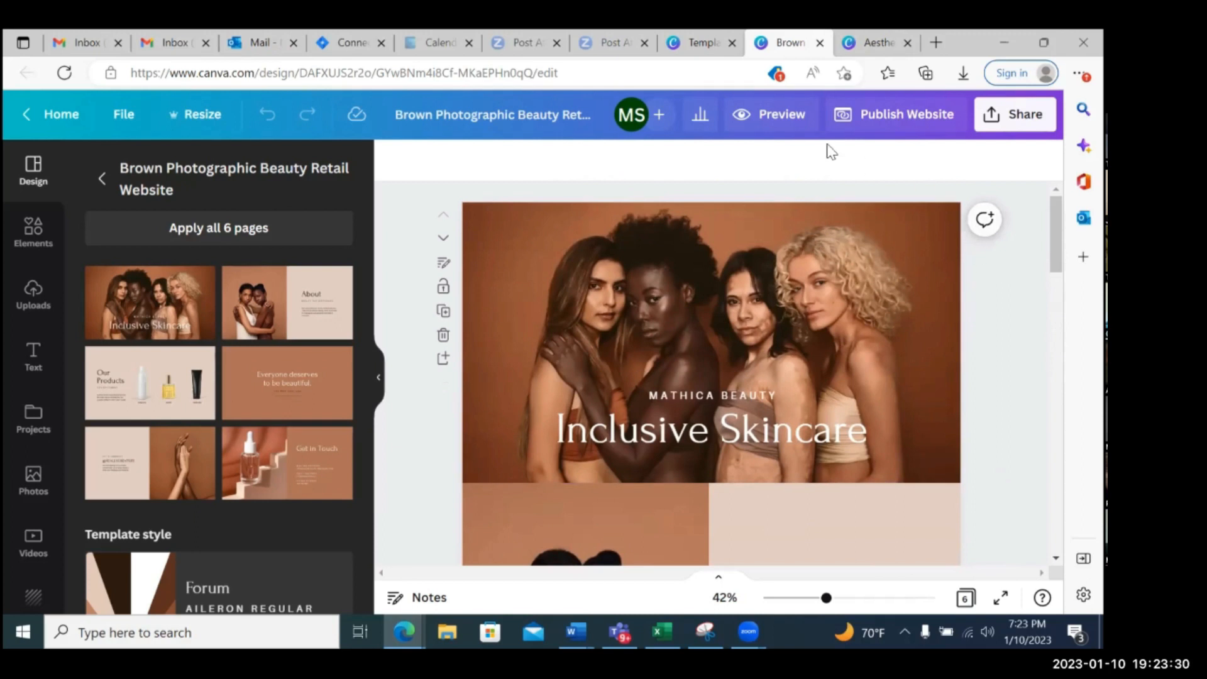
left_click(916, 120)
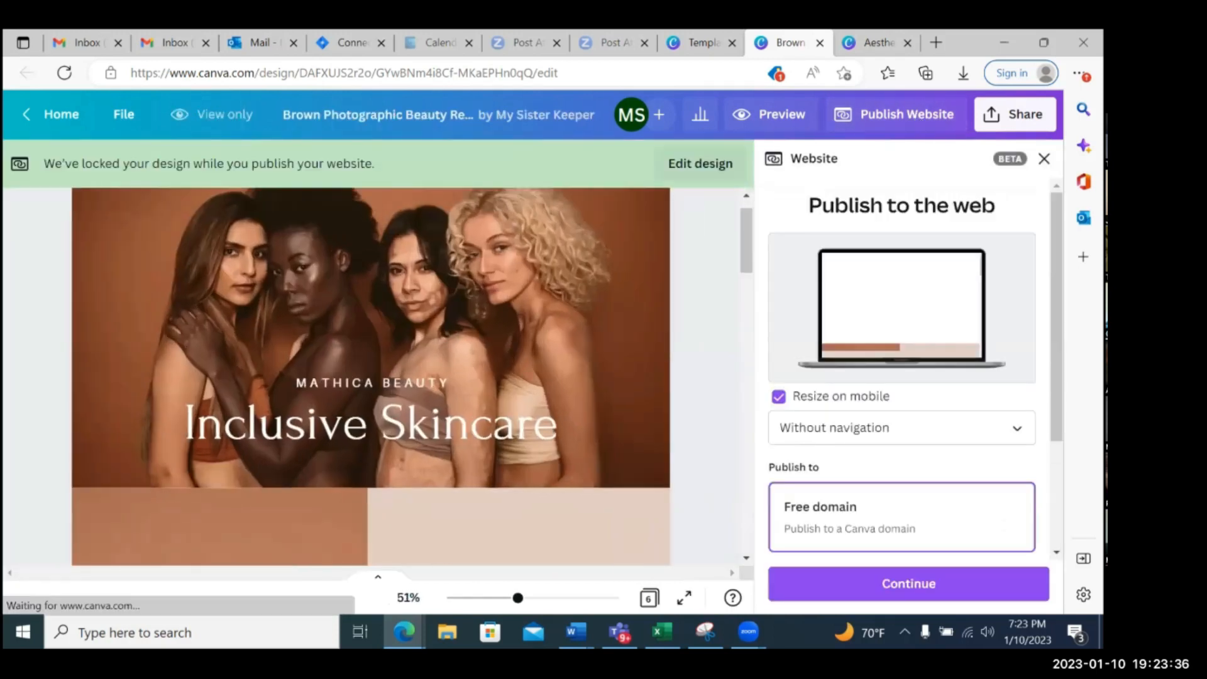
scroll(906, 232, "down", 2)
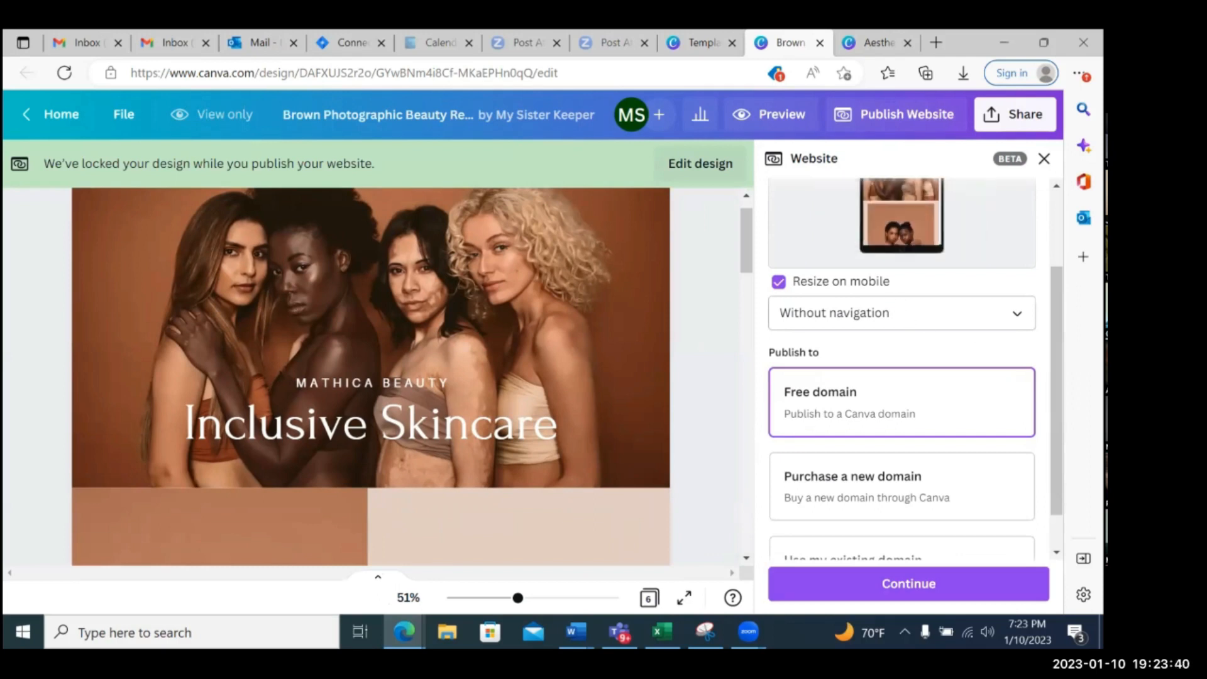
scroll(902, 369, "down", 1)
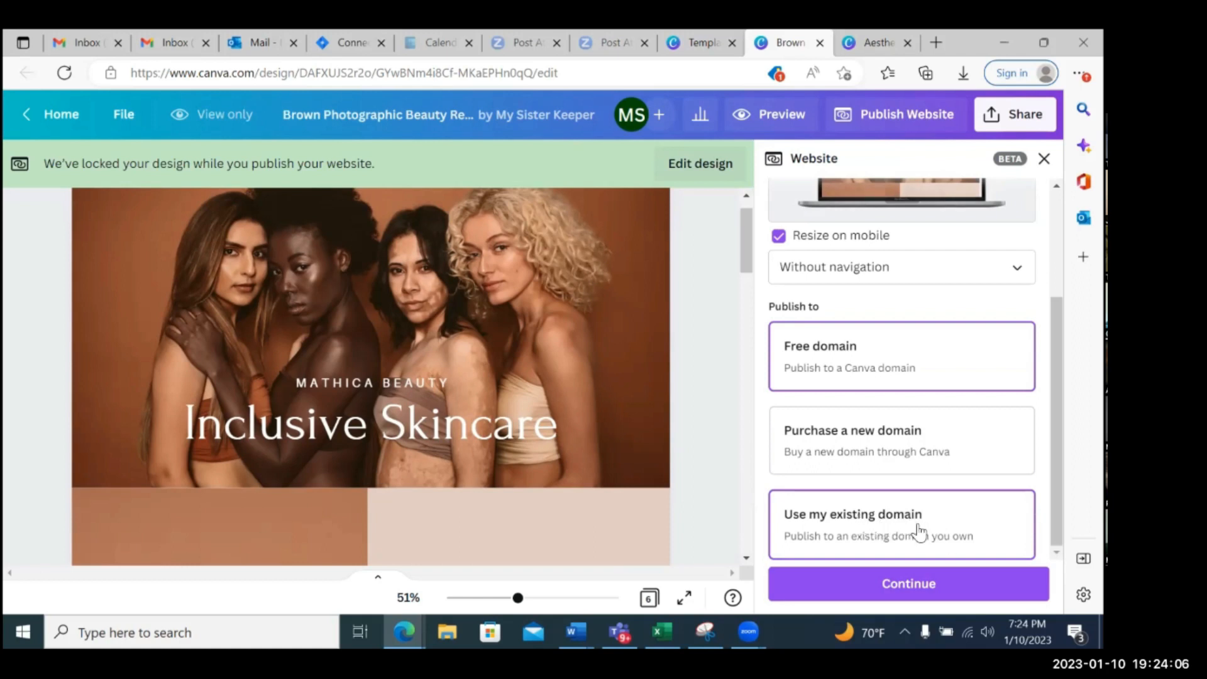
scroll(918, 531, "up", 1)
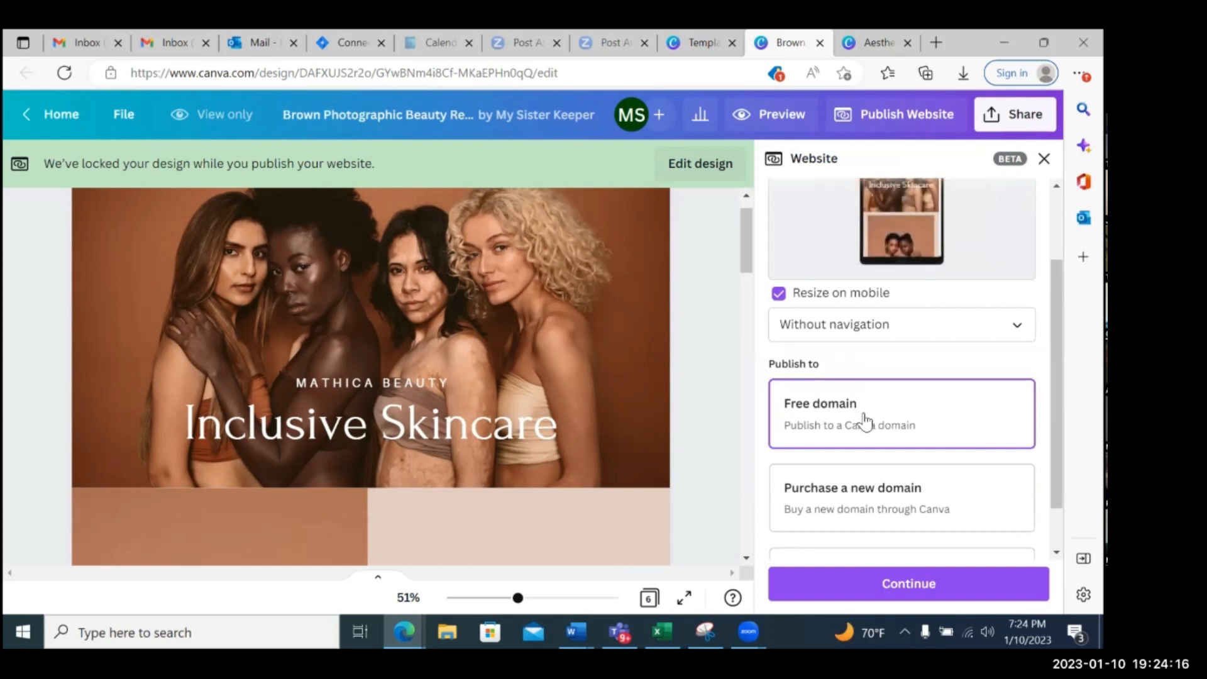
Continue with the free Canva domain, enter the owner's full name as the subdomain and proceed to the settings review
left_click(911, 591)
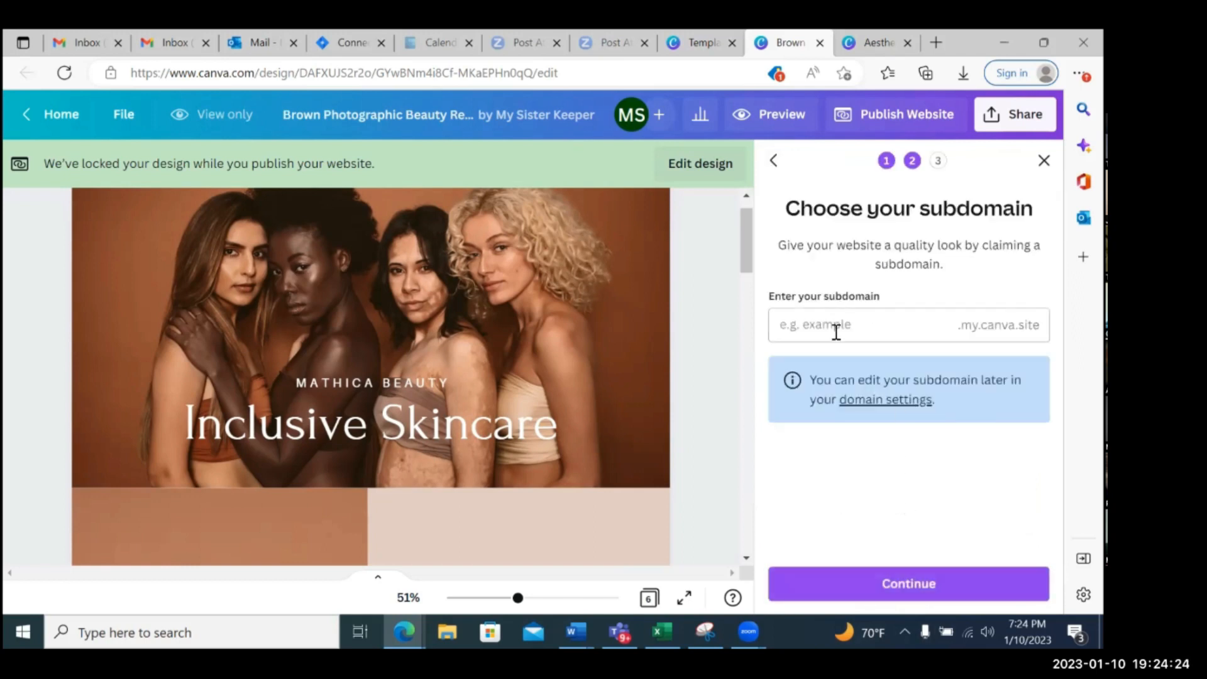
left_click(863, 330)
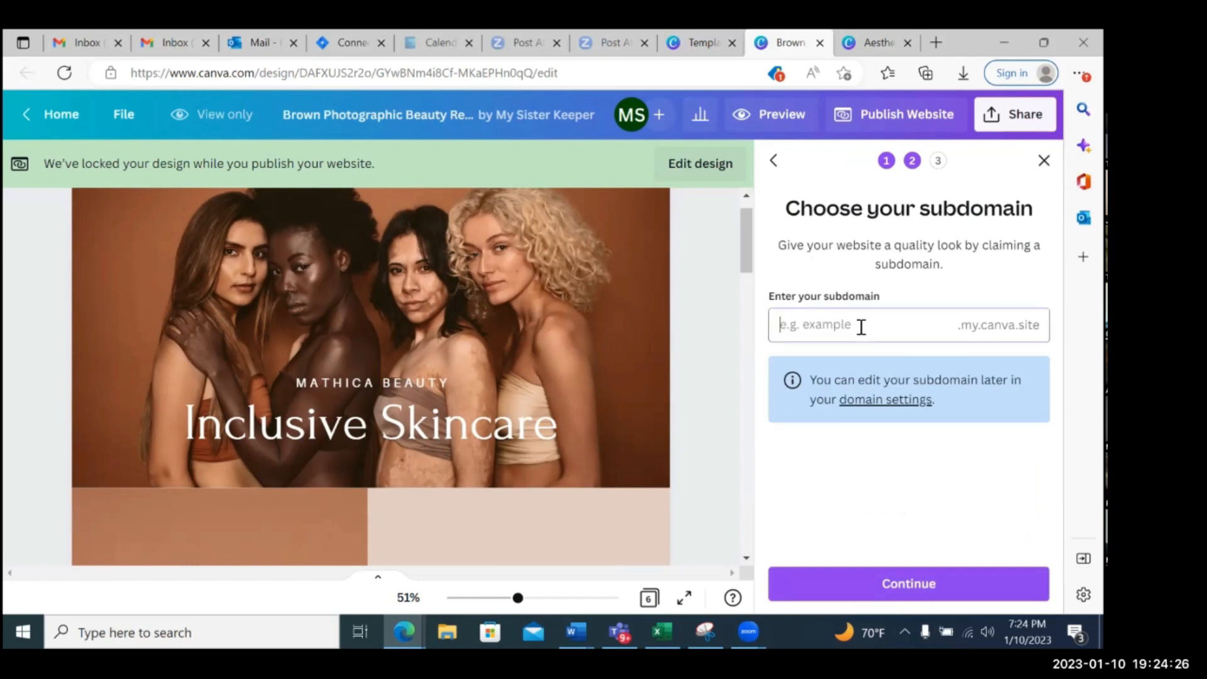
type("nadiamonsano")
left_click(911, 584)
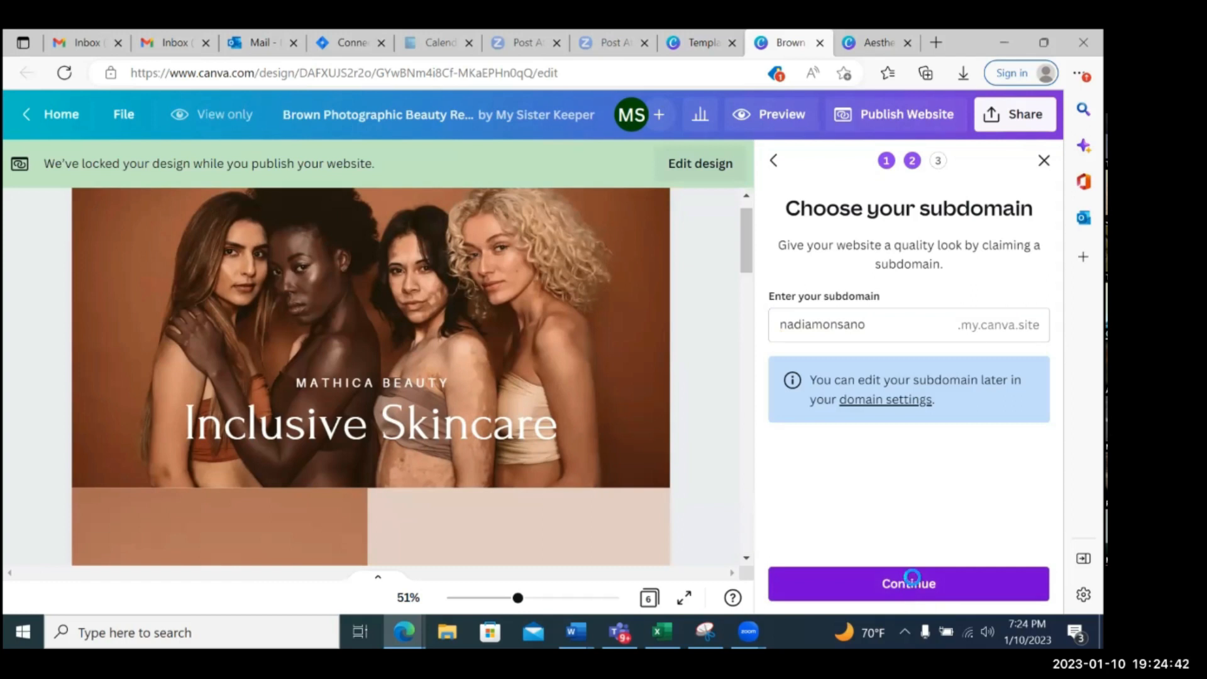
left_click(911, 584)
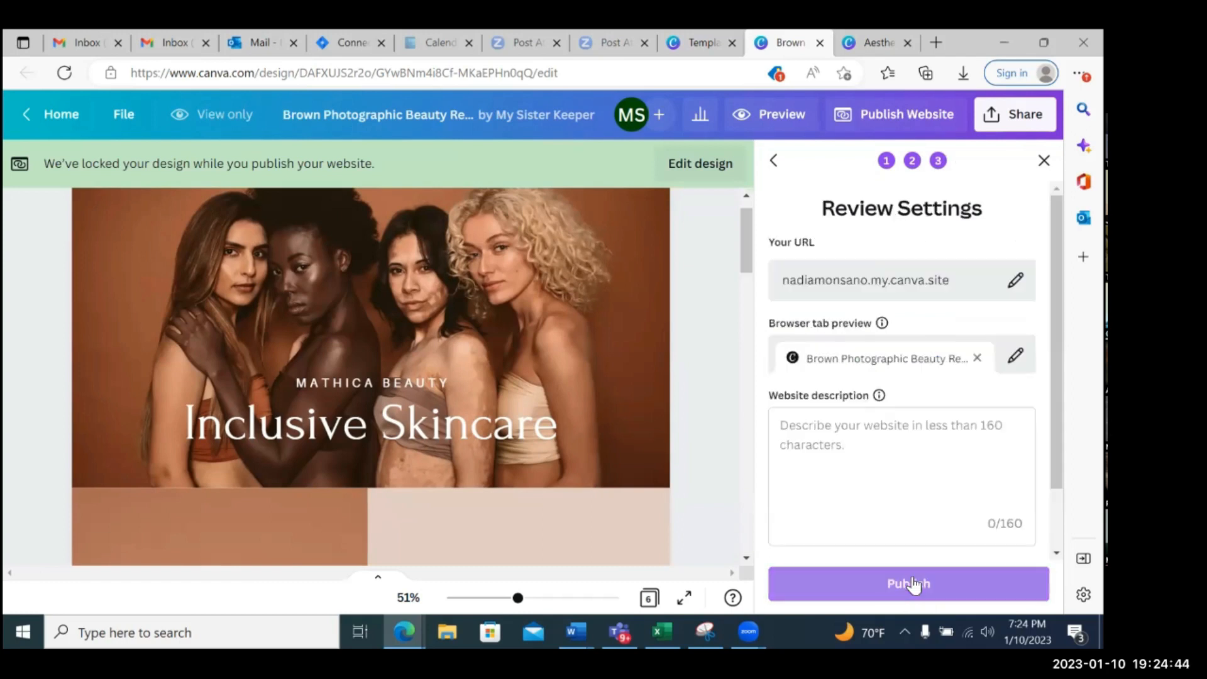
Set the website description to "test" and publish the website
left_click(842, 436)
type("test")
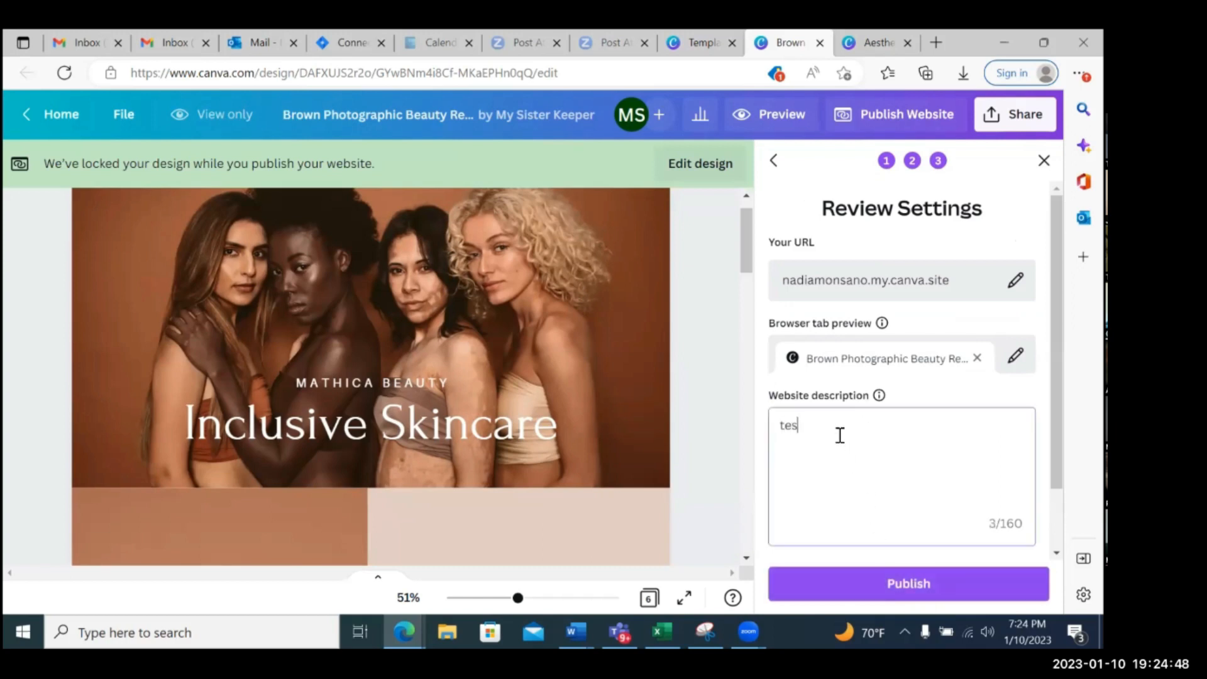
scroll(840, 435, "down", 1)
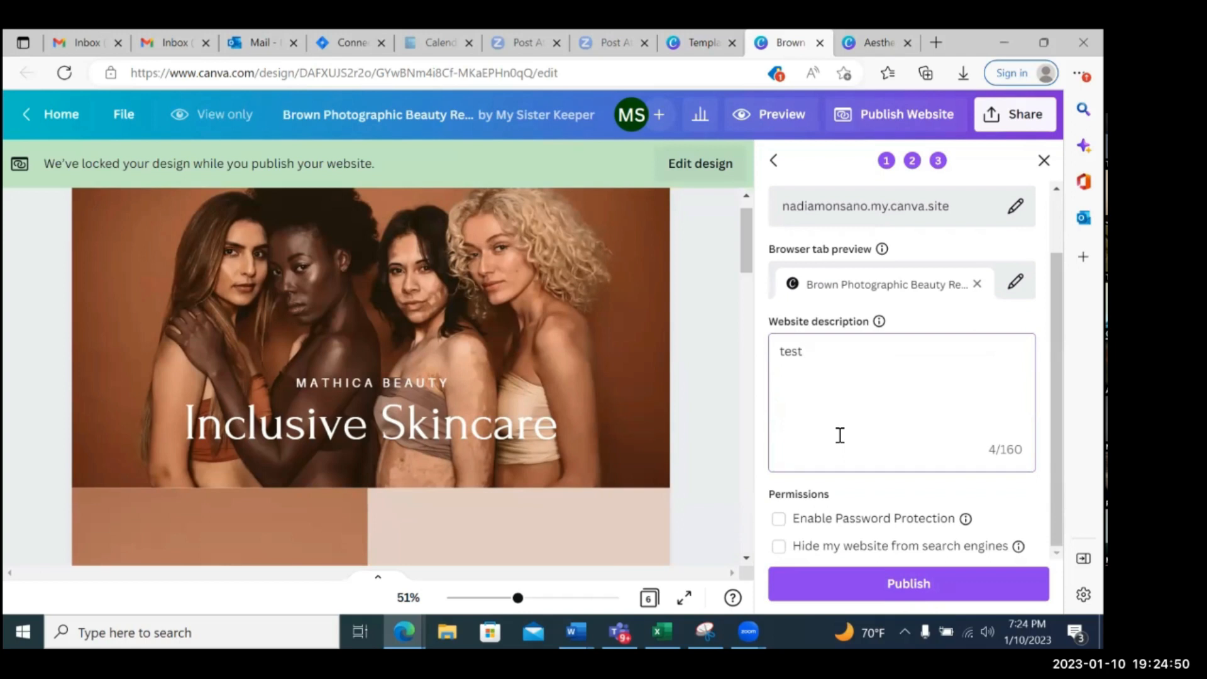
left_click(916, 584)
left_click(915, 586)
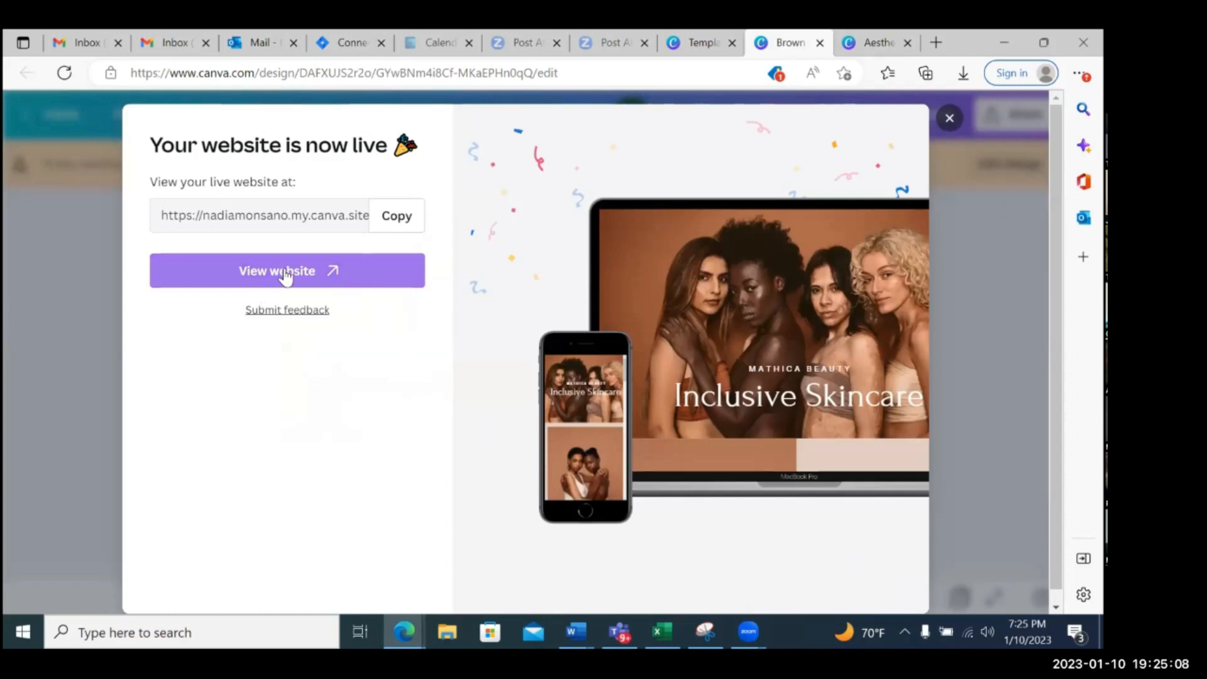
Open the live website and look through its sections from the cover down to Get in Touch and back
left_click(401, 221)
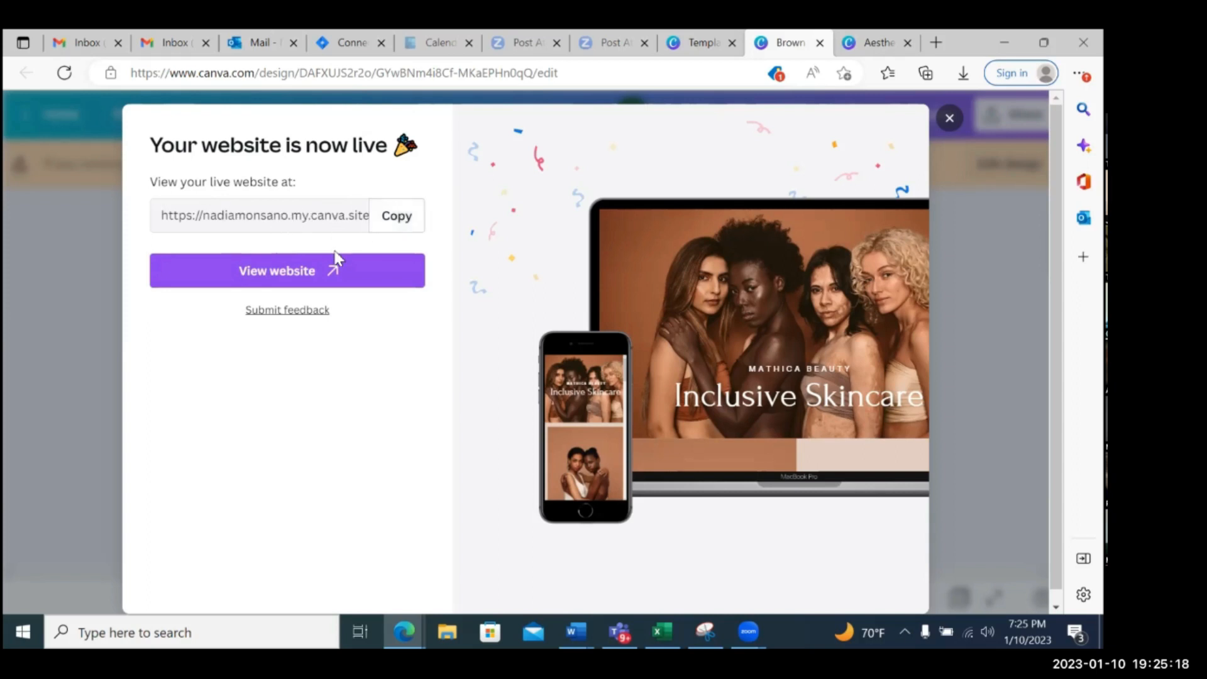
left_click(317, 270)
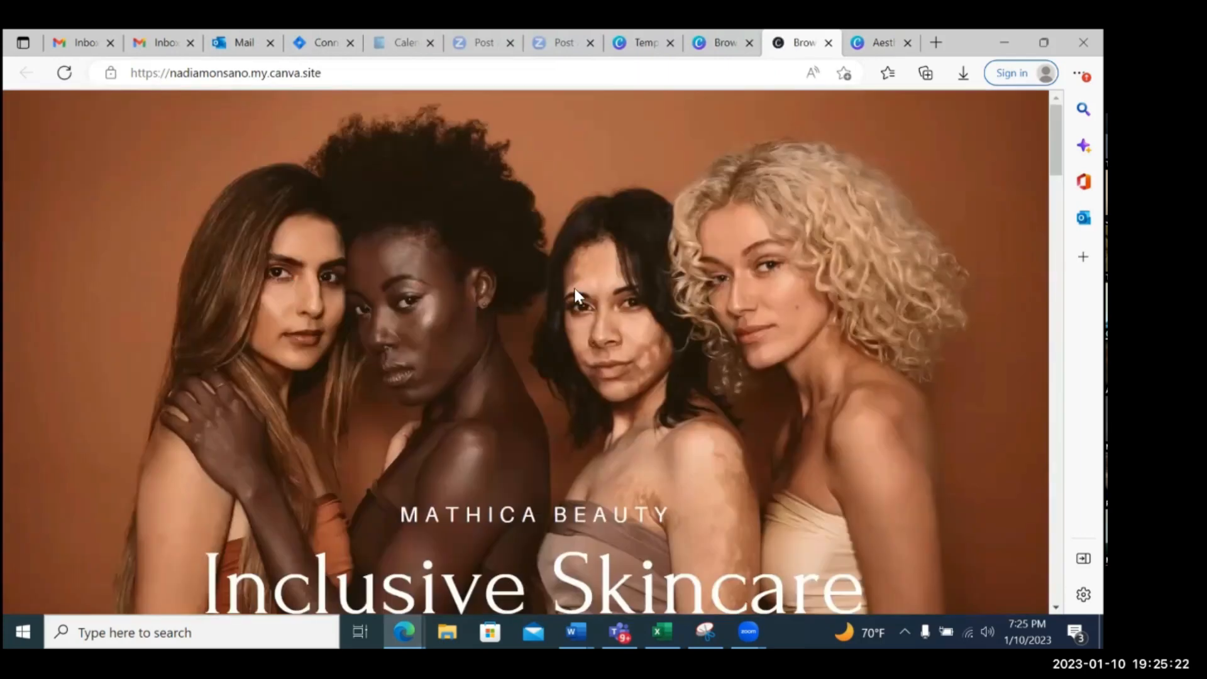
scroll(574, 295, "down", 6)
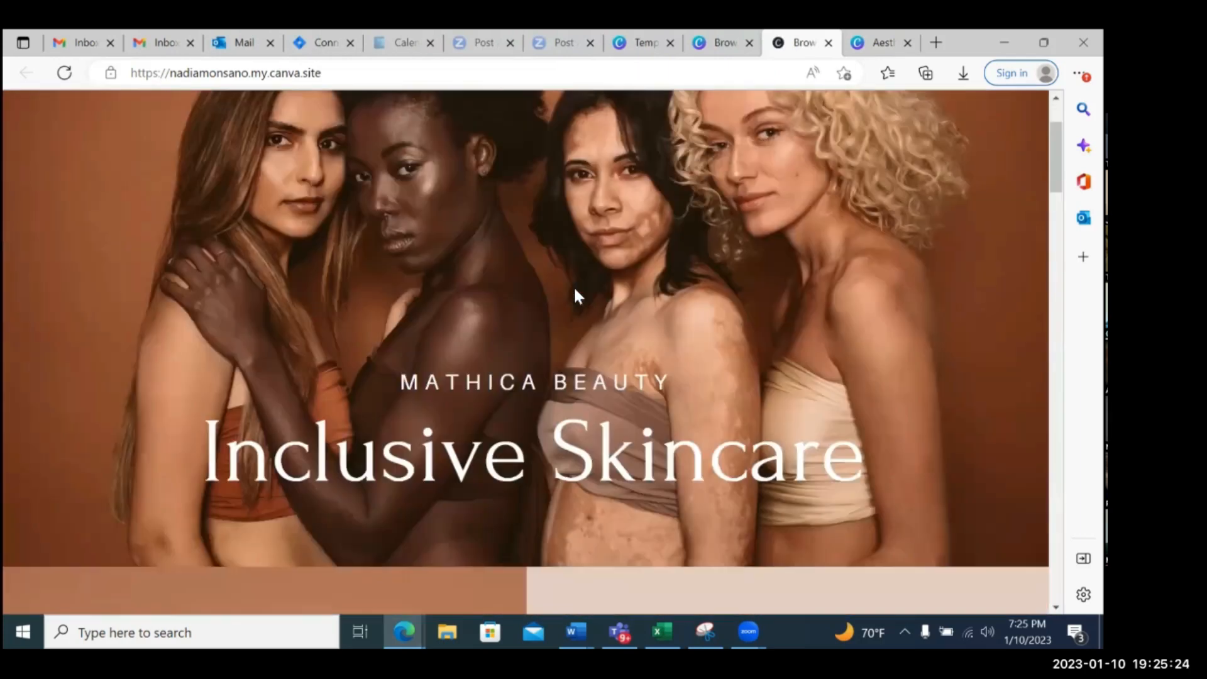
scroll(575, 294, "down", 10)
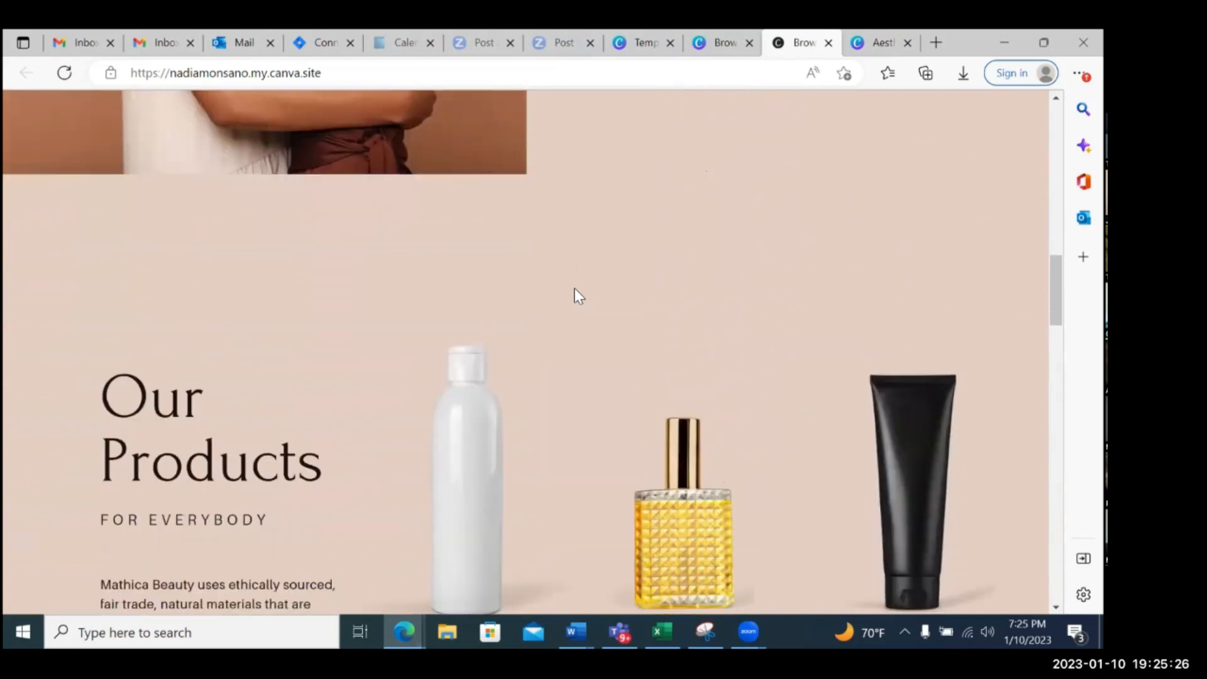
scroll(575, 291, "down", 15)
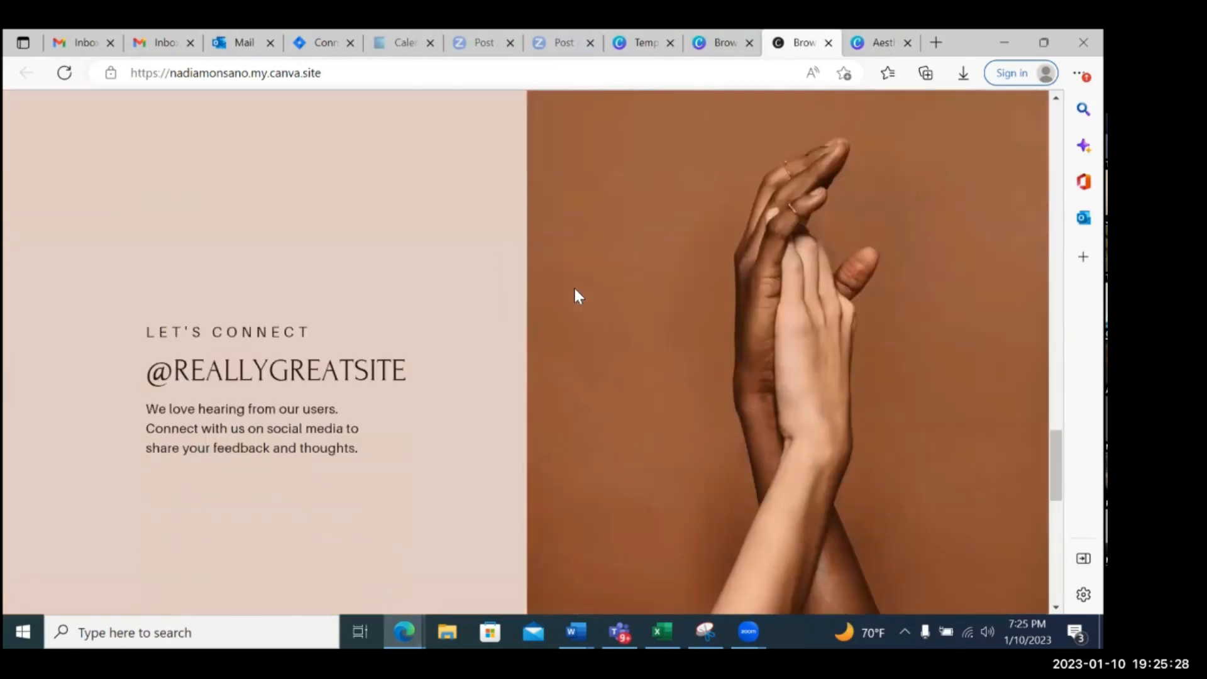
scroll(574, 290, "down", 4)
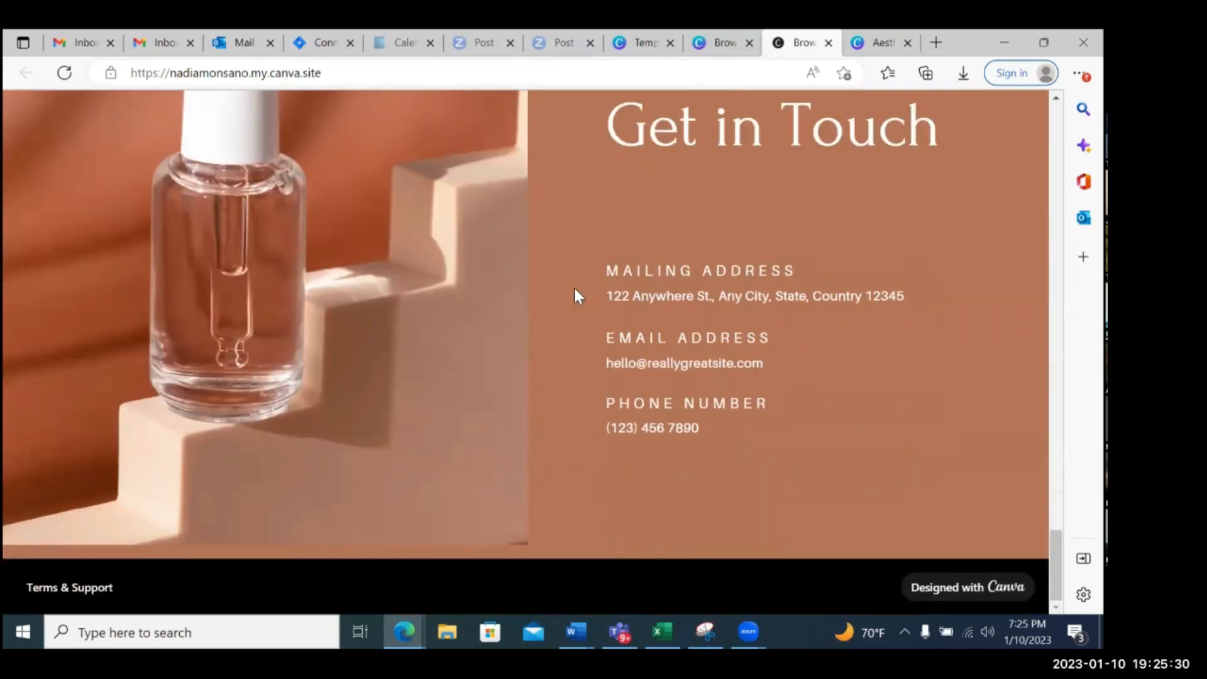
scroll(575, 290, "up", 15)
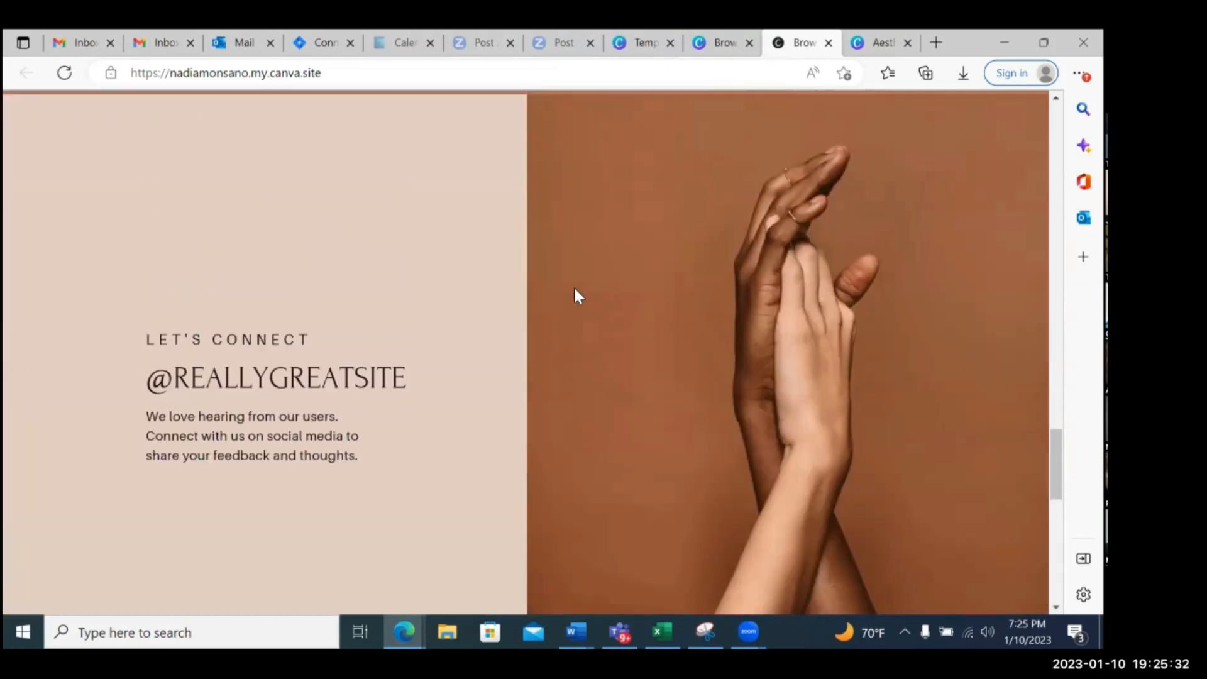
scroll(575, 295, "up", 15)
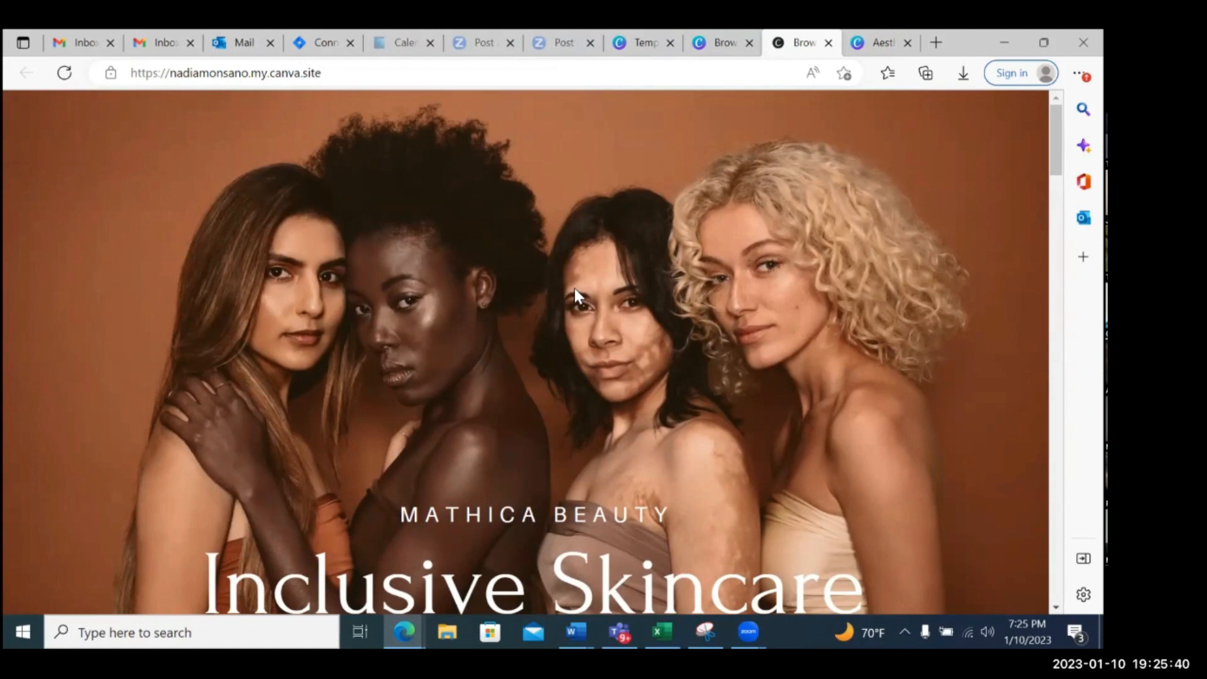
Review the published site's cover, About and Our Products sections once more and return to its beginning
scroll(606, 288, "down", 10)
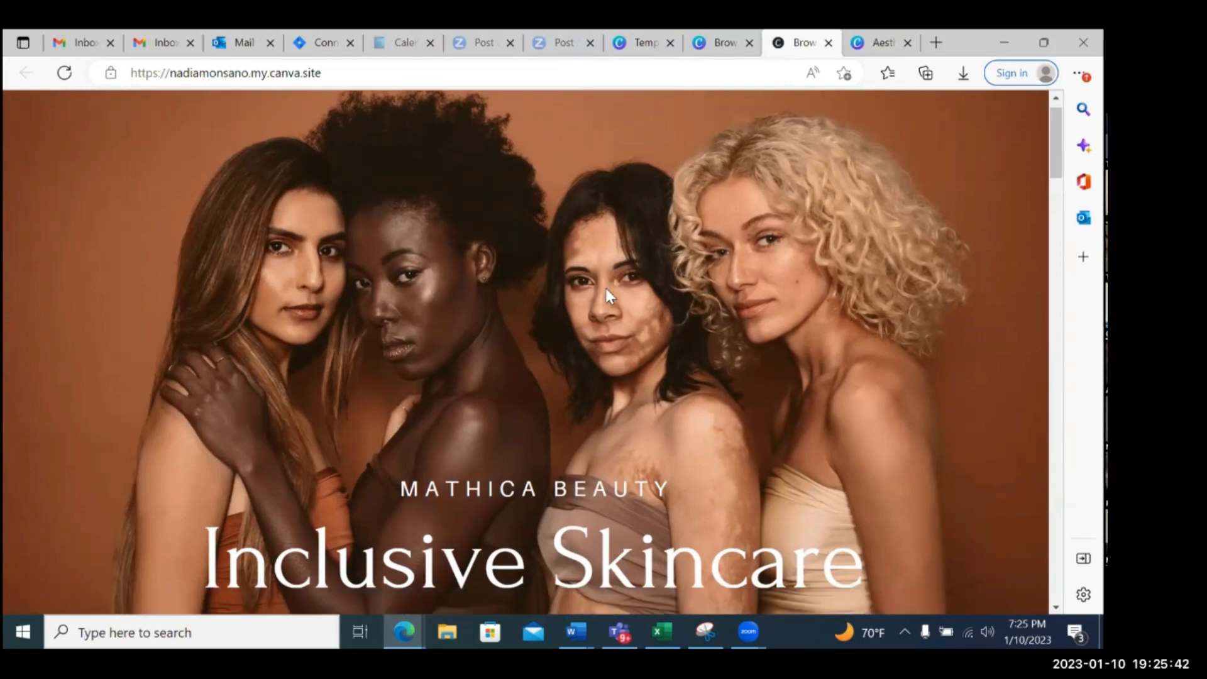
scroll(654, 423, "down", 10)
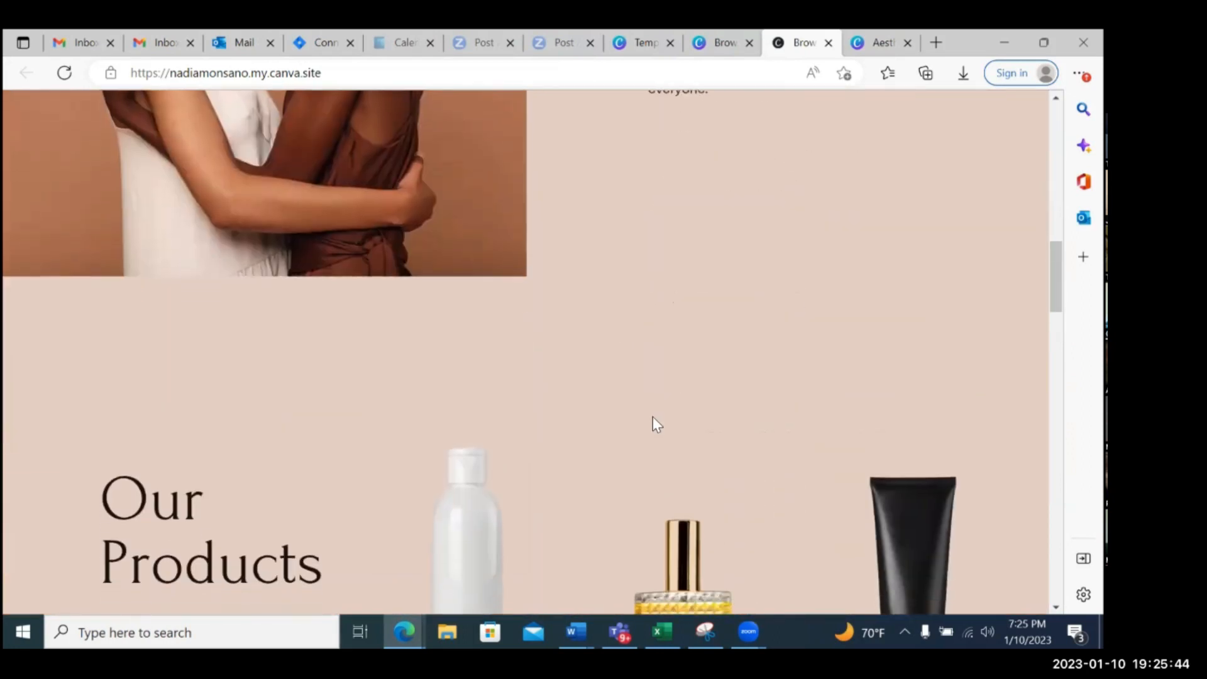
scroll(654, 415, "up", 15)
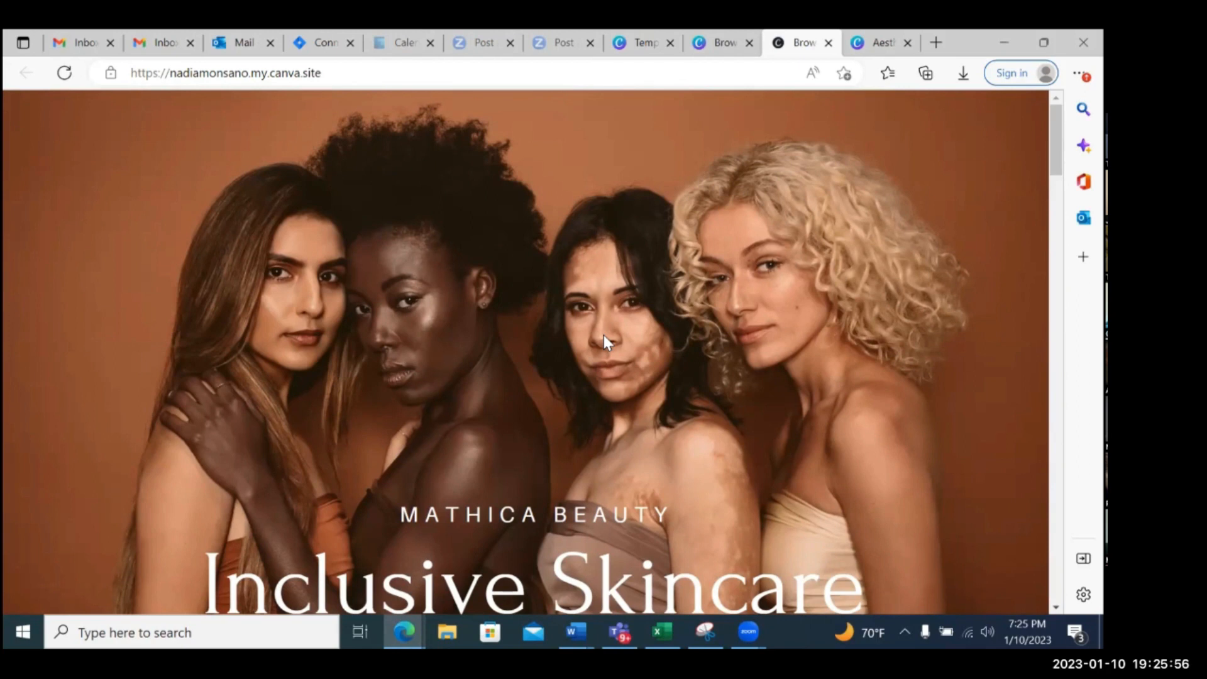
scroll(604, 338, "down", 5)
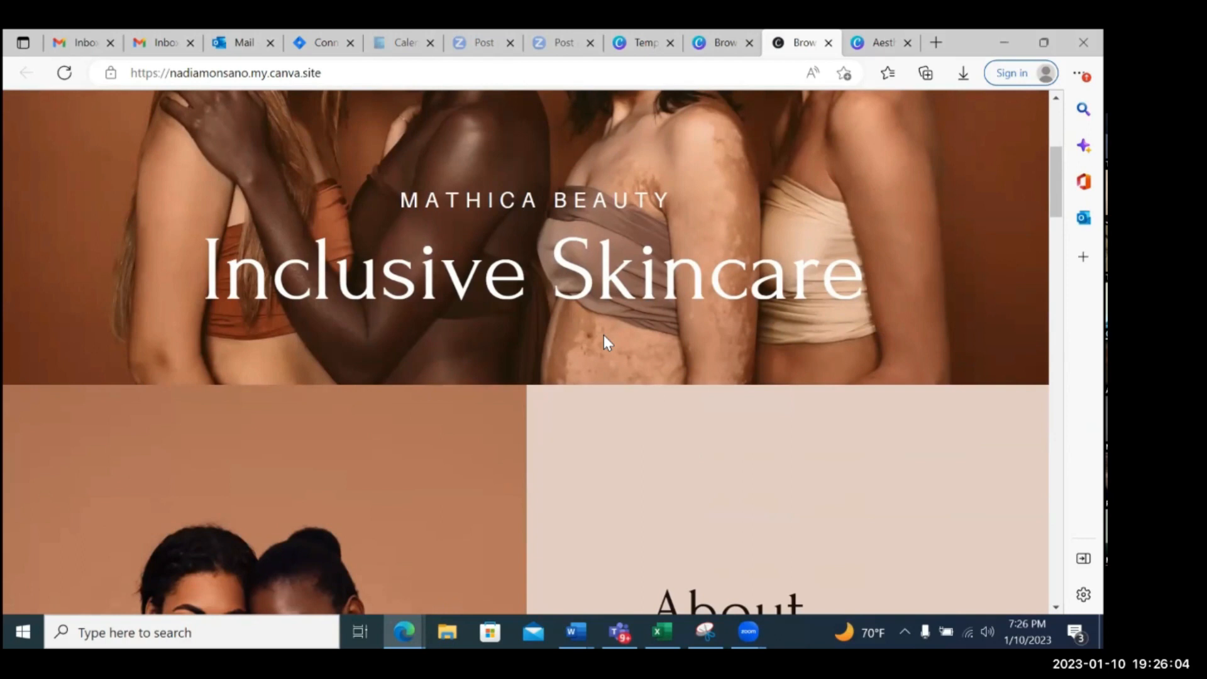
scroll(604, 336, "down", 5)
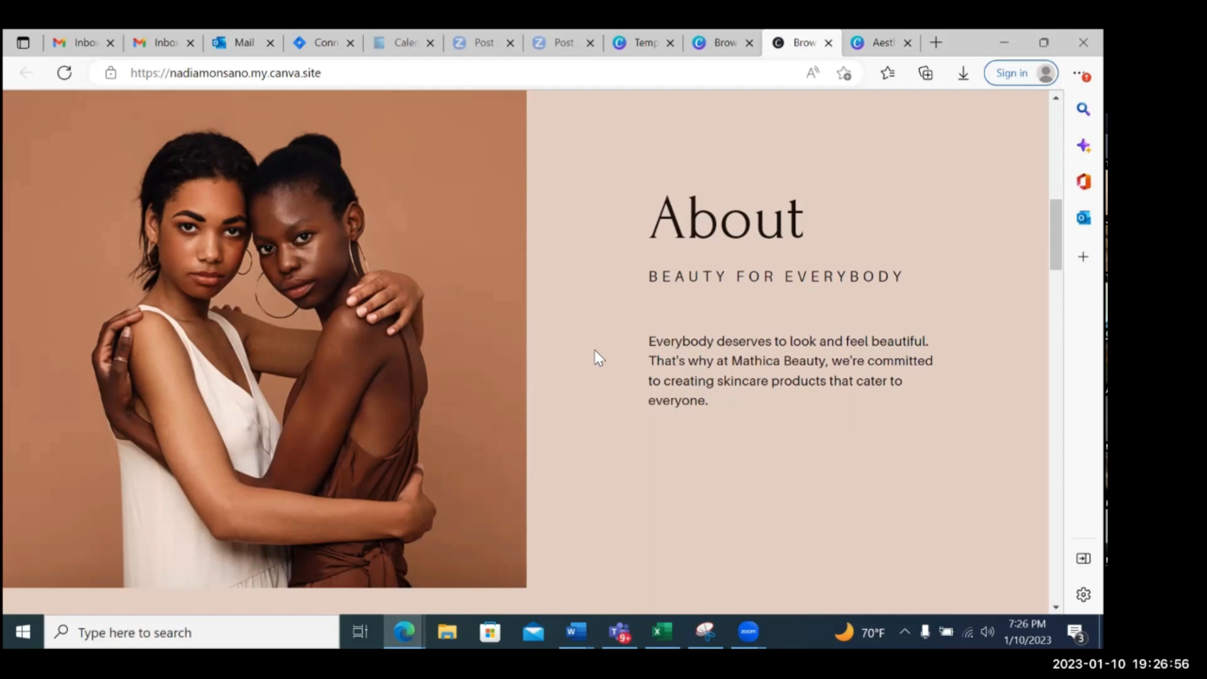
scroll(519, 429, "up", 8)
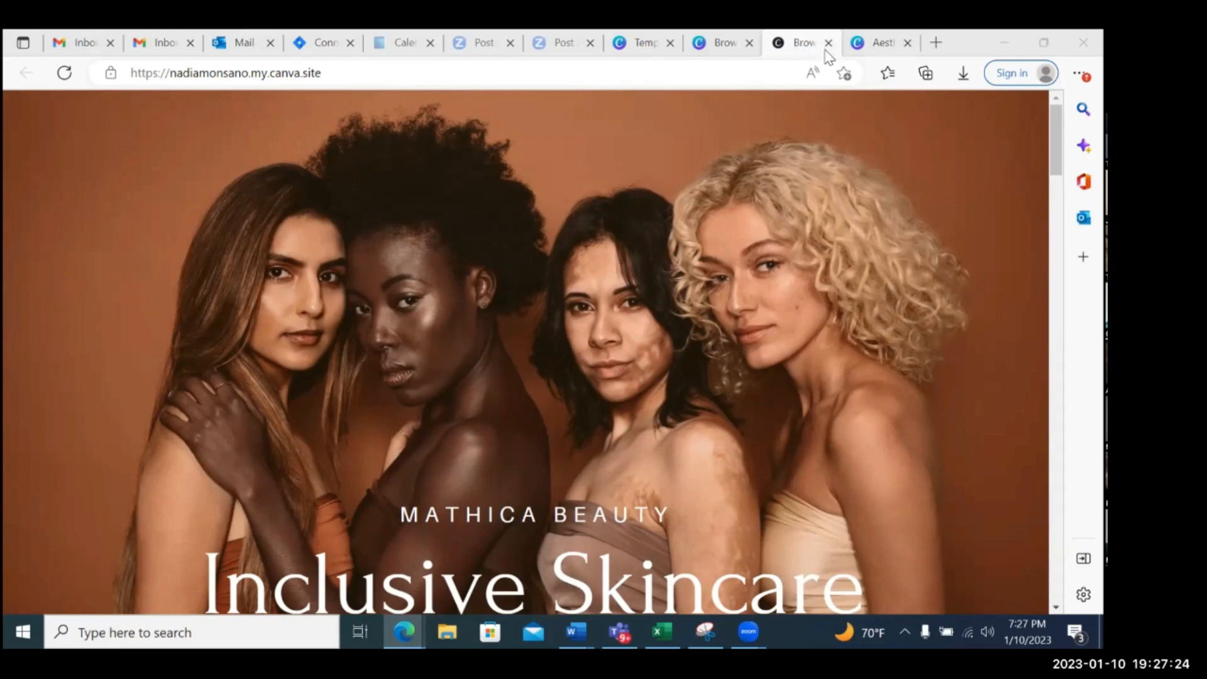
Check the butterfly journal design, then return to the website design and close its publication notice
left_click(866, 48)
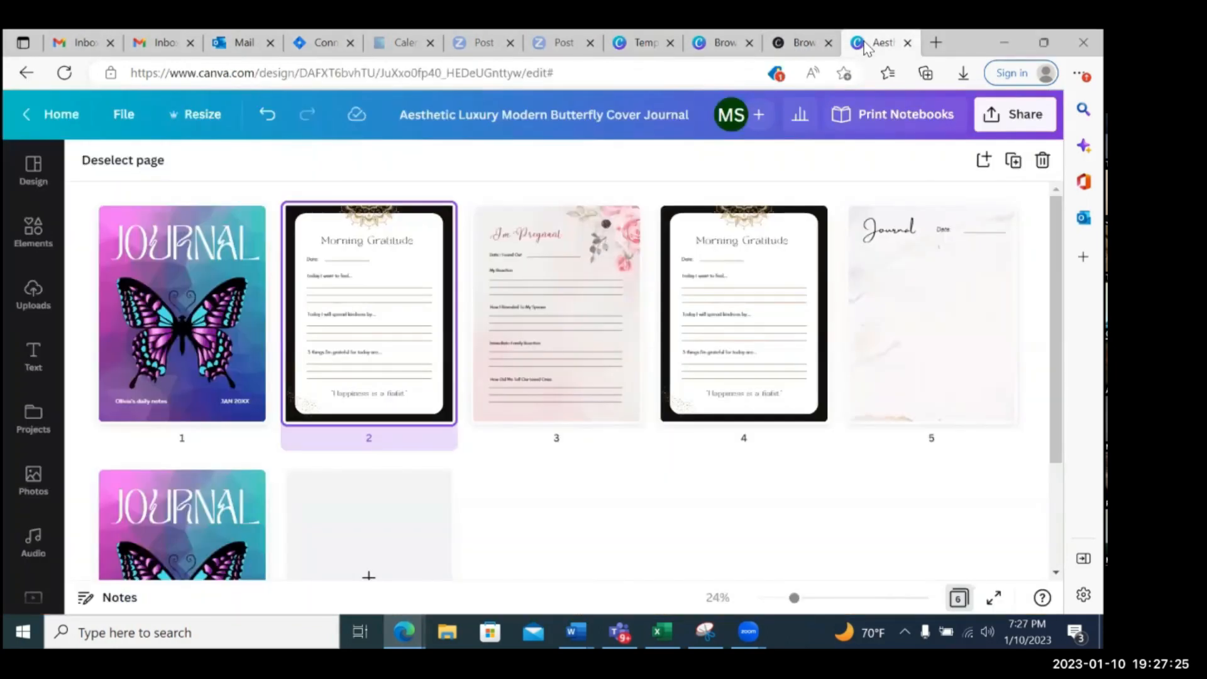
left_click(797, 45)
left_click(728, 49)
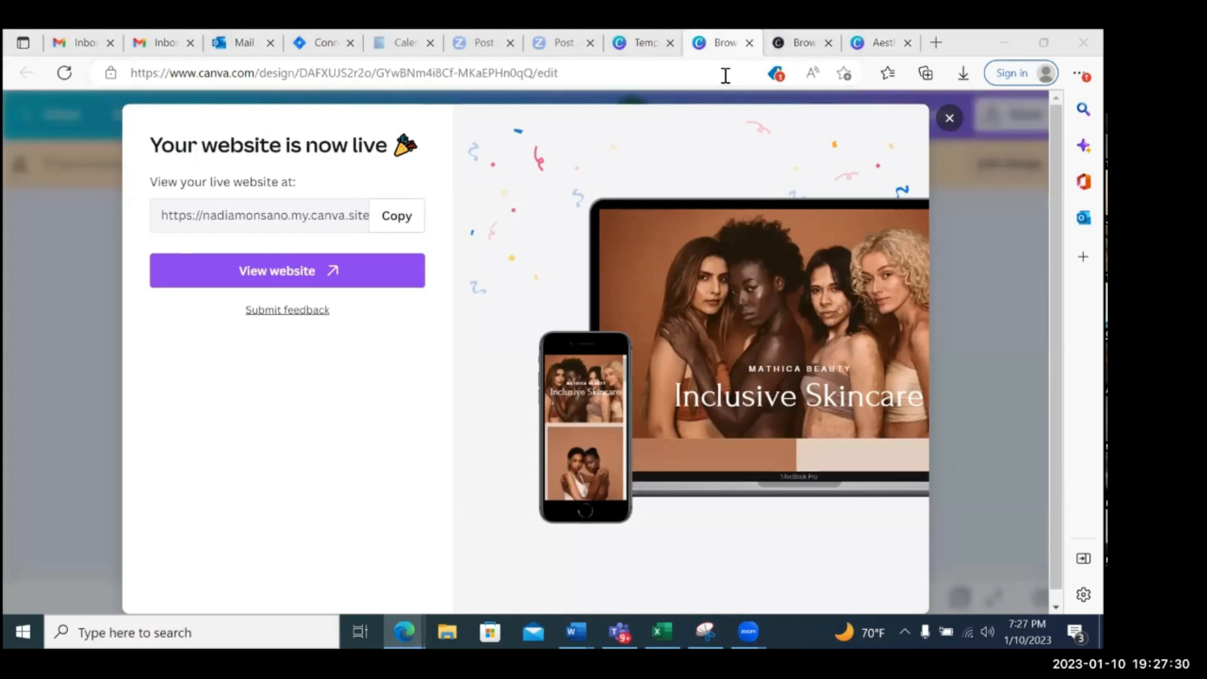
left_click(949, 120)
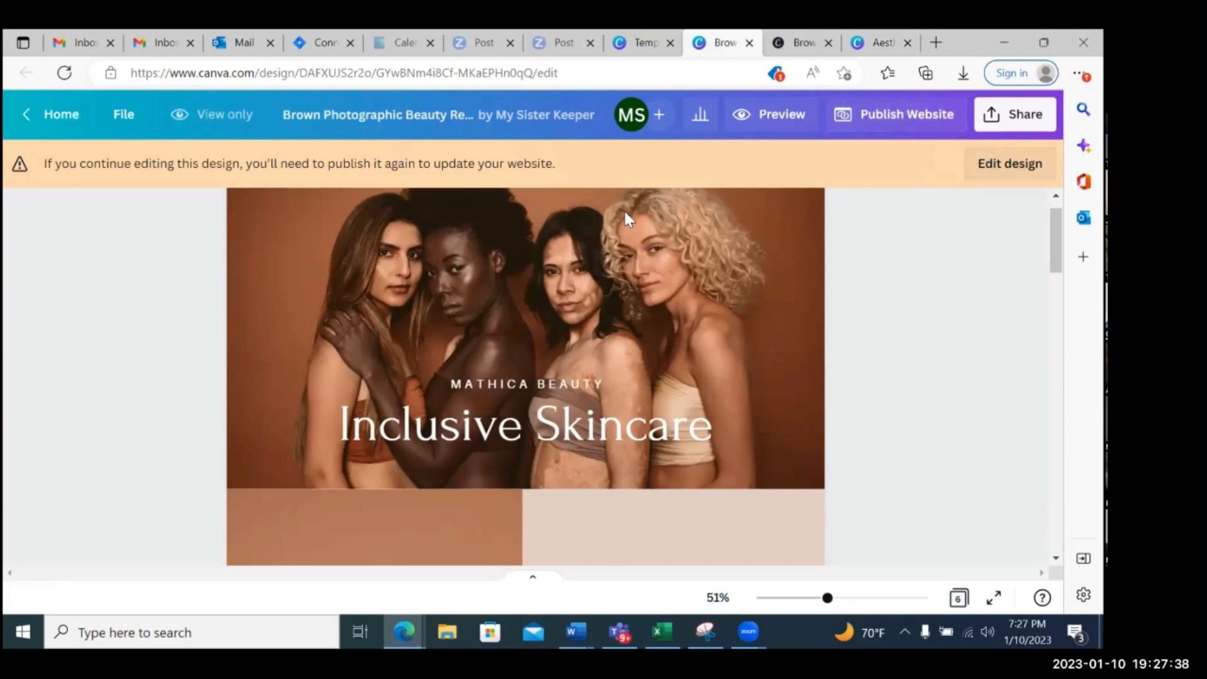
Go to the Canva home page and reopen the Brown Photographic Beauty website from the recent designs
left_click(51, 115)
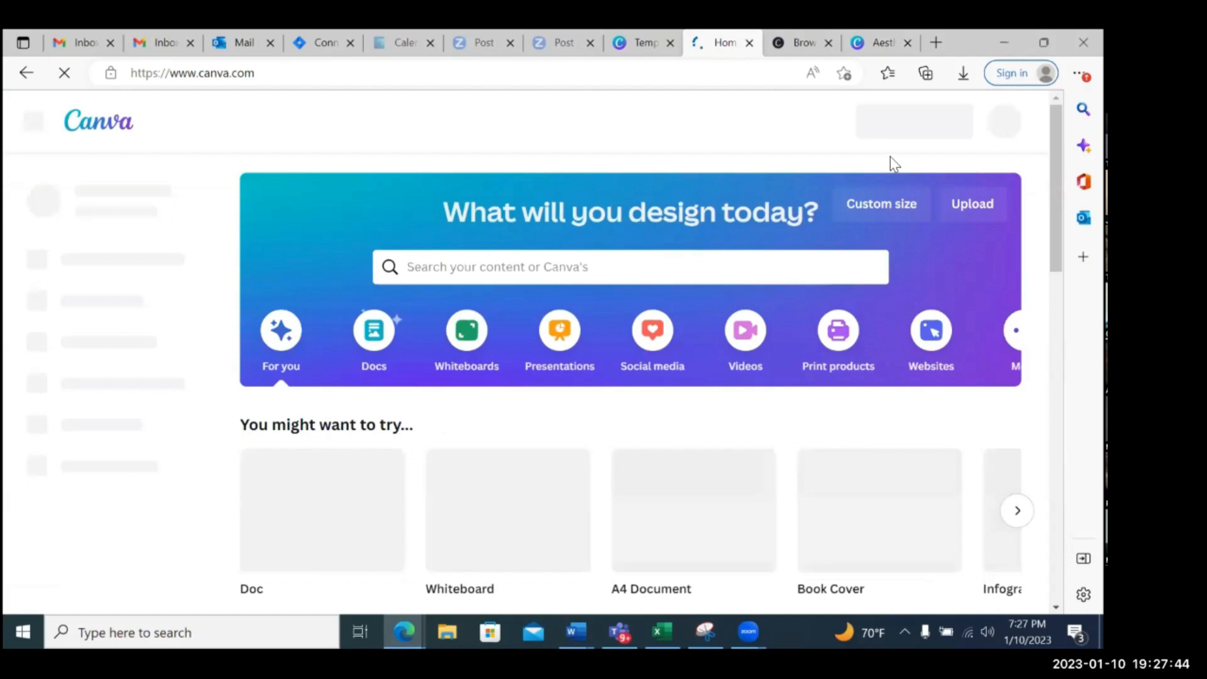
scroll(358, 344, "down", 5)
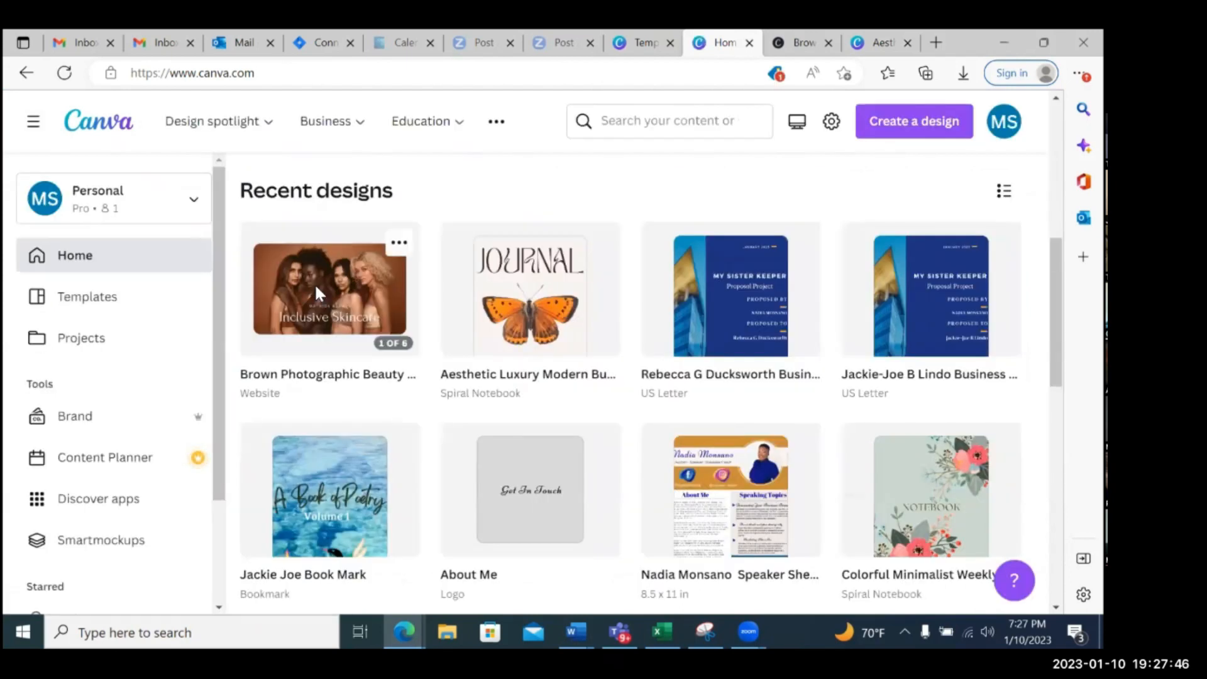
left_click(317, 294)
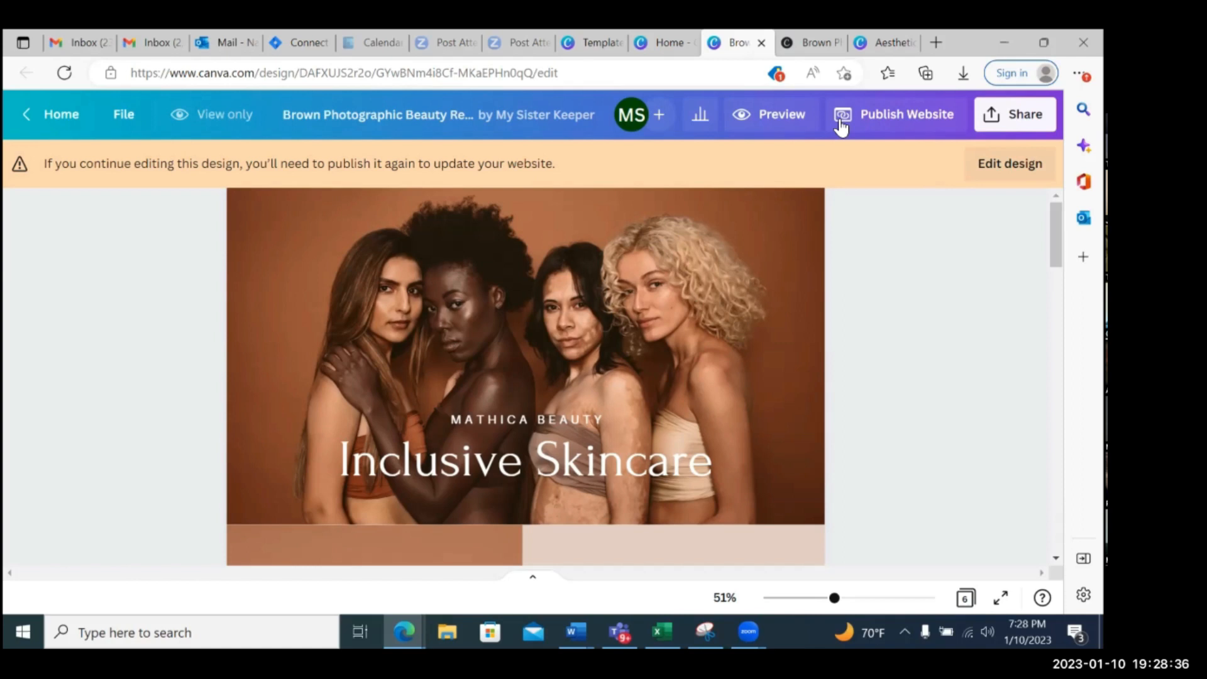
Switch to the website template page, close the template preview, and open the account's Projects from the Canva home page
left_click(588, 39)
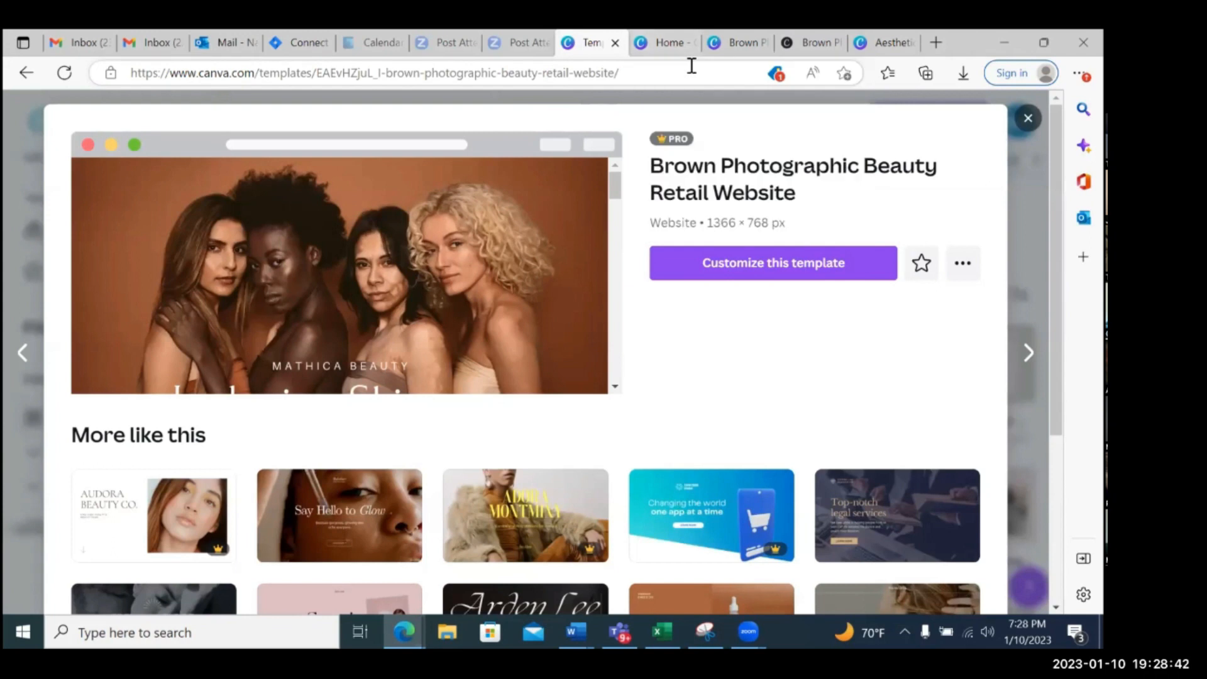
left_click(1028, 118)
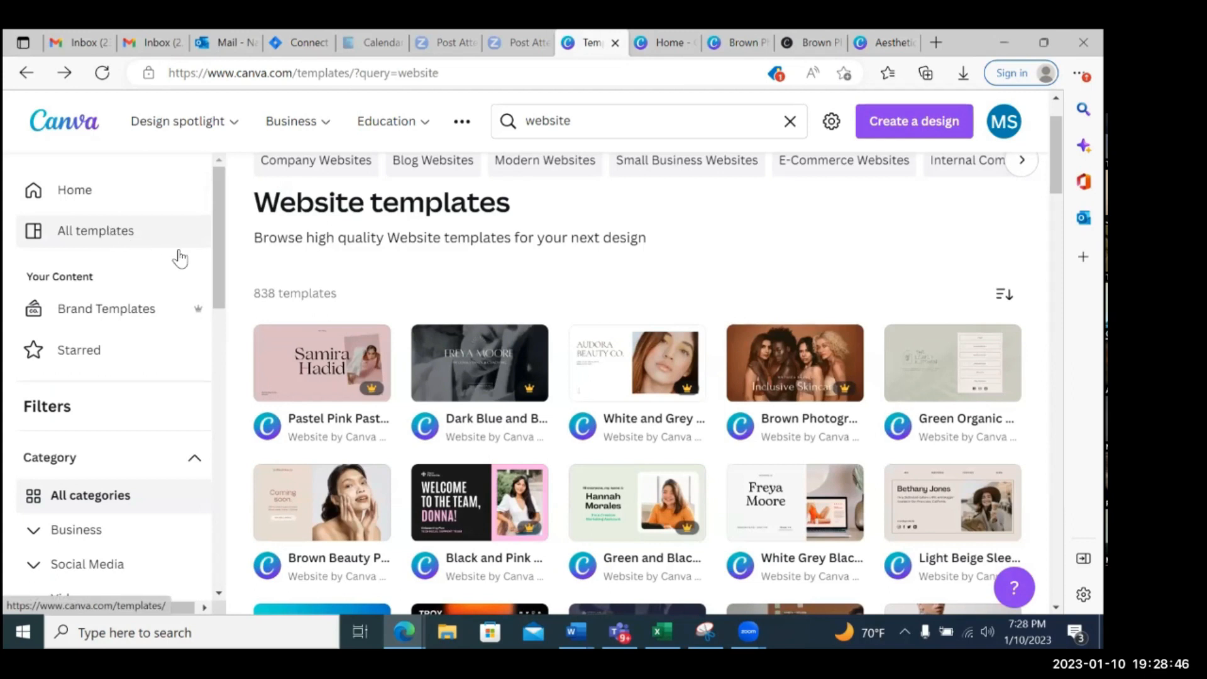
scroll(251, 267, "up", 1)
left_click(100, 203)
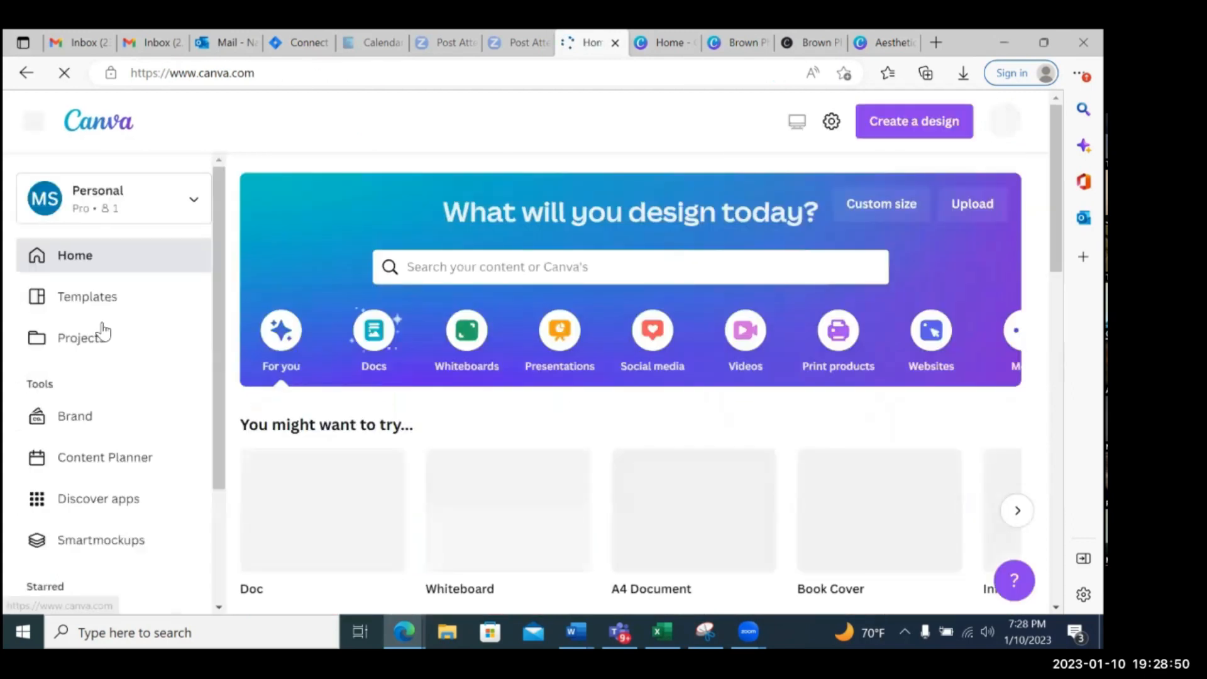
left_click(90, 345)
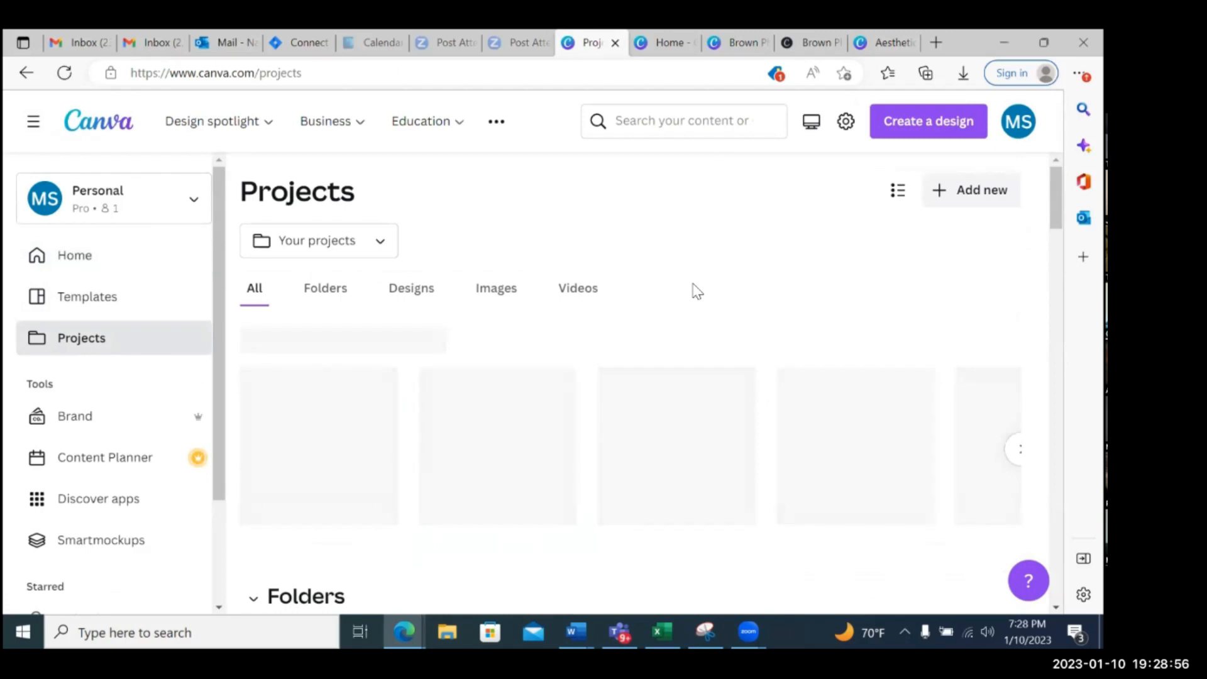
scroll(697, 291, "down", 3)
scroll(695, 291, "up", 5)
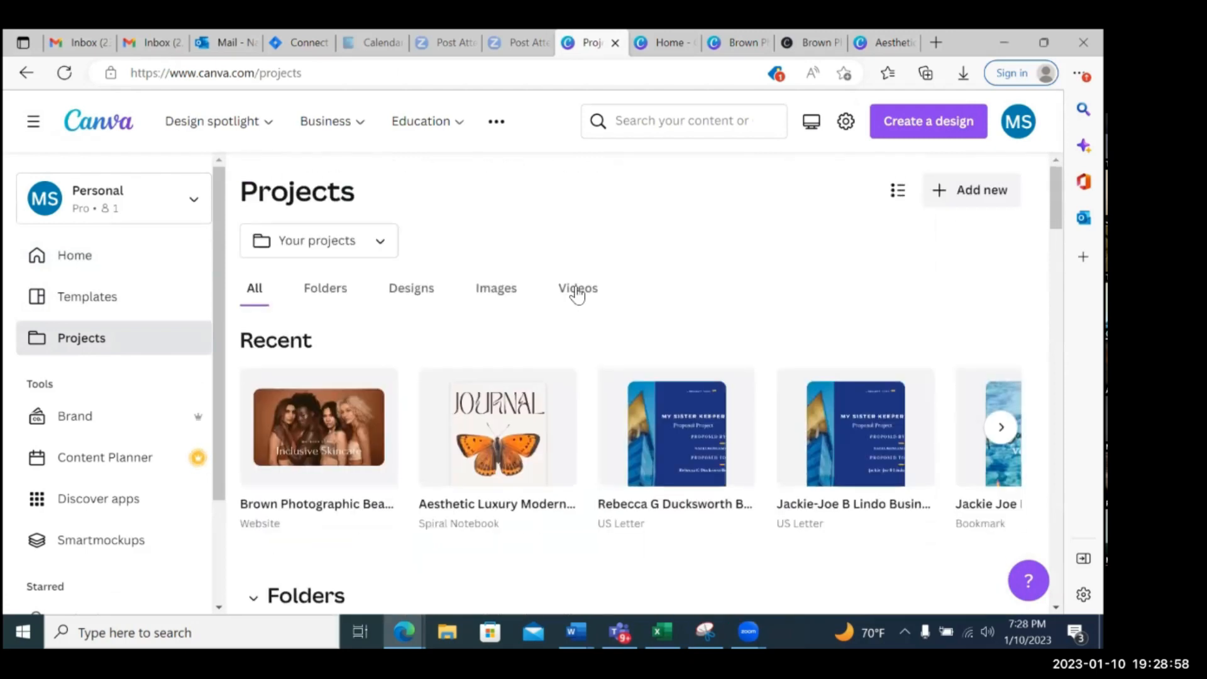
Show only the designs in Projects, find MSK Author Social Media Posting Templates and open it
left_click(421, 293)
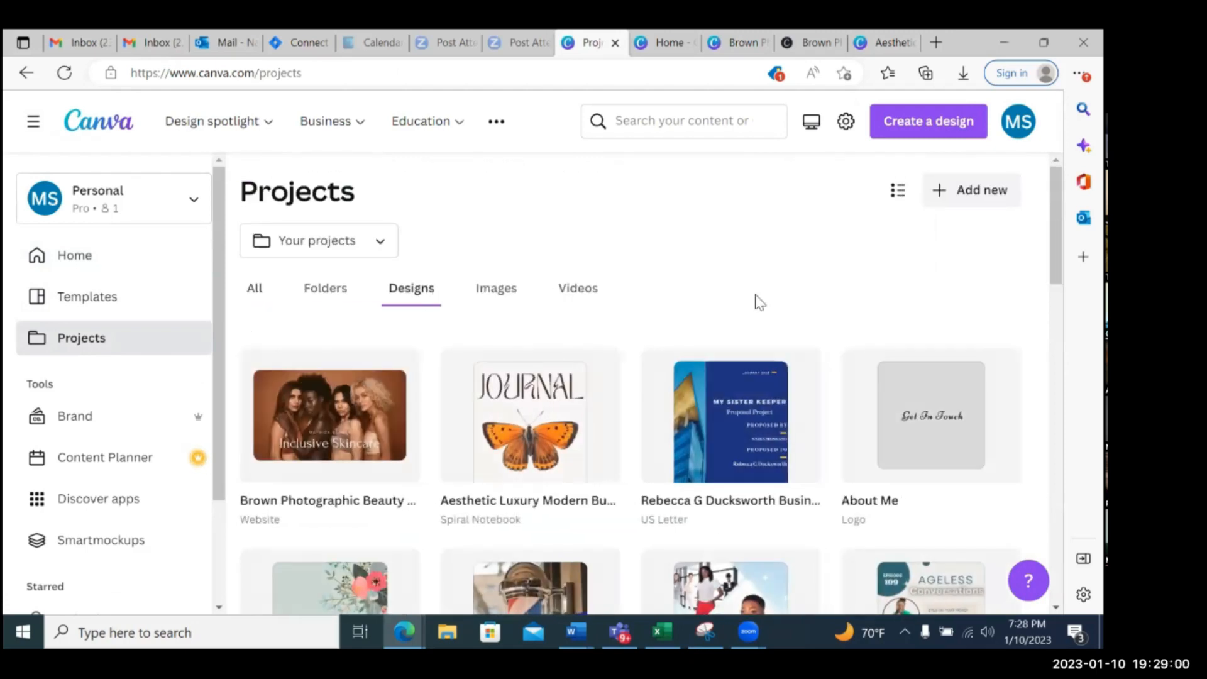
scroll(756, 296, "down", 7)
scroll(756, 294, "down", 5)
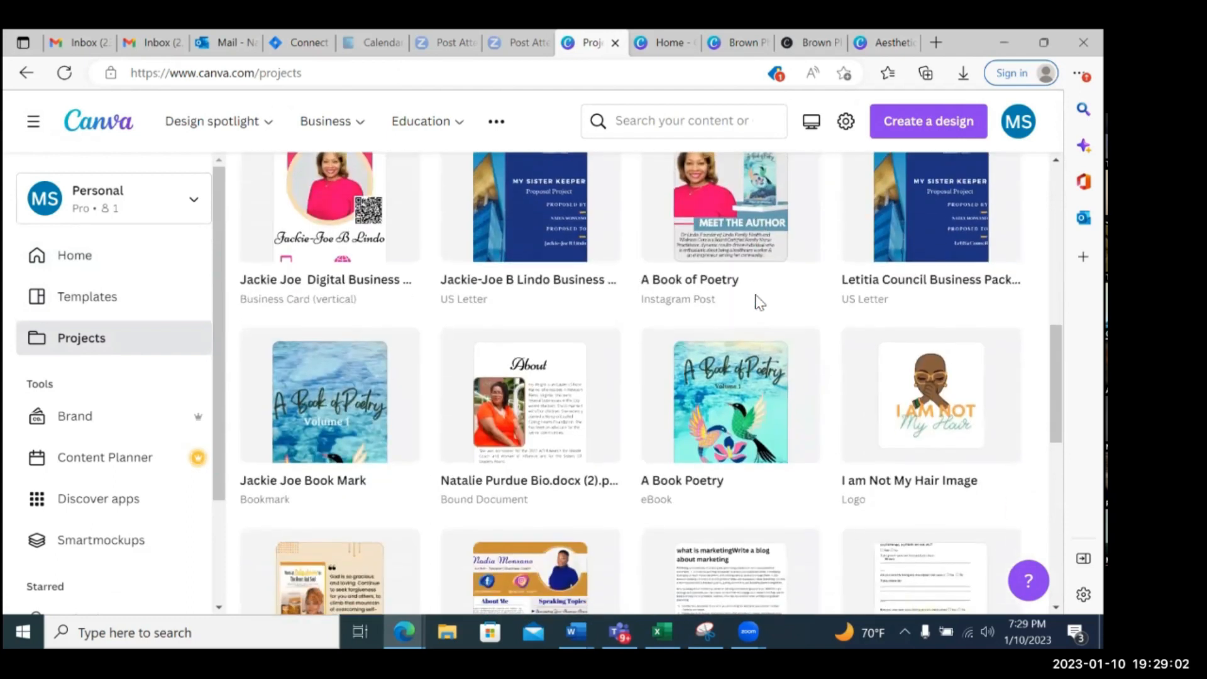
scroll(757, 298, "down", 8)
scroll(758, 304, "down", 3)
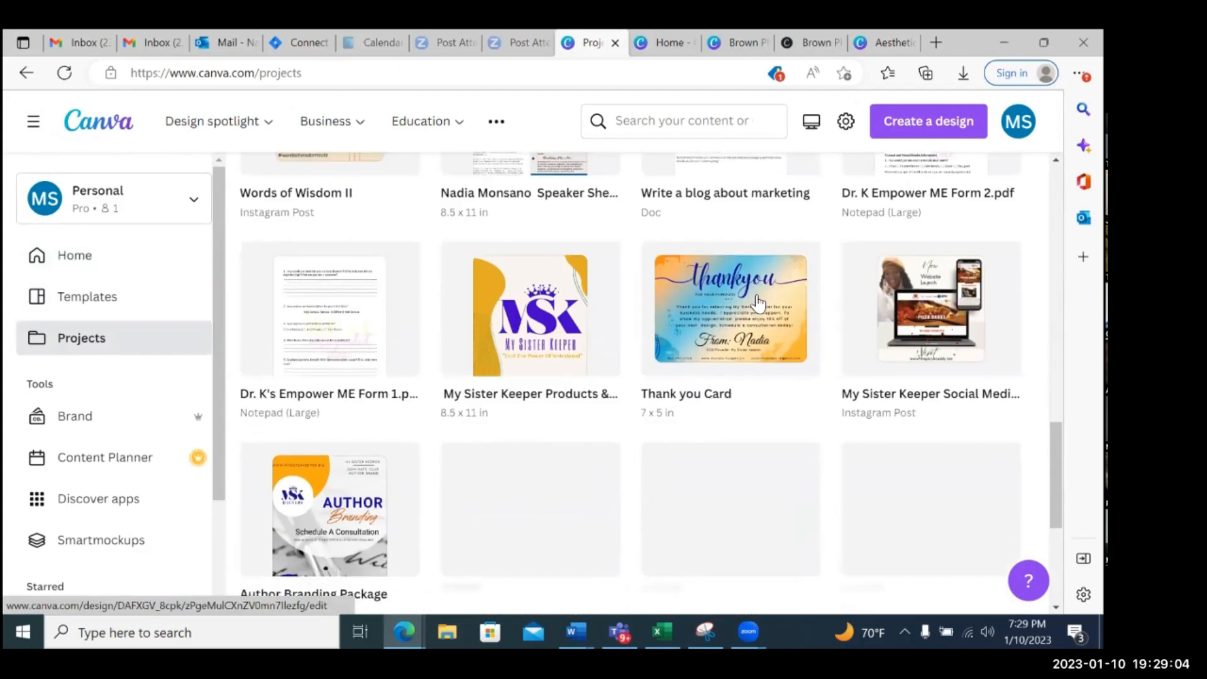
scroll(758, 304, "down", 2)
scroll(758, 303, "down", 7)
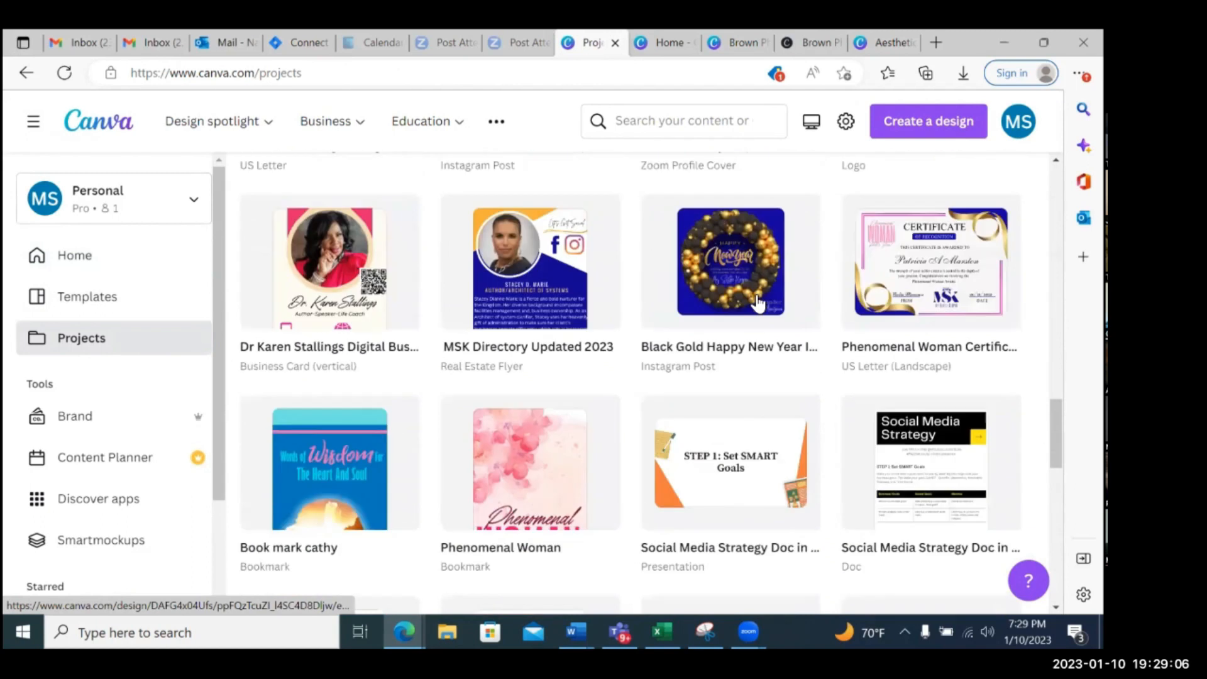
scroll(758, 303, "down", 8)
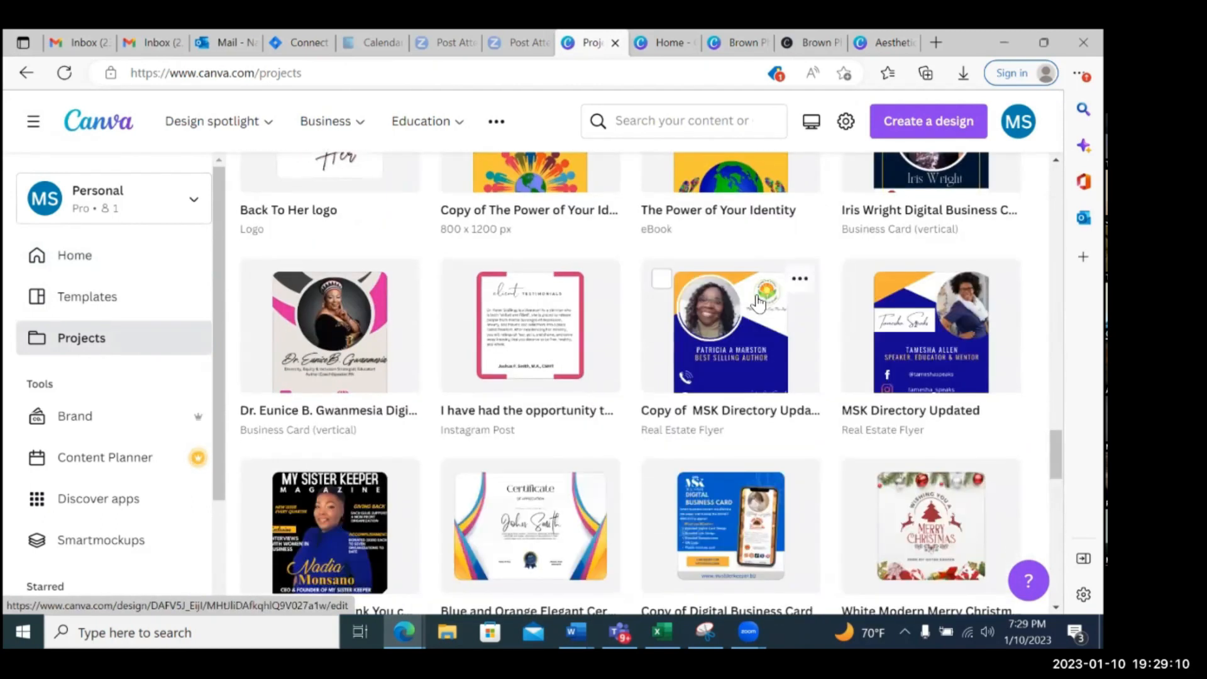
scroll(758, 304, "down", 5)
scroll(757, 304, "down", 10)
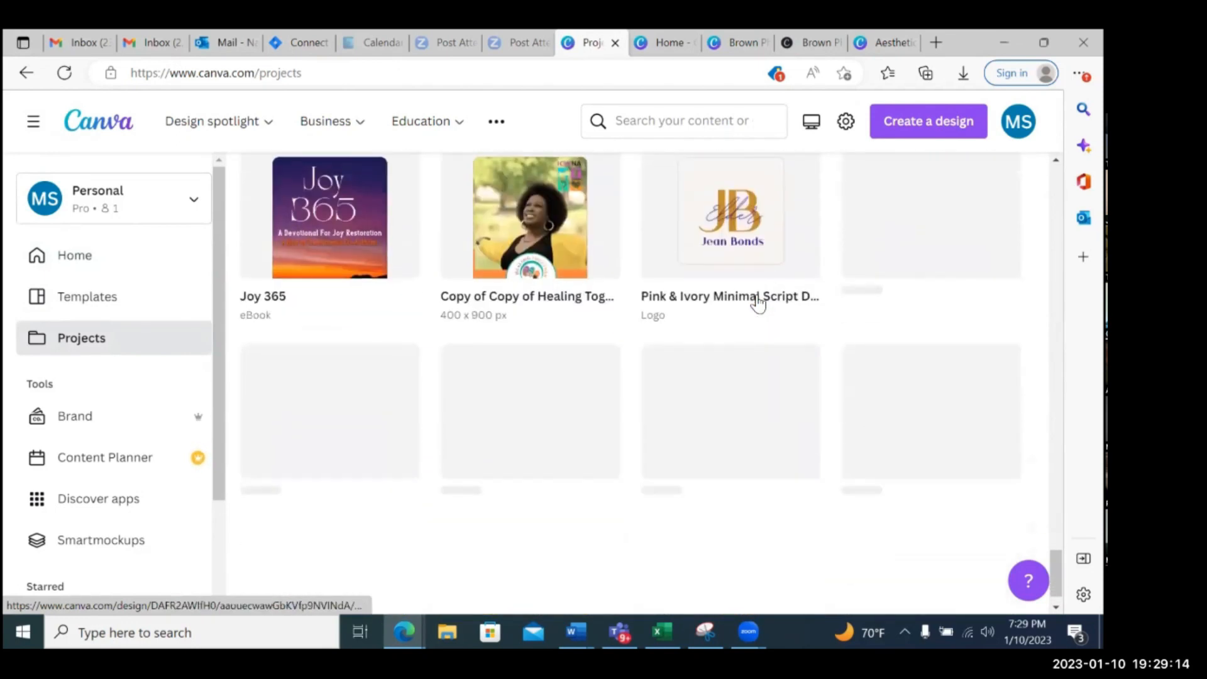
scroll(757, 303, "down", 3)
scroll(757, 304, "down", 4)
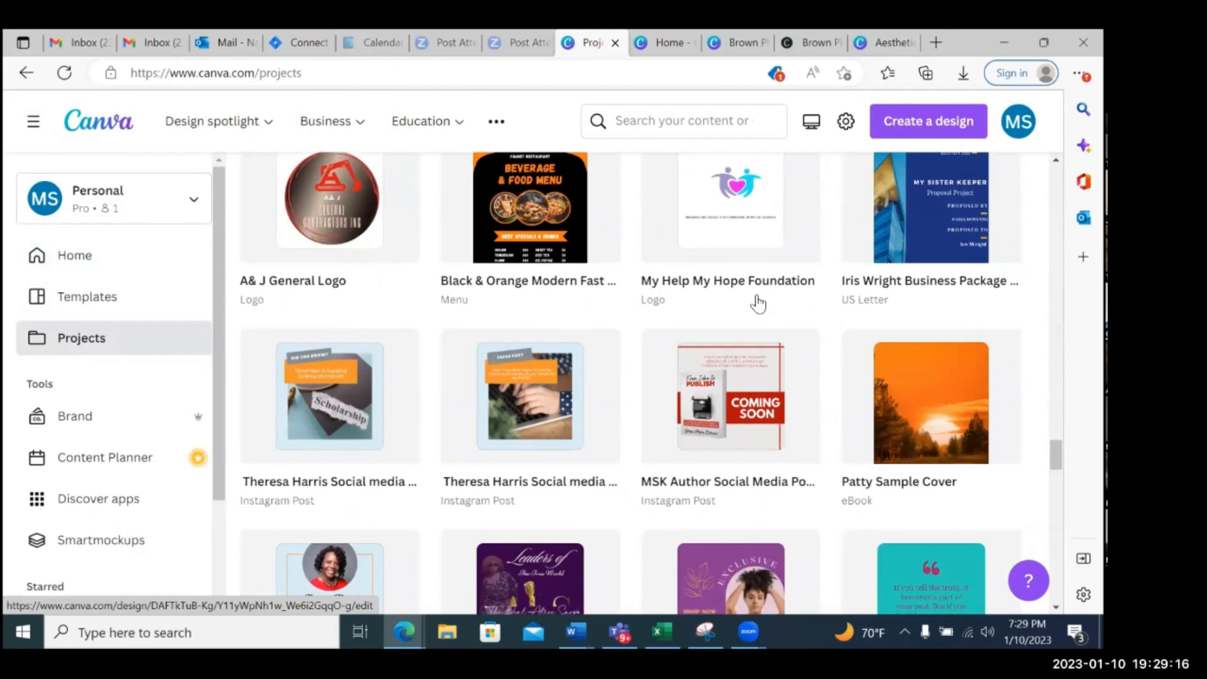
left_click(746, 388)
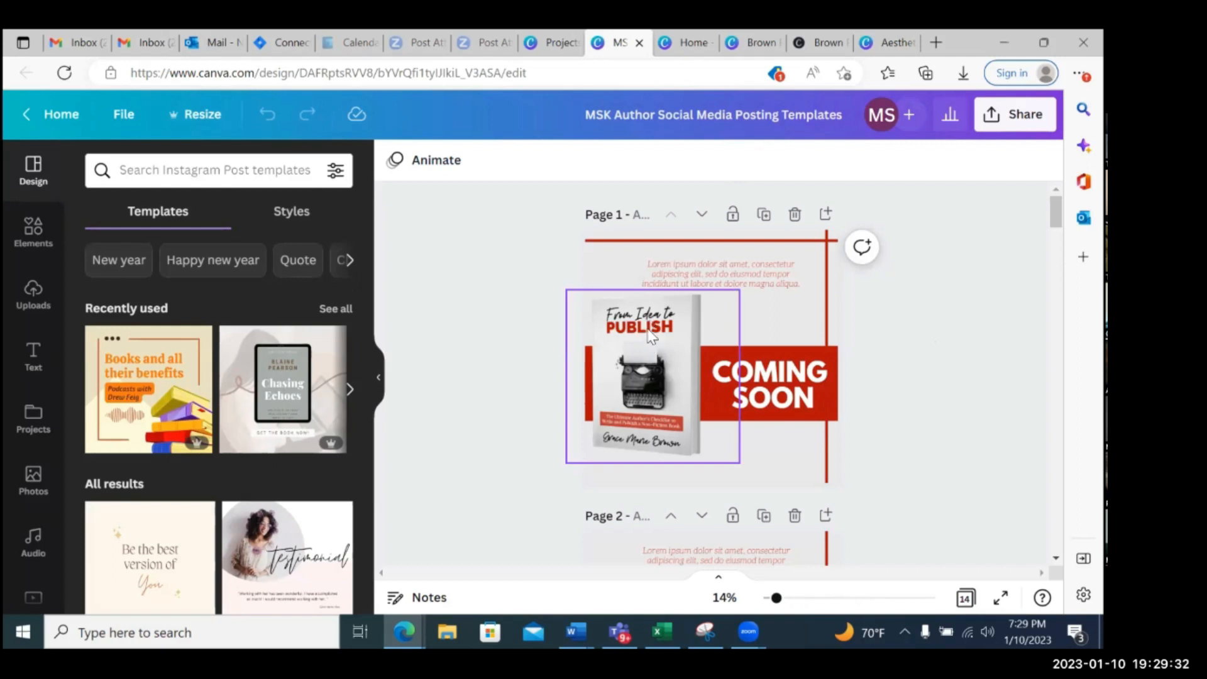
Review pages 1 to 7 of the author posting templates, from the Coming Soon post to the Download Ebook post
scroll(967, 352, "down", 3)
scroll(967, 352, "down", 1)
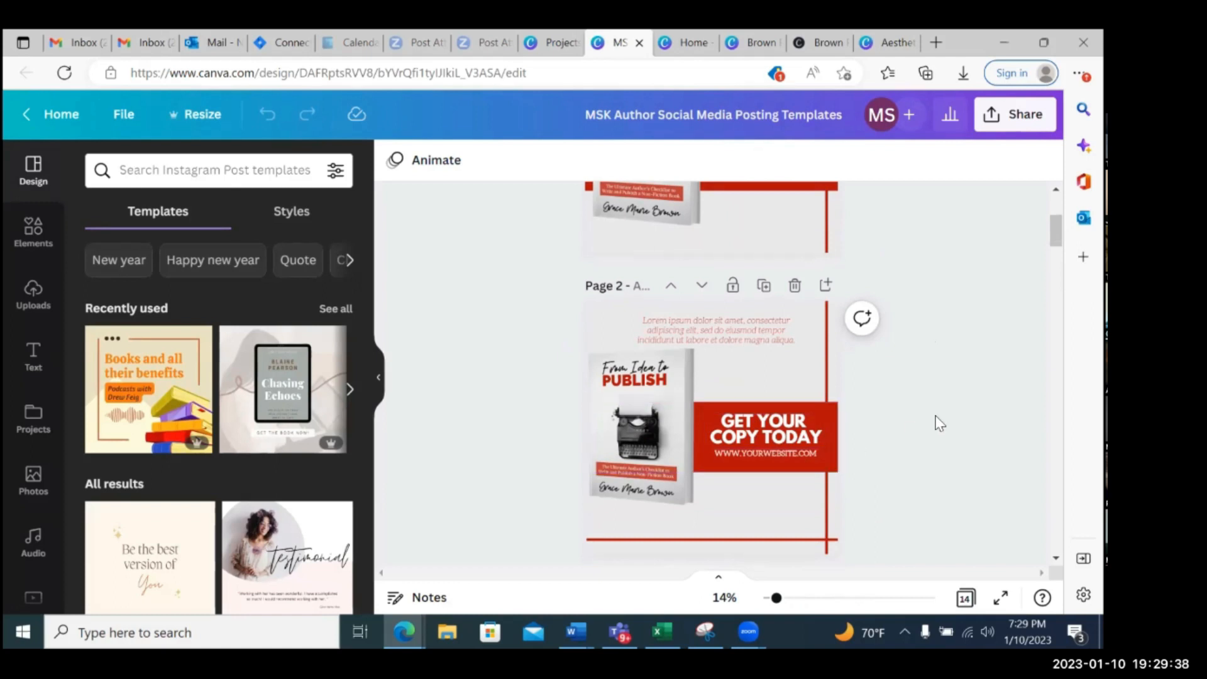
scroll(930, 418, "up", 2)
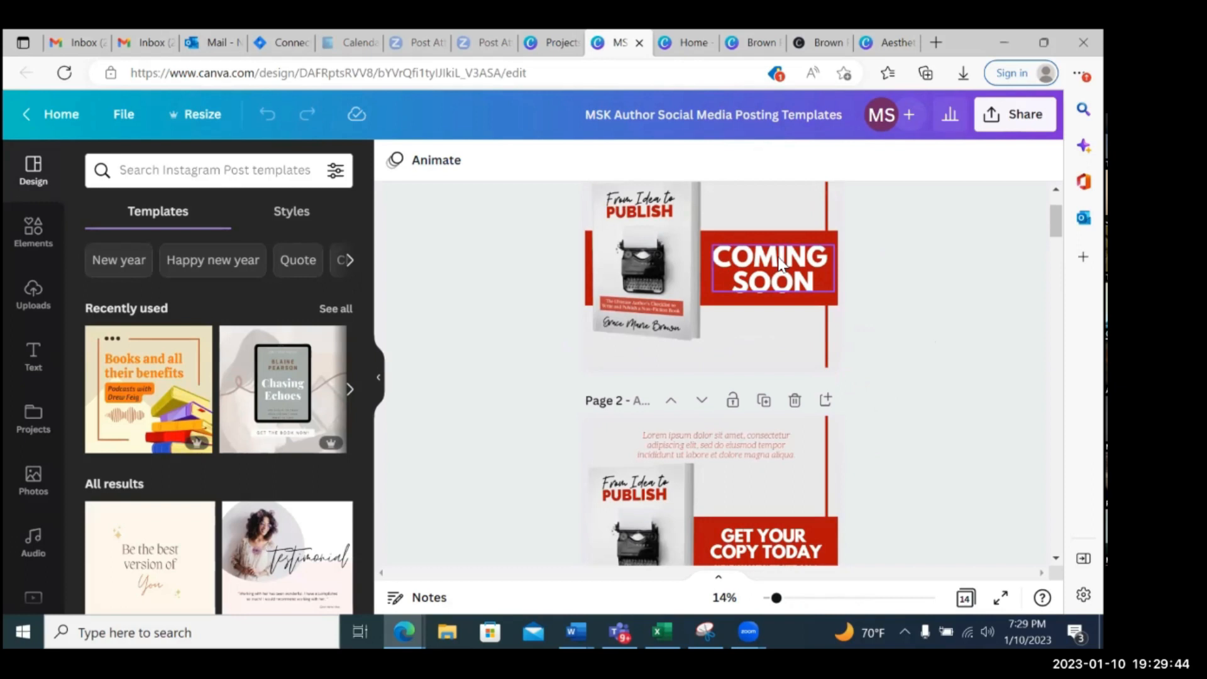
scroll(780, 264, "down", 4)
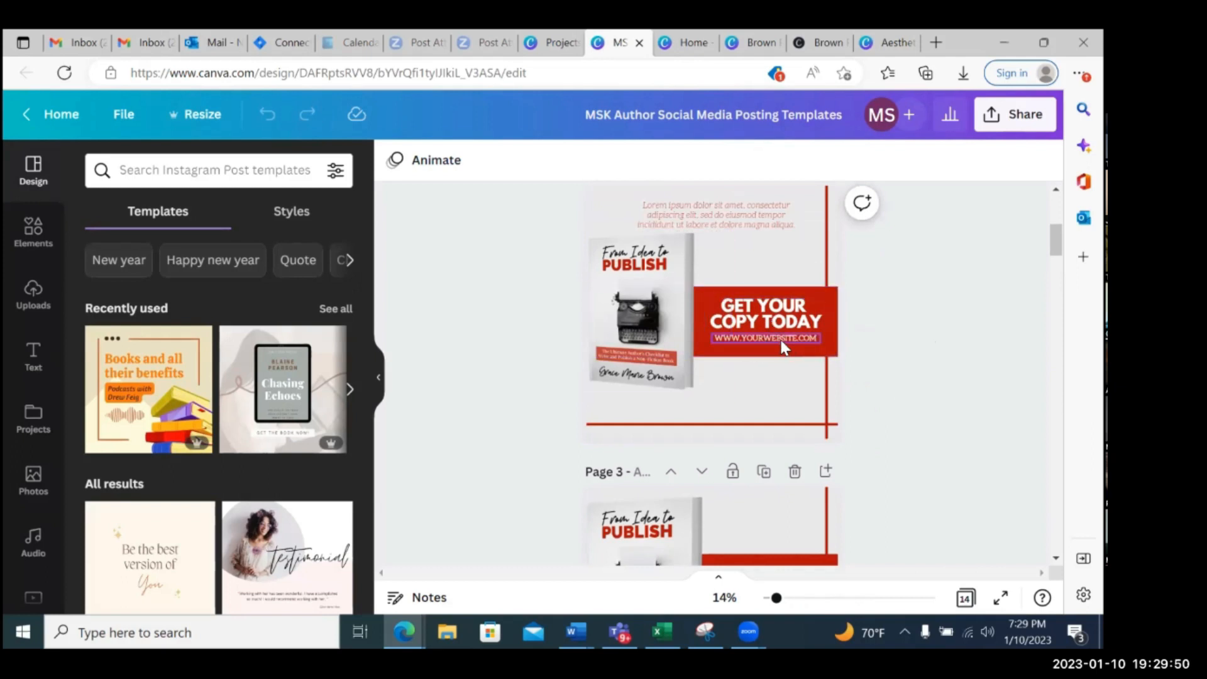
scroll(903, 308, "down", 3)
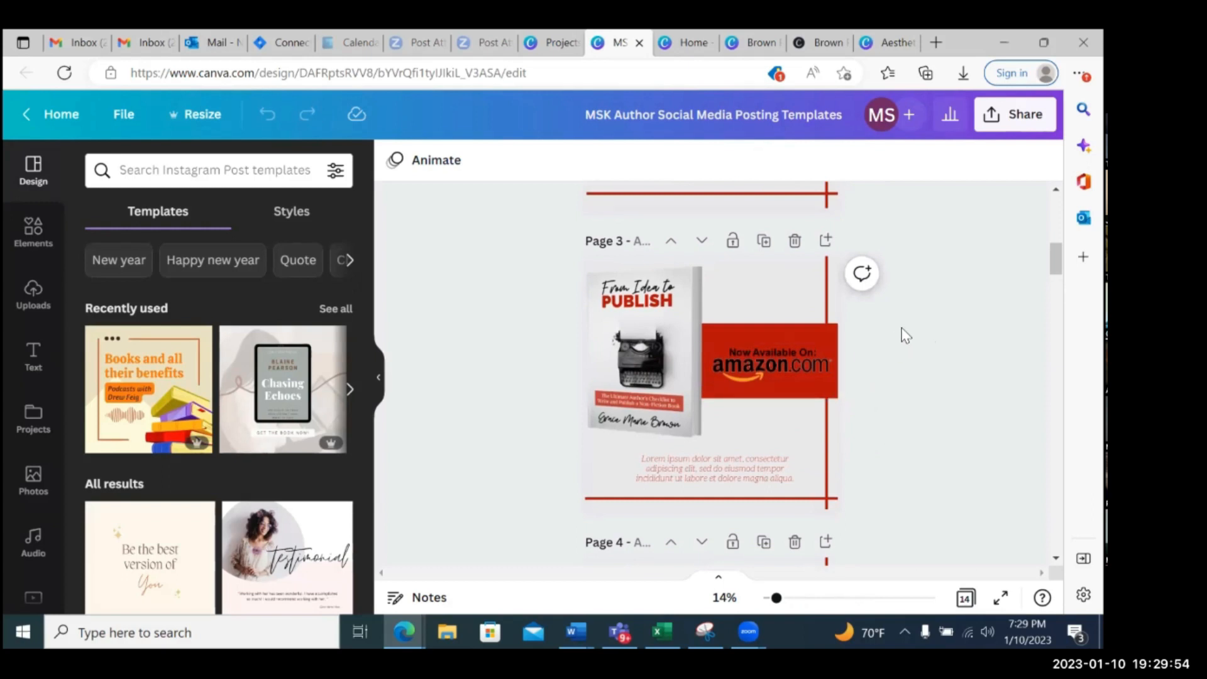
scroll(905, 335, "down", 7)
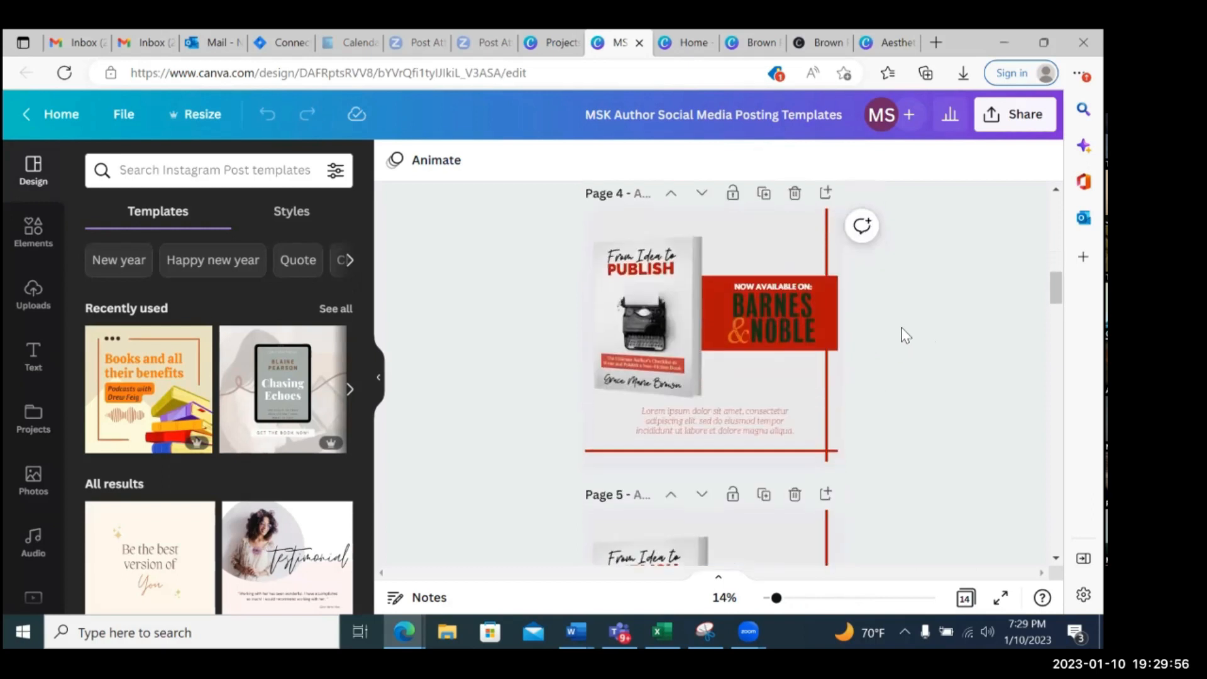
scroll(906, 335, "down", 4)
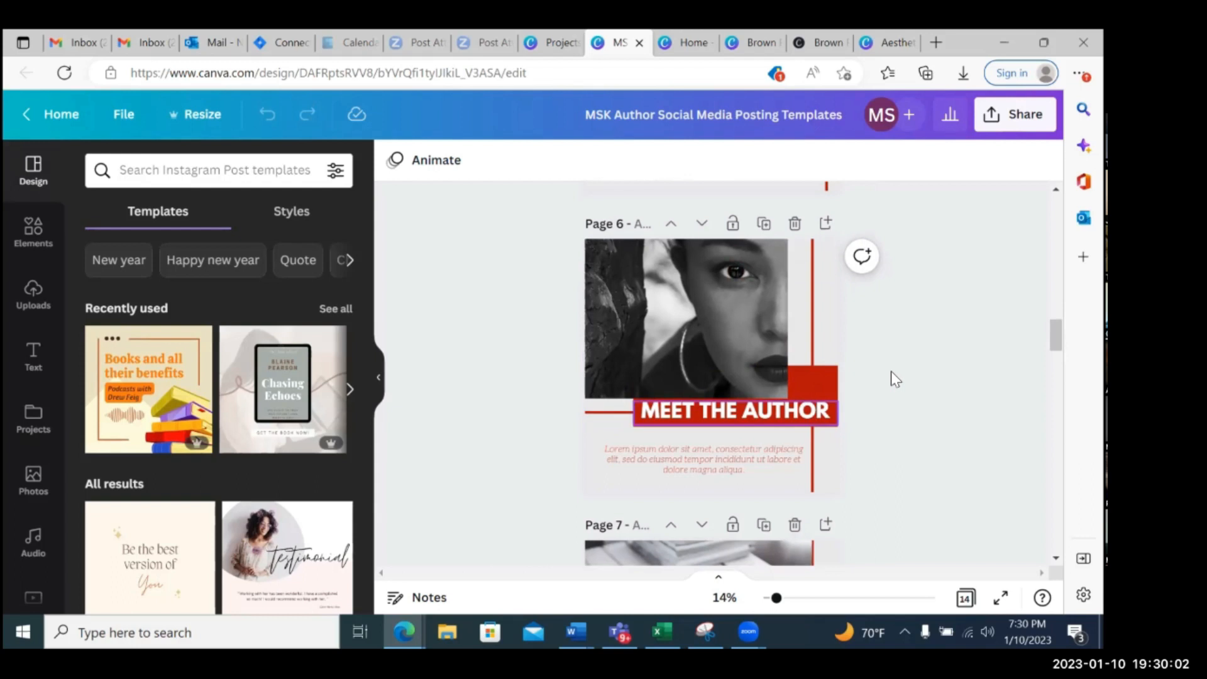
scroll(900, 362, "down", 5)
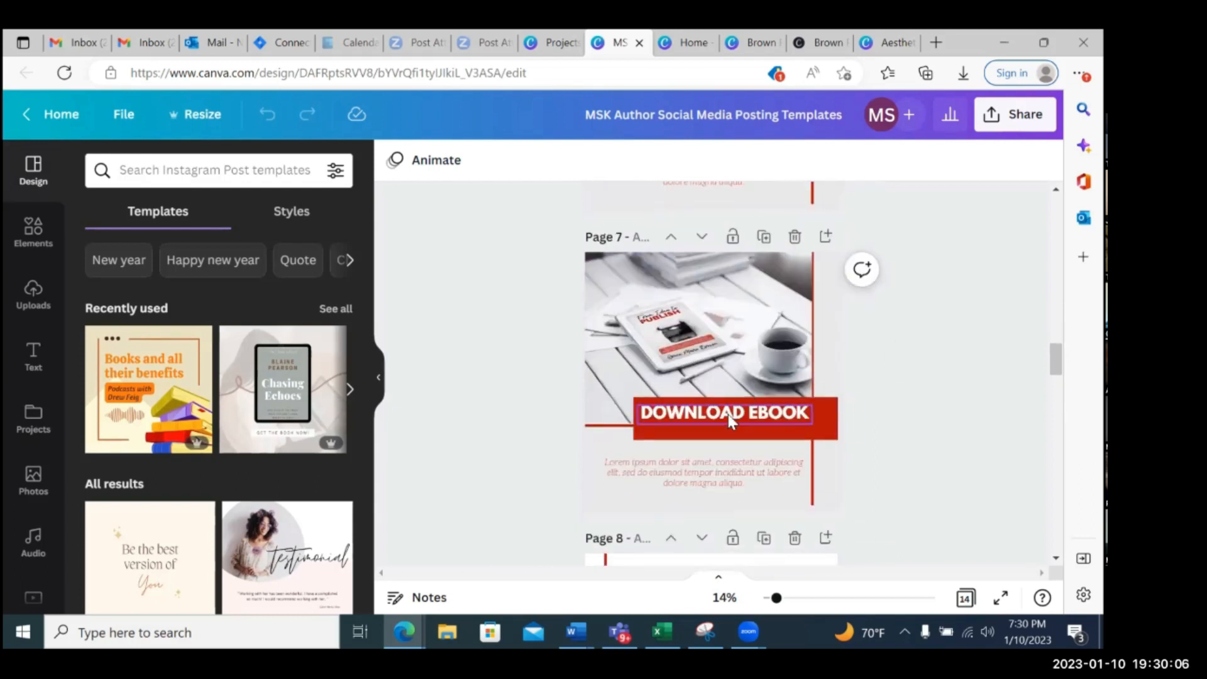
Examine the Signing Event post on page 8 and the Book Review post on page 9
scroll(900, 375, "down", 2)
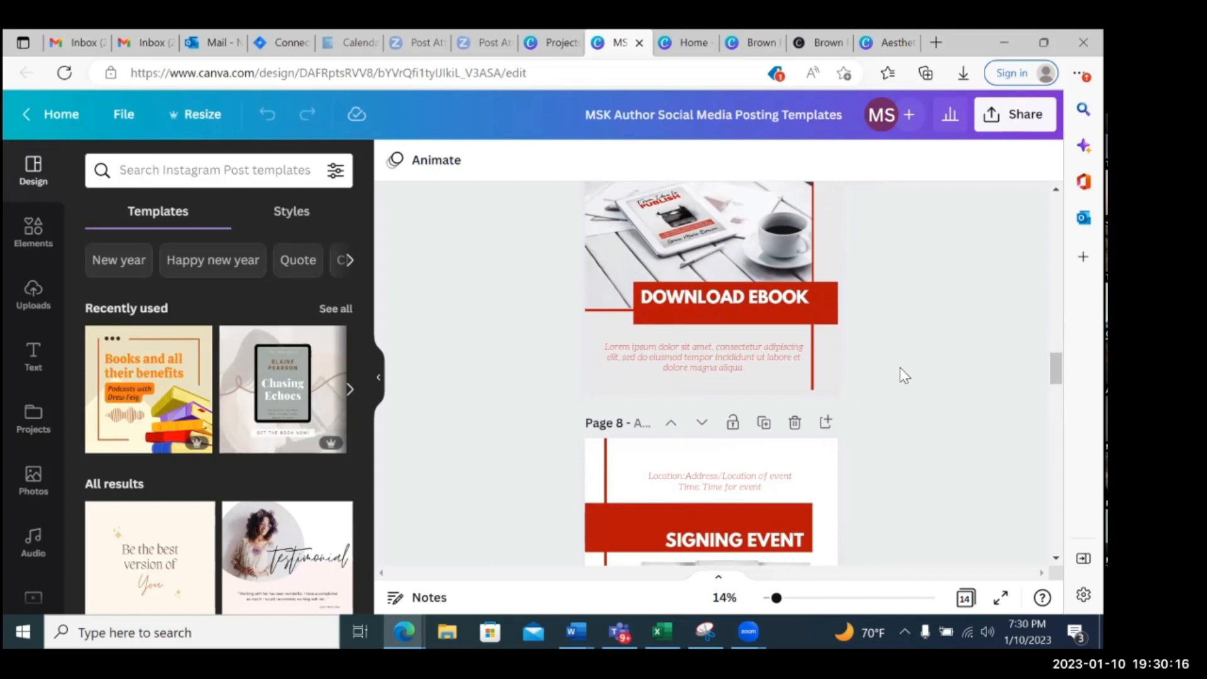
scroll(903, 374, "down", 3)
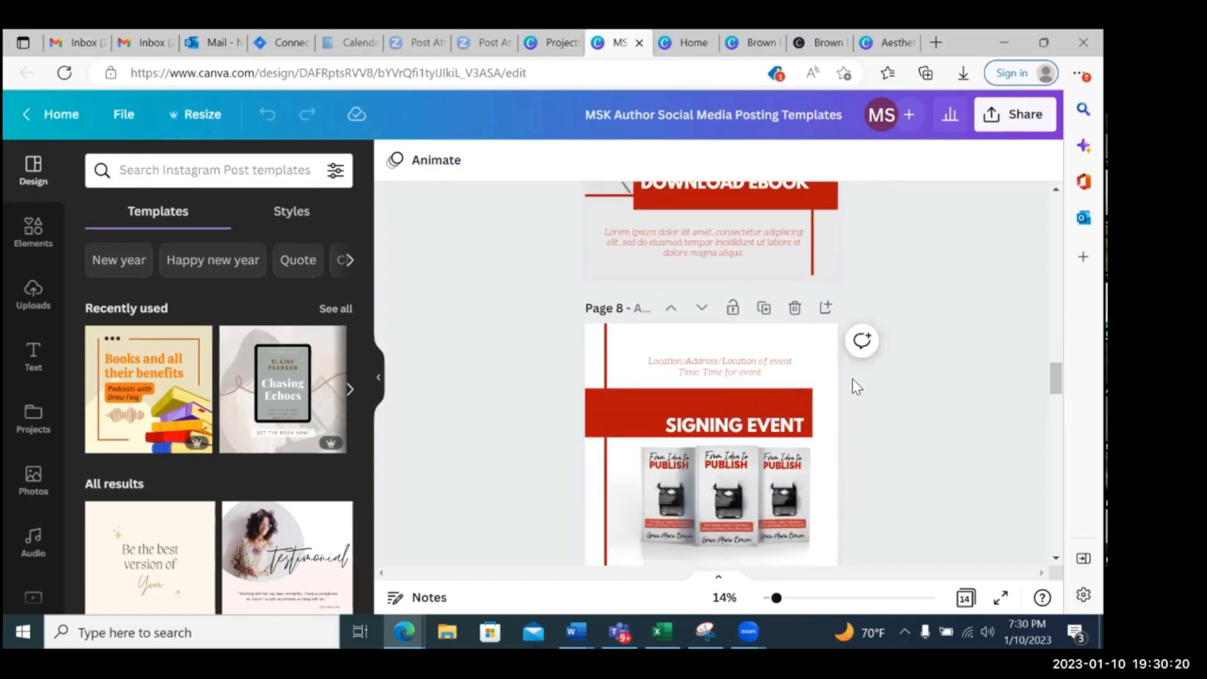
scroll(836, 382, "down", 3)
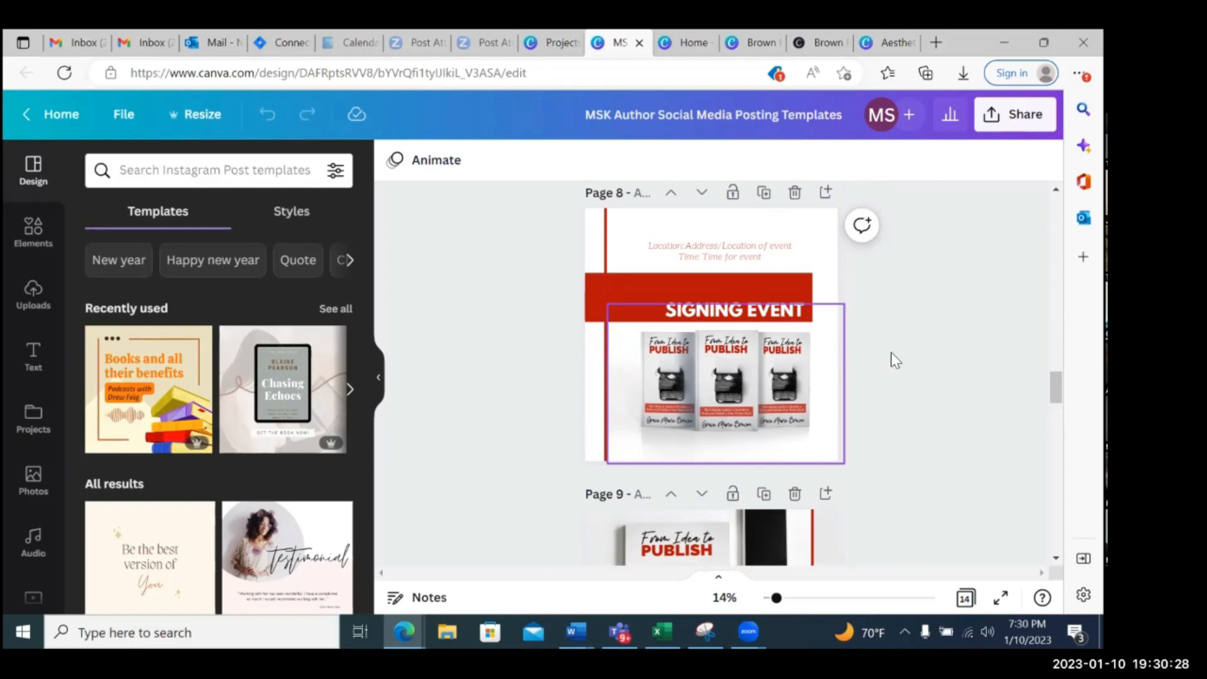
scroll(955, 324, "down", 3)
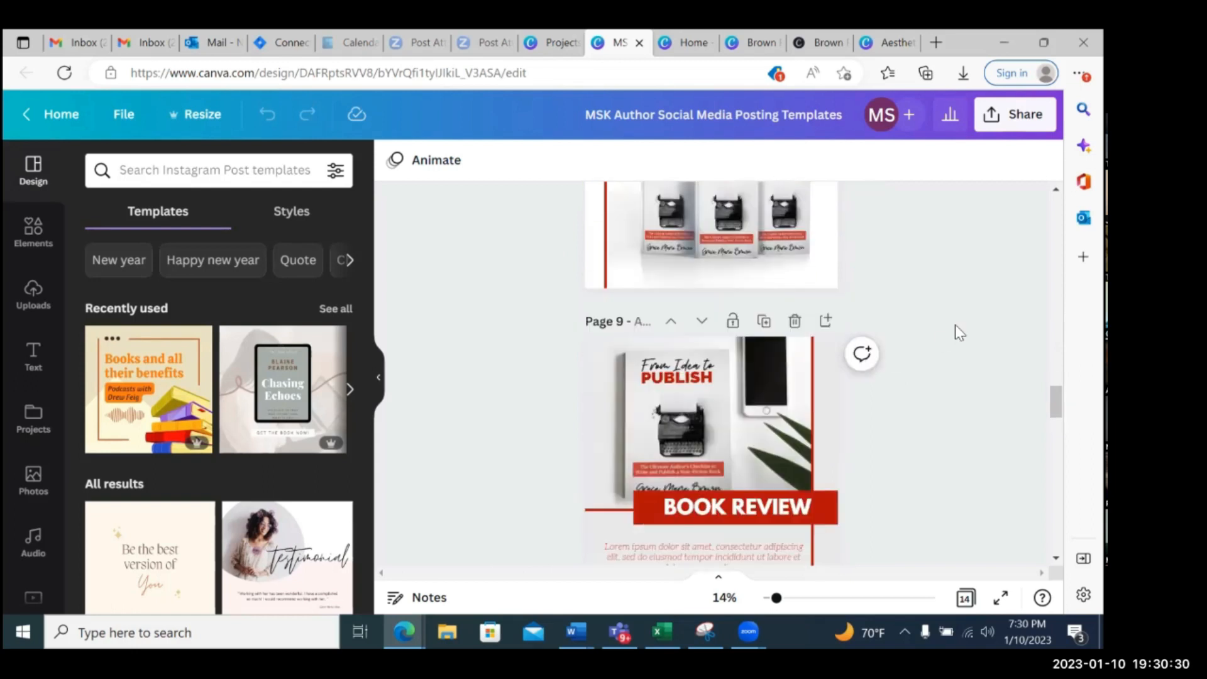
scroll(955, 324, "down", 2)
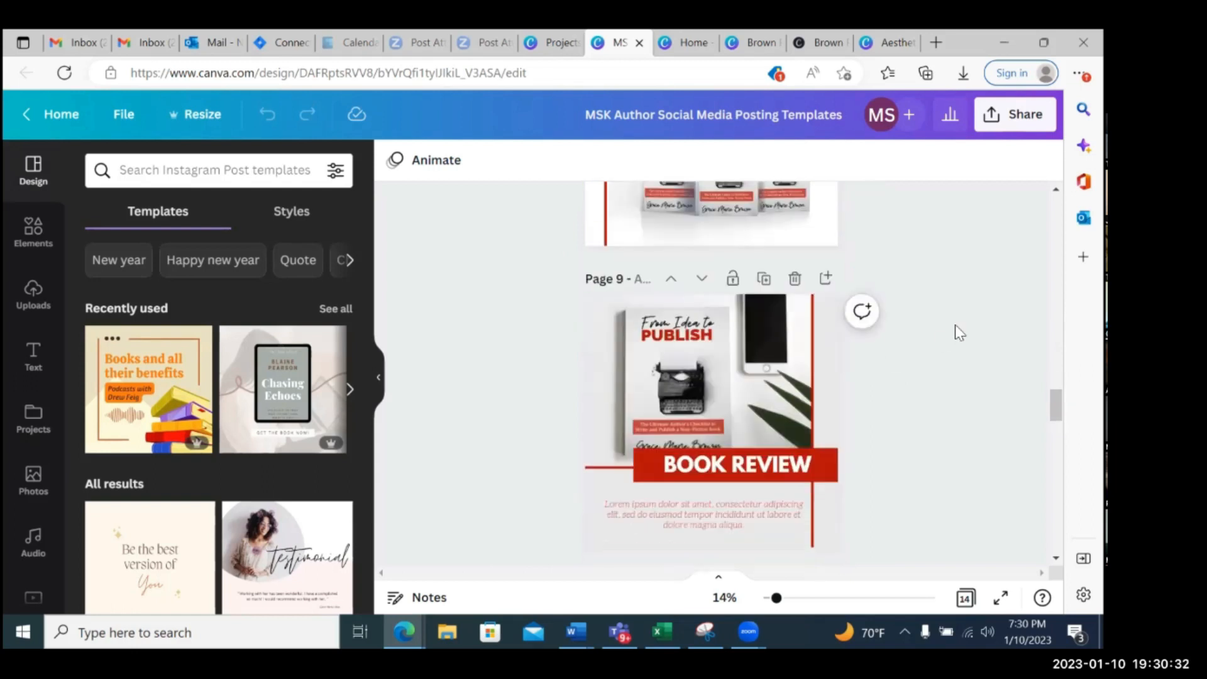
scroll(956, 324, "up", 2)
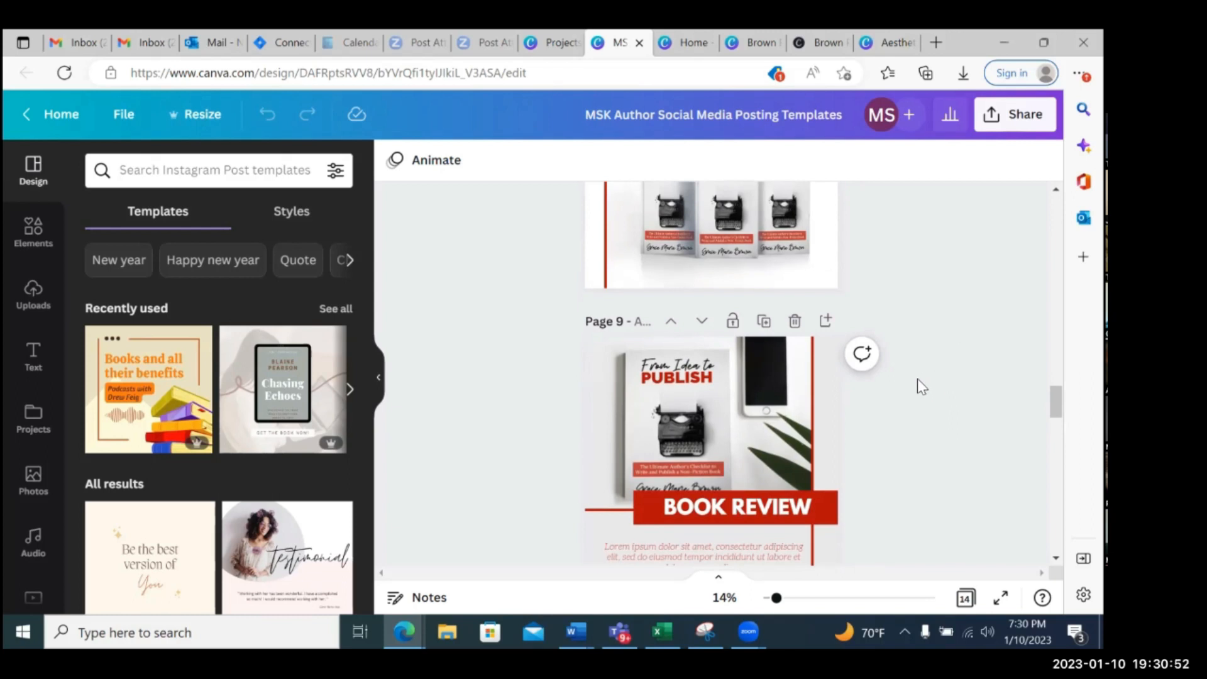
scroll(918, 378, "up", 3)
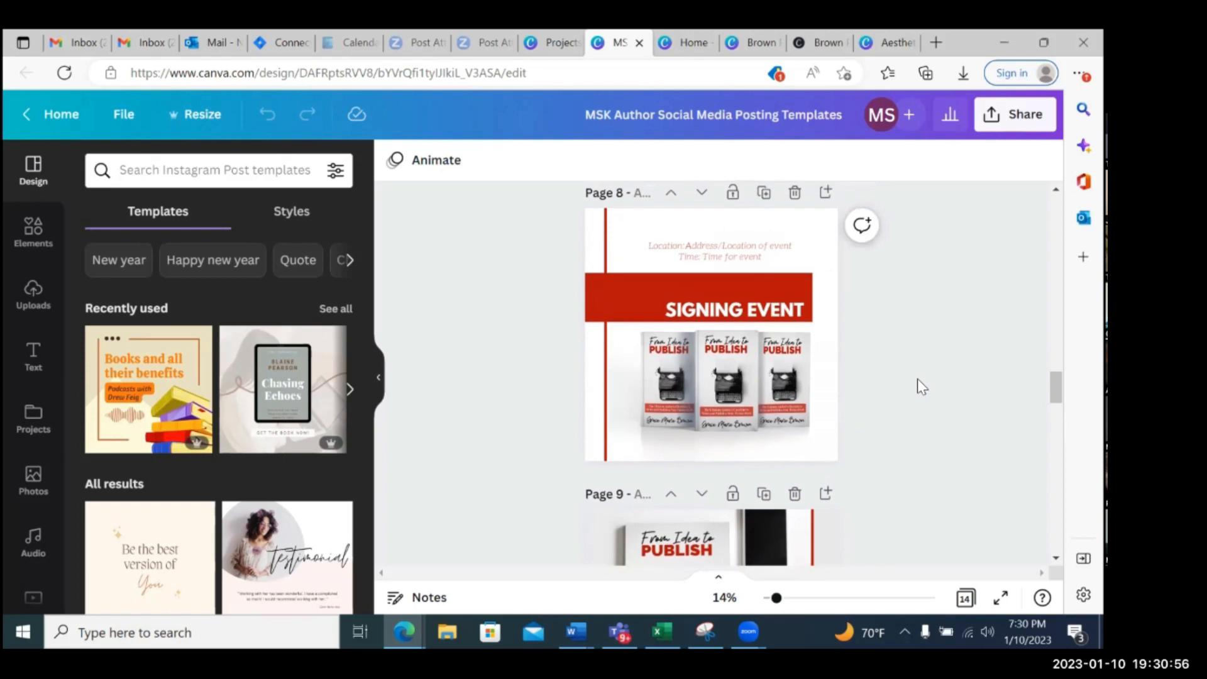
scroll(918, 379, "down", 3)
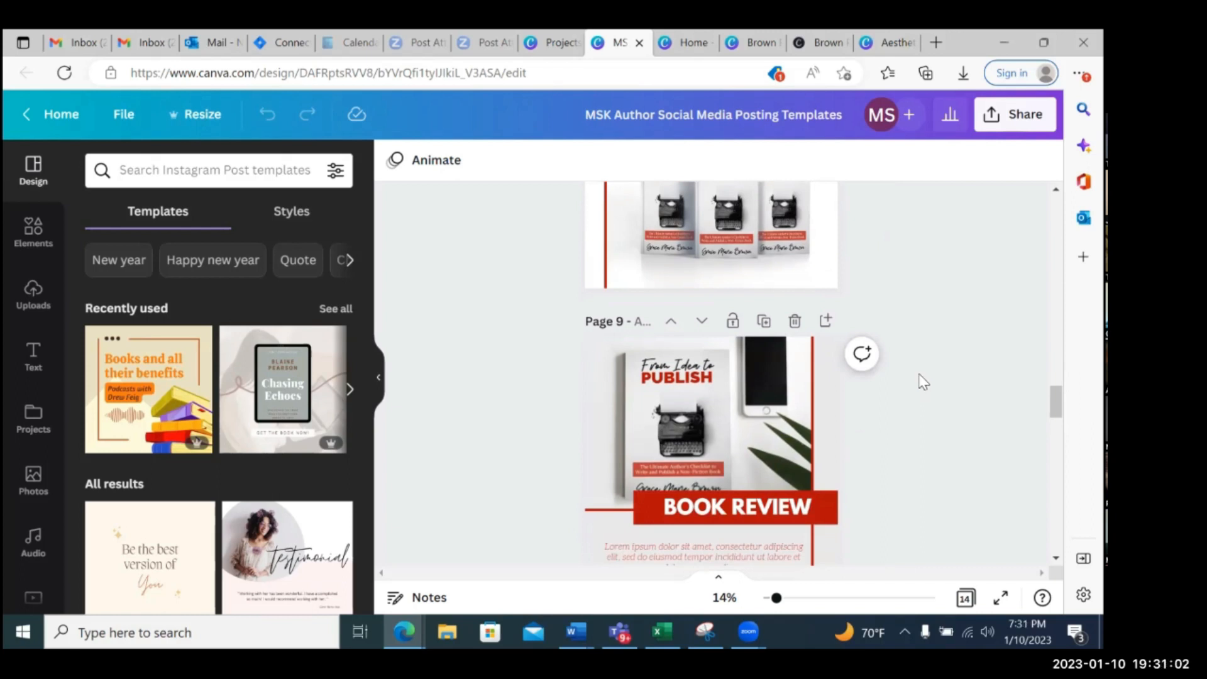
scroll(923, 382, "down", 1)
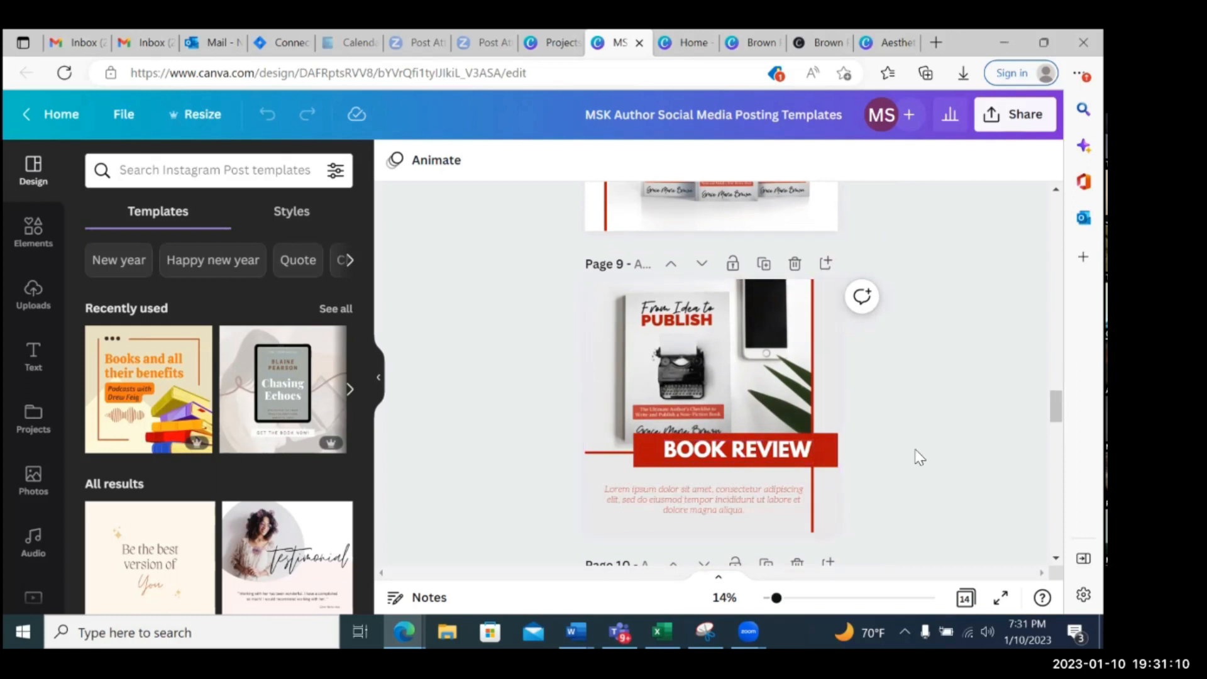
Examine the Book Quote post on page 10 and the Call to Action post on page 11
scroll(920, 456, "down", 3)
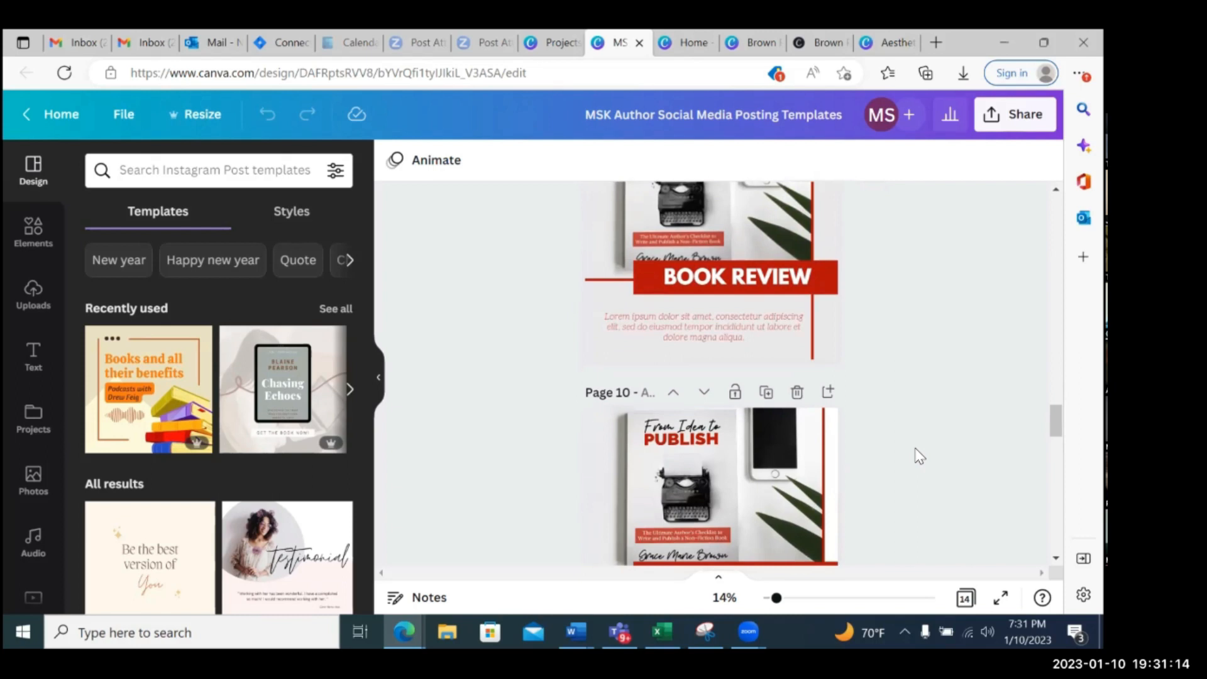
scroll(941, 352, "down", 2)
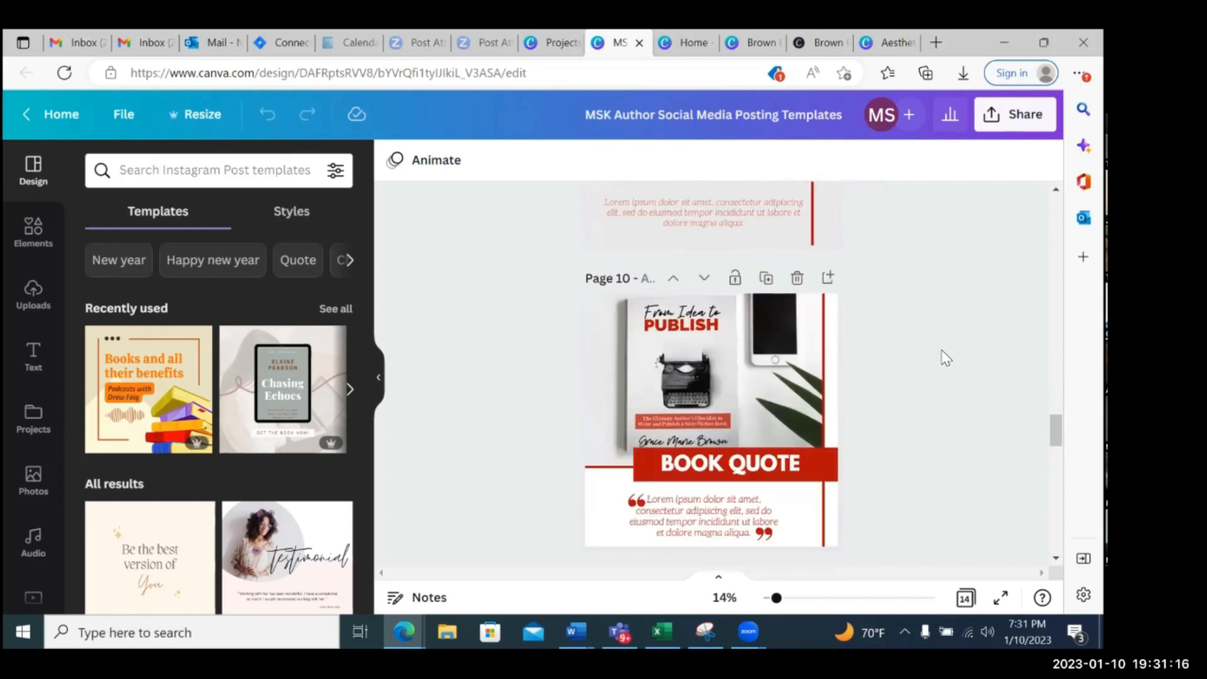
scroll(941, 352, "down", 2)
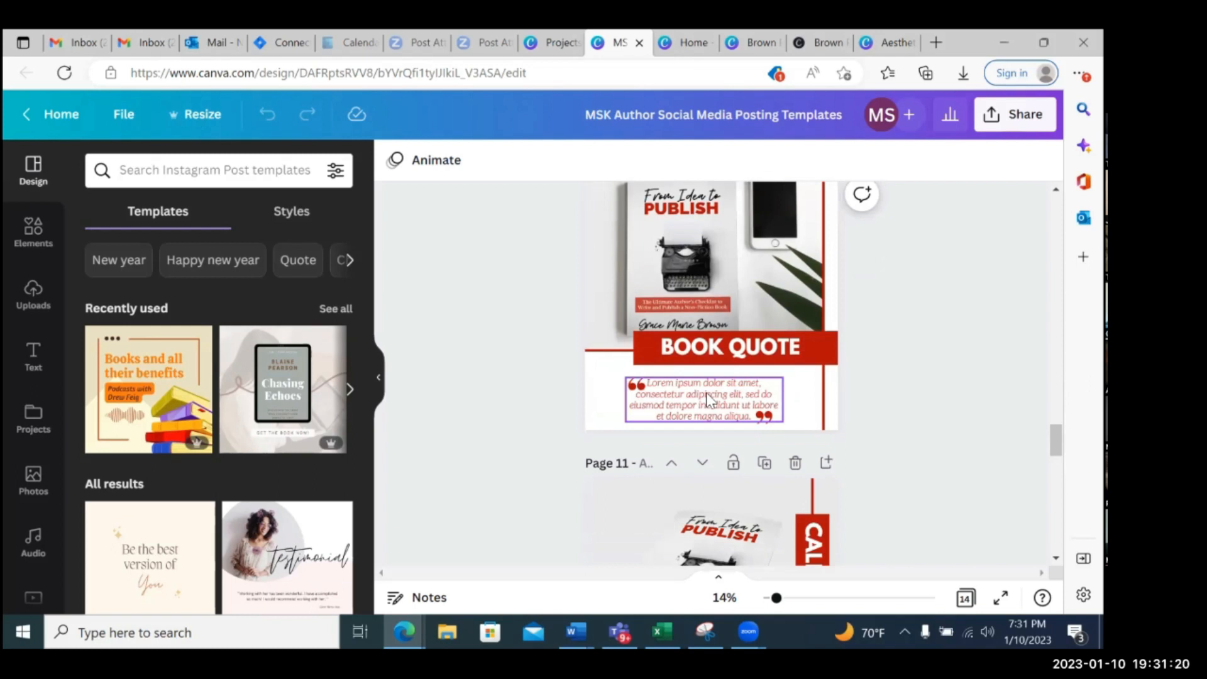
scroll(710, 396, "up", 1)
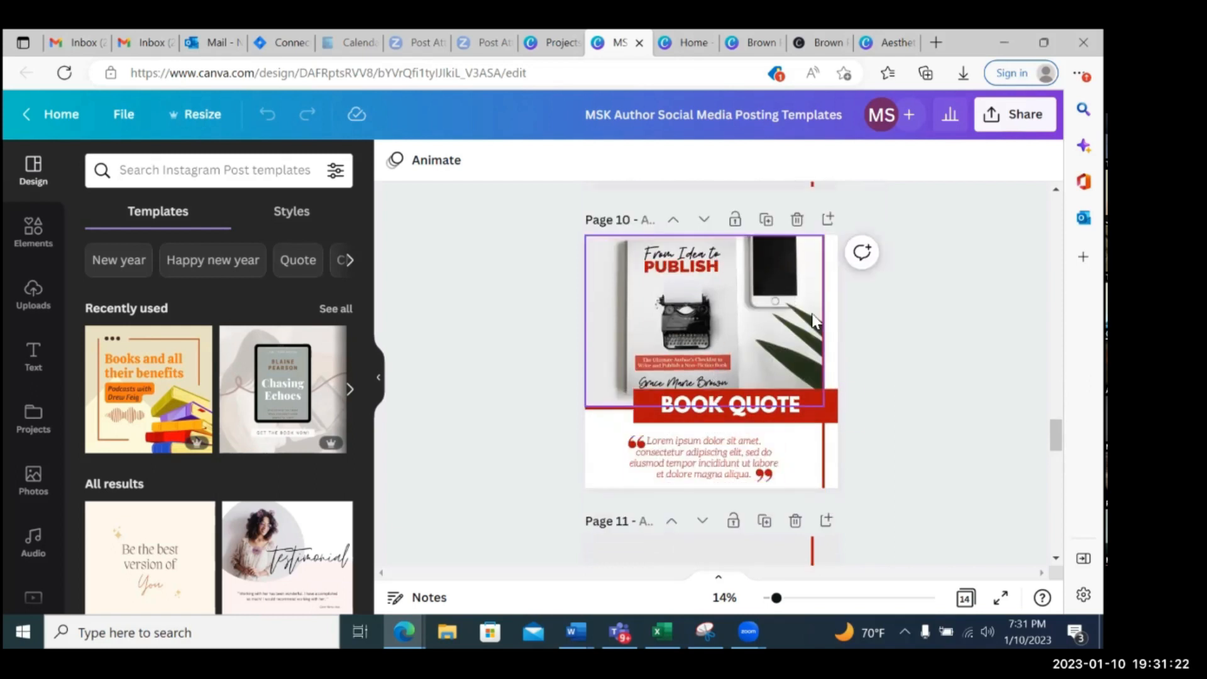
scroll(723, 373, "down", 2)
scroll(944, 397, "down", 2)
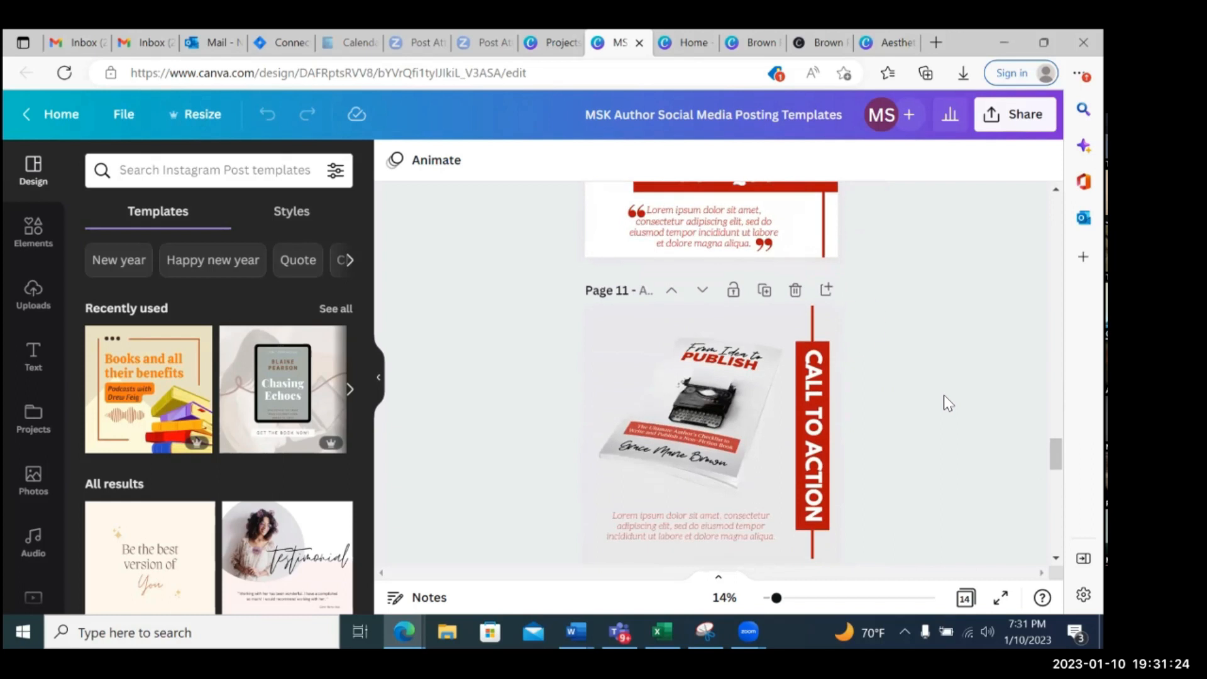
scroll(821, 399, "down", 2)
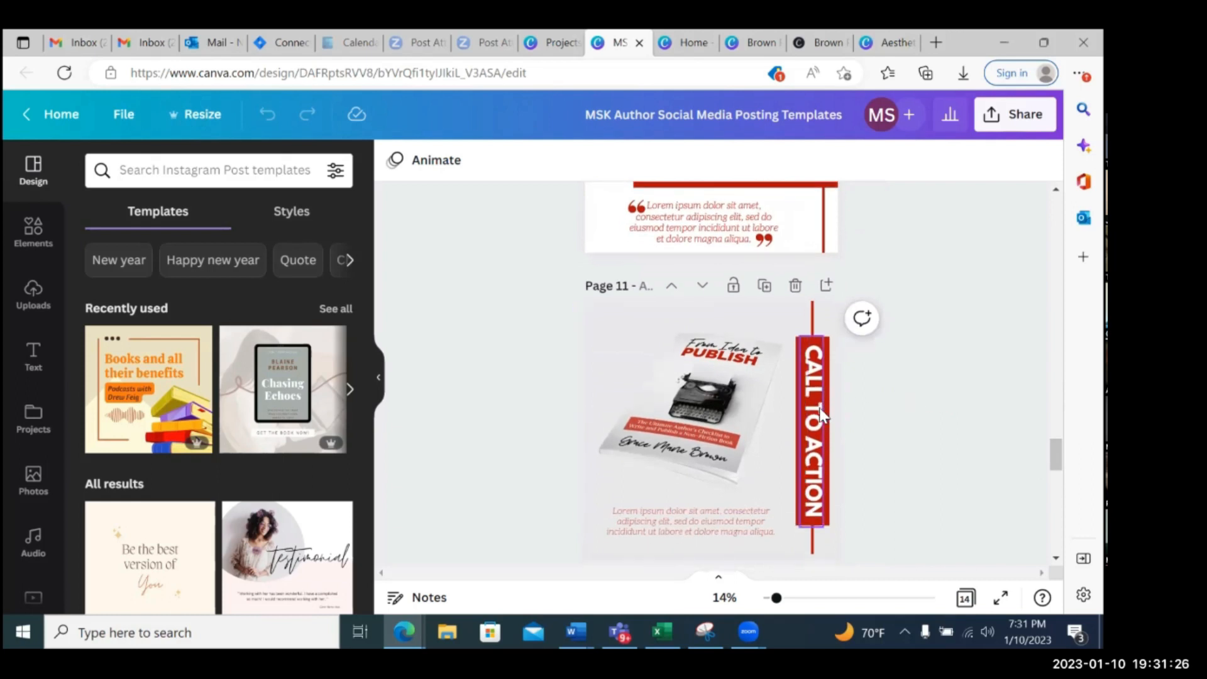
Recolour the Call to Action banner on page 11 from red to the dark blue in the brand kit palette
scroll(857, 352, "down", 5)
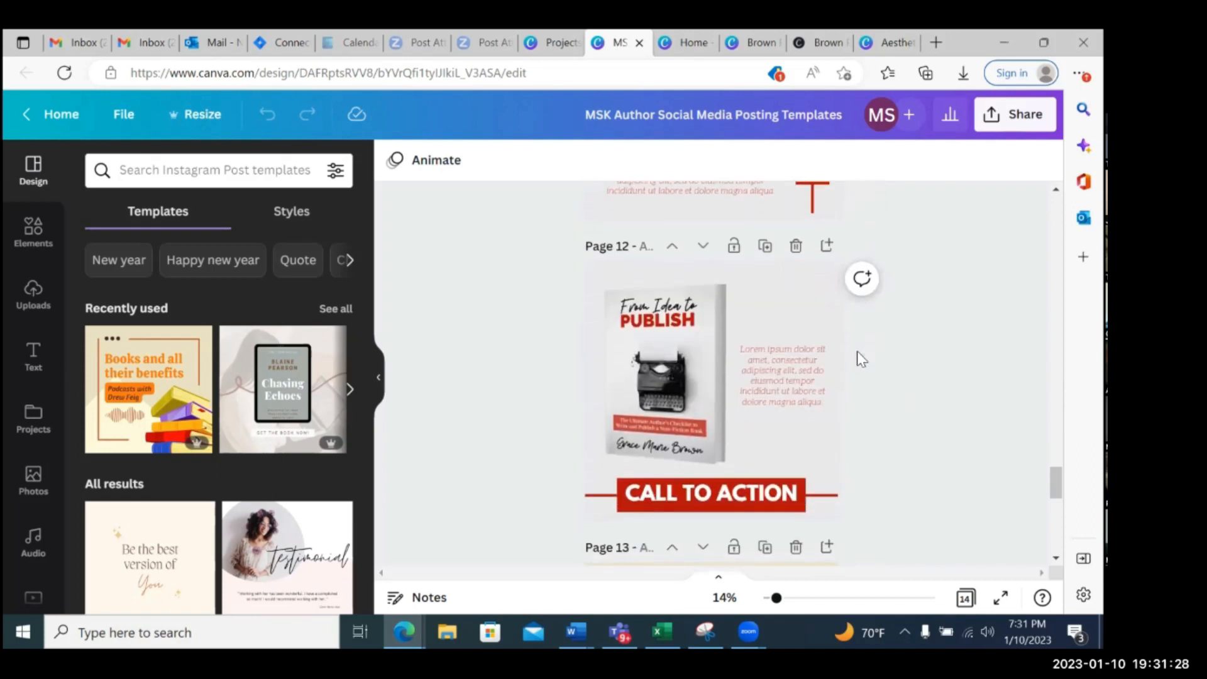
scroll(858, 351, "up", 4)
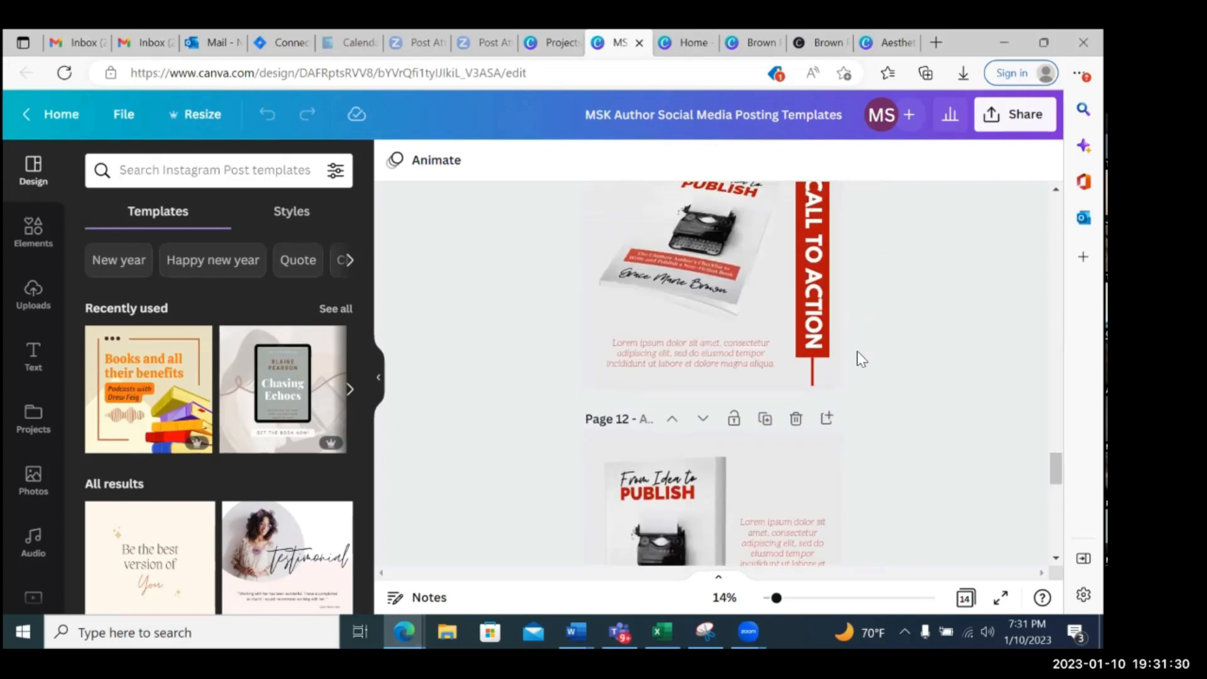
scroll(861, 360, "up", 1)
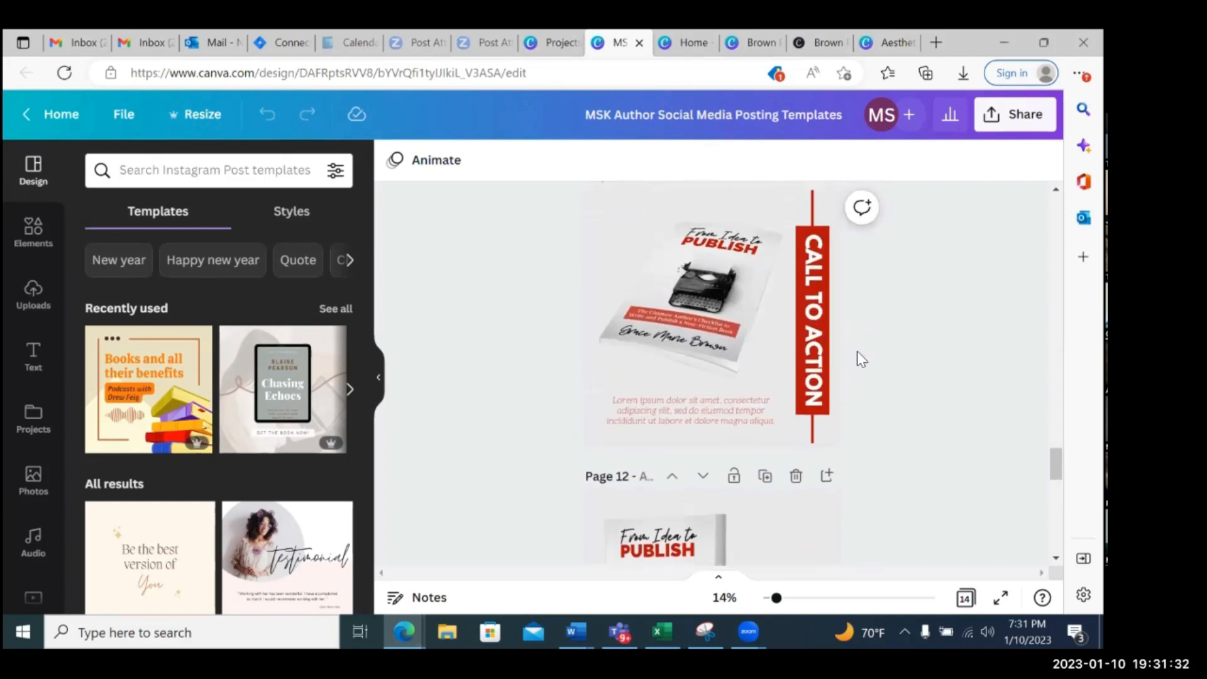
scroll(861, 359, "up", 1)
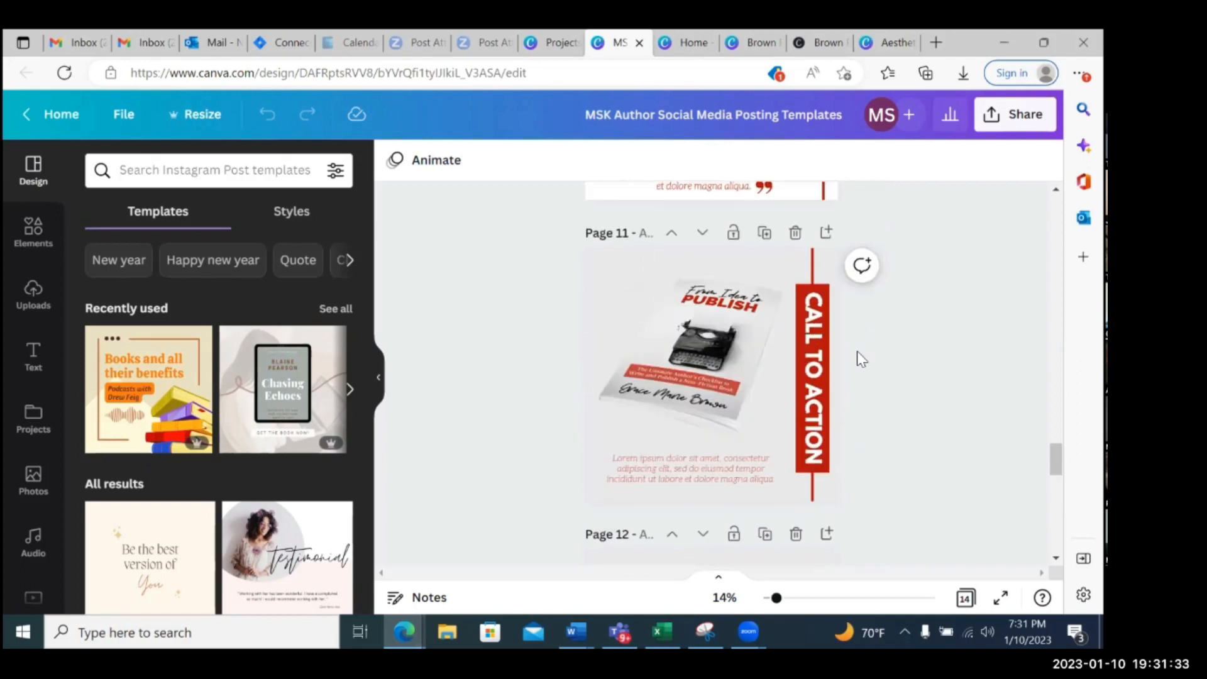
left_click(827, 292)
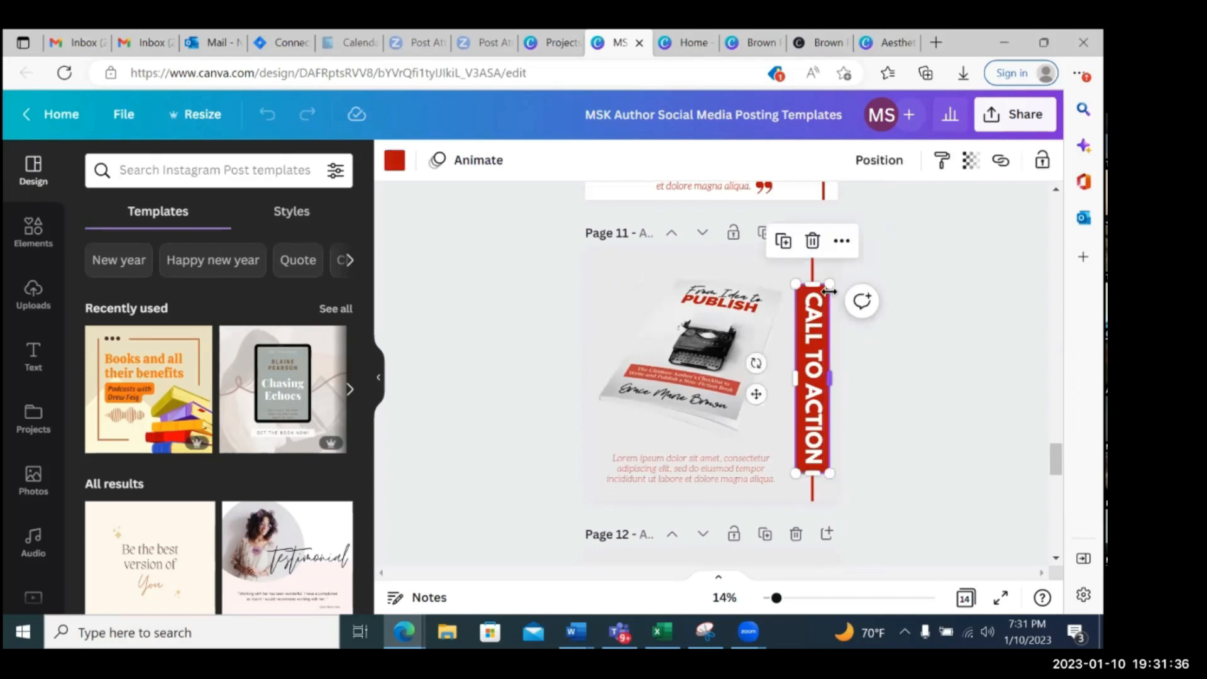
scroll(558, 302, "up", 1)
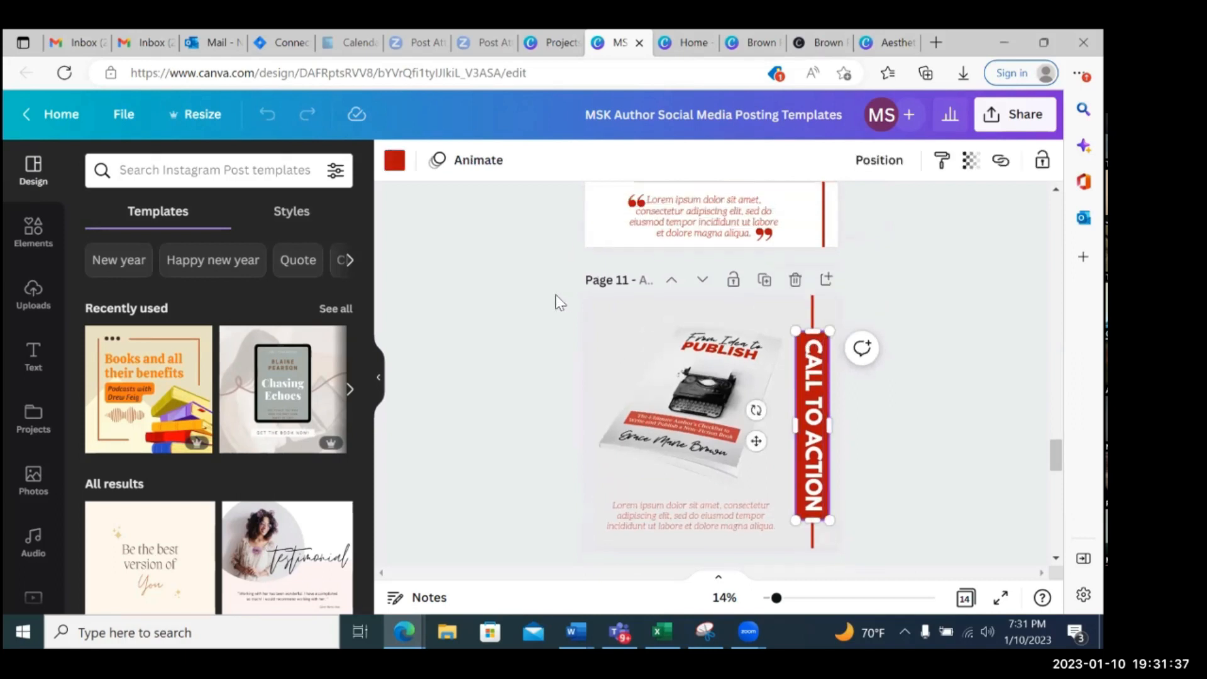
left_click(394, 159)
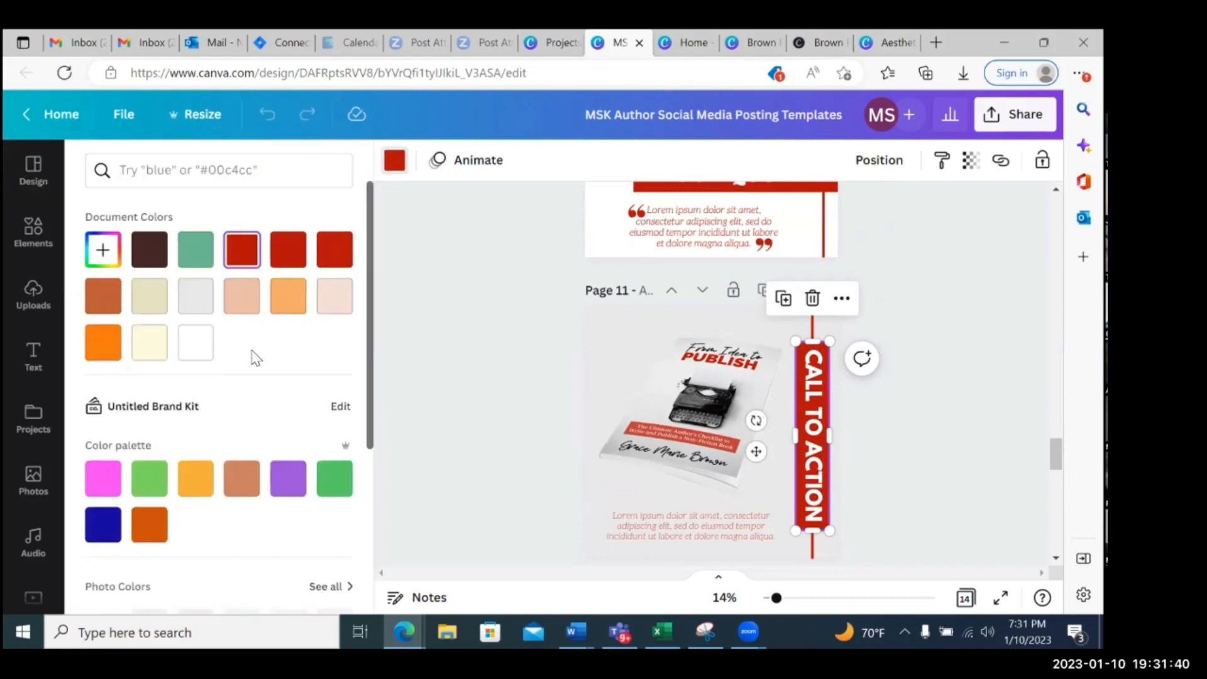
scroll(143, 403, "down", 1)
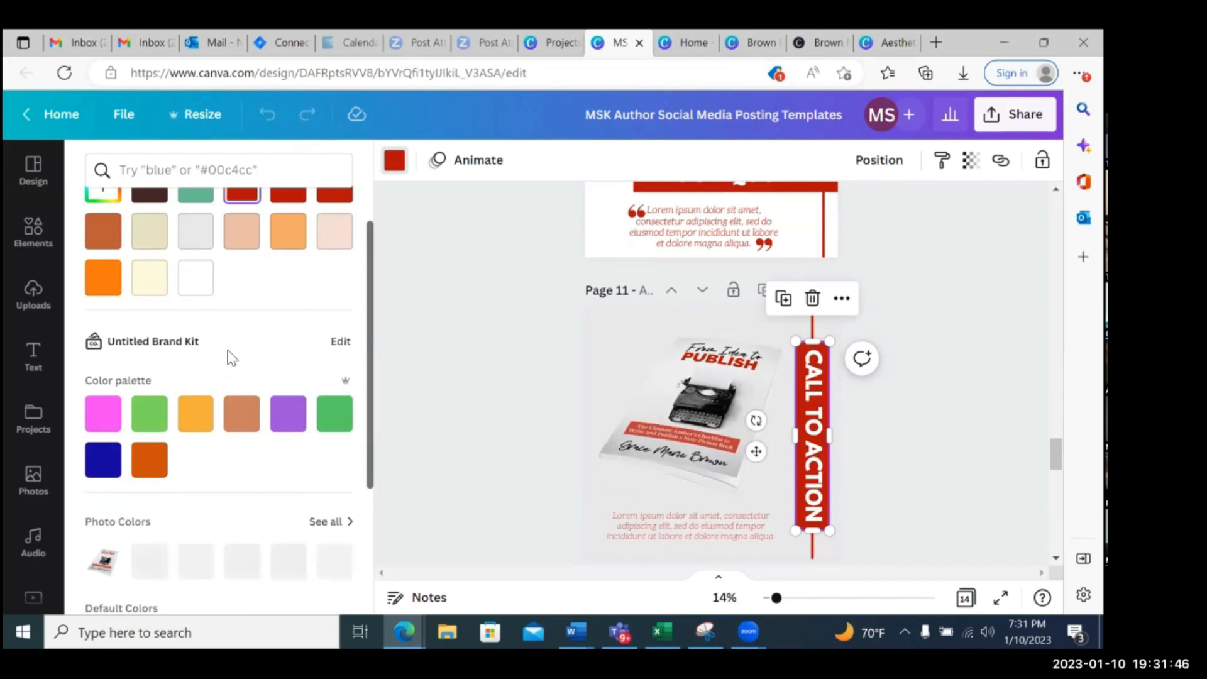
left_click(102, 466)
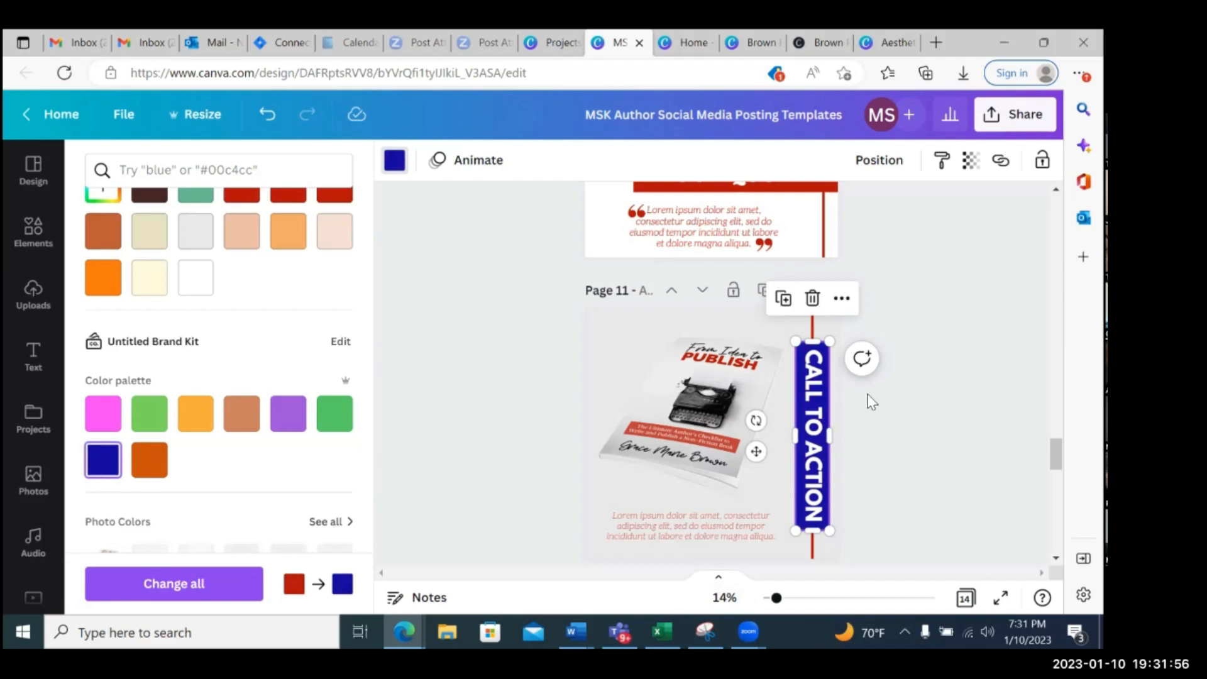
Apply the banner's red-to-dark-blue colour change to all pages and check it on the Book Quote and Book Review posts
left_click(176, 585)
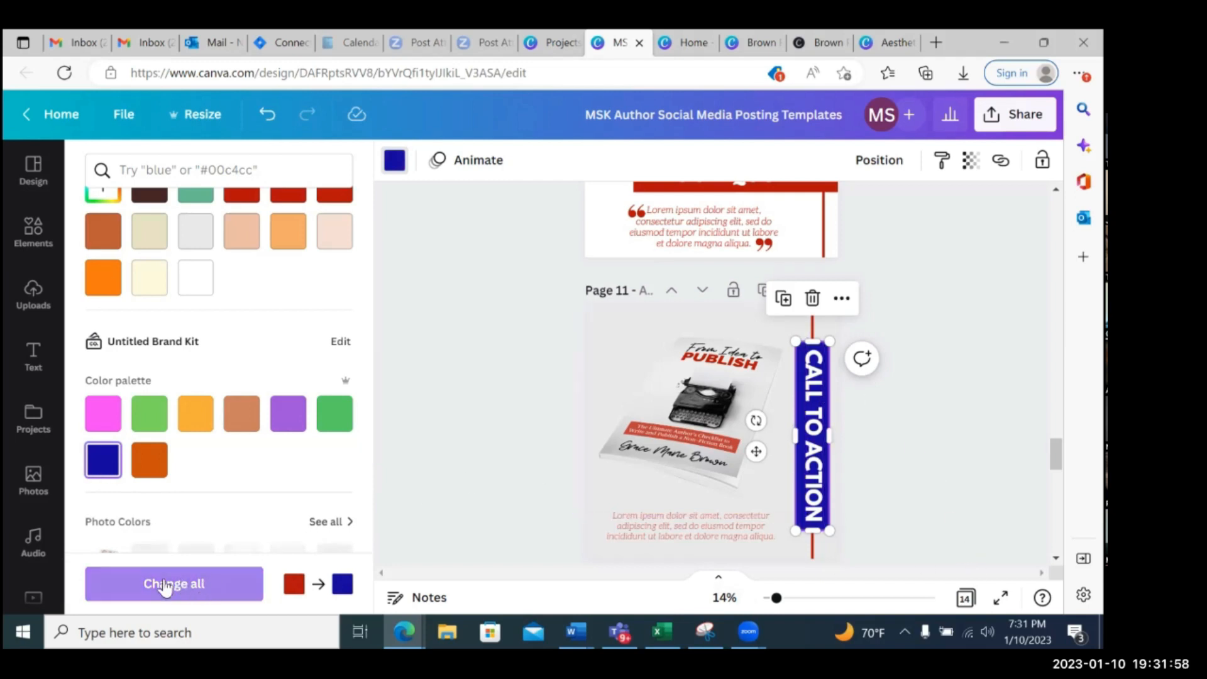
left_click(182, 586)
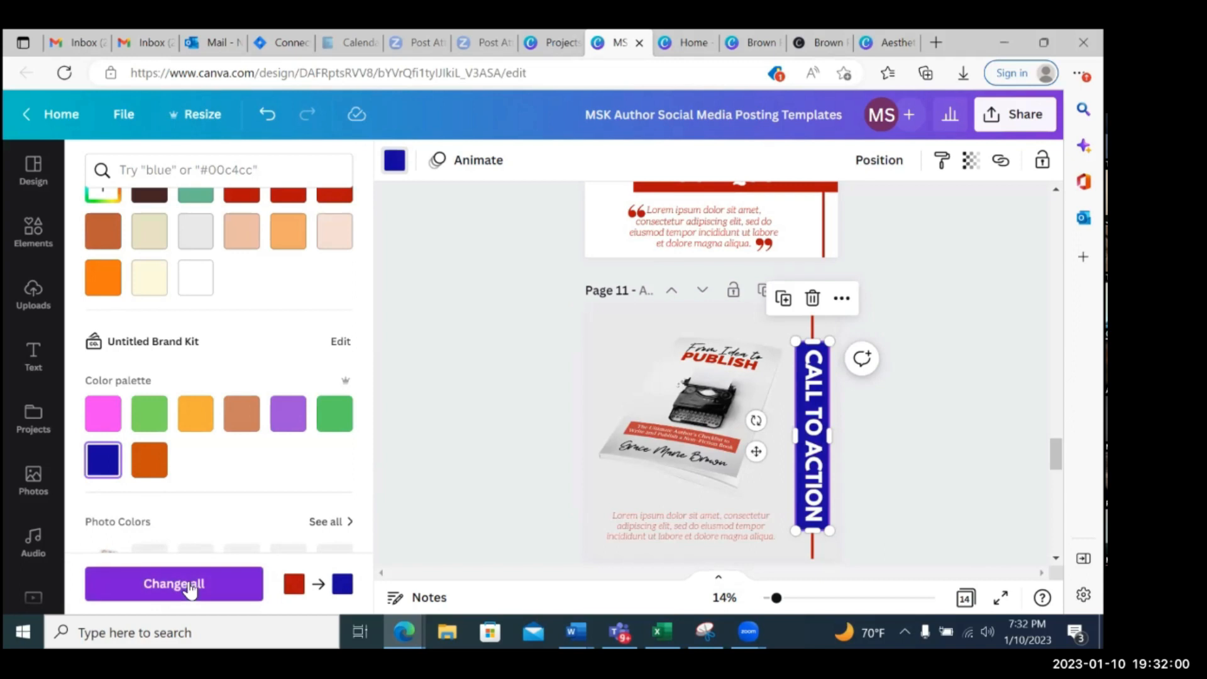
scroll(949, 513, "up", 5)
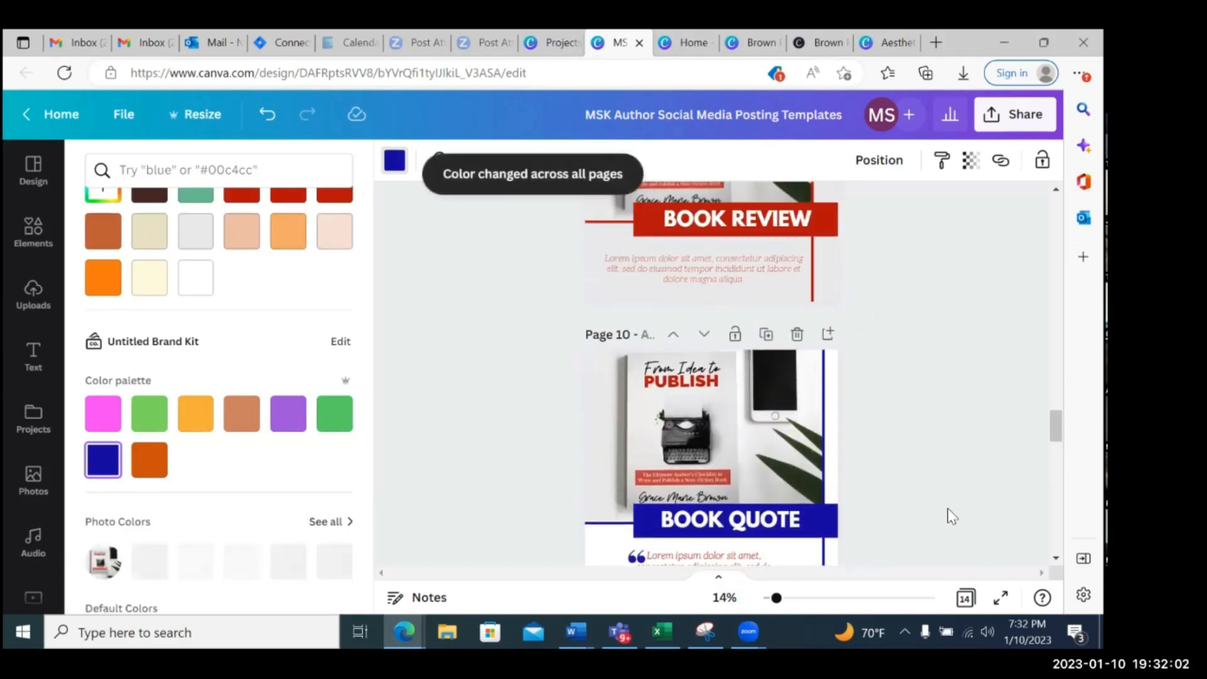
scroll(948, 510, "down", 10)
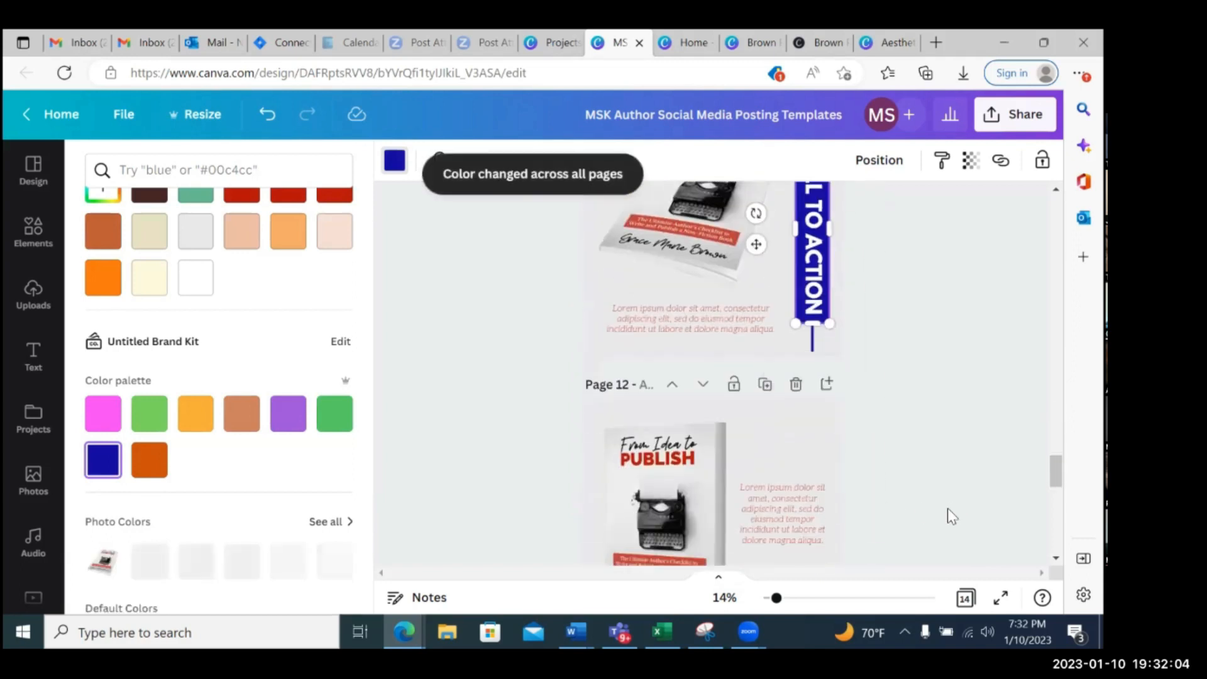
scroll(949, 511, "up", 5)
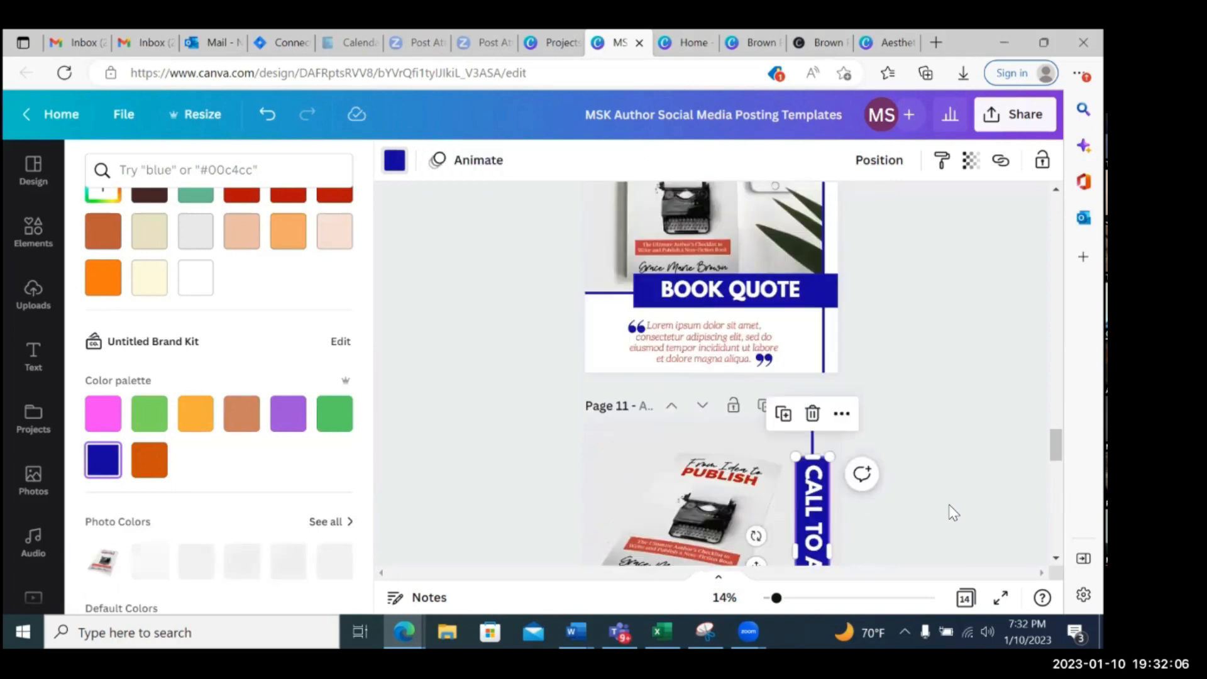
scroll(924, 497, "up", 2)
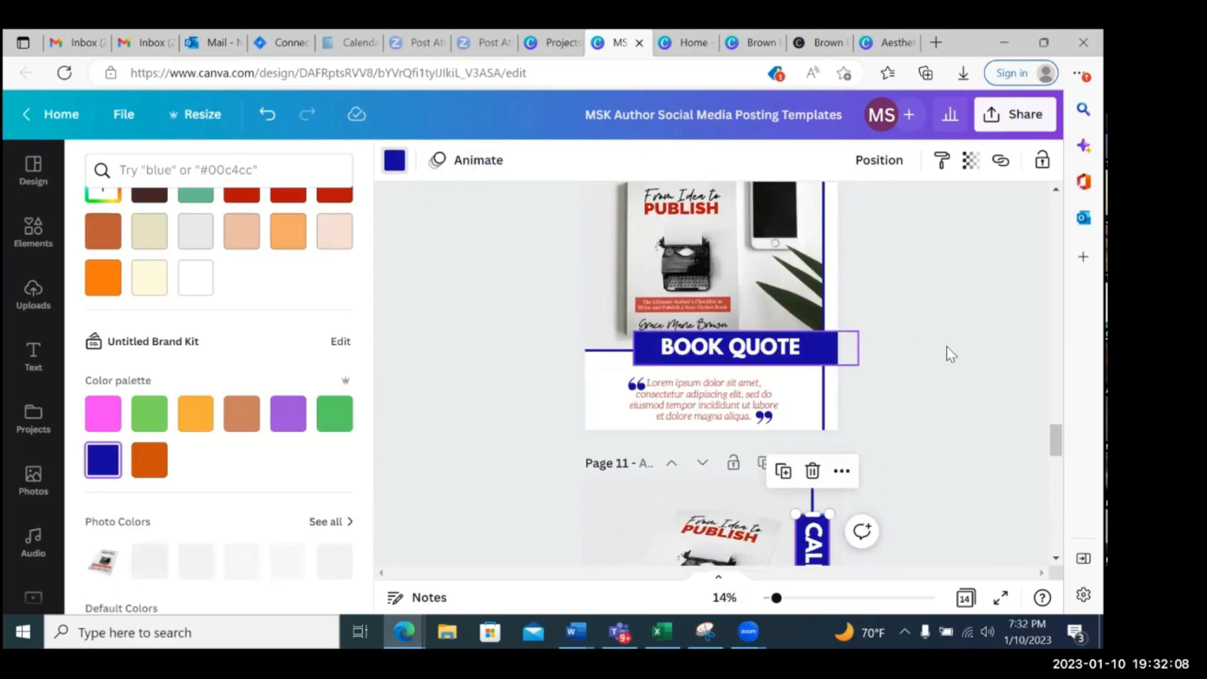
scroll(950, 353, "up", 1)
scroll(953, 356, "up", 2)
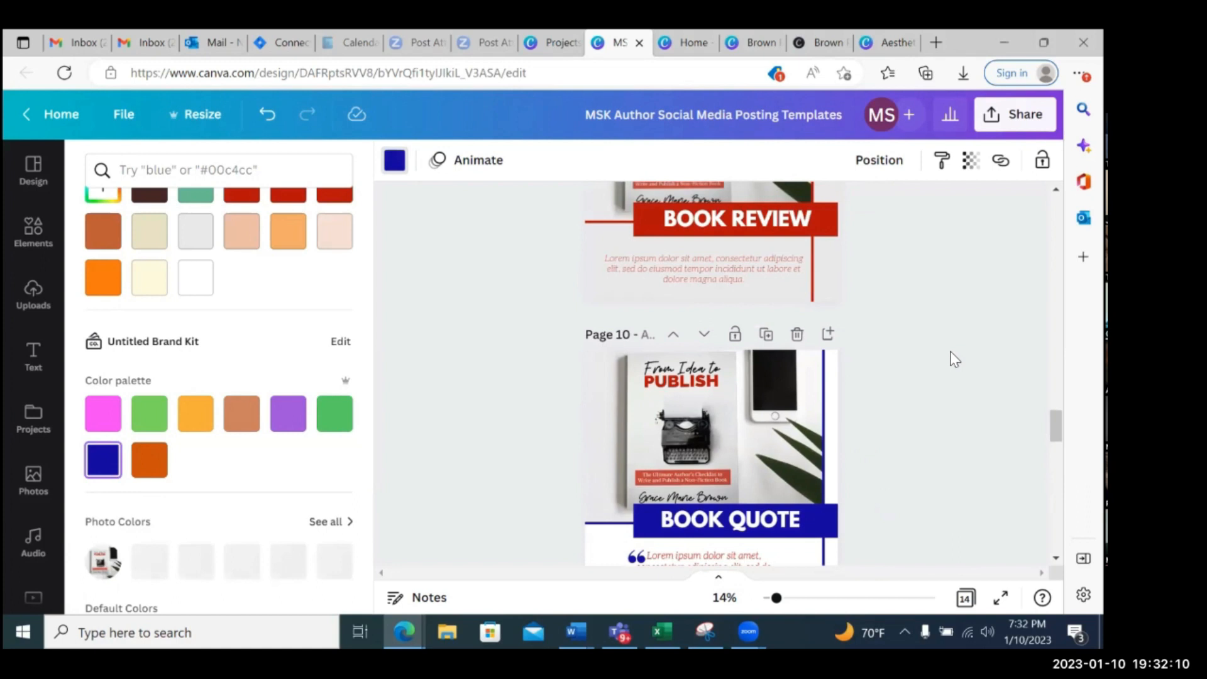
Recolour the vertical line on the page 9 Book Review post yellow-orange and replace its red with that colour across all pages
scroll(951, 356, "up", 2)
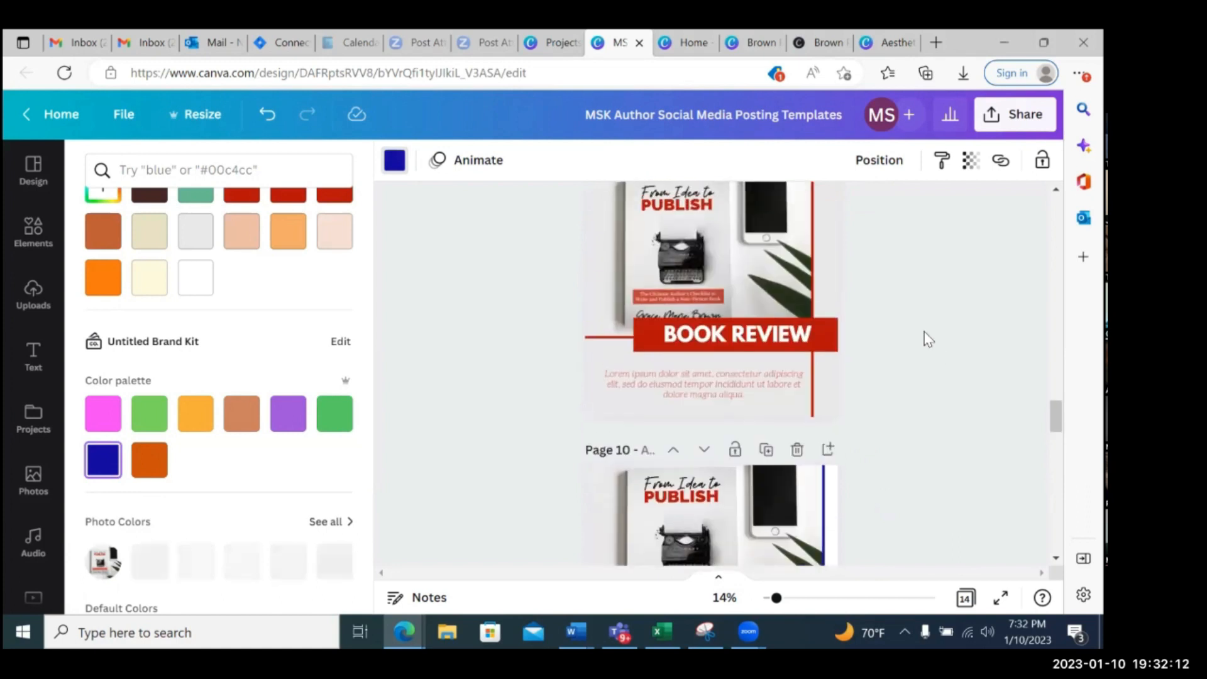
scroll(817, 308, "up", 1)
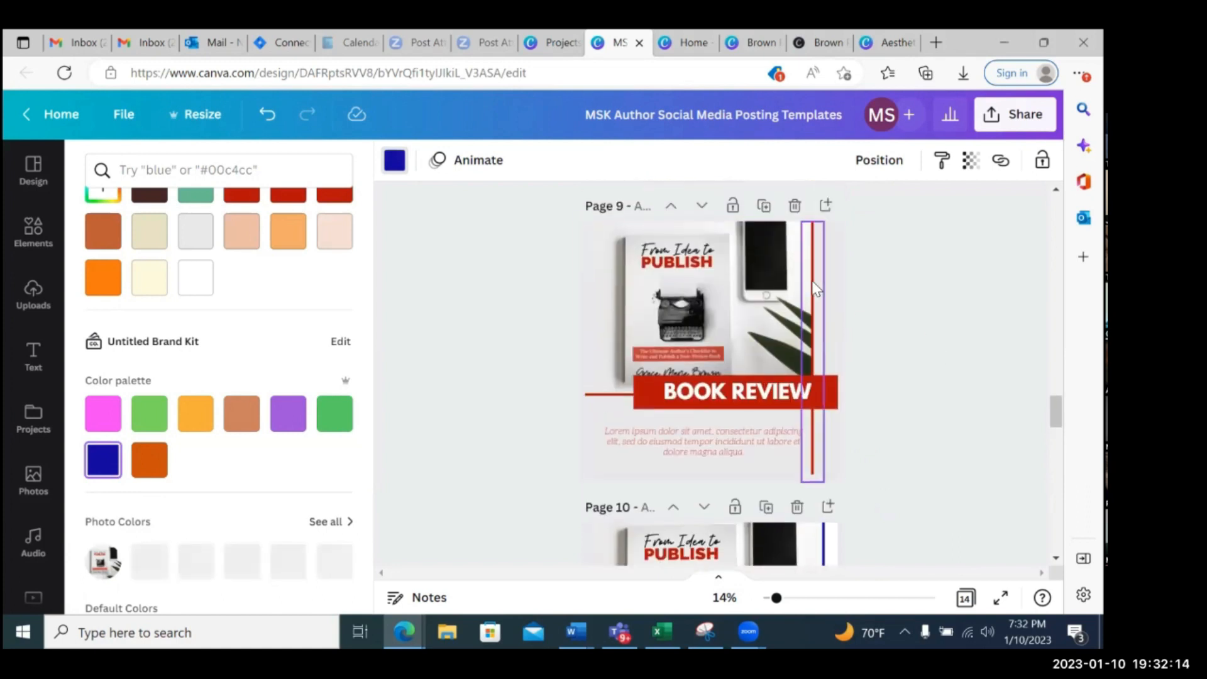
left_click(814, 289)
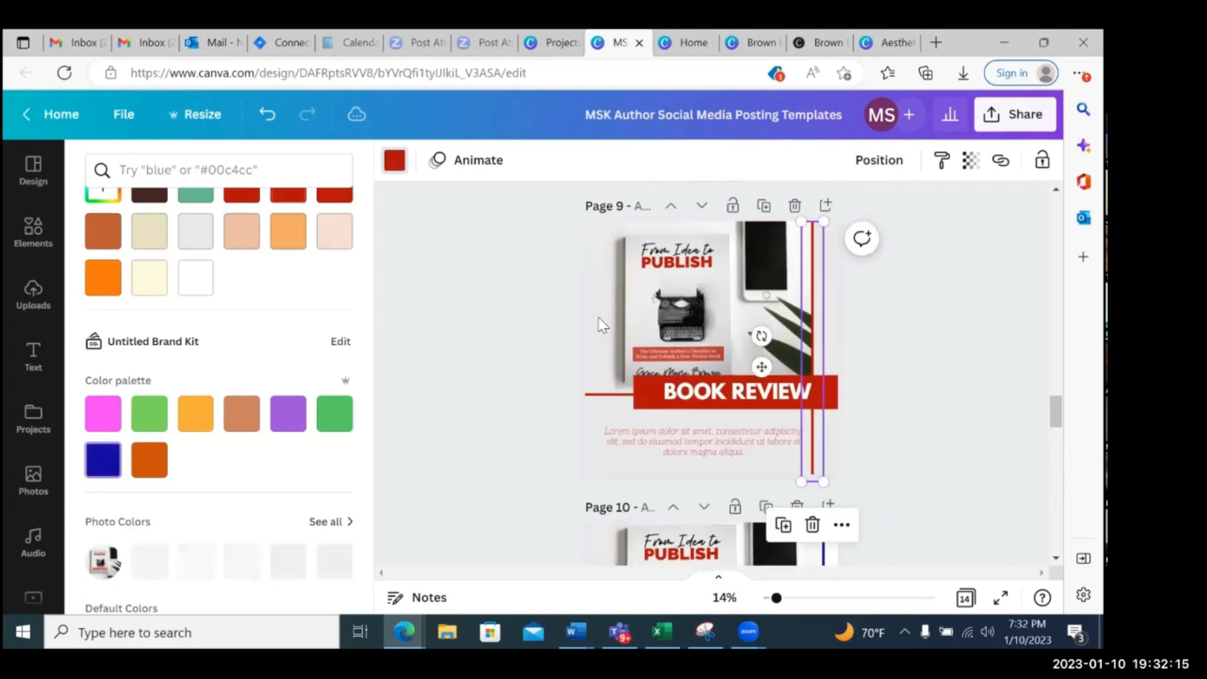
left_click(195, 413)
left_click(186, 585)
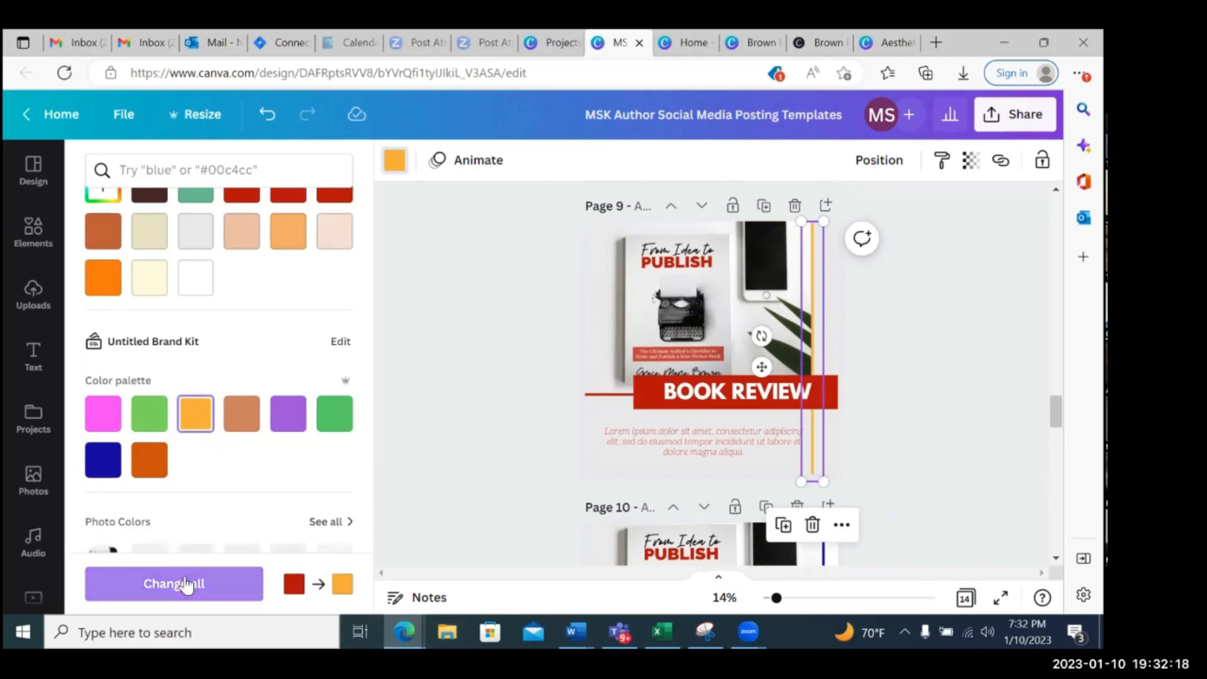
Recolour the vertical line on the page 10 Book Quote post yellow-orange, replacing dark blue across all pages, and check the posts up to page 1
scroll(711, 377, "down", 5)
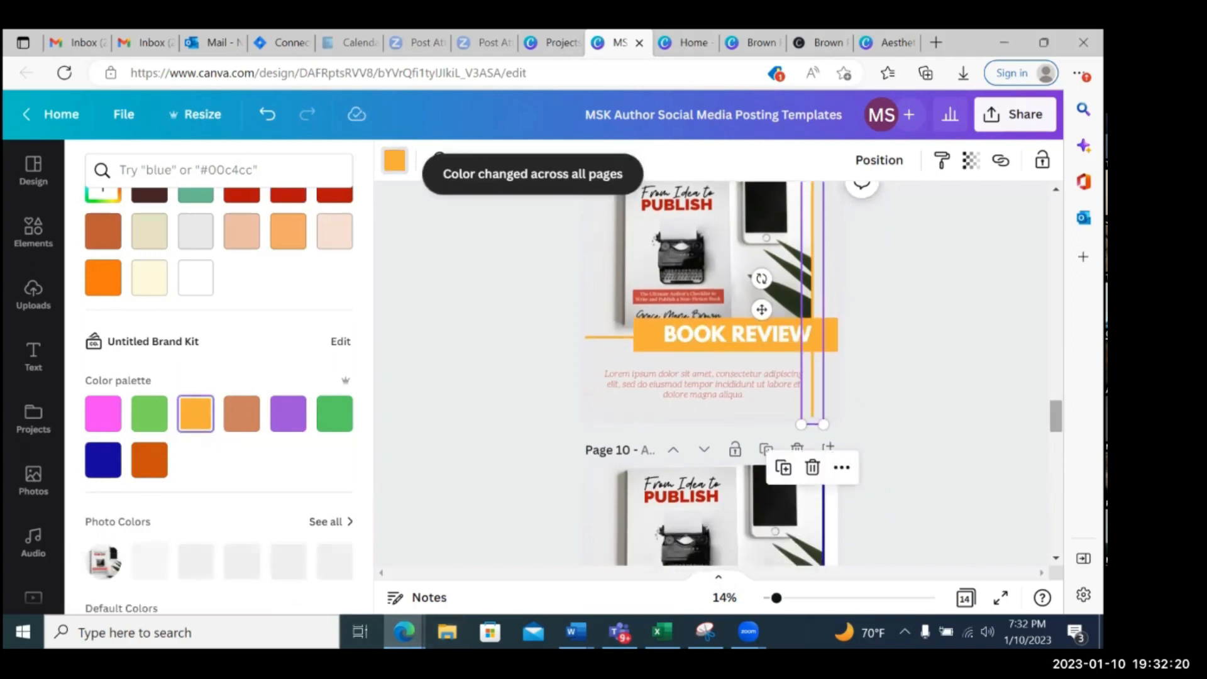
left_click(825, 287)
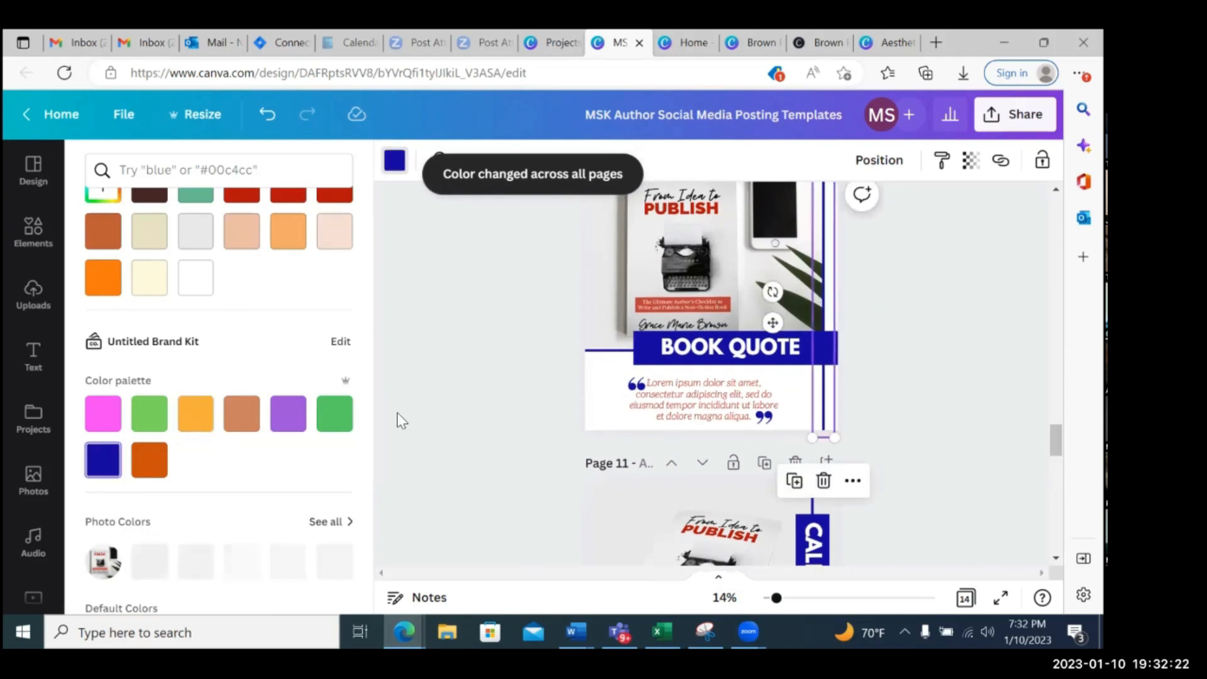
left_click(189, 418)
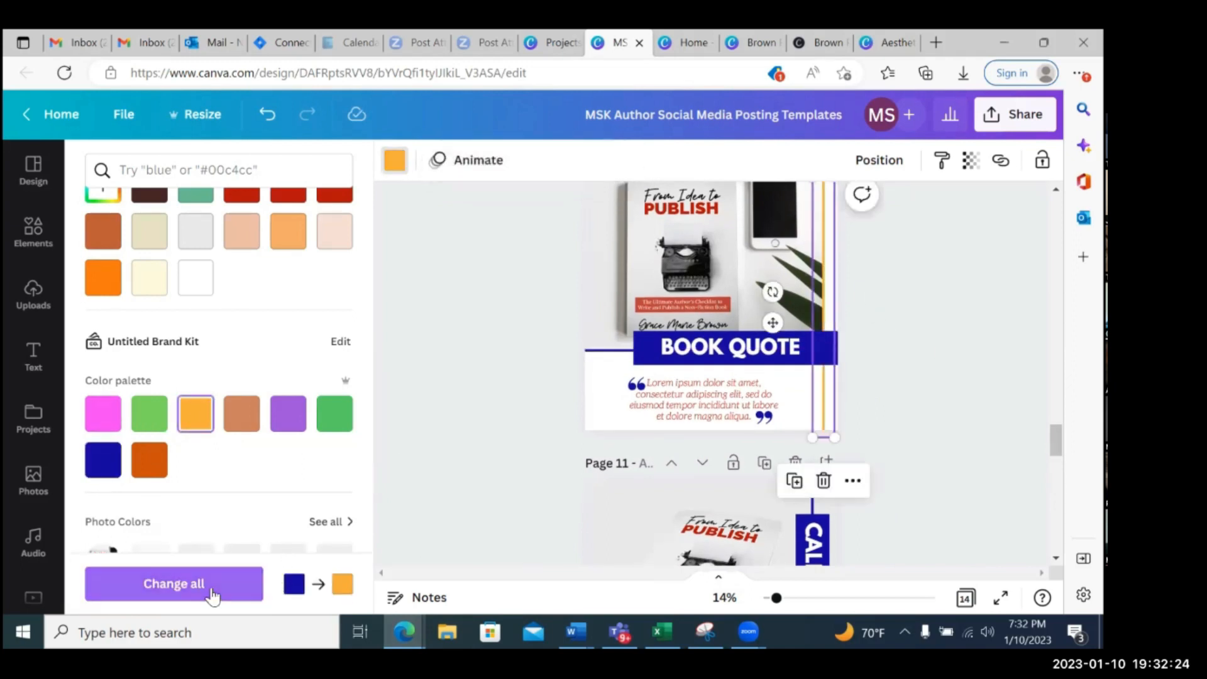
left_click(174, 605)
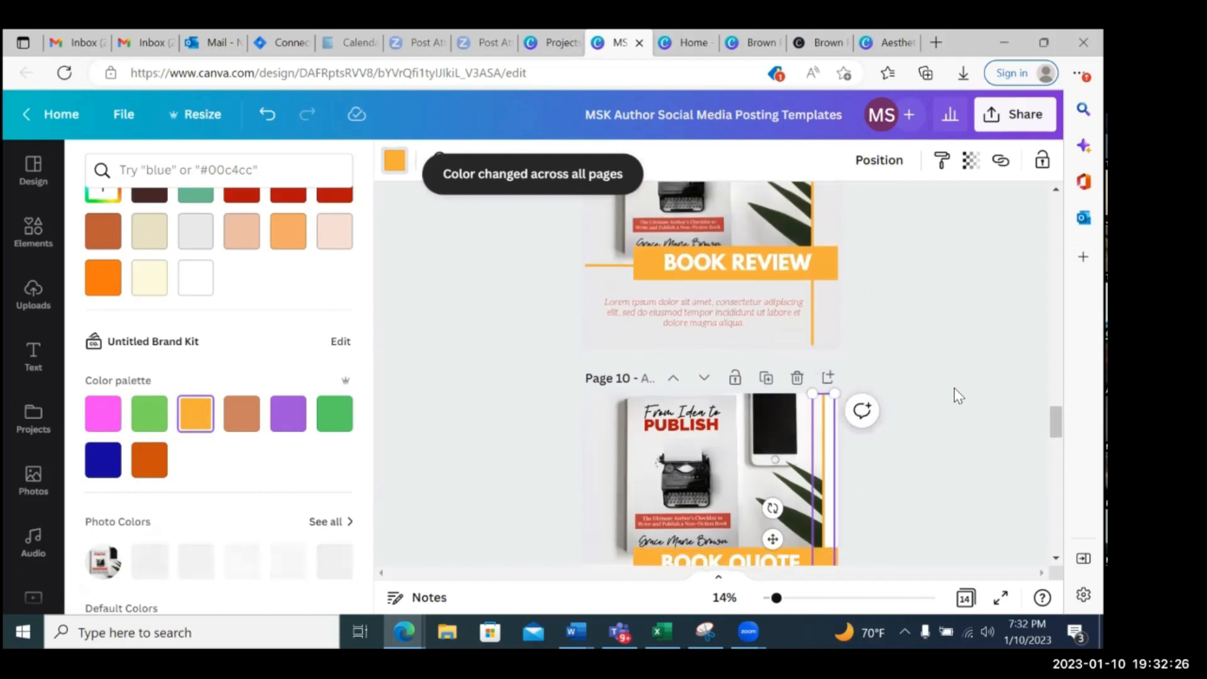
scroll(959, 396, "up", 20)
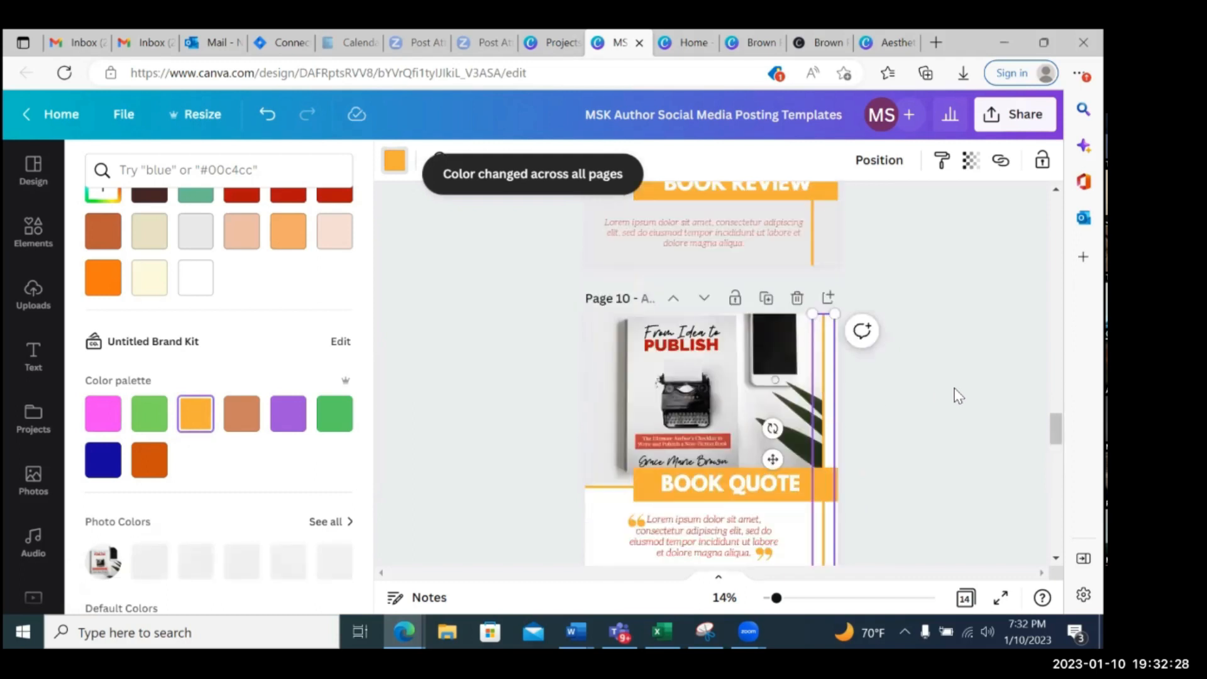
scroll(943, 385, "up", 5)
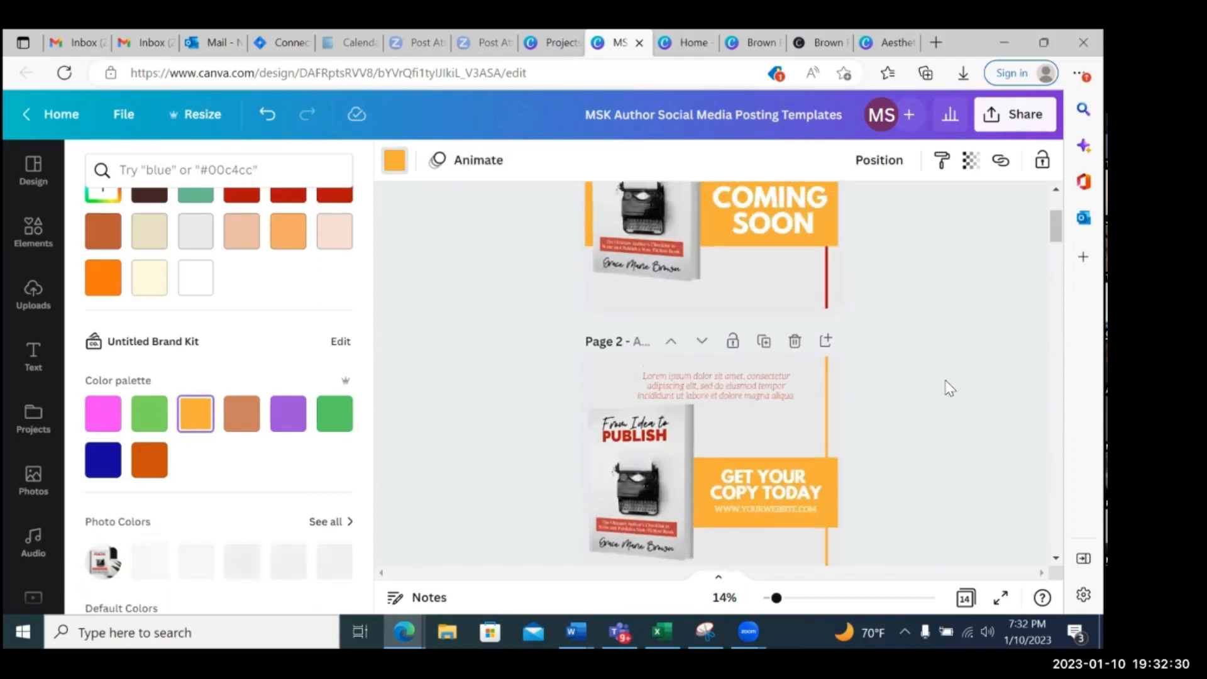
left_click(812, 241)
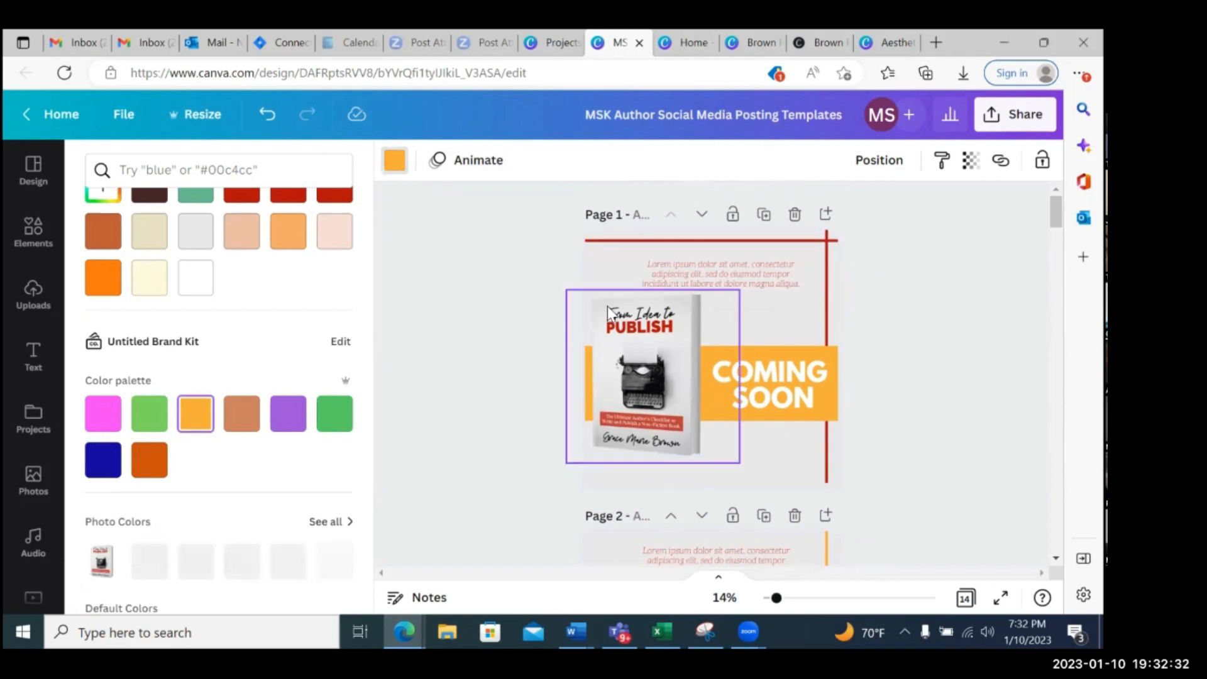
left_click(598, 274)
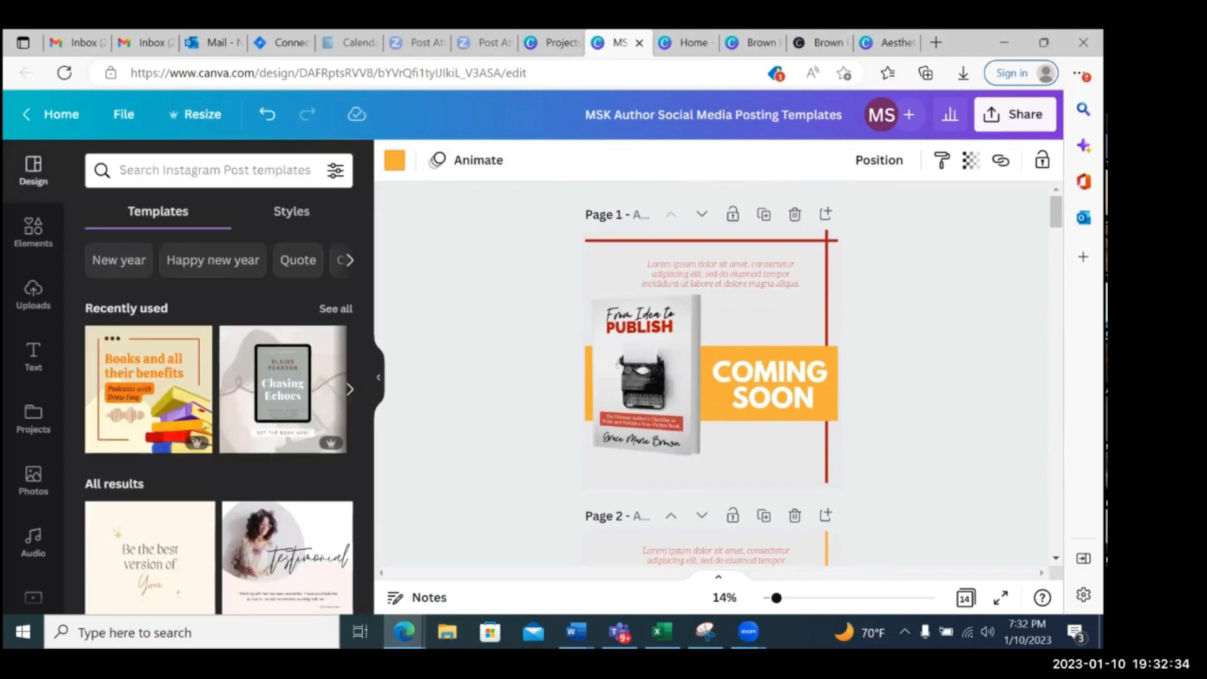
Open the social sharing options for the design, choose Facebook Page and start connecting the Facebook account
left_click(1015, 114)
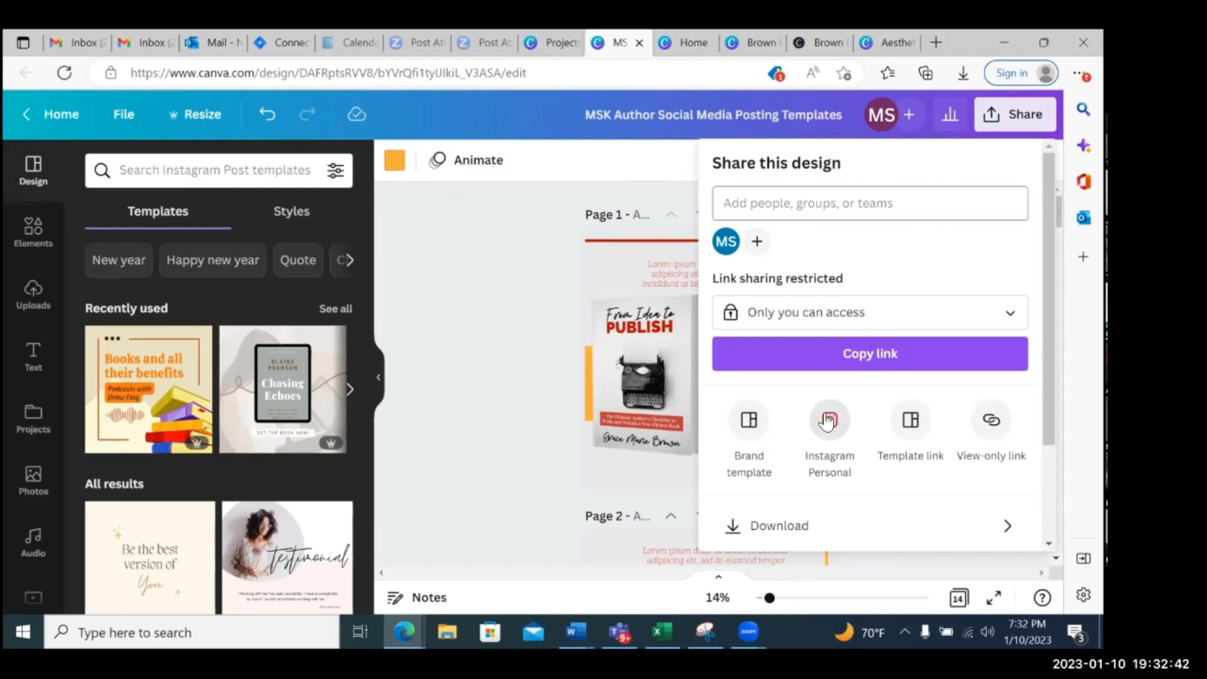
scroll(827, 421, "down", 2)
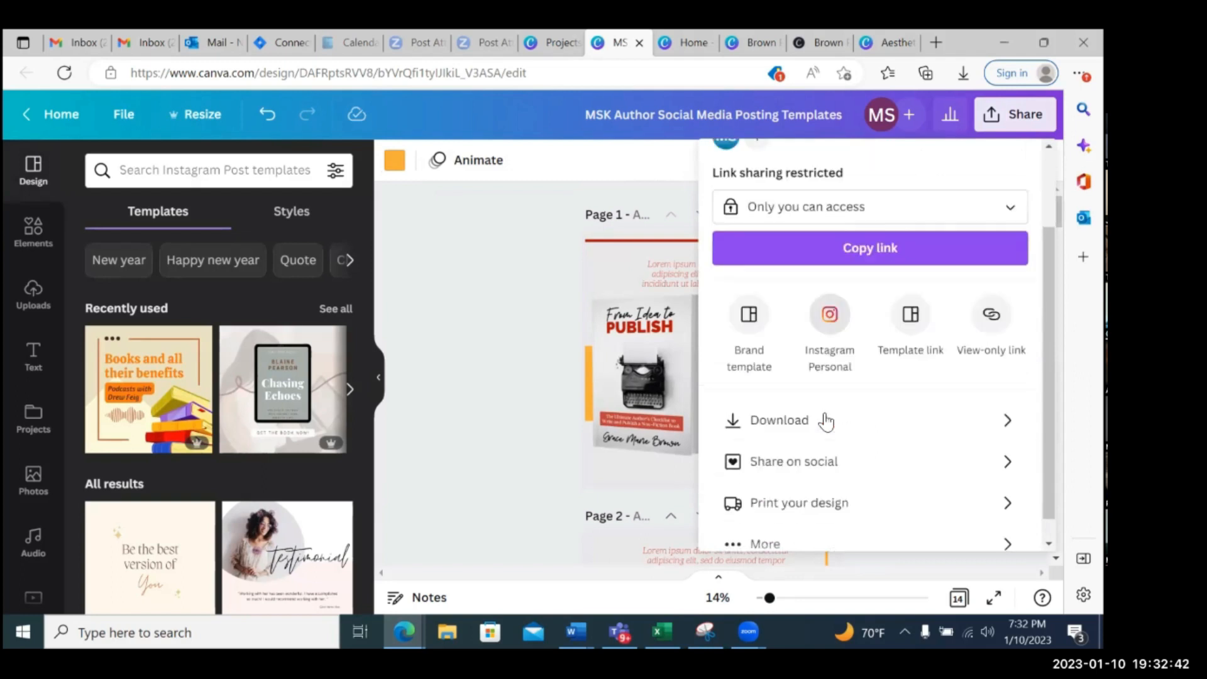
left_click(810, 452)
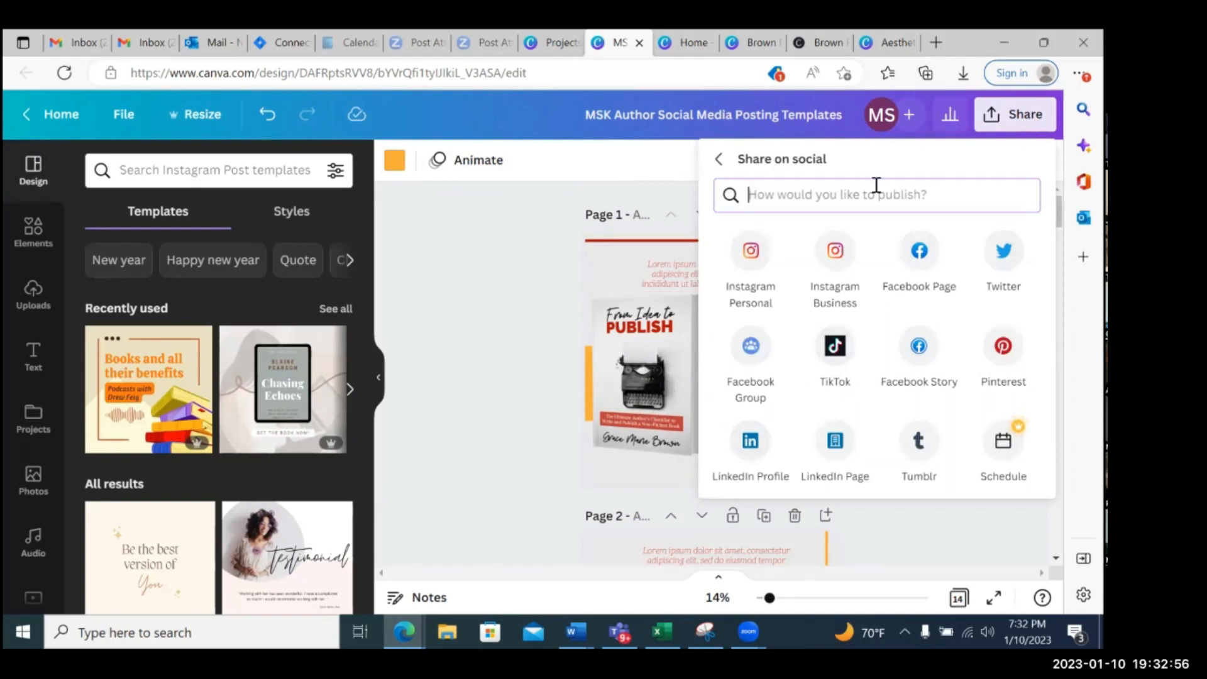
left_click(920, 252)
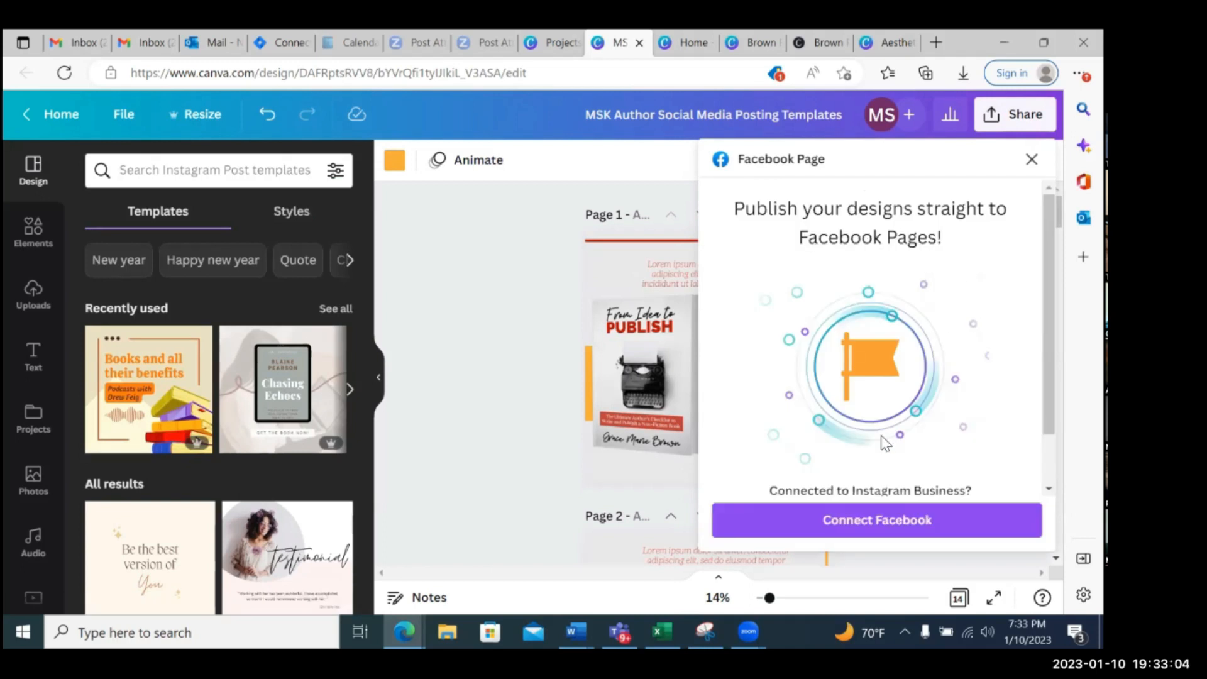
scroll(972, 264, "down", 1)
left_click(871, 530)
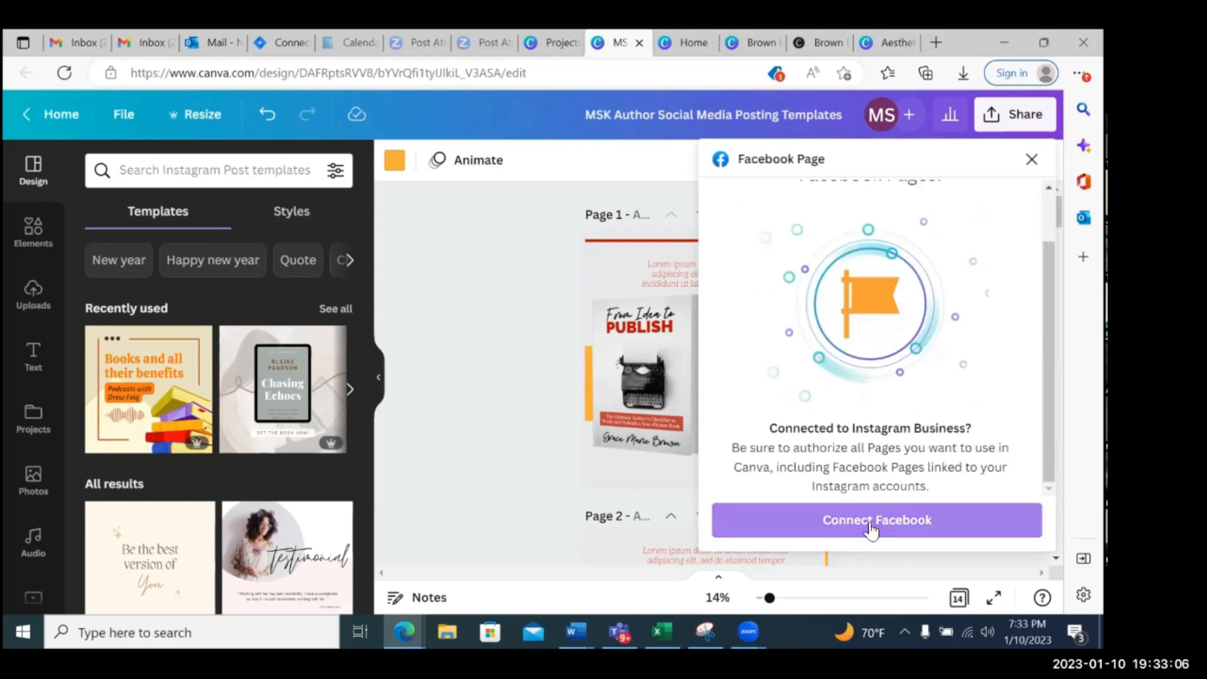